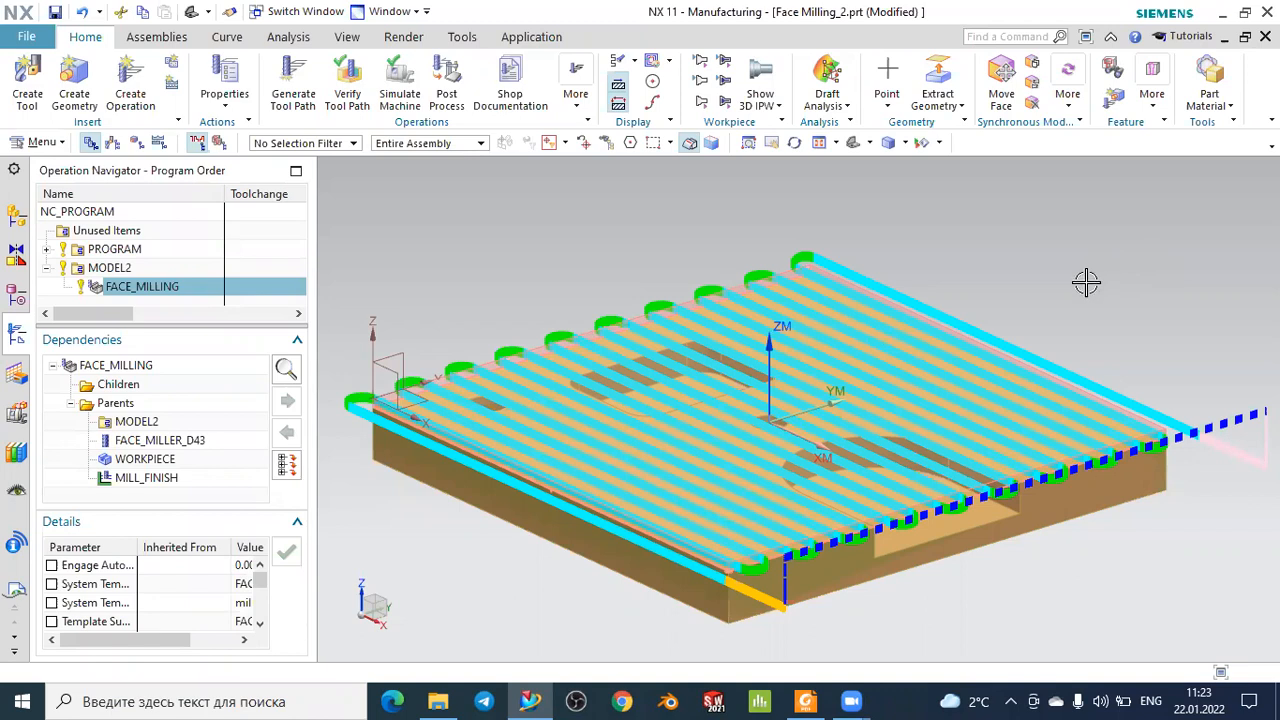
Examine the FACE_MILLING toolpath's cutting levels over the part from the front and in an angled view.
middle_click_drag(1086, 283, 1123, 273)
left_click(869, 142)
left_click(868, 169)
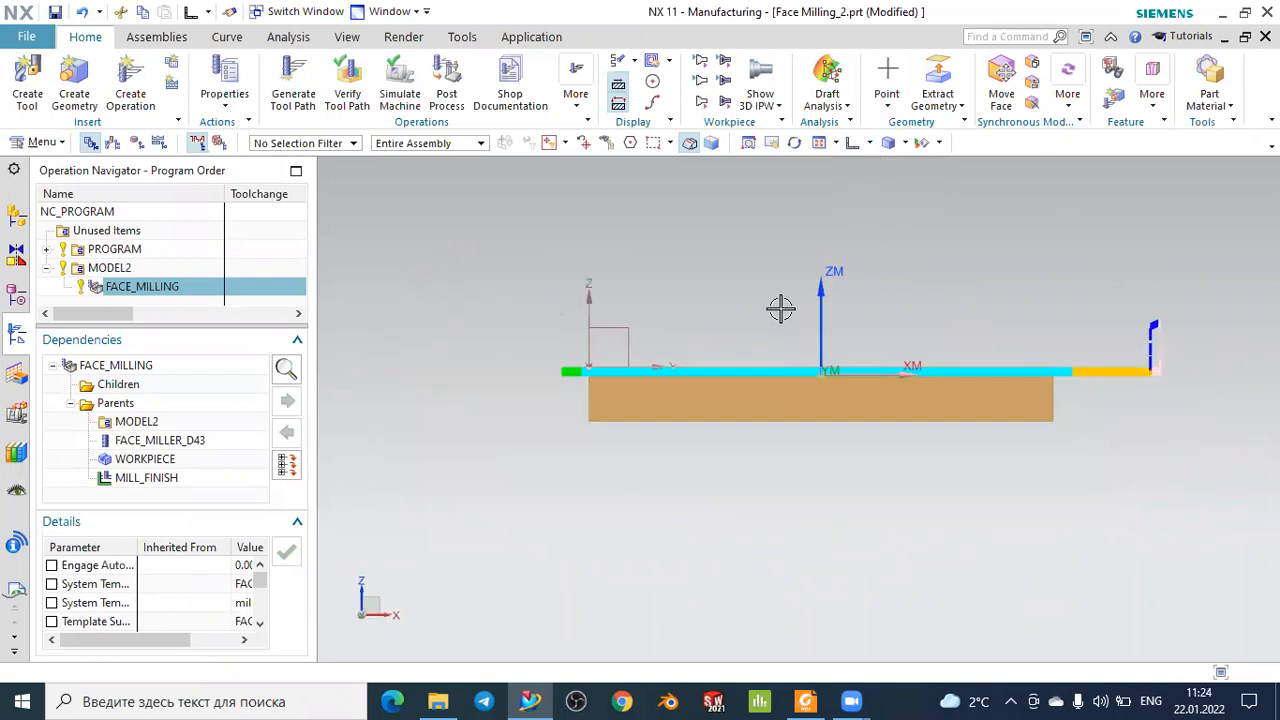
scroll(588, 363, "up", 5)
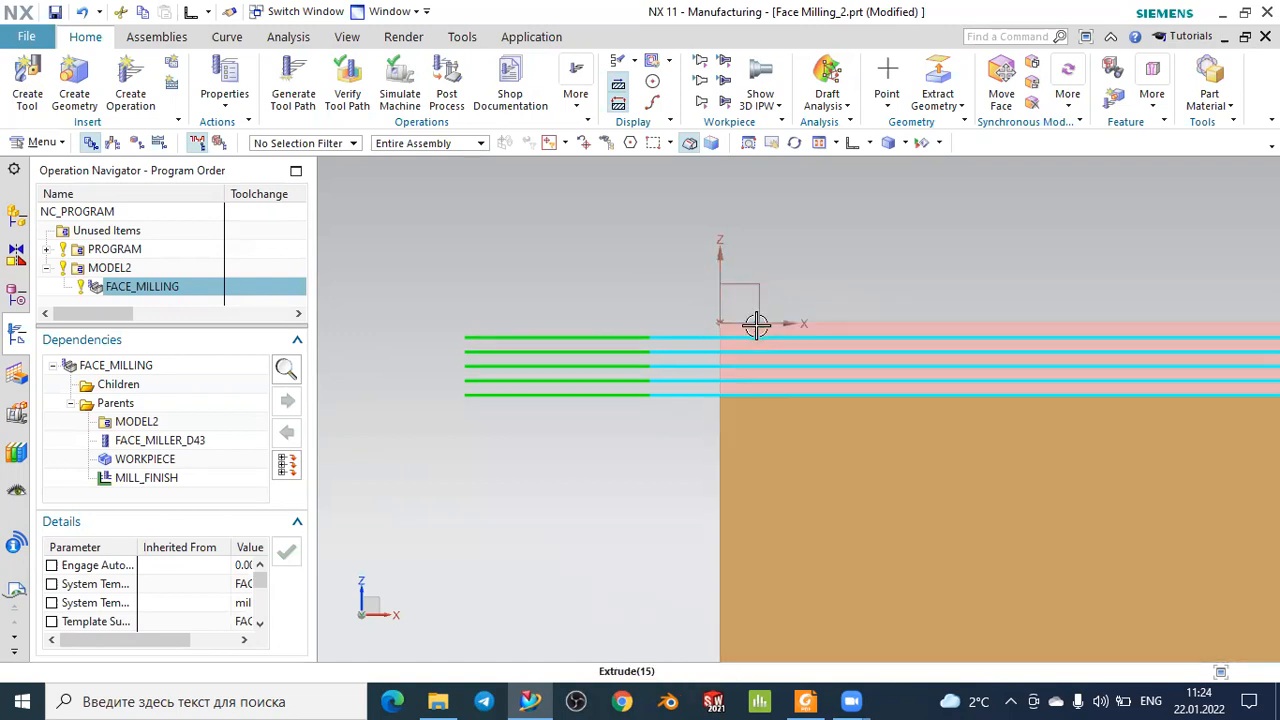
scroll(751, 317, "down", 9)
middle_click_drag(751, 370, 1062, 351)
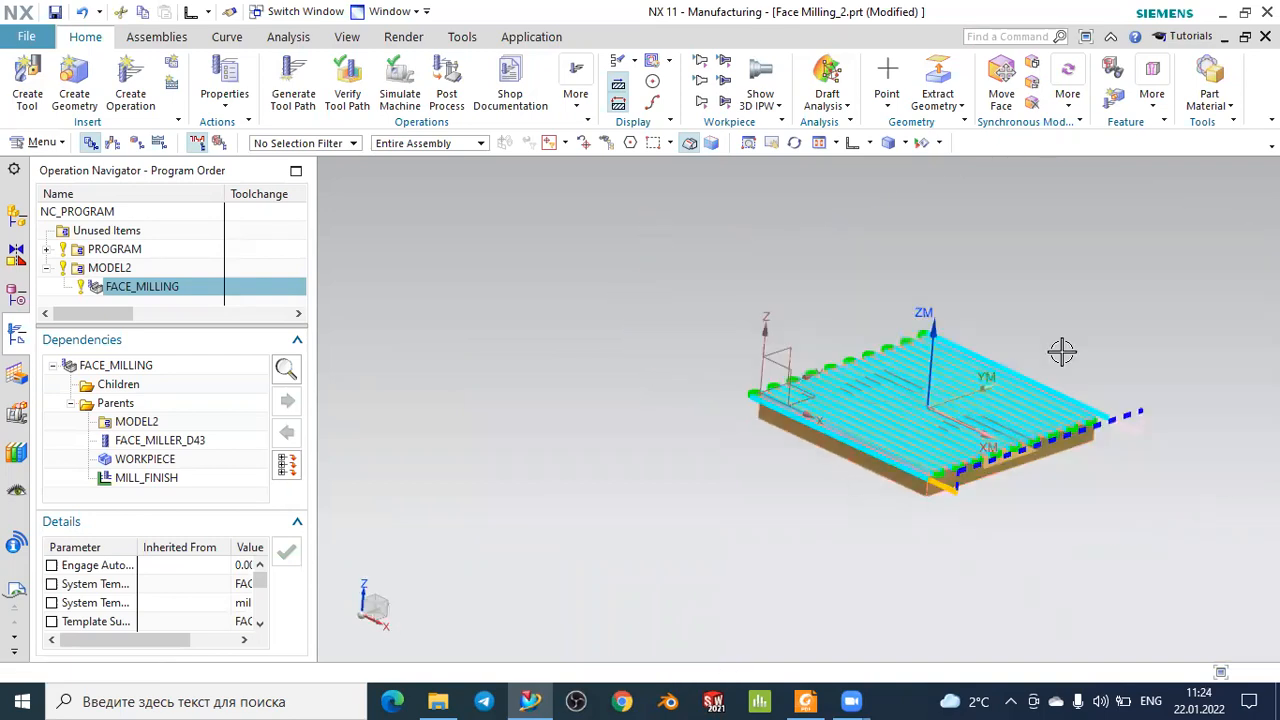
scroll(1100, 395, "up", 3)
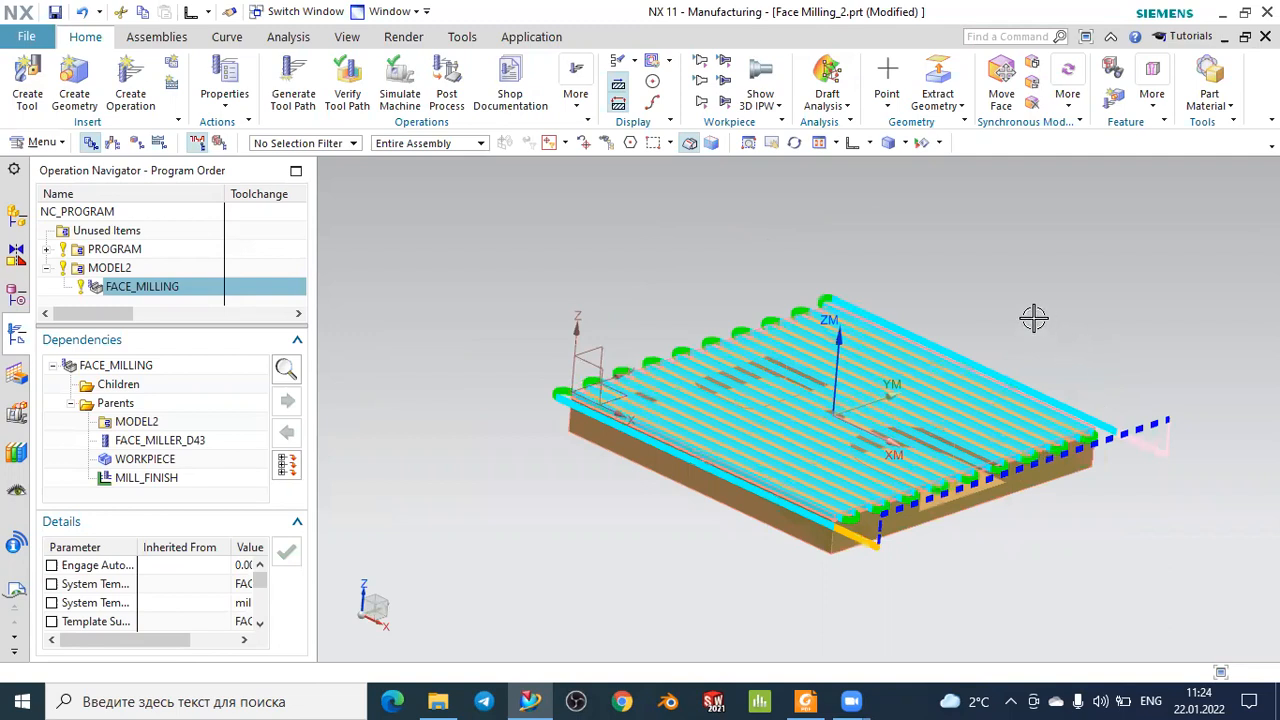
middle_click_drag(1034, 318, 1063, 320)
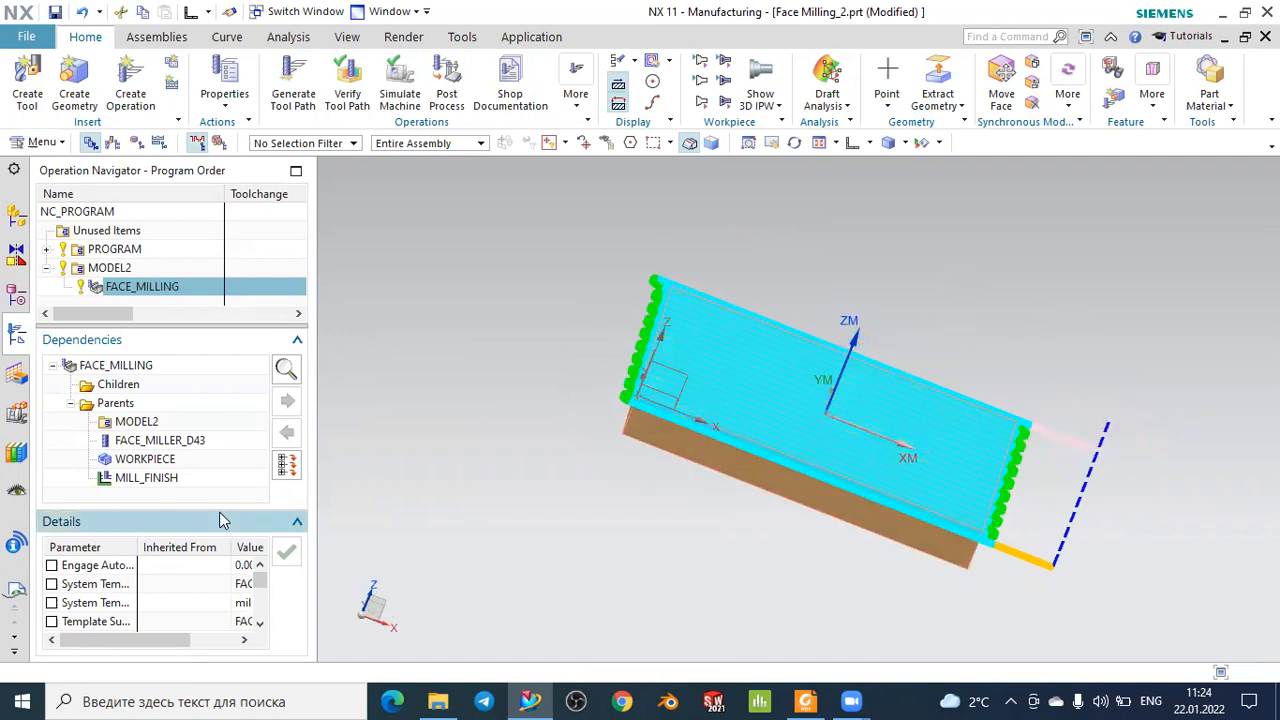
Select the PROGRAM group to hide the toolpath, and examine the part's pockets, holes and the stock layer on its upper face.
left_click(171, 250)
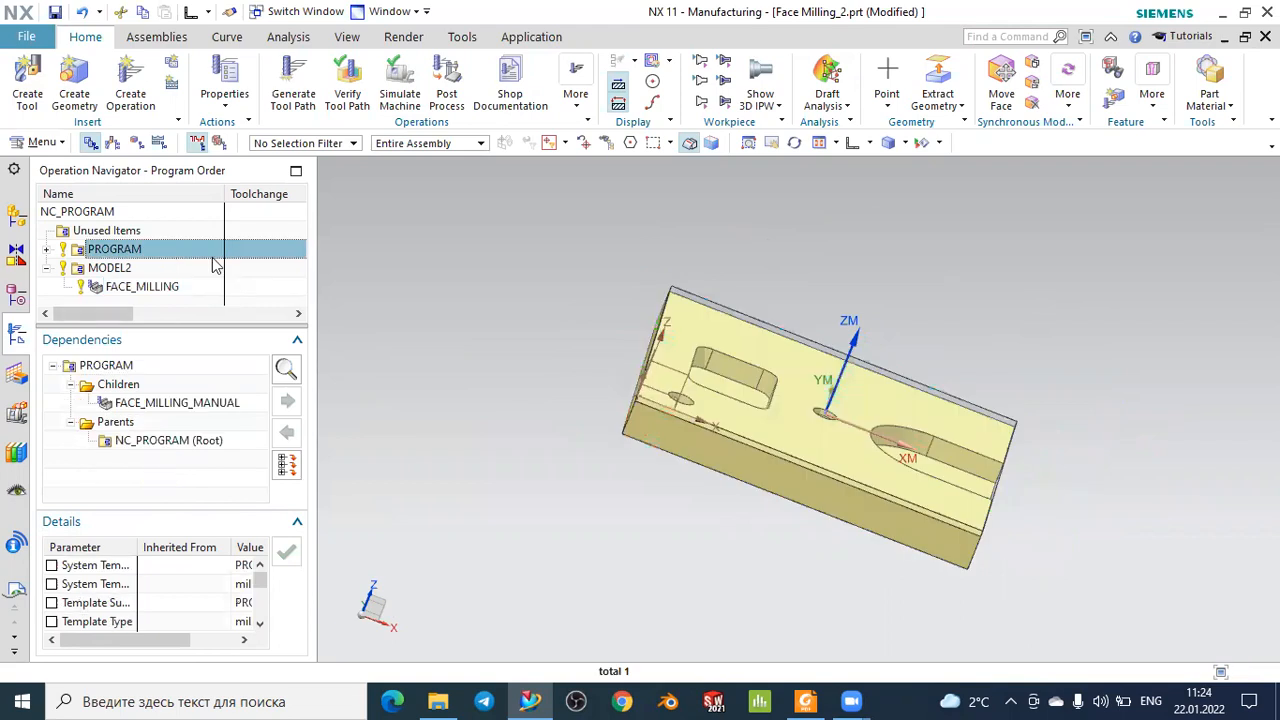
middle_click_drag(928, 329, 890, 337)
scroll(803, 370, "up", 2)
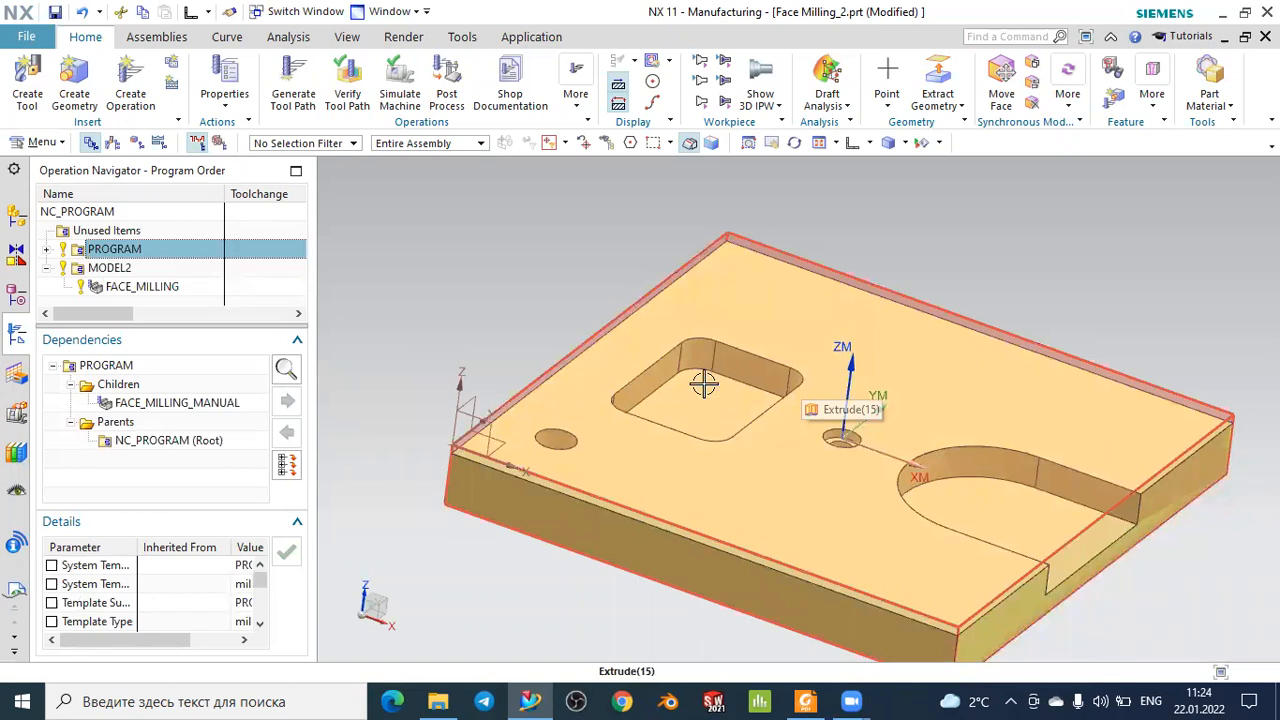
left_click(1041, 570)
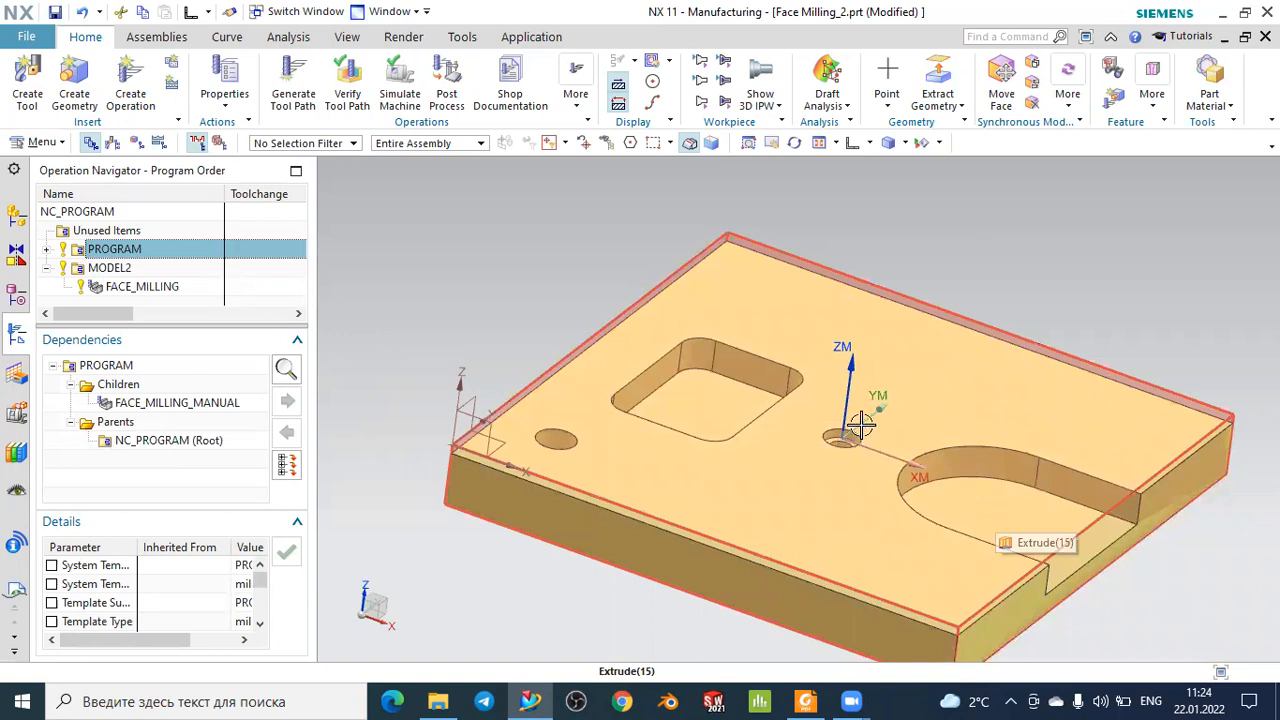
mouse_move(921, 440)
middle_mouse_down()
mouse_move(891, 420)
mouse_move(920, 417)
middle_mouse_up()
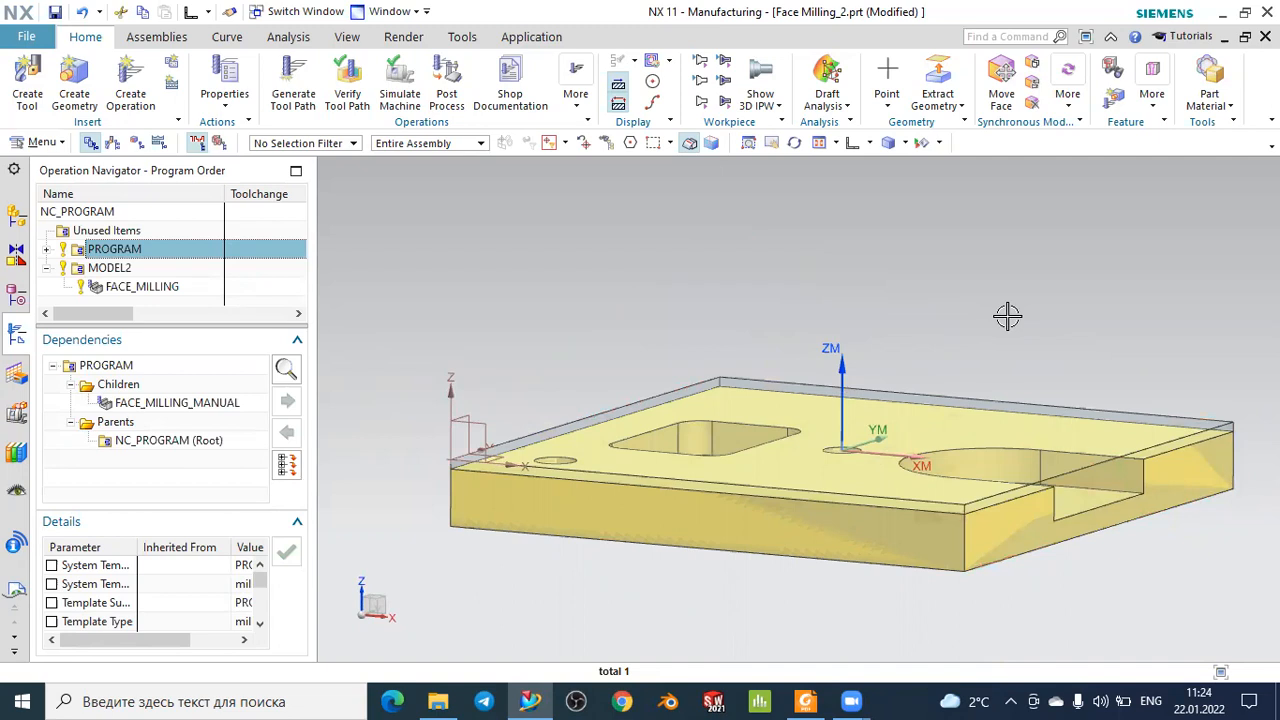
middle_click_drag(1008, 316, 1011, 331)
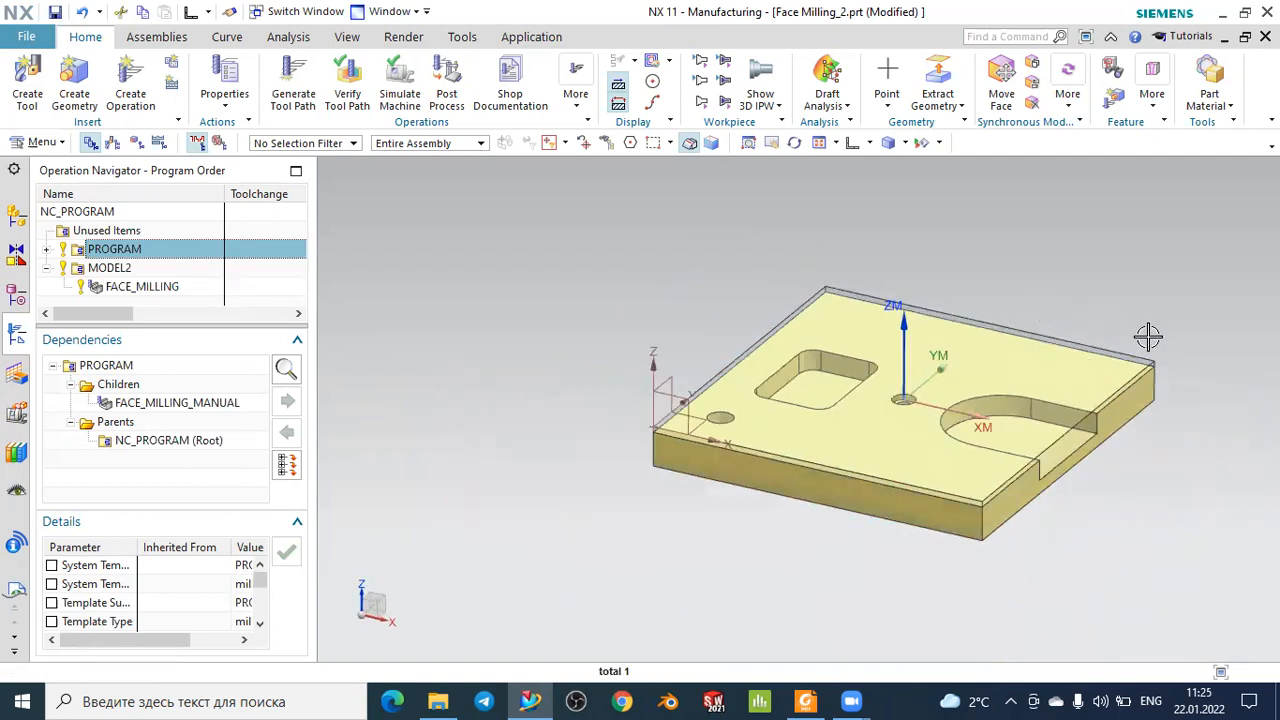
scroll(1195, 349, "up", 1)
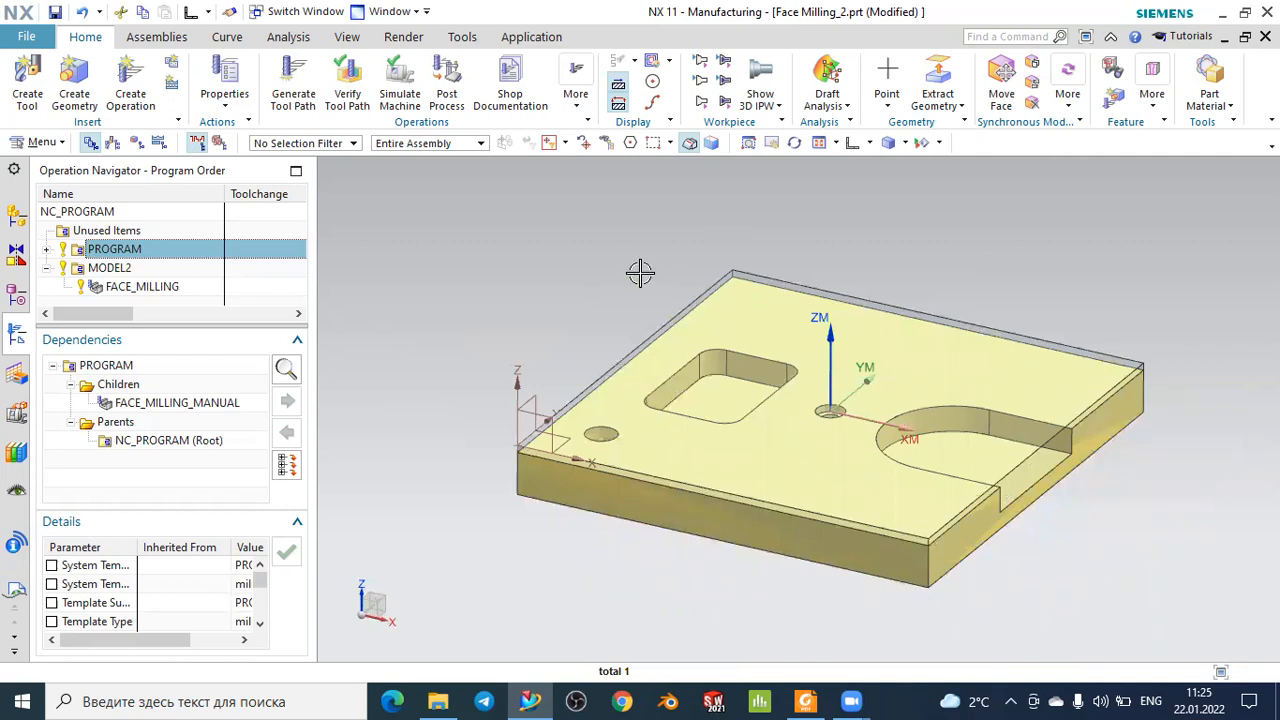
List the operations by machine tool and collapse the FACE_MILLER_D43 entry.
left_click(113, 143)
left_click(137, 143)
left_click(113, 143)
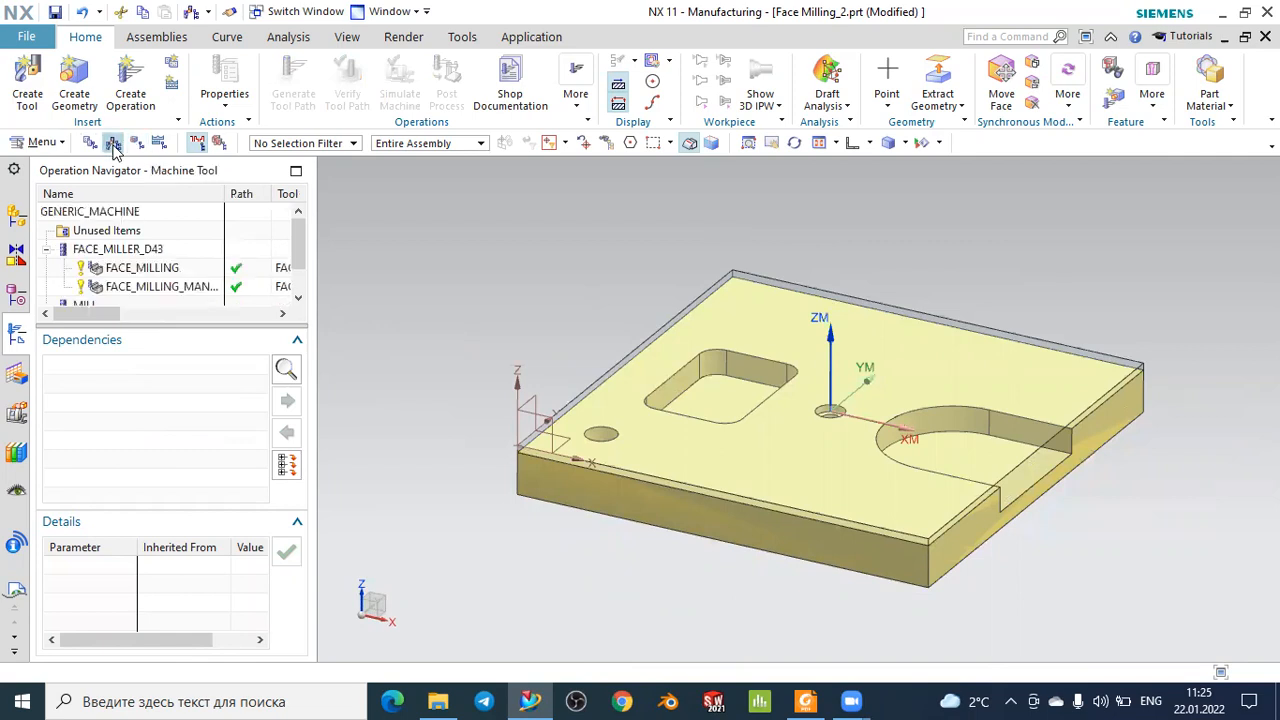
left_click(48, 250)
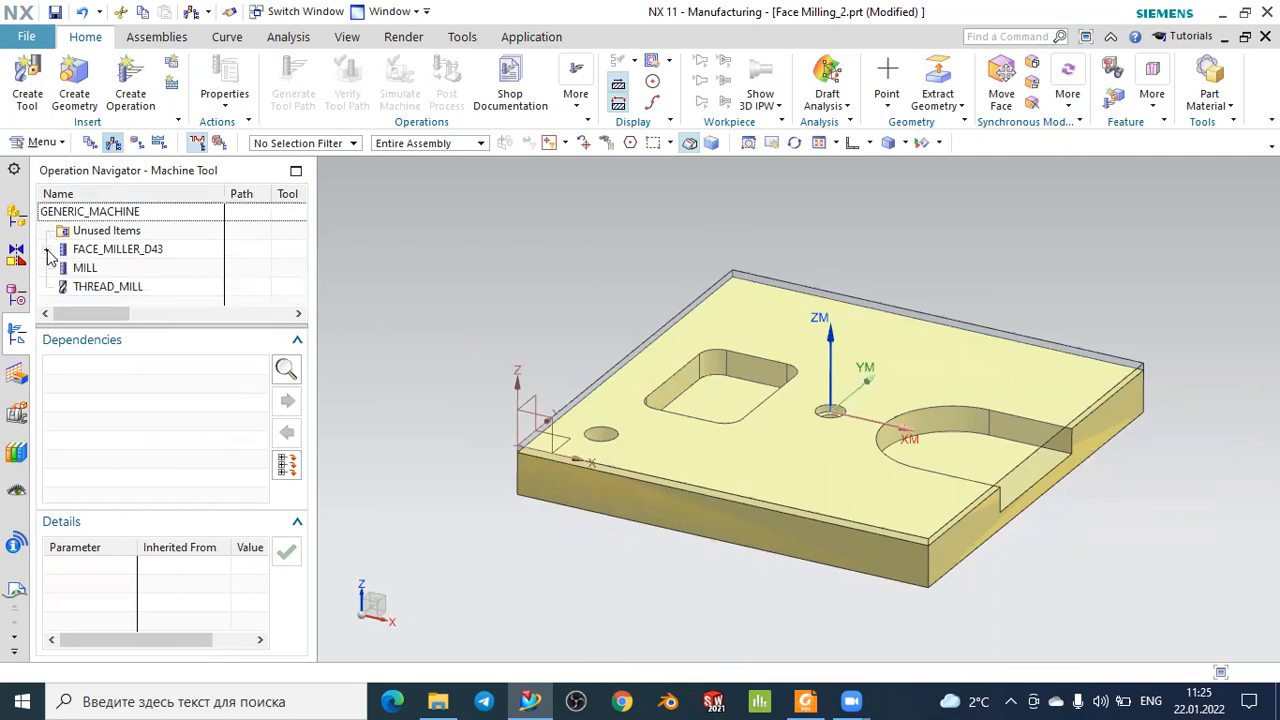
Inspect the WORKPIECE definition in the geometry view, displaying its part and blank bodies and checking the blank's selection.
left_click(136, 145)
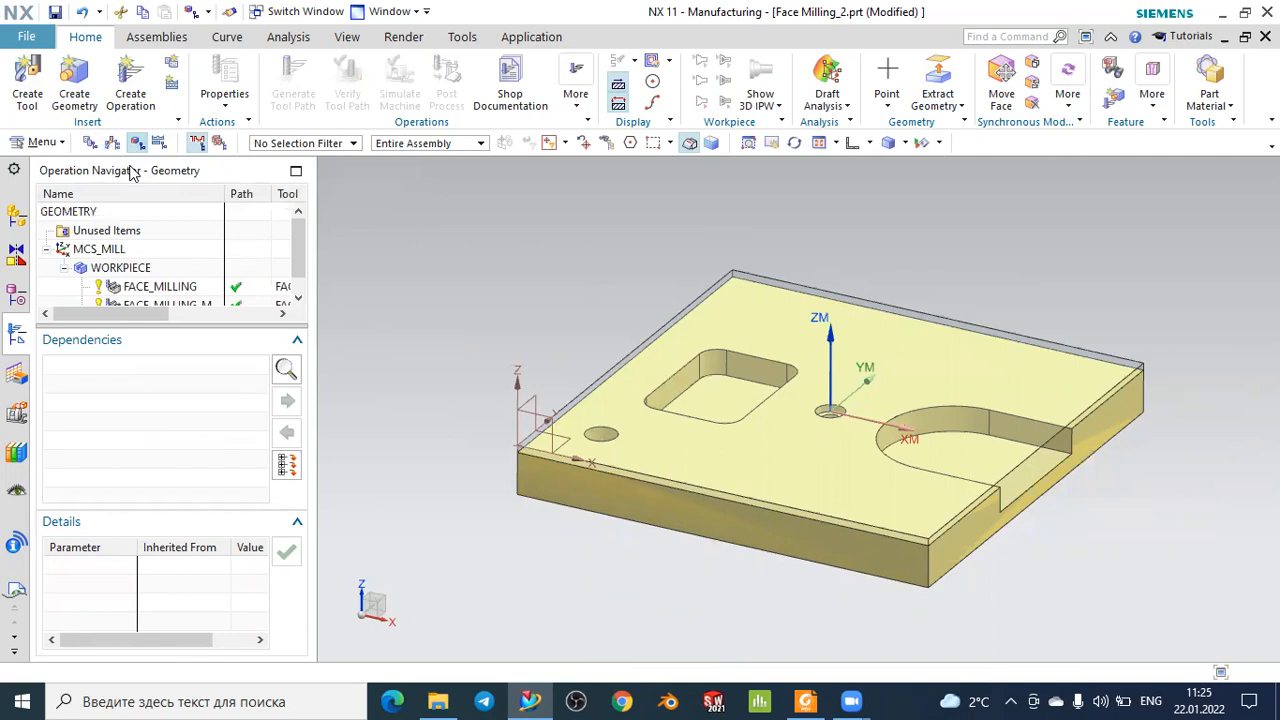
left_click(116, 270)
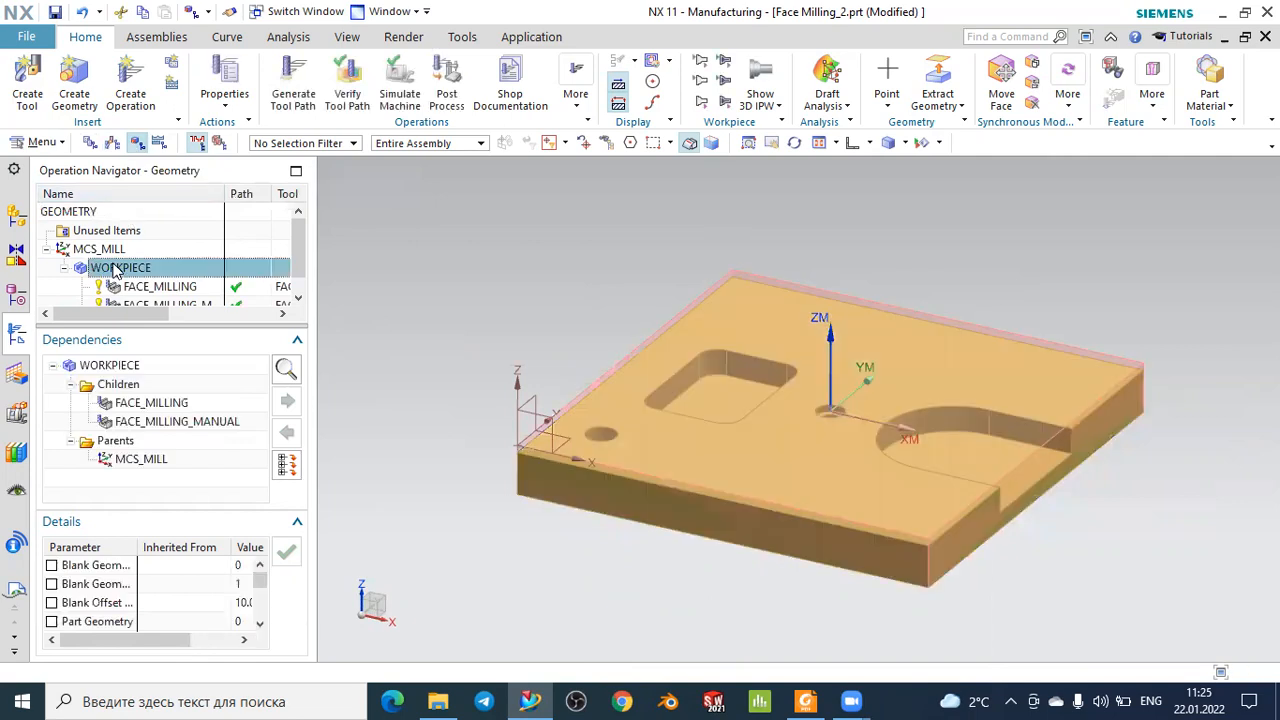
double_click(116, 269)
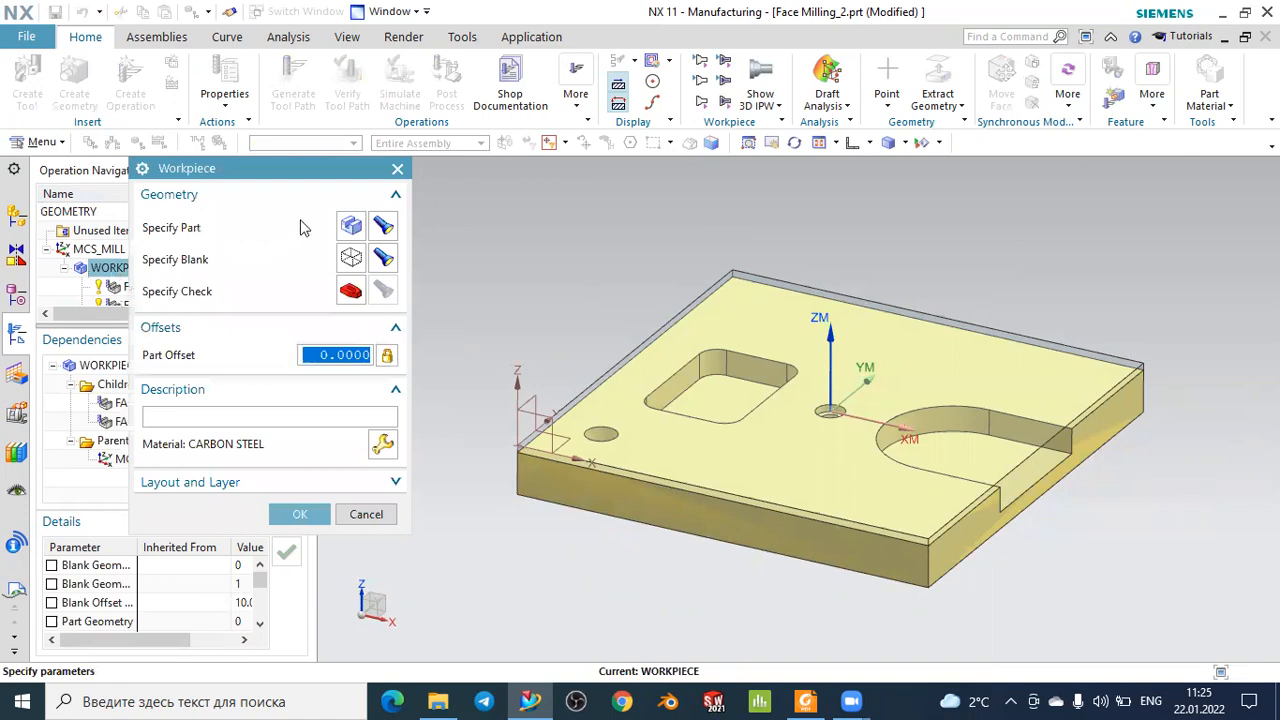
left_click(384, 226)
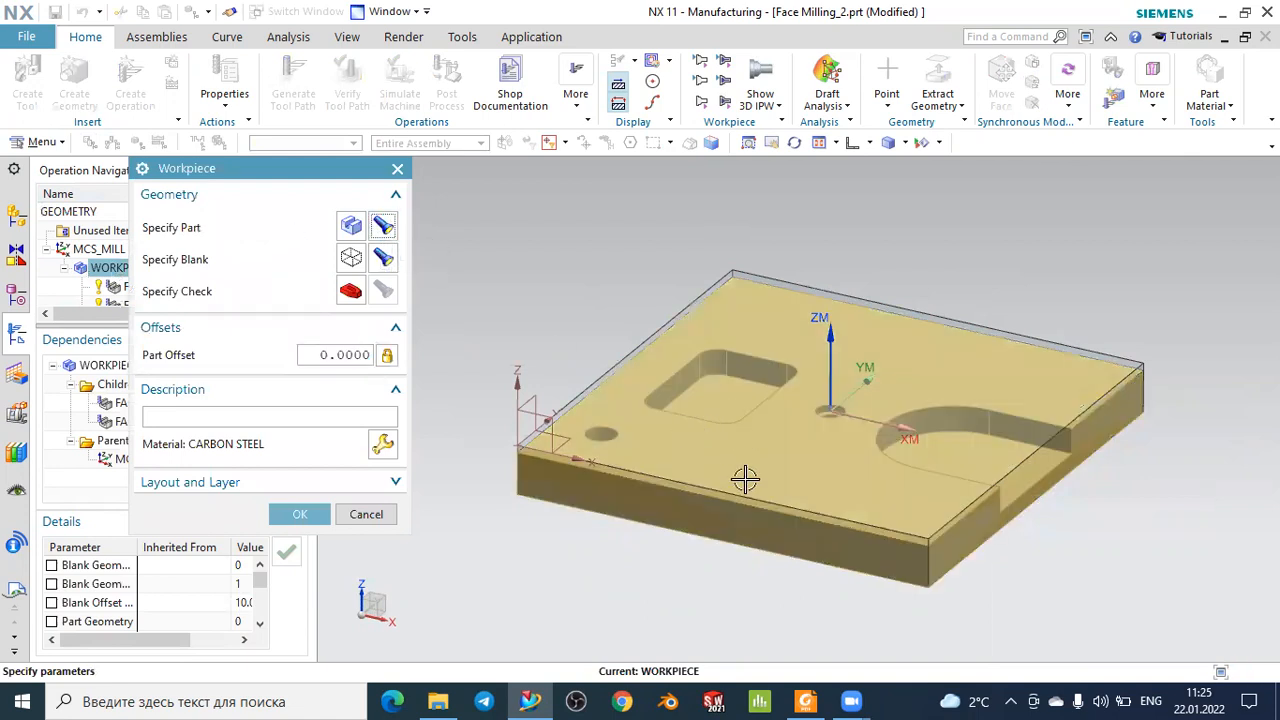
left_click(383, 258)
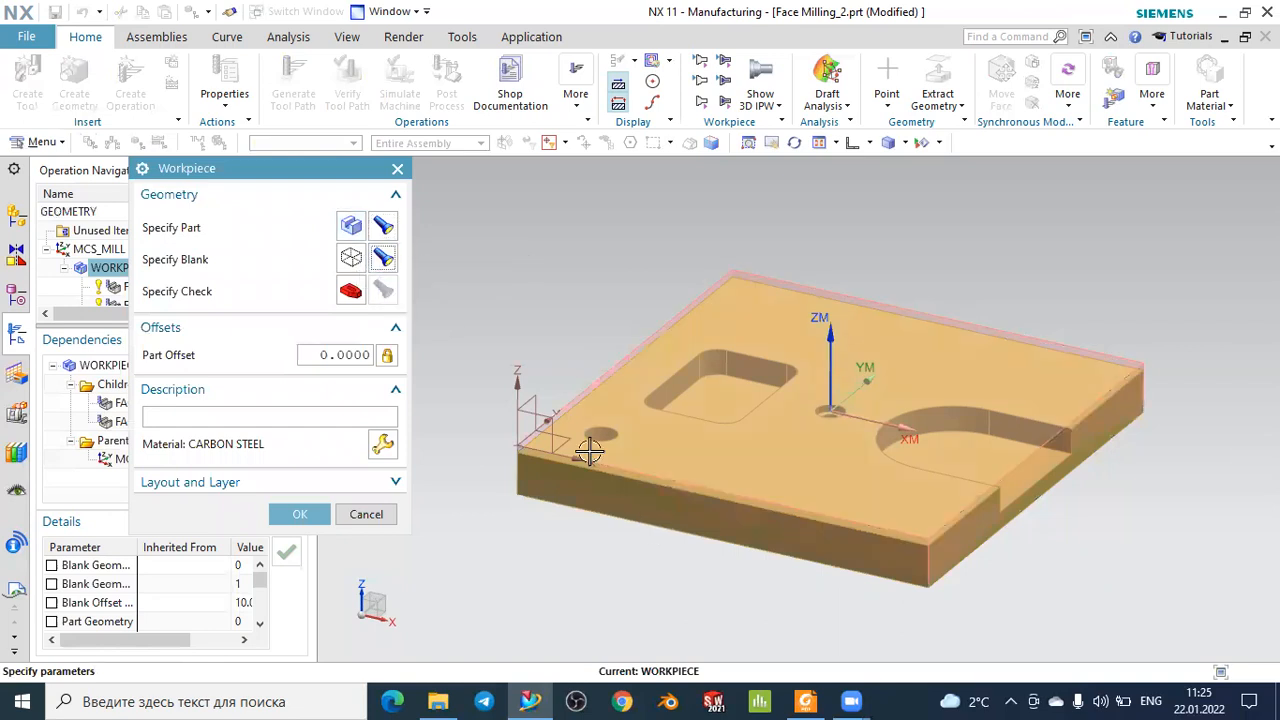
left_click(349, 257)
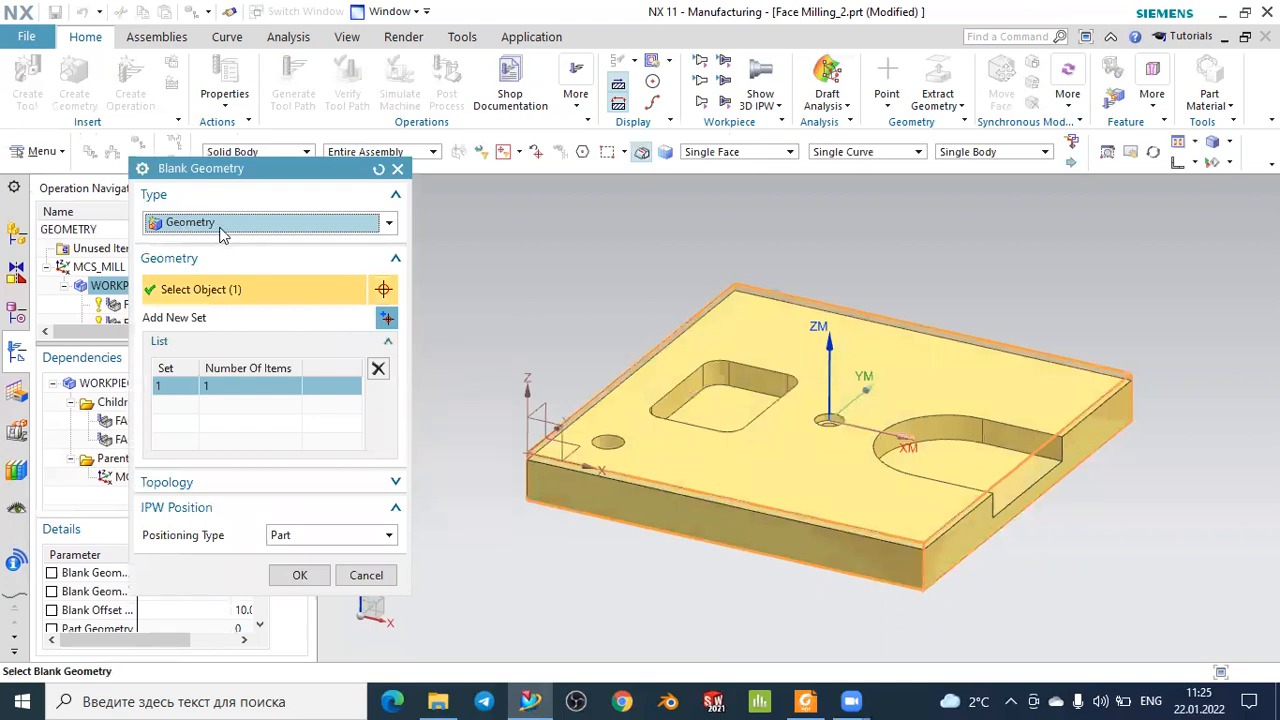
left_click(303, 578)
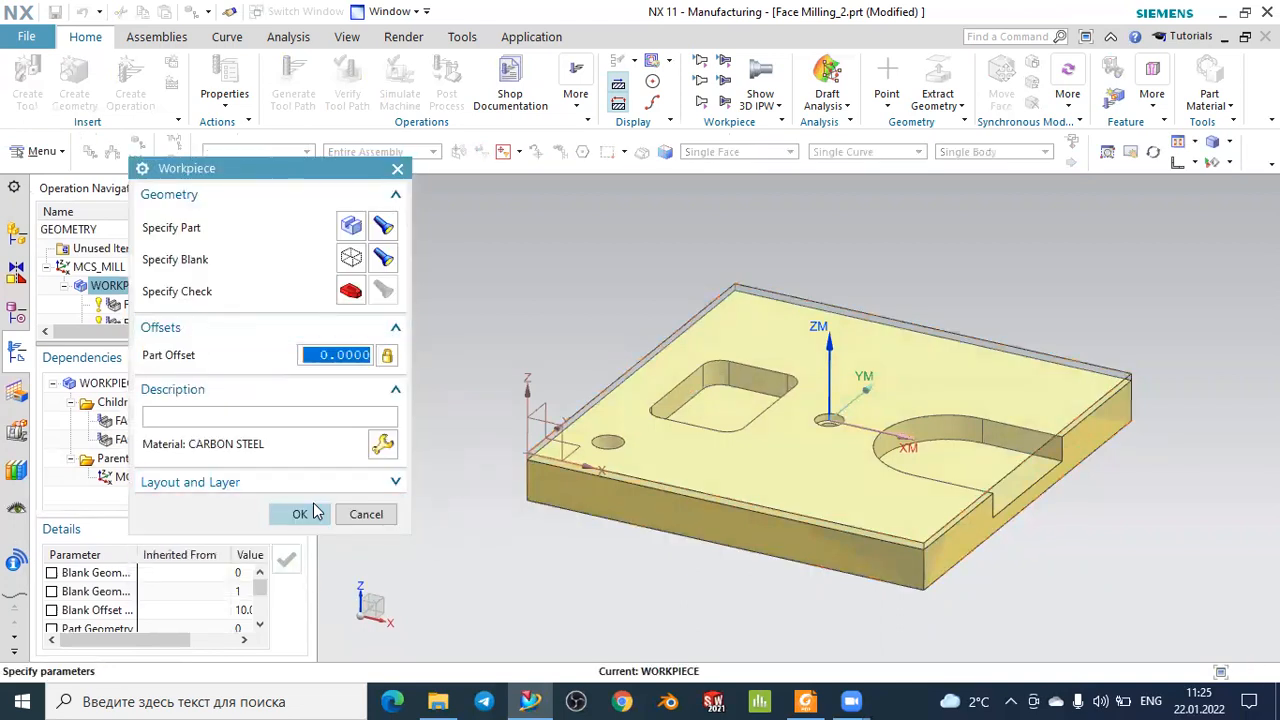
left_click(310, 508)
Move the MCS_MILL machine coordinate system 5 mm upward along ZC to the upper face of the blank.
left_click(87, 248)
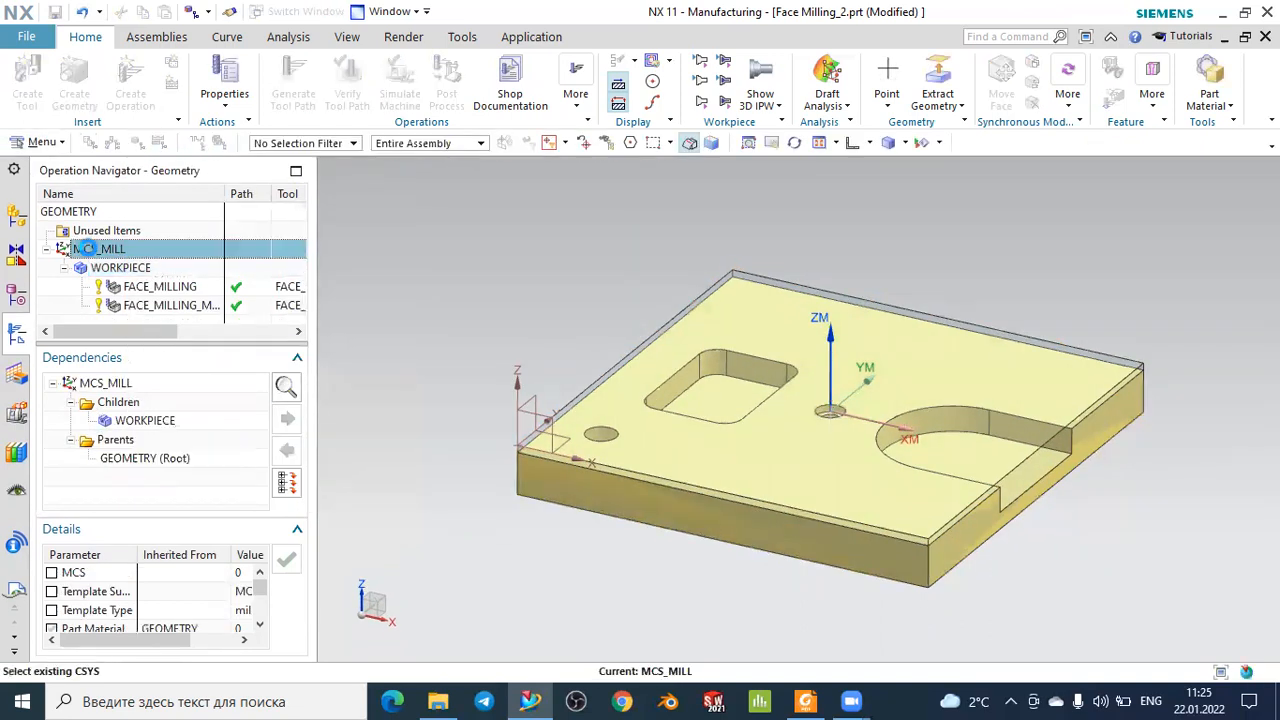
double_click(160, 251)
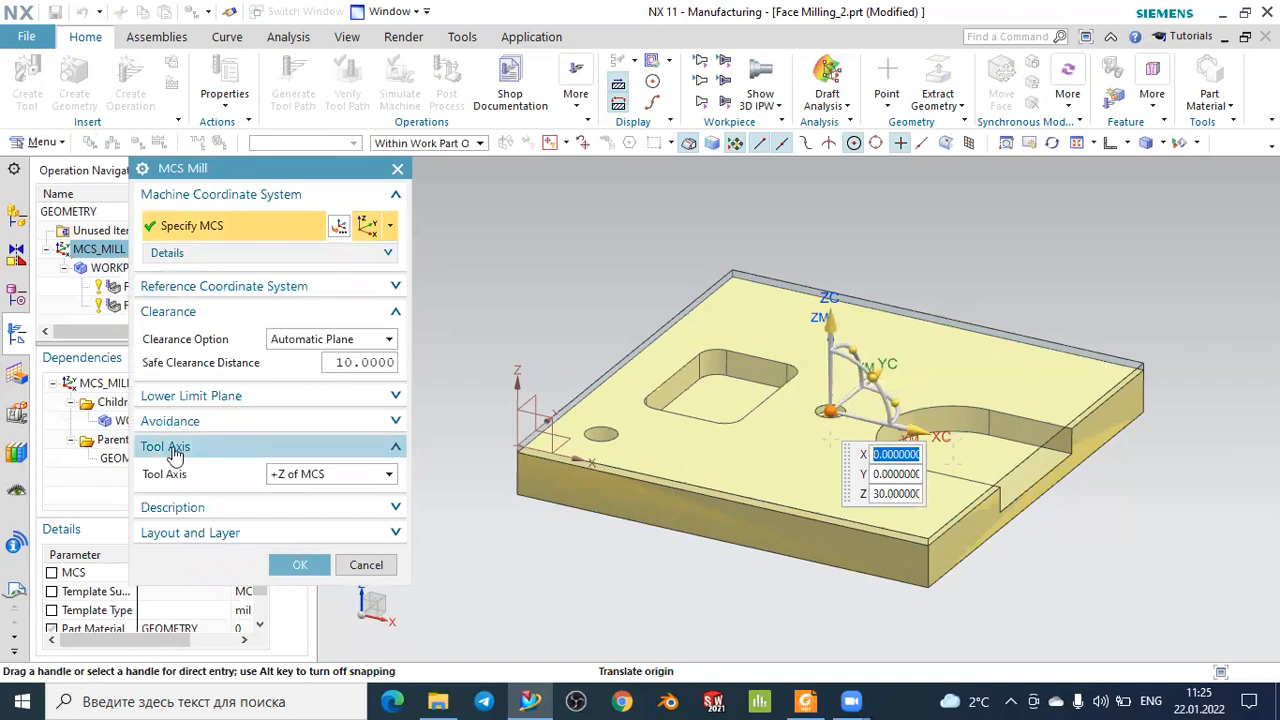
left_click(1110, 142)
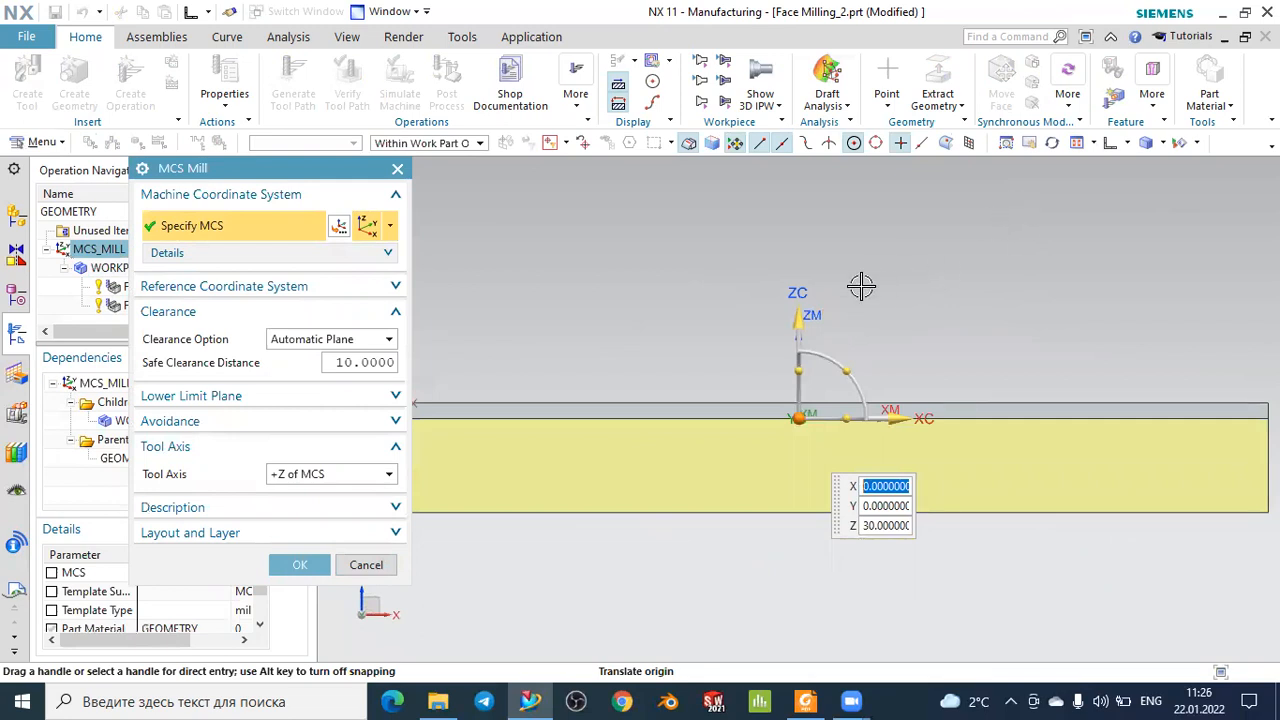
scroll(881, 293, "up", 2)
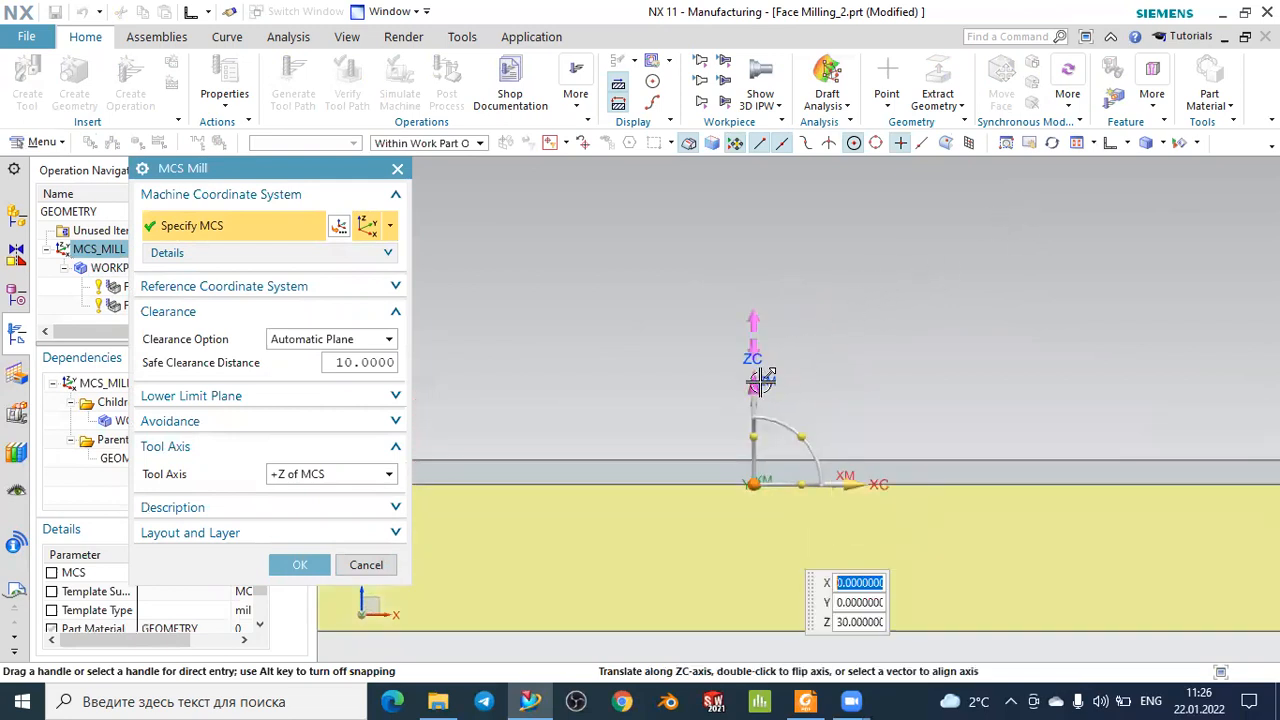
left_click(763, 386)
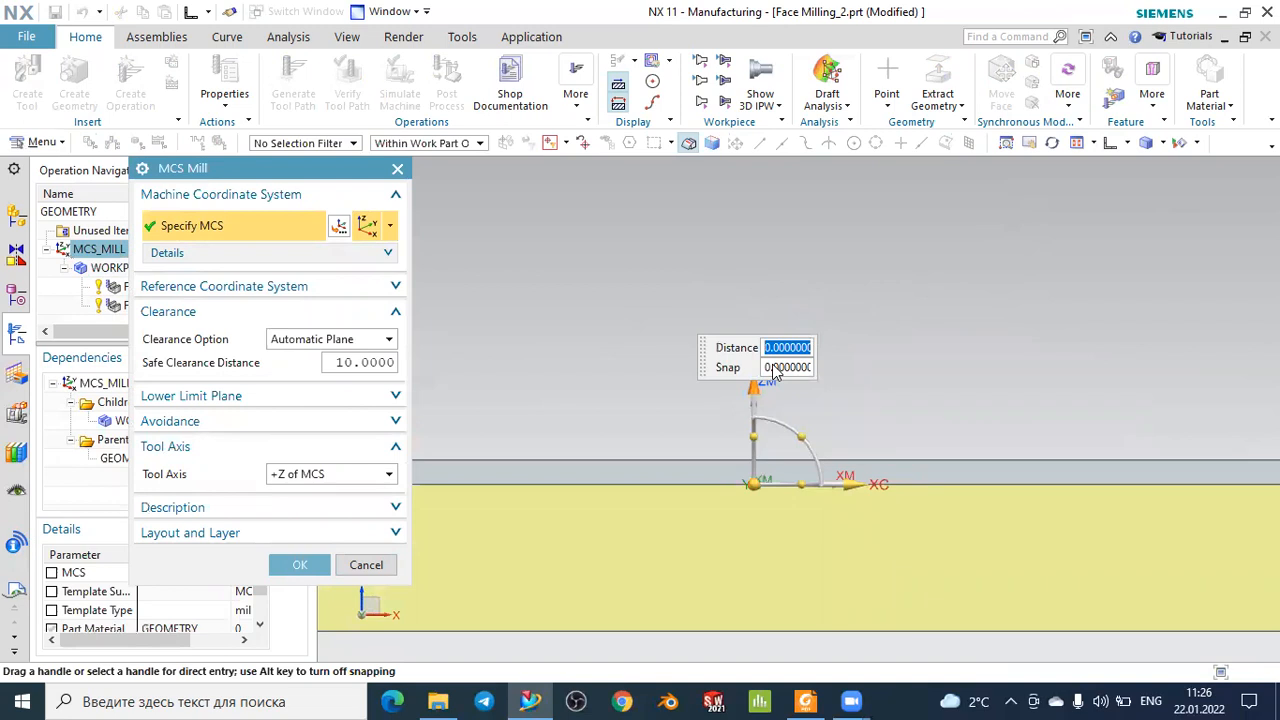
type("5")
key("Return")
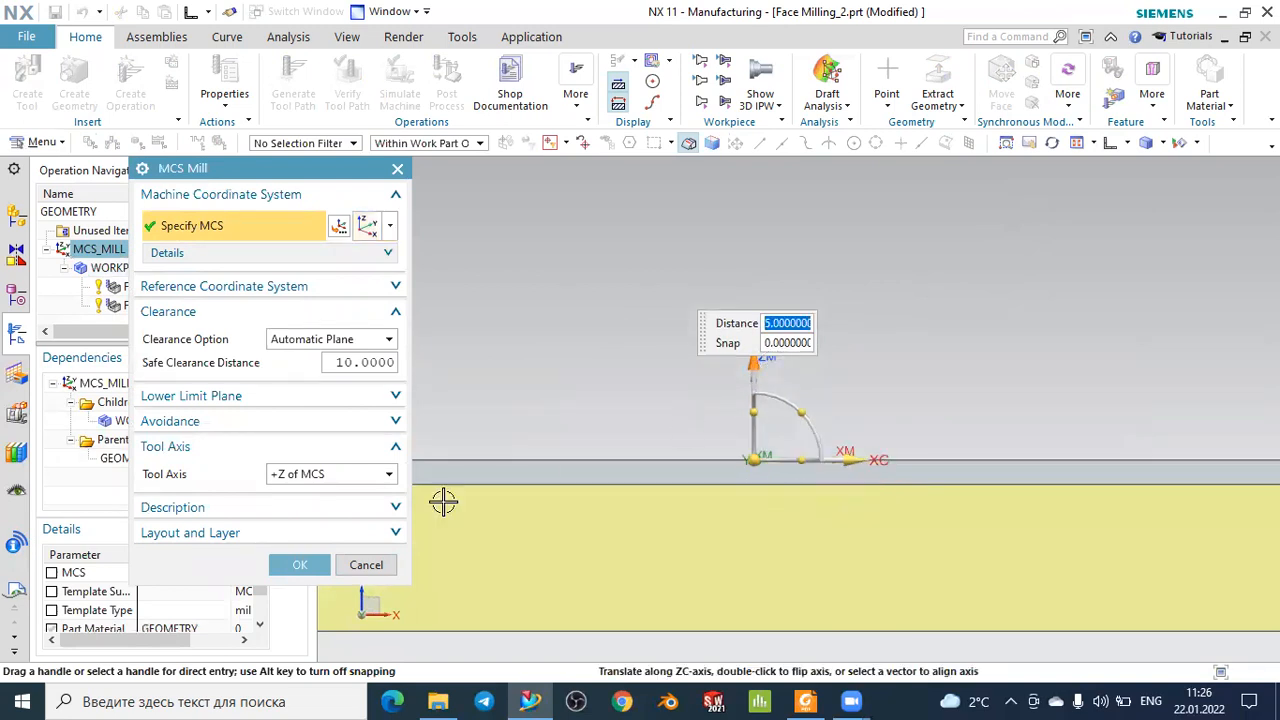
left_click(300, 565)
scroll(720, 337, "down", 2)
scroll(894, 334, "down", 2)
middle_click_drag(894, 334, 863, 360)
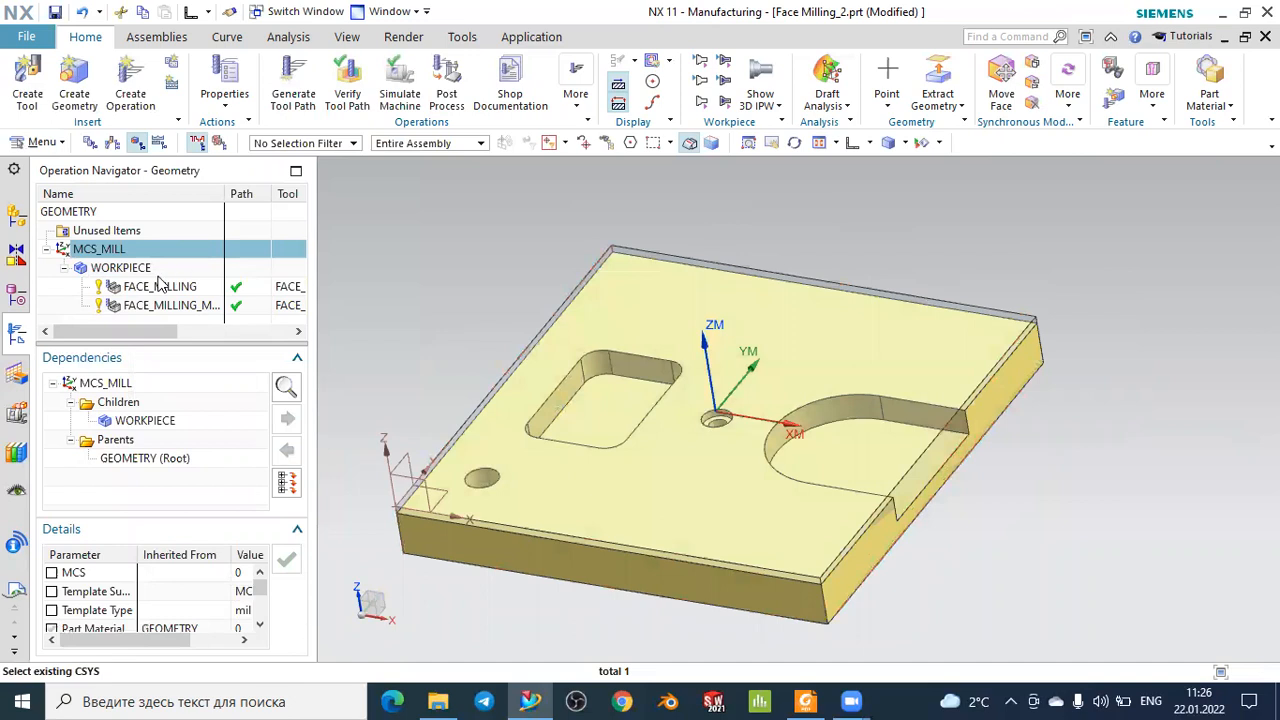
Collapse the operations under WORKPIECE and return the Operation Navigator to program order.
left_click(65, 268)
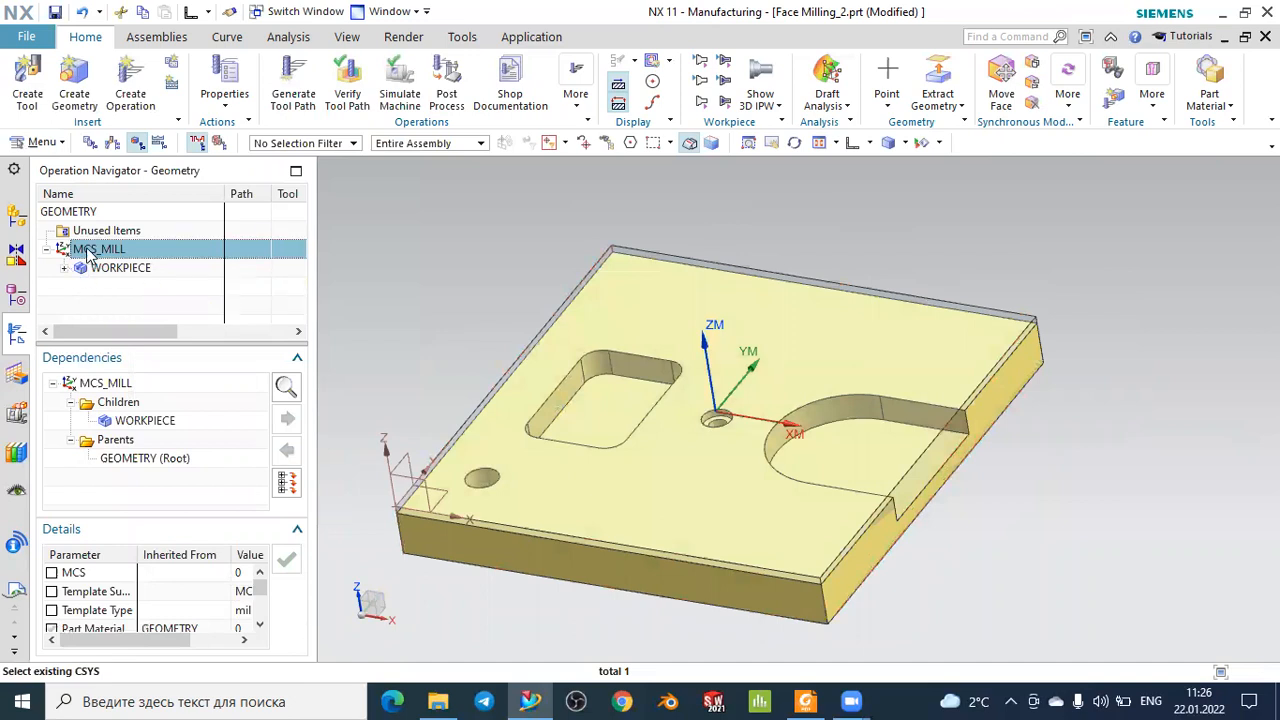
left_click(96, 145)
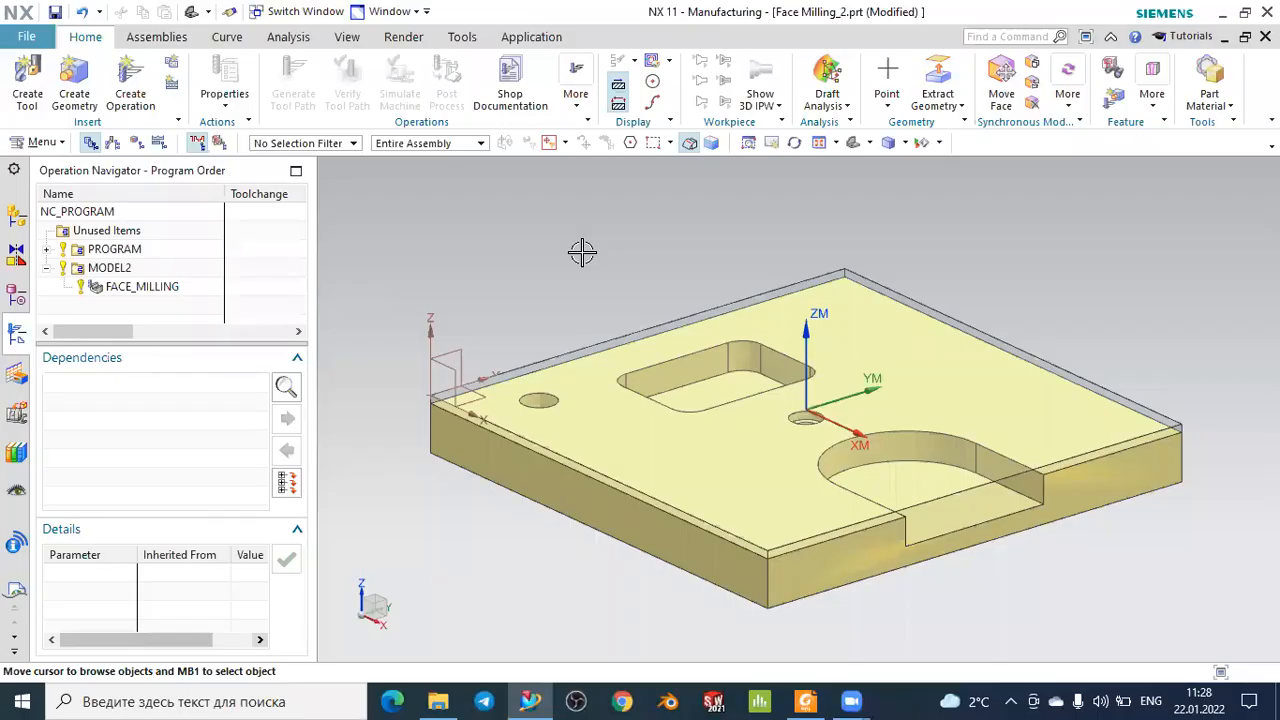
scroll(582, 252, "down", 1)
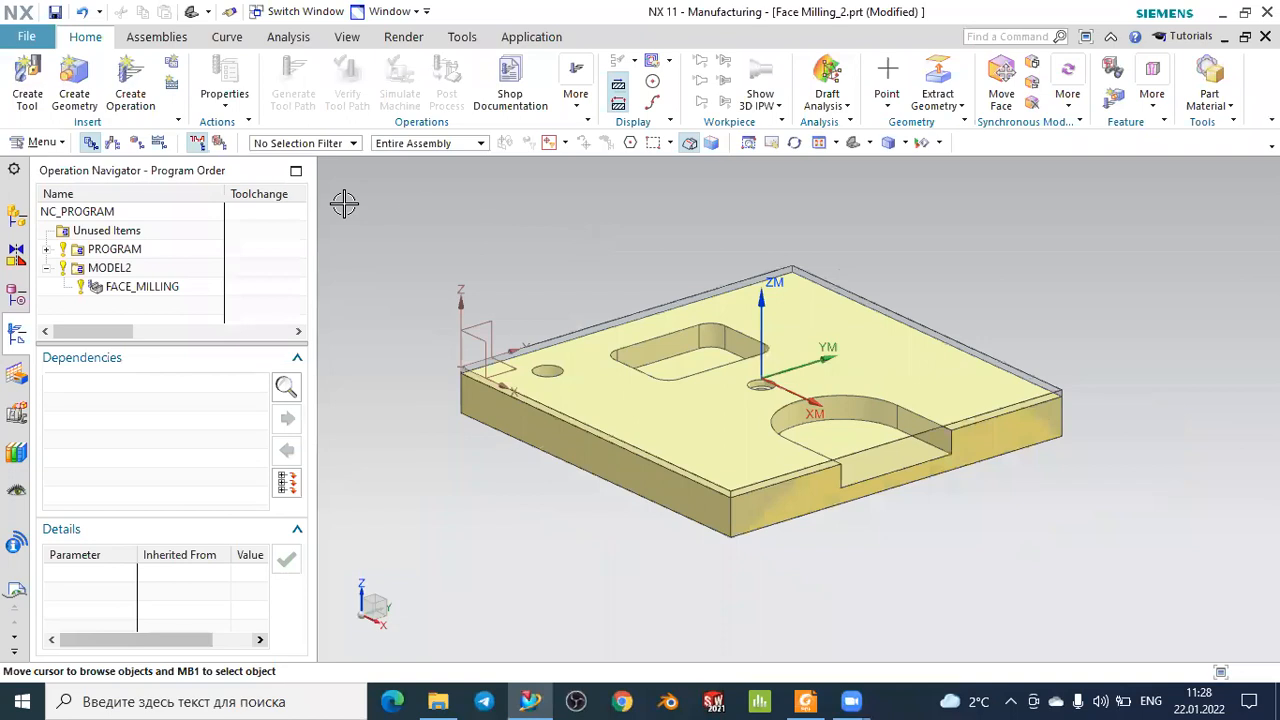
left_click(28, 85)
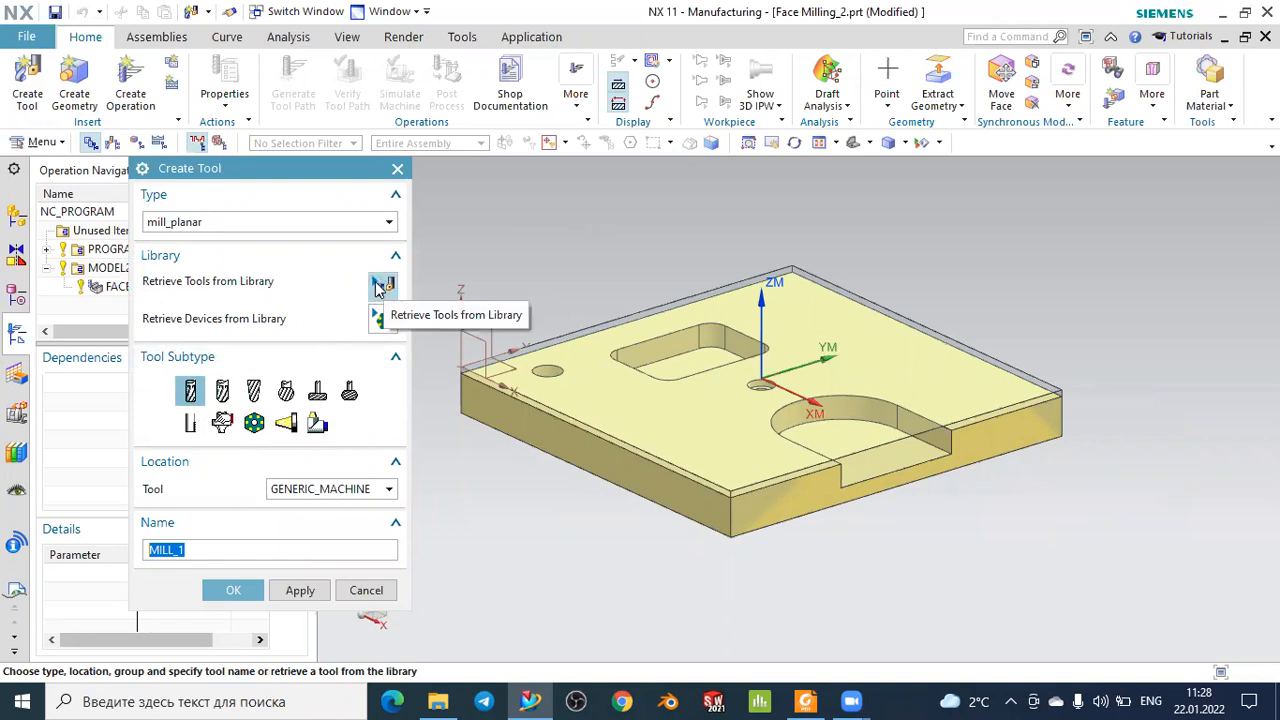
left_click(192, 394)
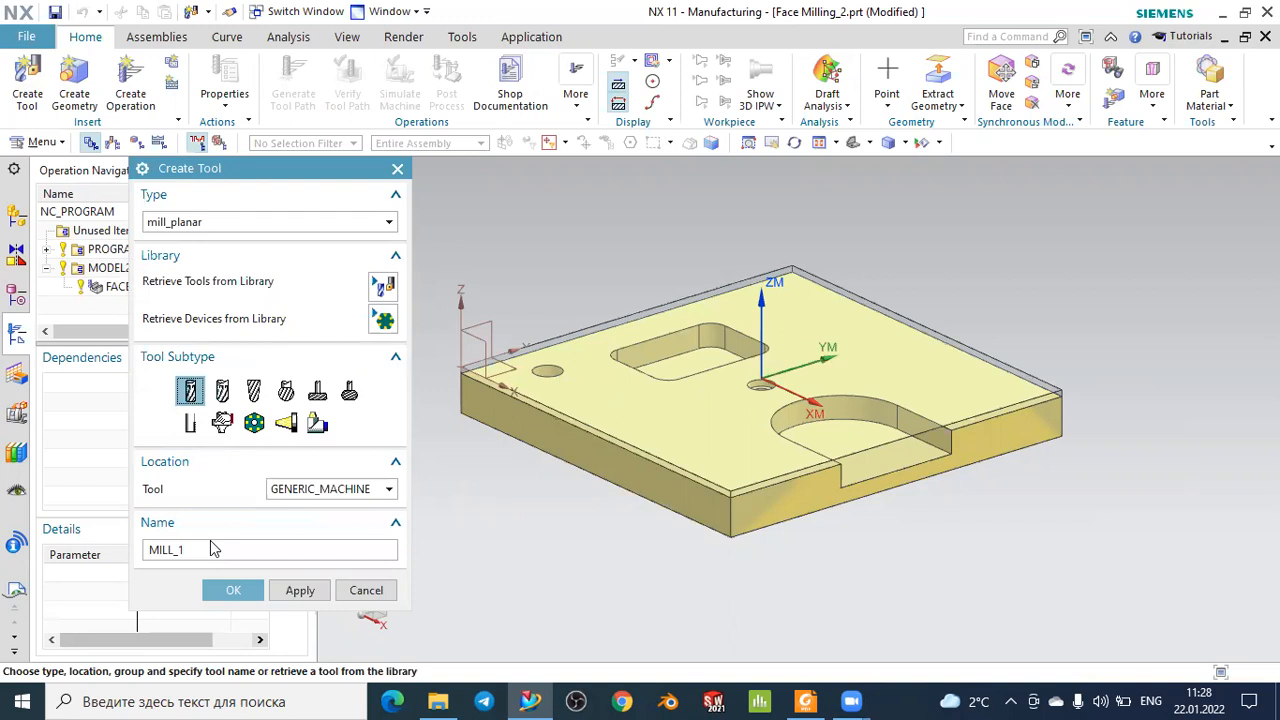
left_click(212, 549)
left_click_drag(212, 549, 107, 560)
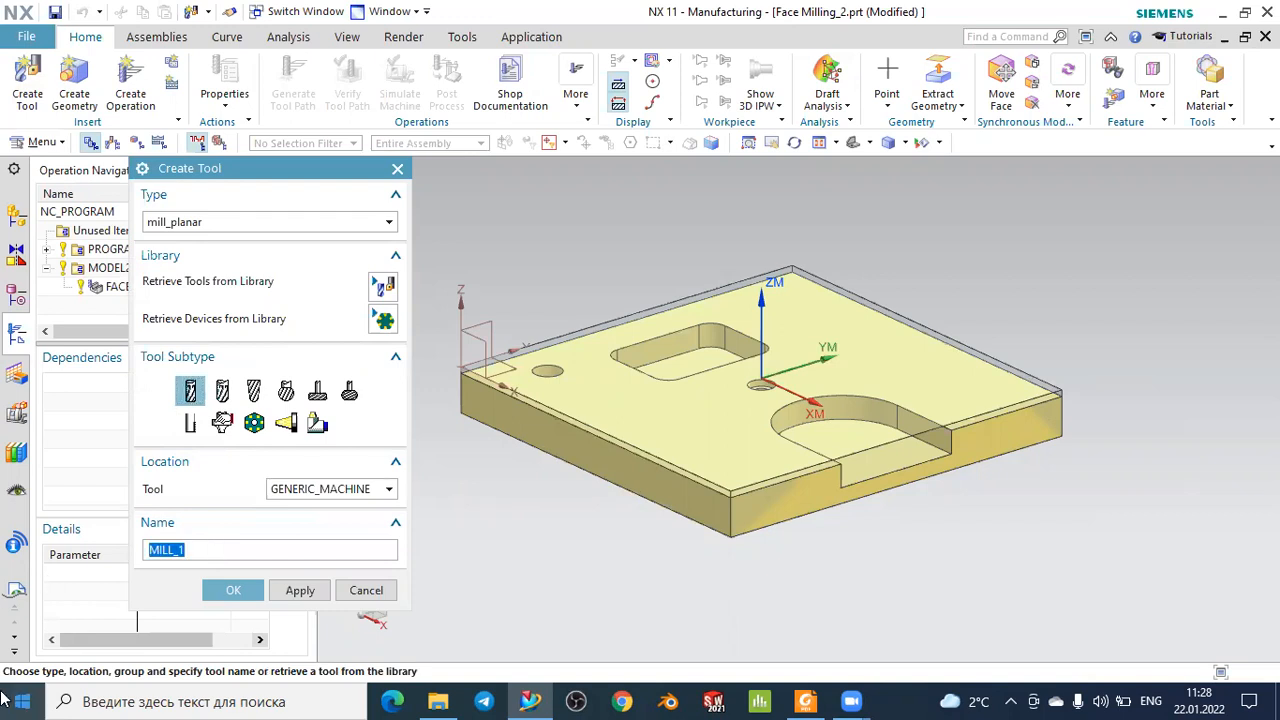
key("Home")
key("Delete")
key("Delete")
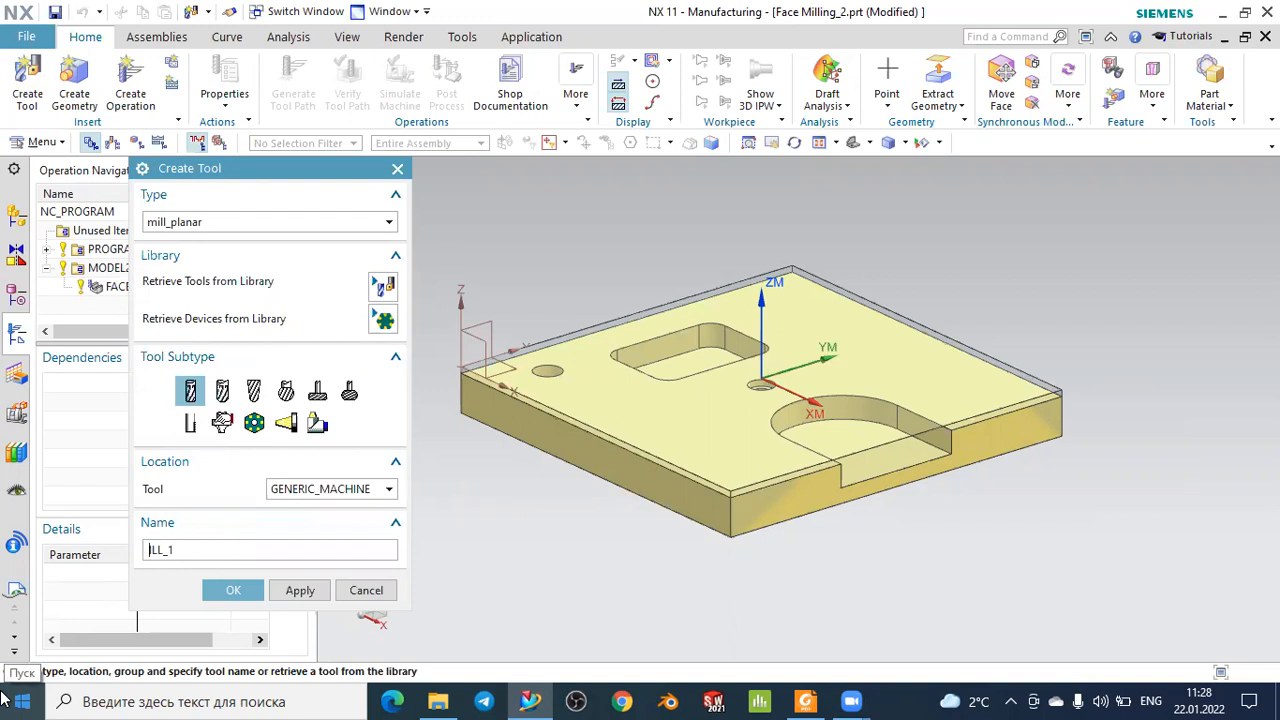
key("ctrl+m")
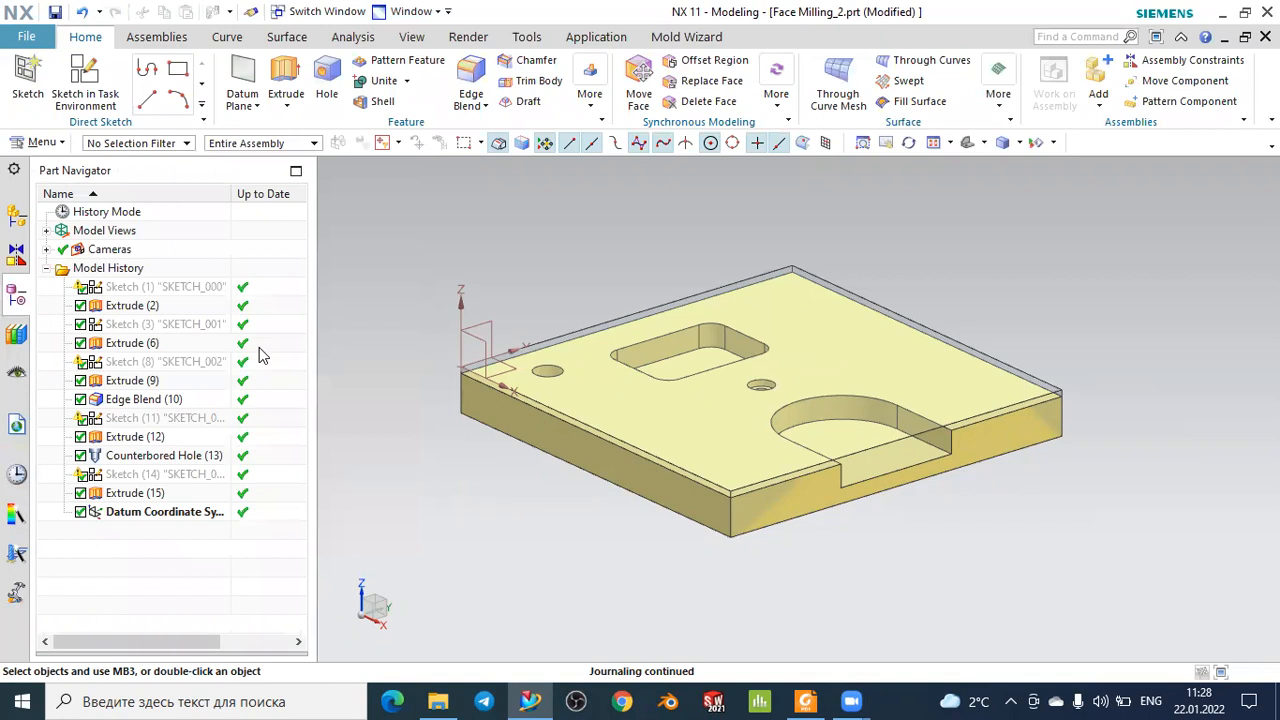
Switch to the Manufacturing application and create a mill_planar milling tool named MILL_End under GENERIC_MACHINE.
left_click(596, 36)
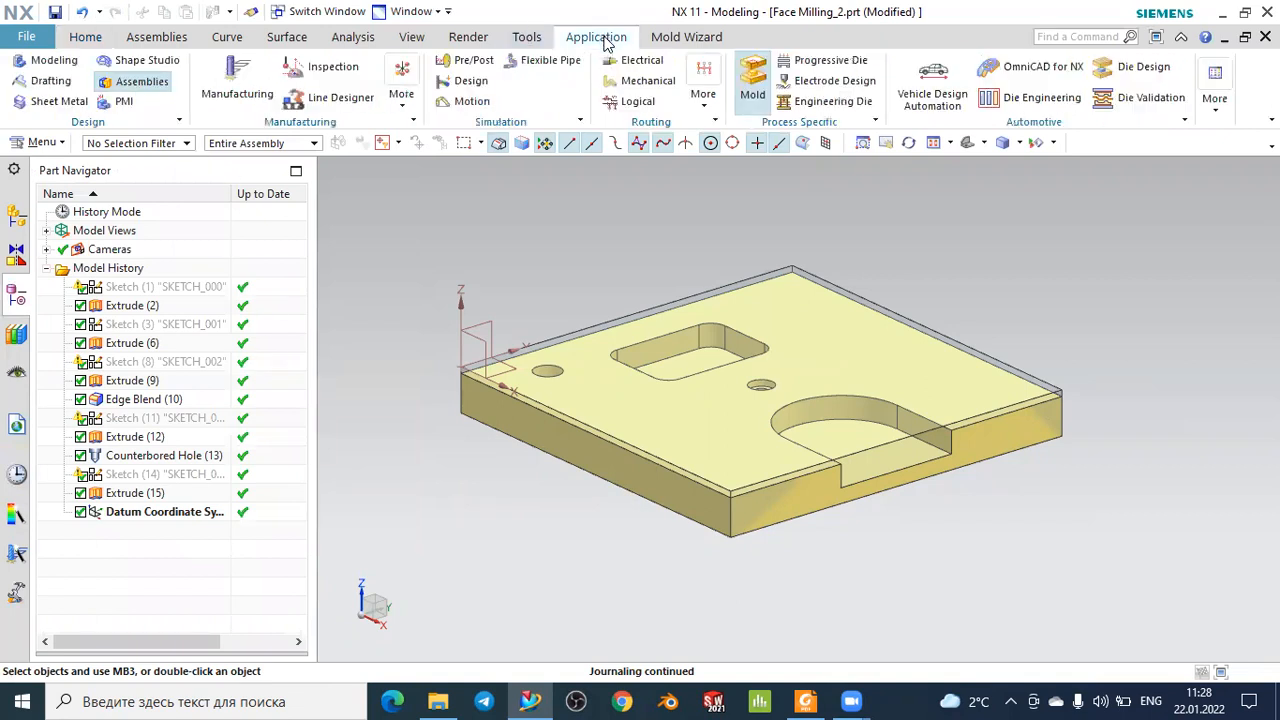
left_click(215, 82)
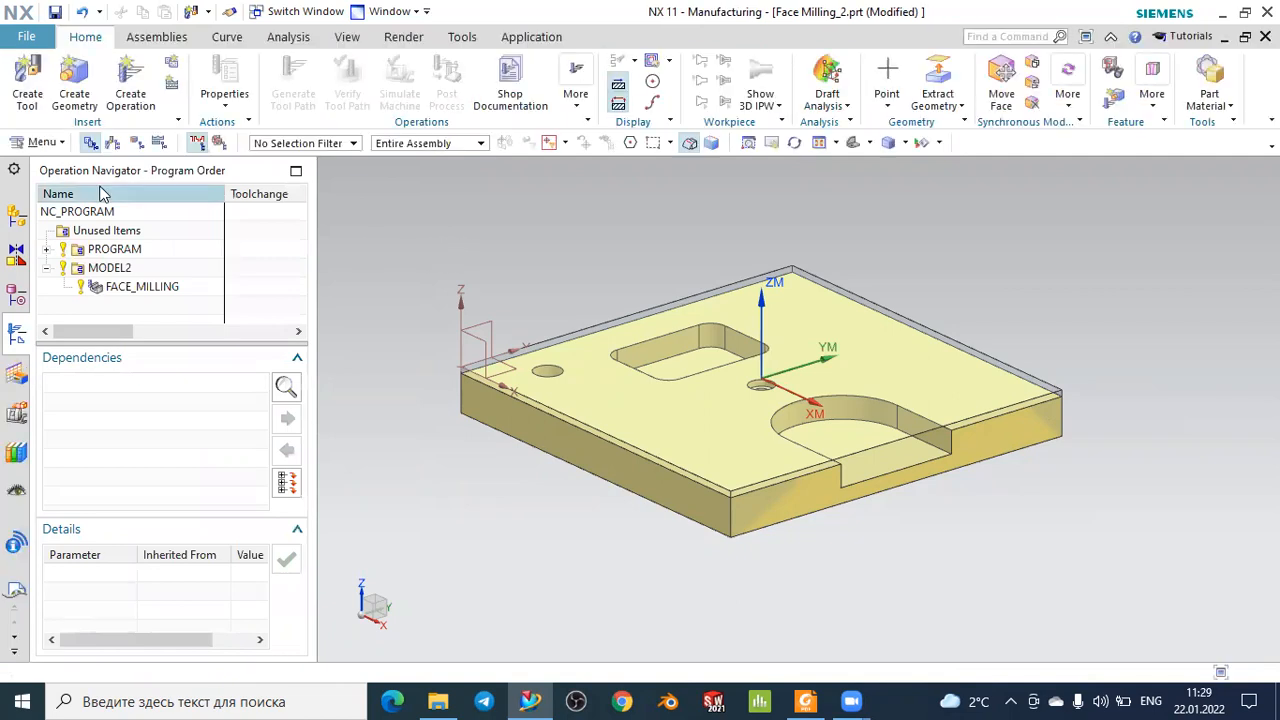
left_click(27, 80)
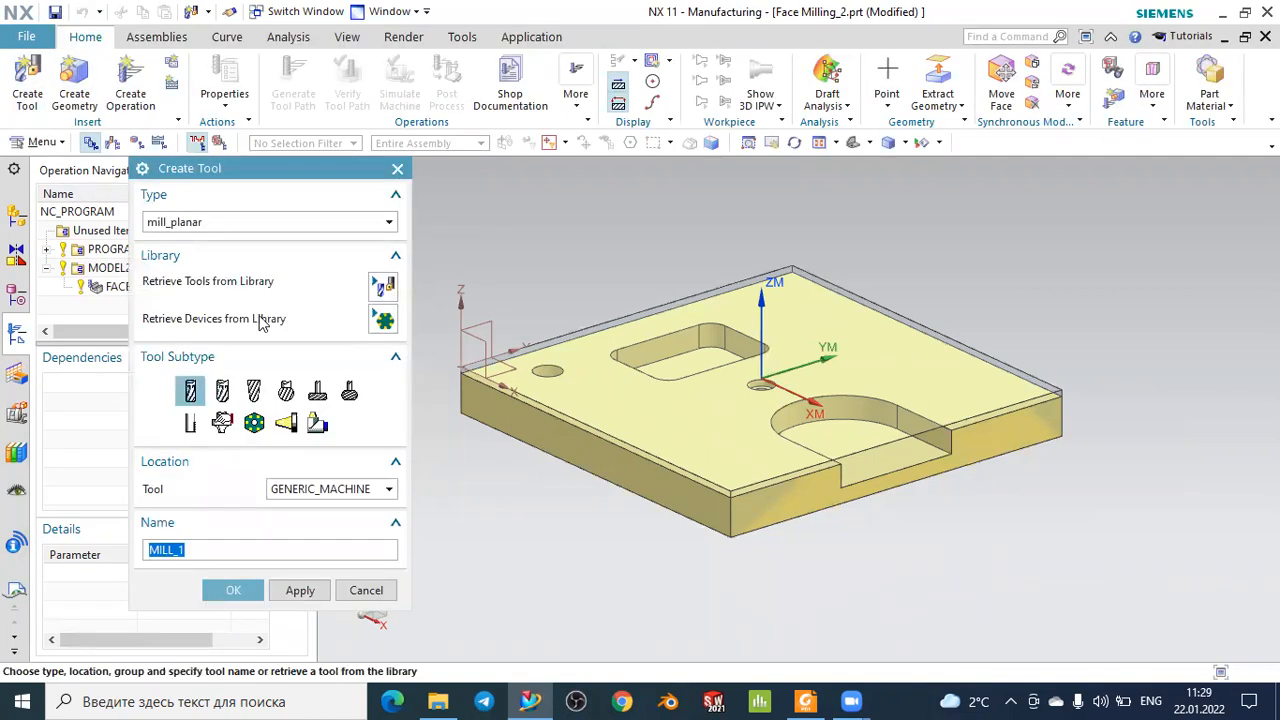
left_click(200, 549)
key("BackSpace")
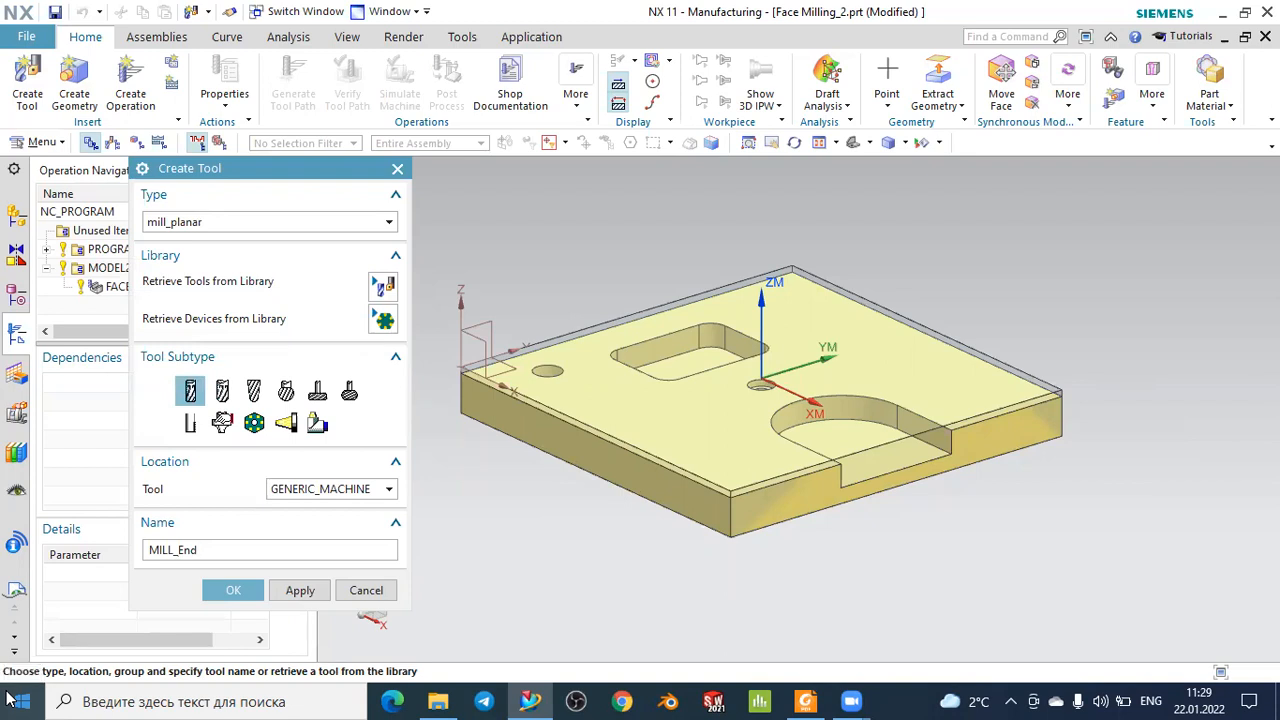
left_click(234, 589)
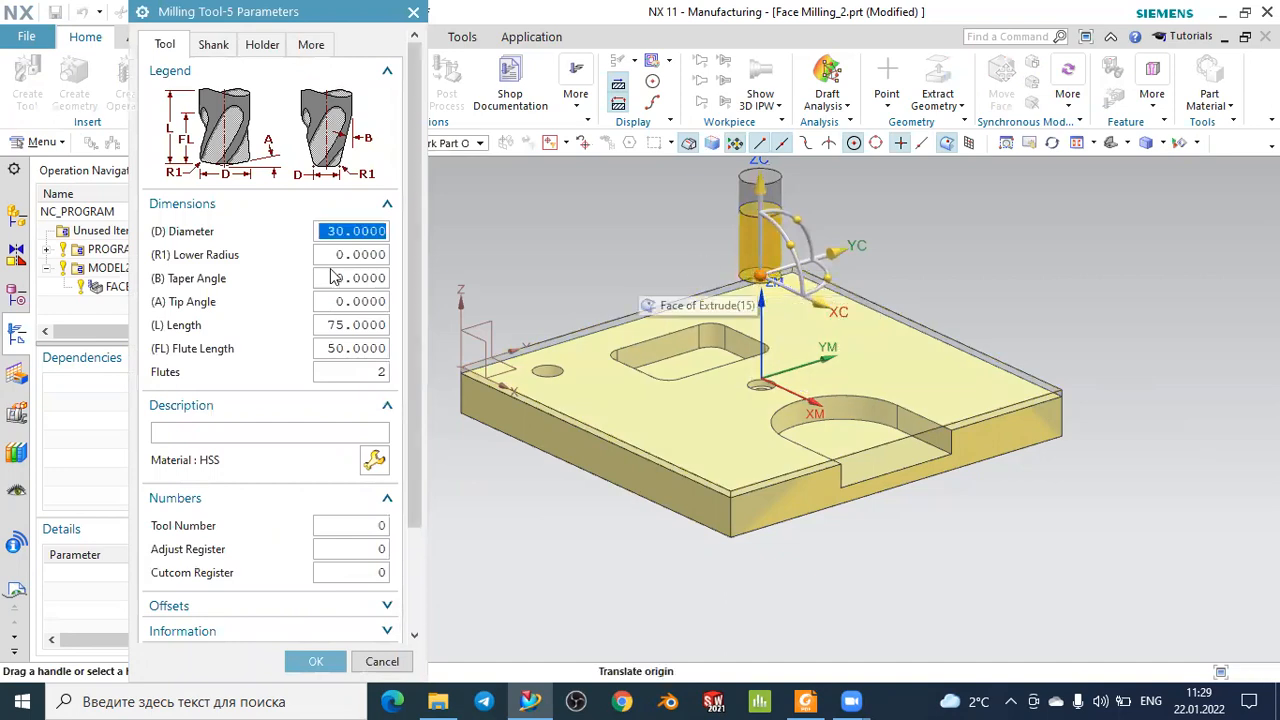
Set the new milling tool's diameter to 10 mm.
middle_click_drag(606, 277, 617, 254)
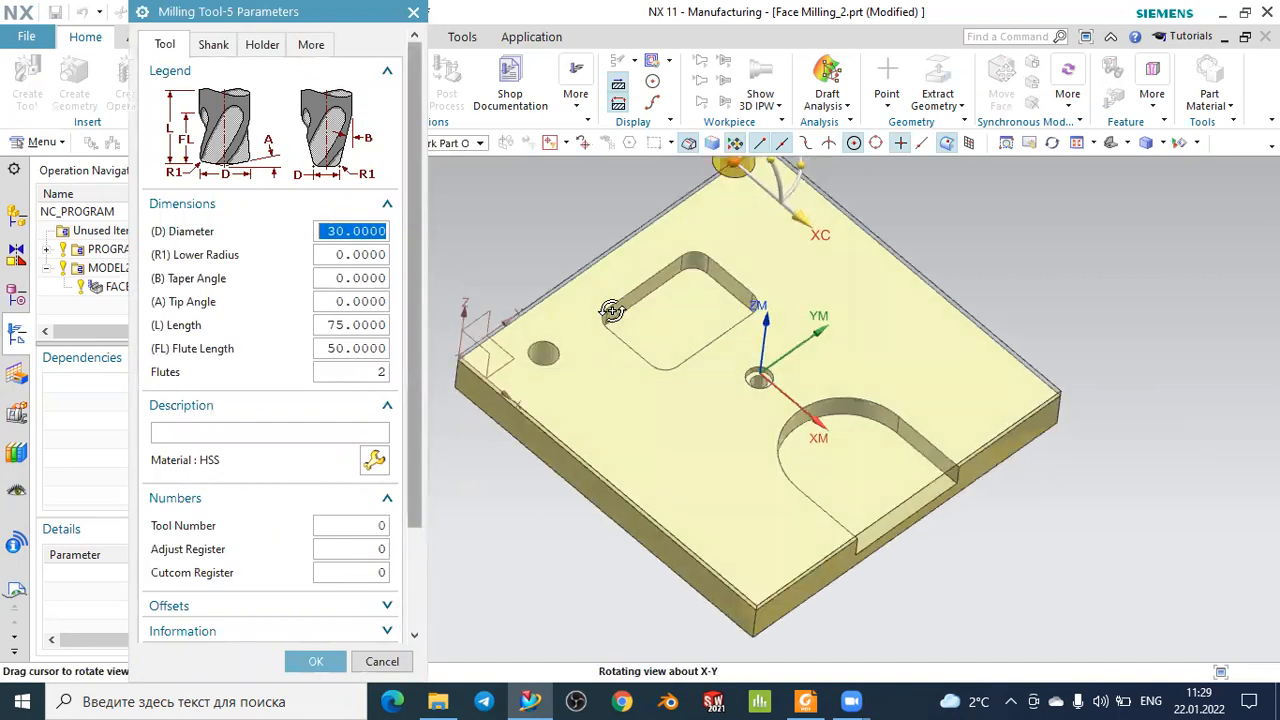
scroll(700, 249, "up", 3)
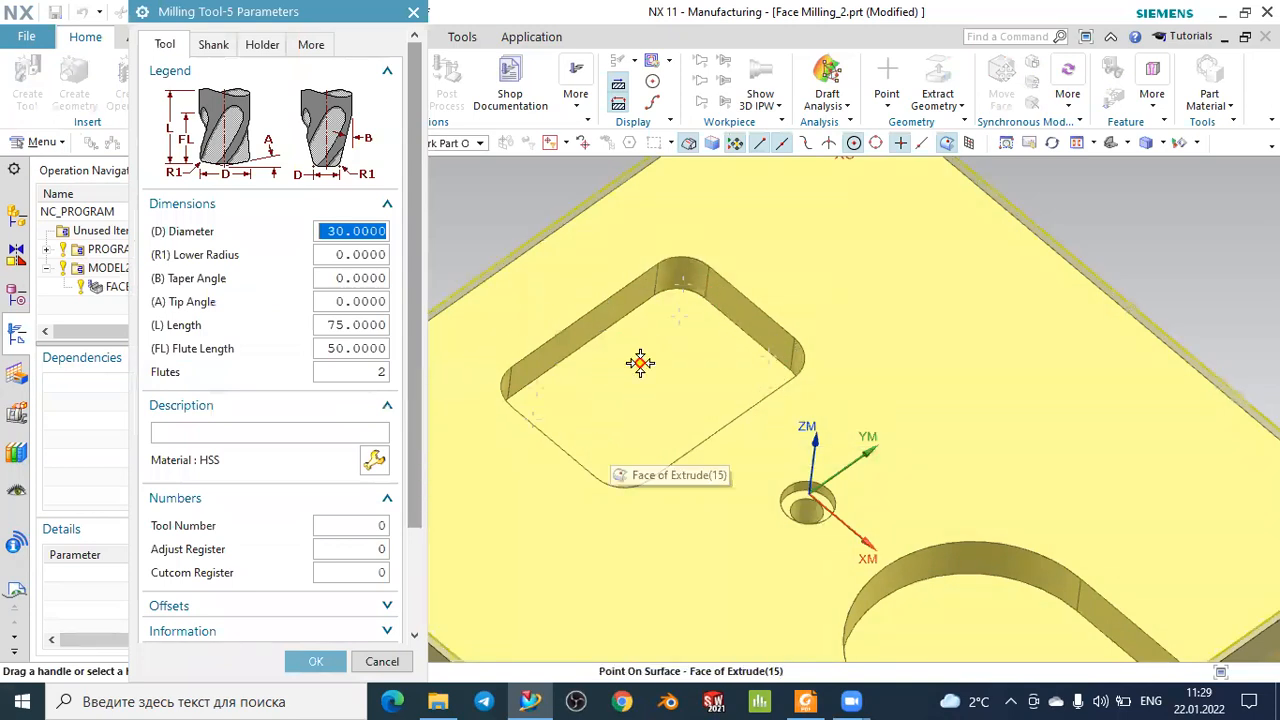
scroll(669, 353, "down", 5)
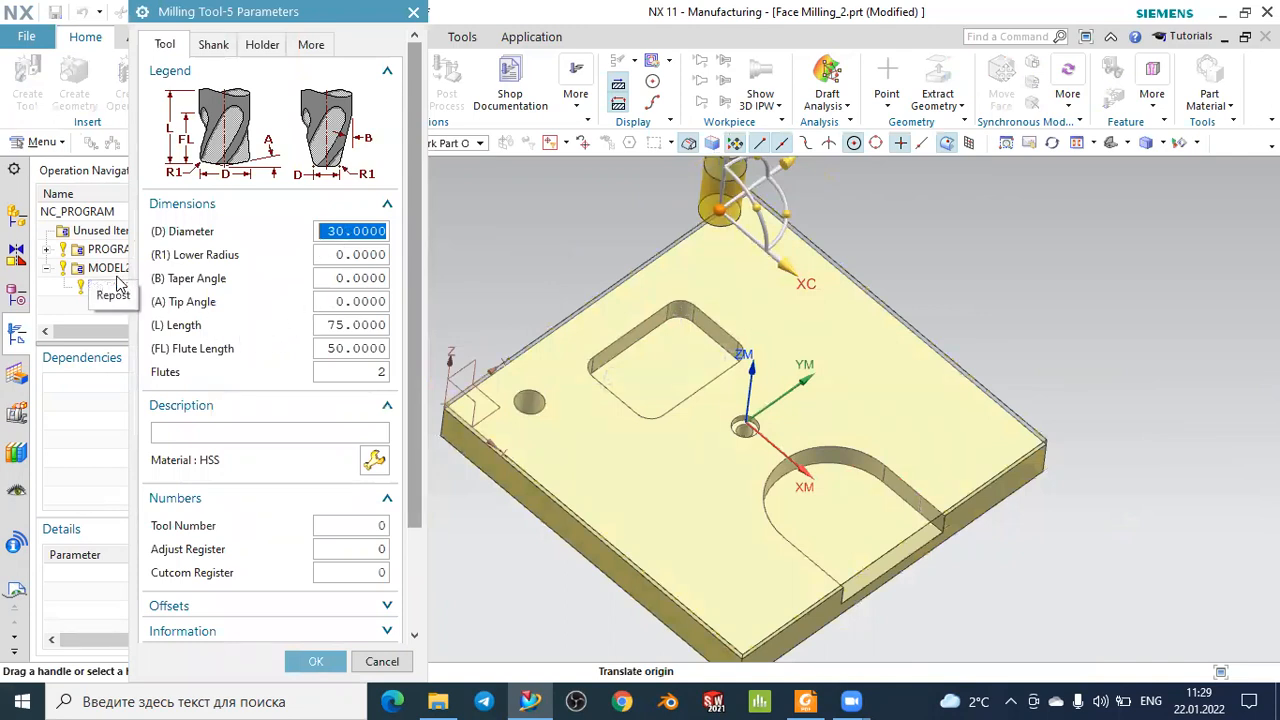
type("0")
key("Return")
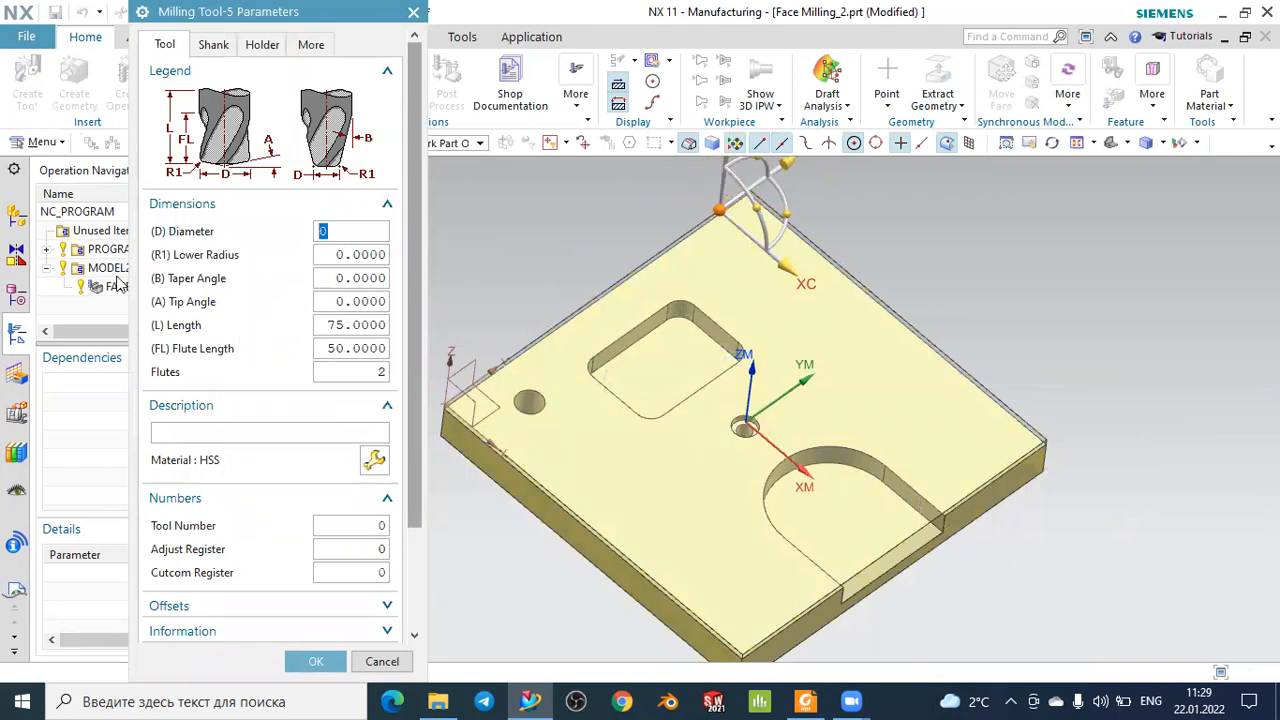
scroll(713, 261, "down", 5)
middle_click_drag(866, 198, 566, 240)
type("1")
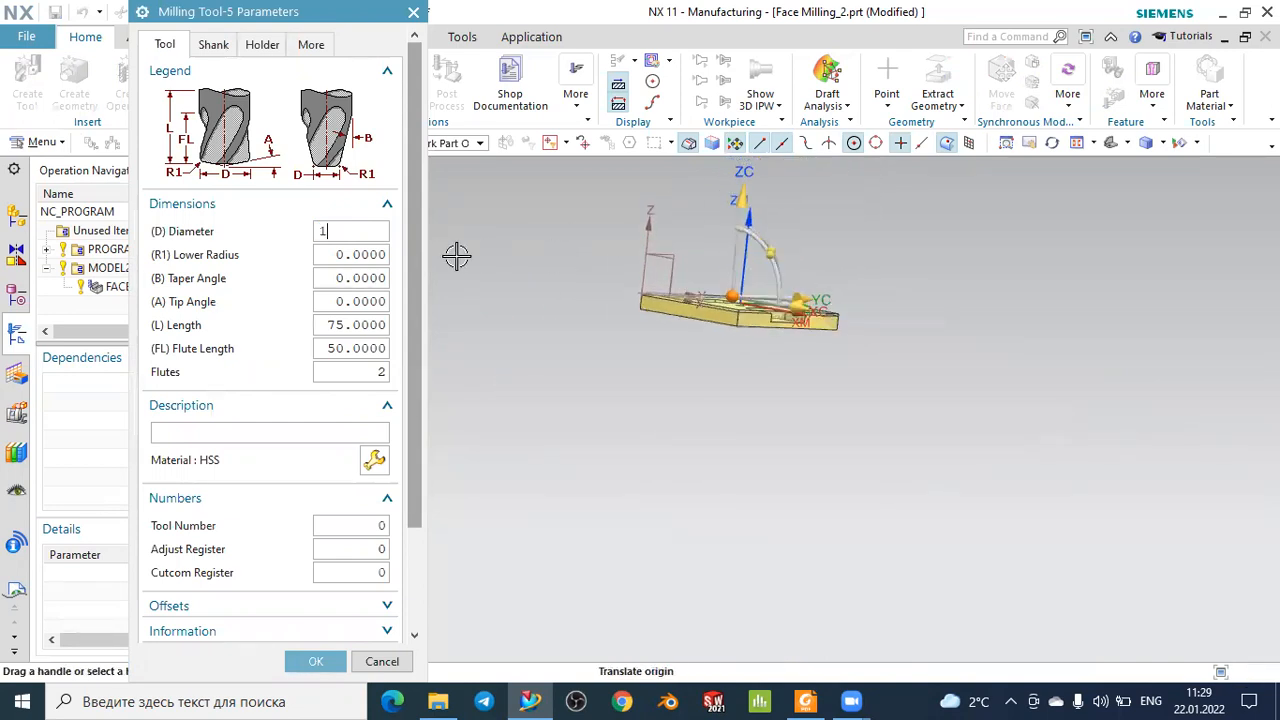
type("0")
left_click(361, 254)
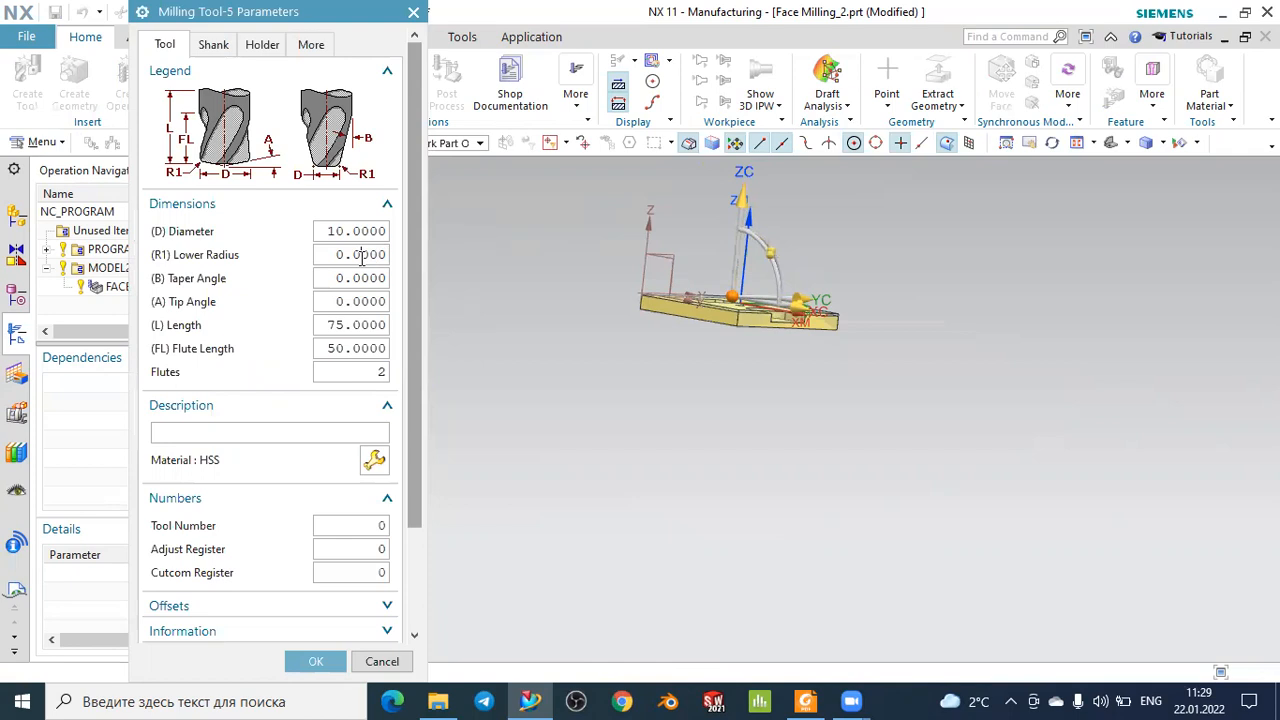
Set the milling tool's flute length to 30 mm.
scroll(790, 172, "up", 3)
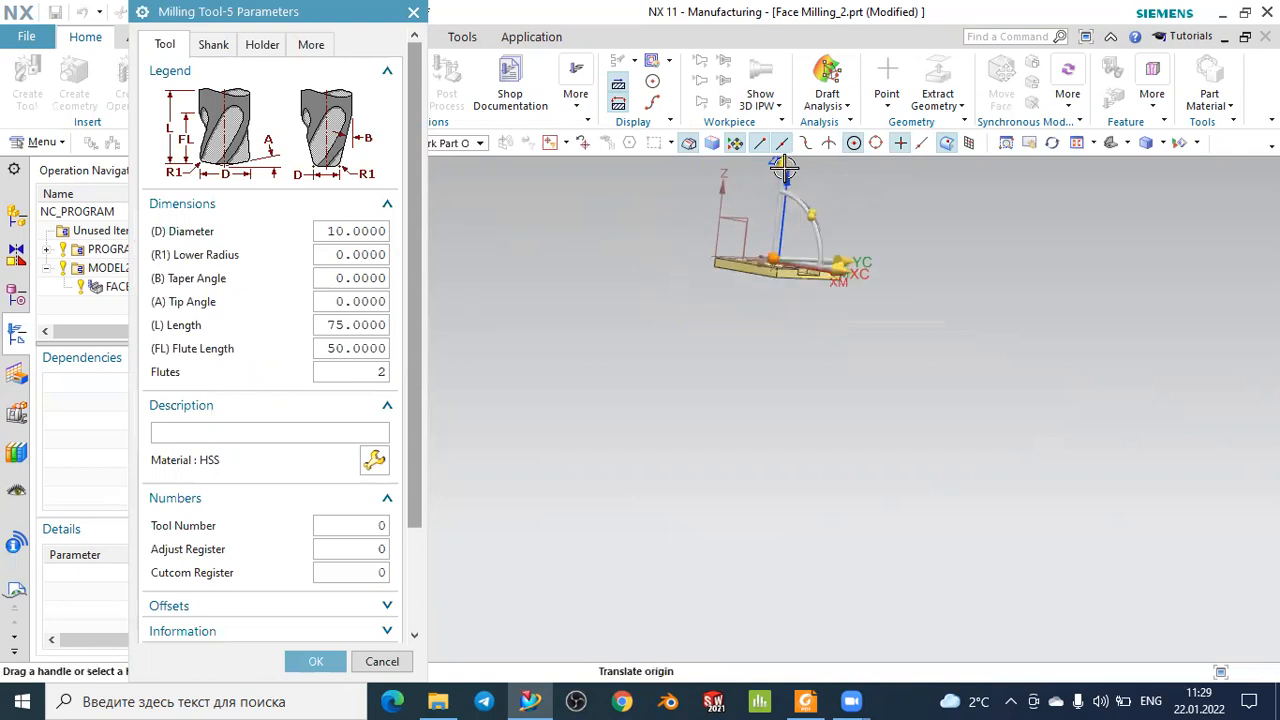
middle_click_drag(826, 320, 790, 294)
scroll(738, 280, "down", 2)
scroll(738, 288, "up", 6)
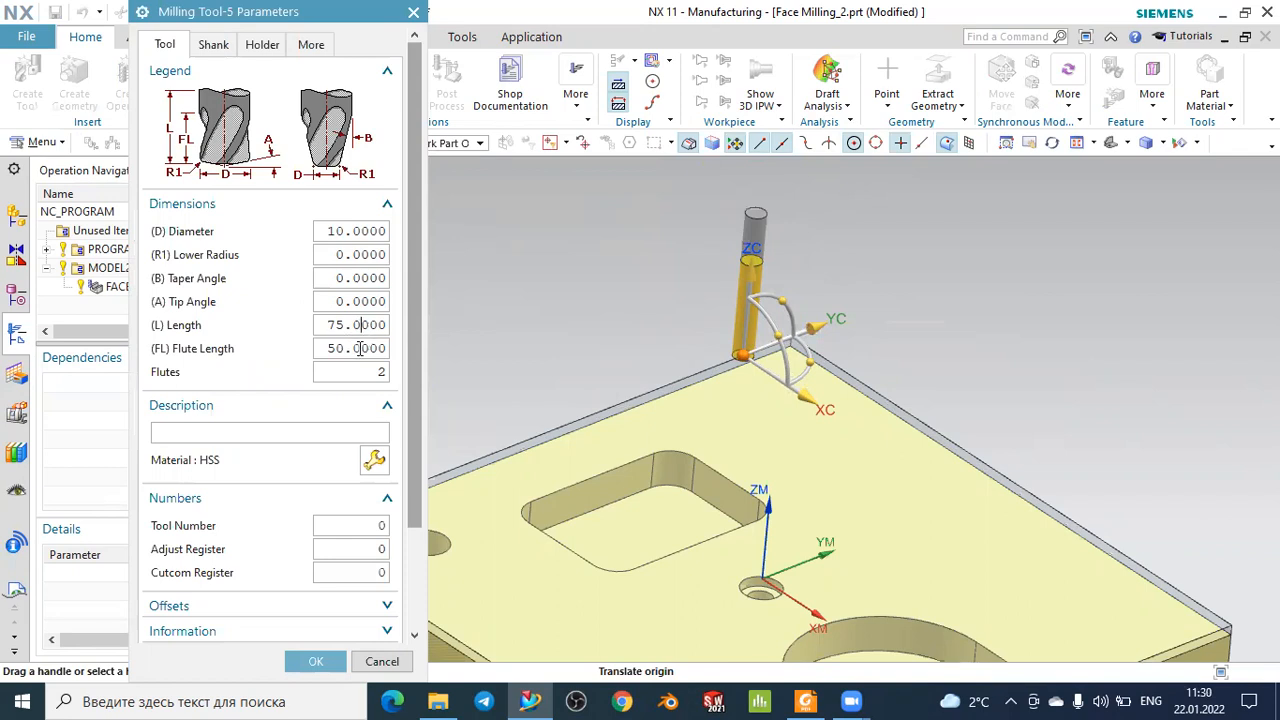
middle_click_drag(609, 303, 678, 350)
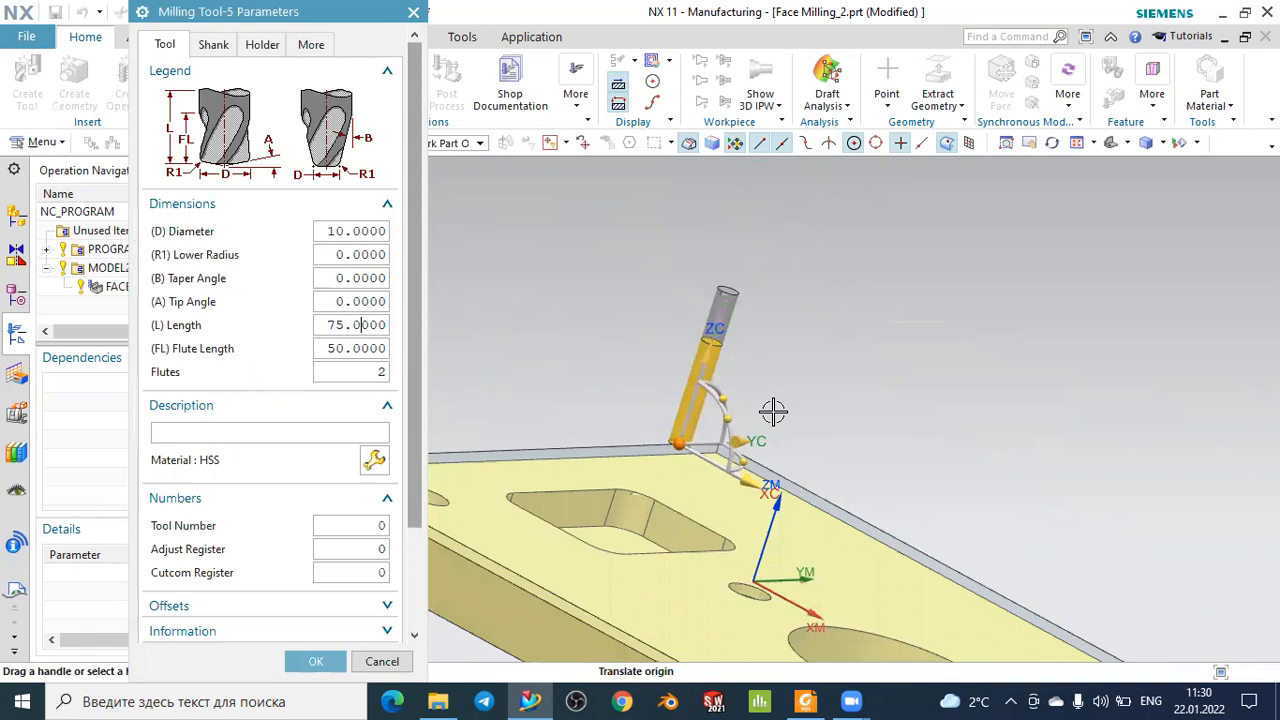
scroll(600, 535, "up", 2)
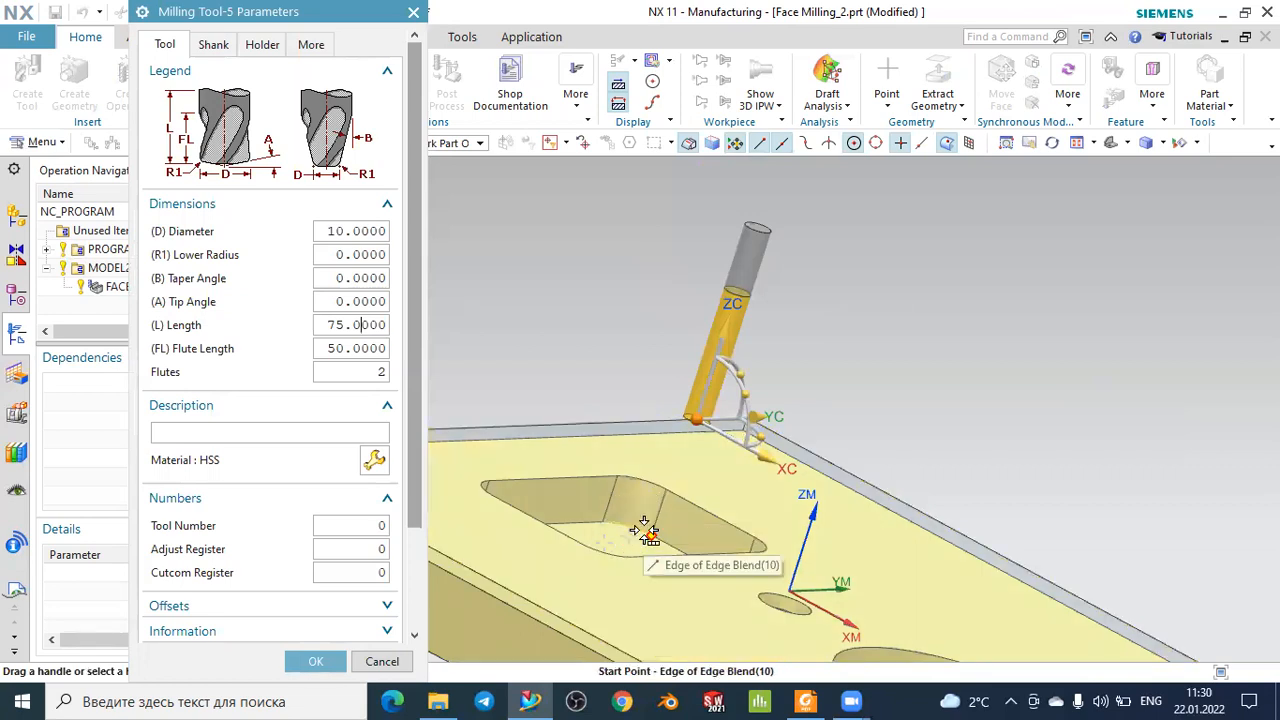
double_click(355, 349)
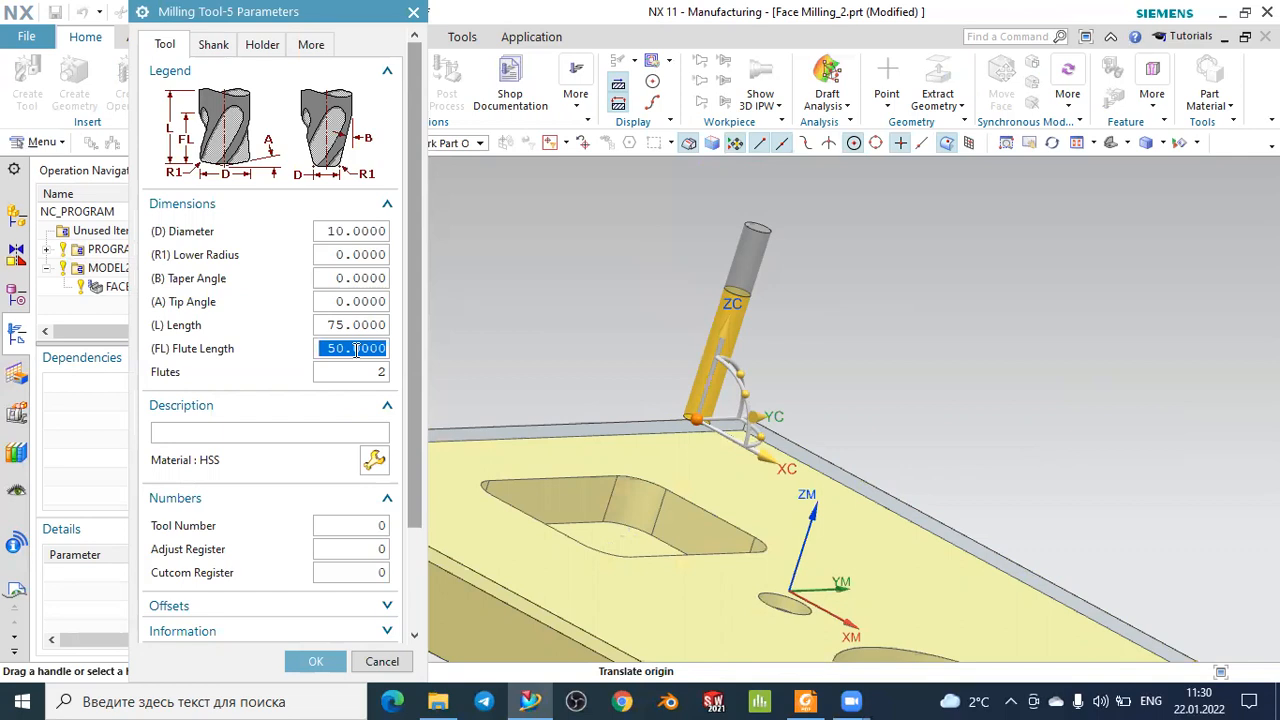
type("30")
key("Return")
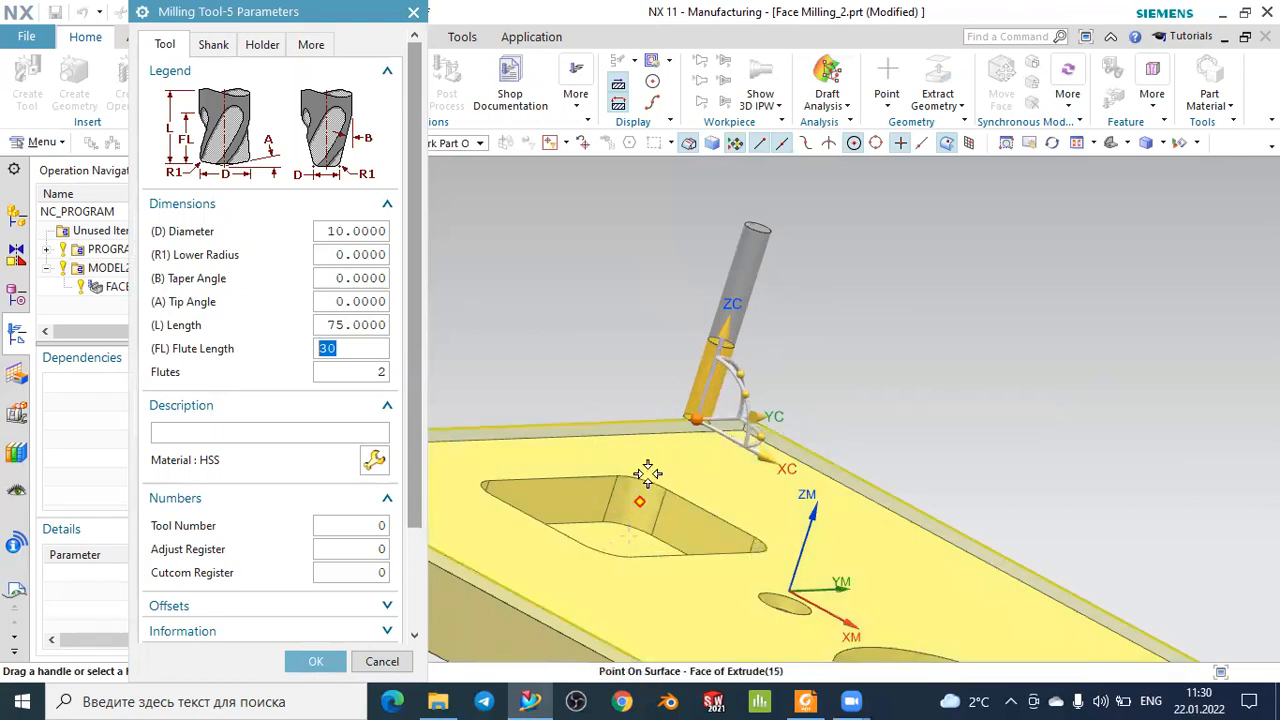
scroll(664, 455, "down", 2)
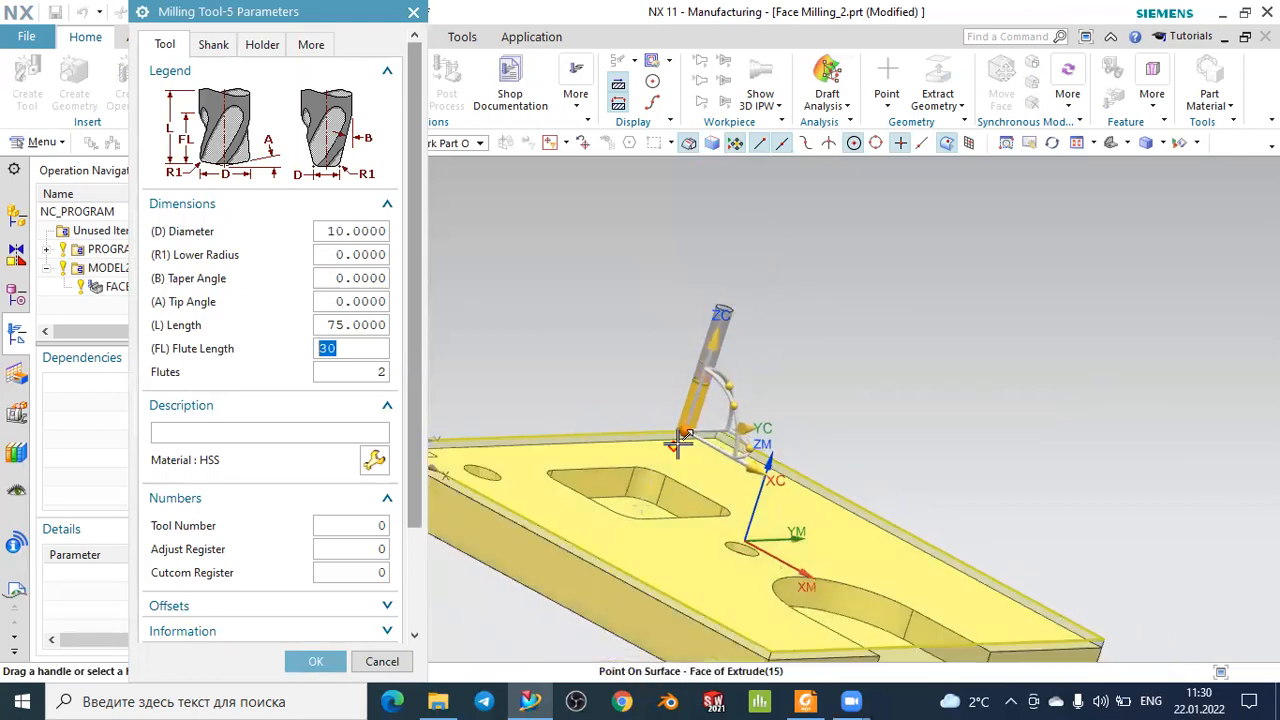
middle_click_drag(834, 611, 962, 464)
left_click(361, 348)
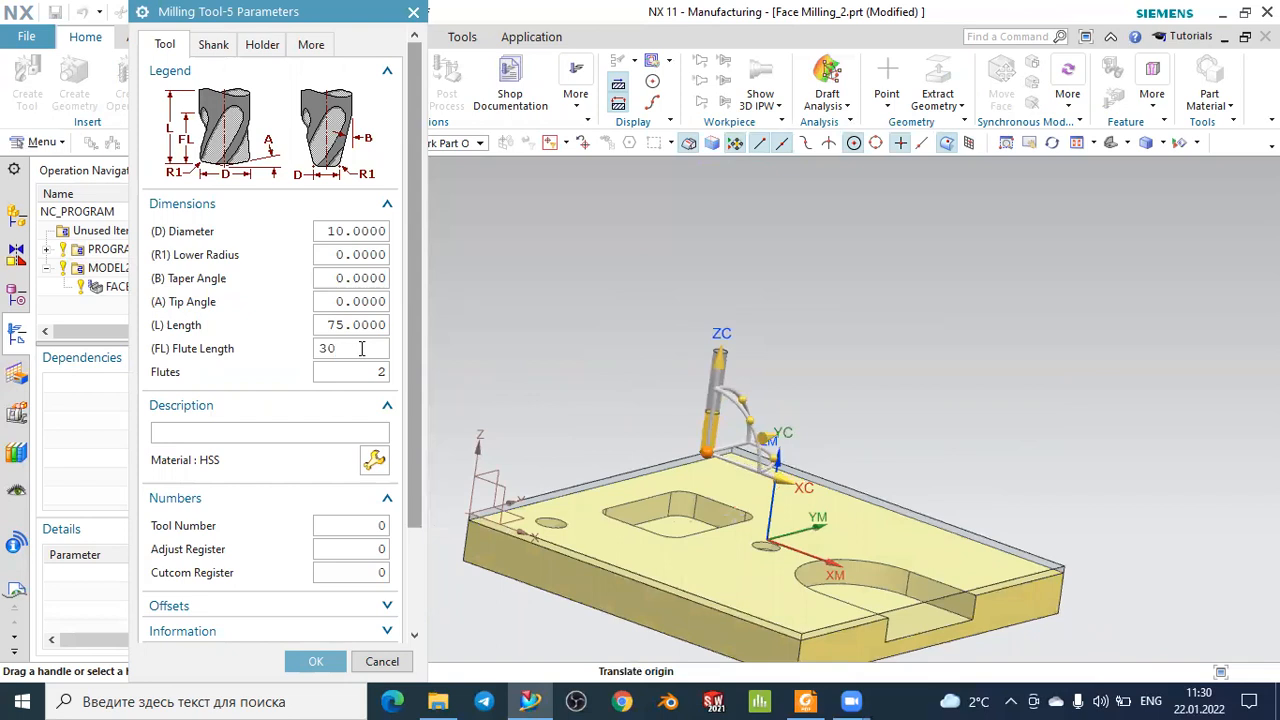
left_click(345, 370)
Enable the shank definition for the milling tool with its default dimensions and accept the tool.
scroll(725, 470, "up", 3)
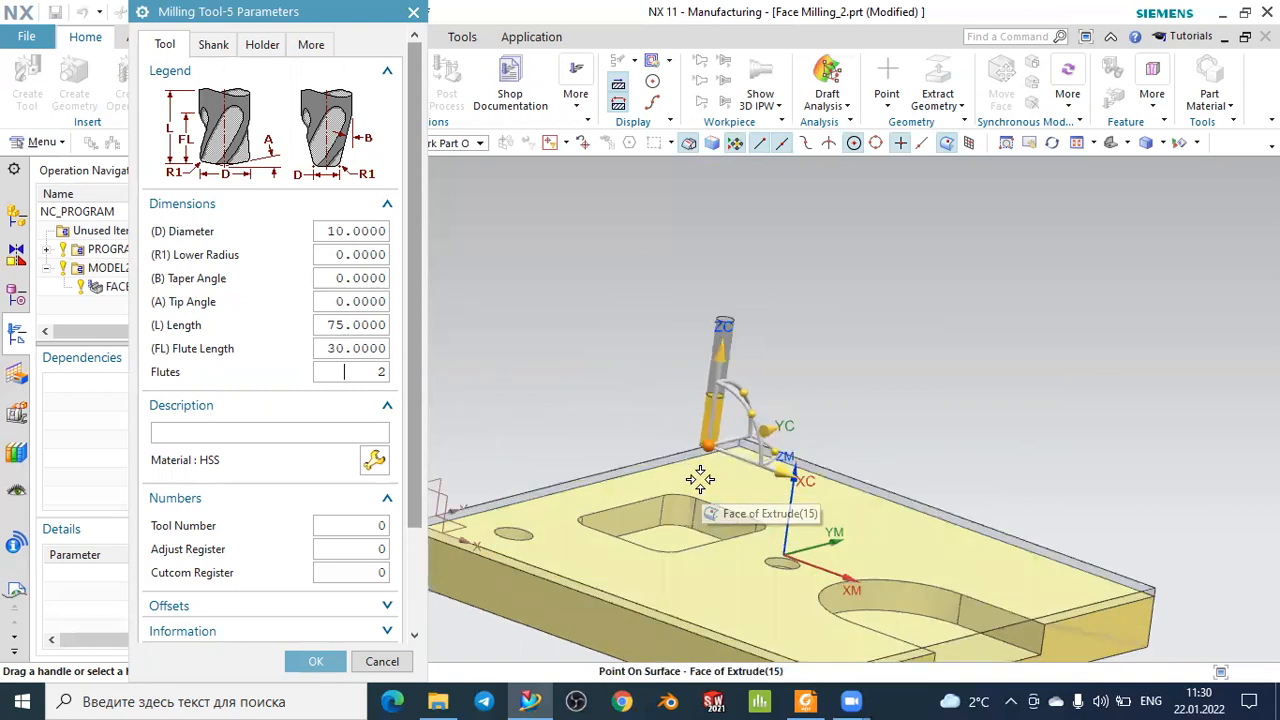
scroll(848, 372, "down", 1)
middle_click_drag(926, 379, 903, 391)
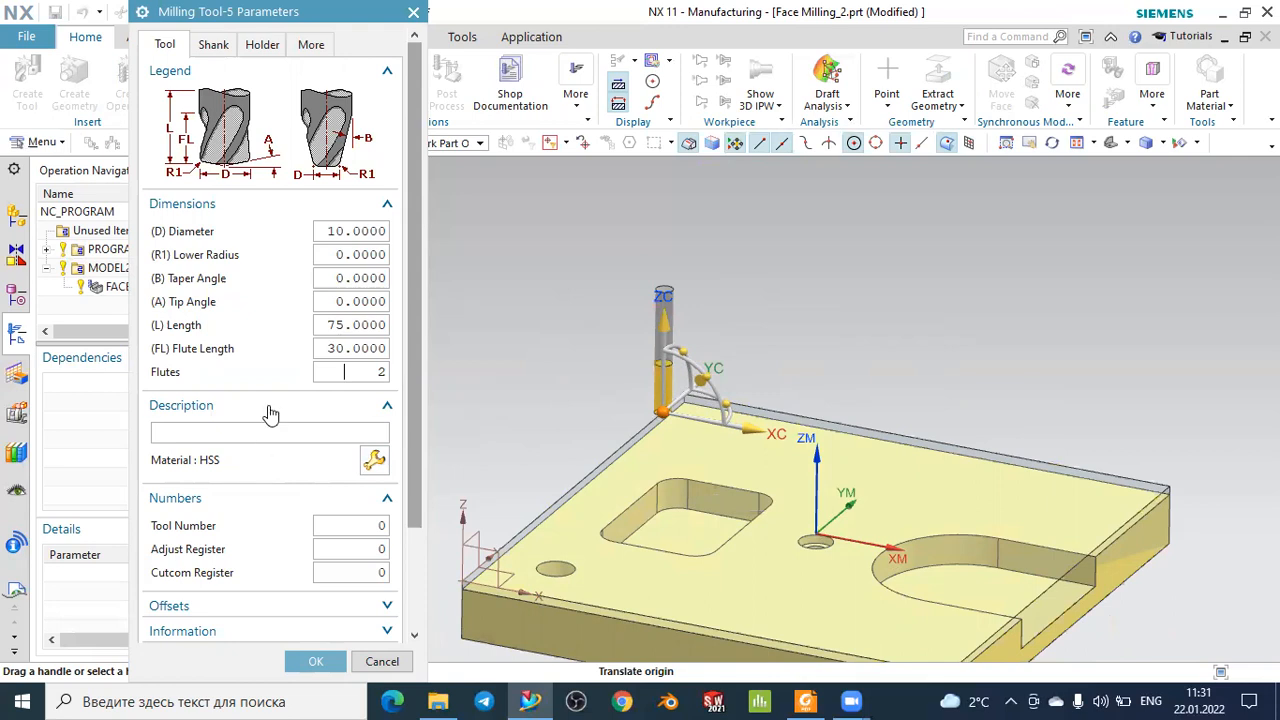
left_click(209, 46)
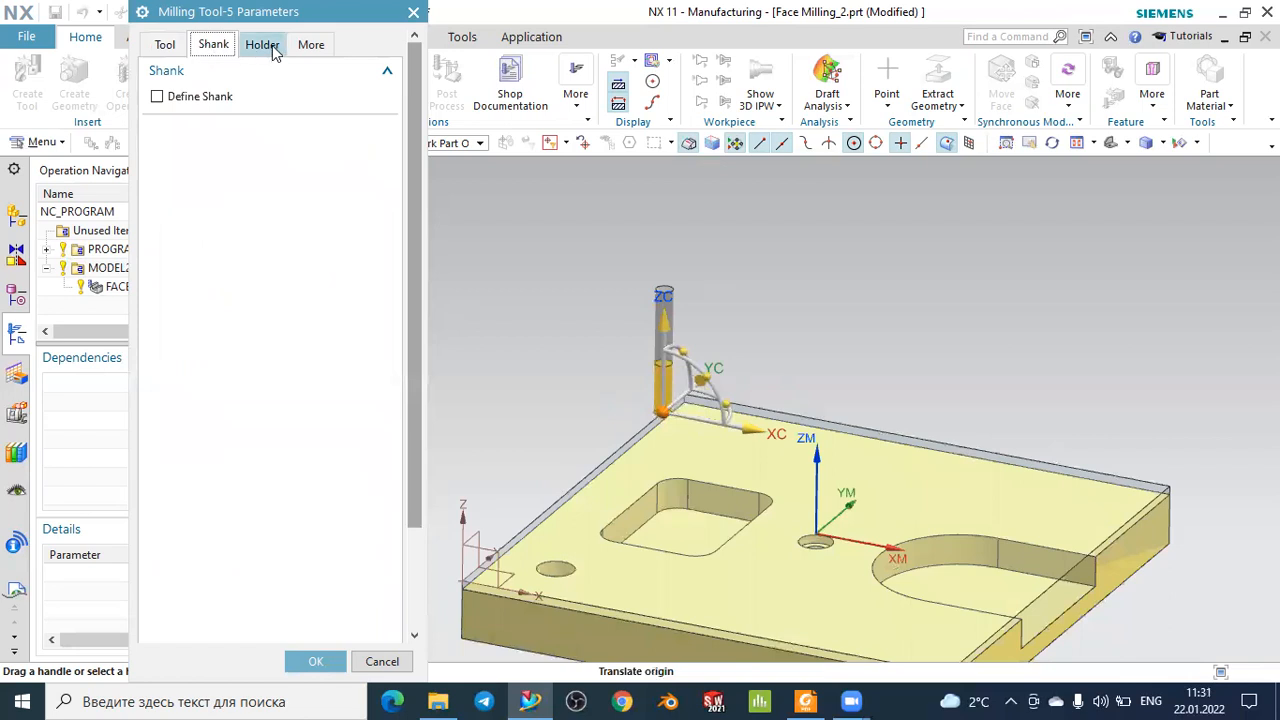
left_click(157, 97)
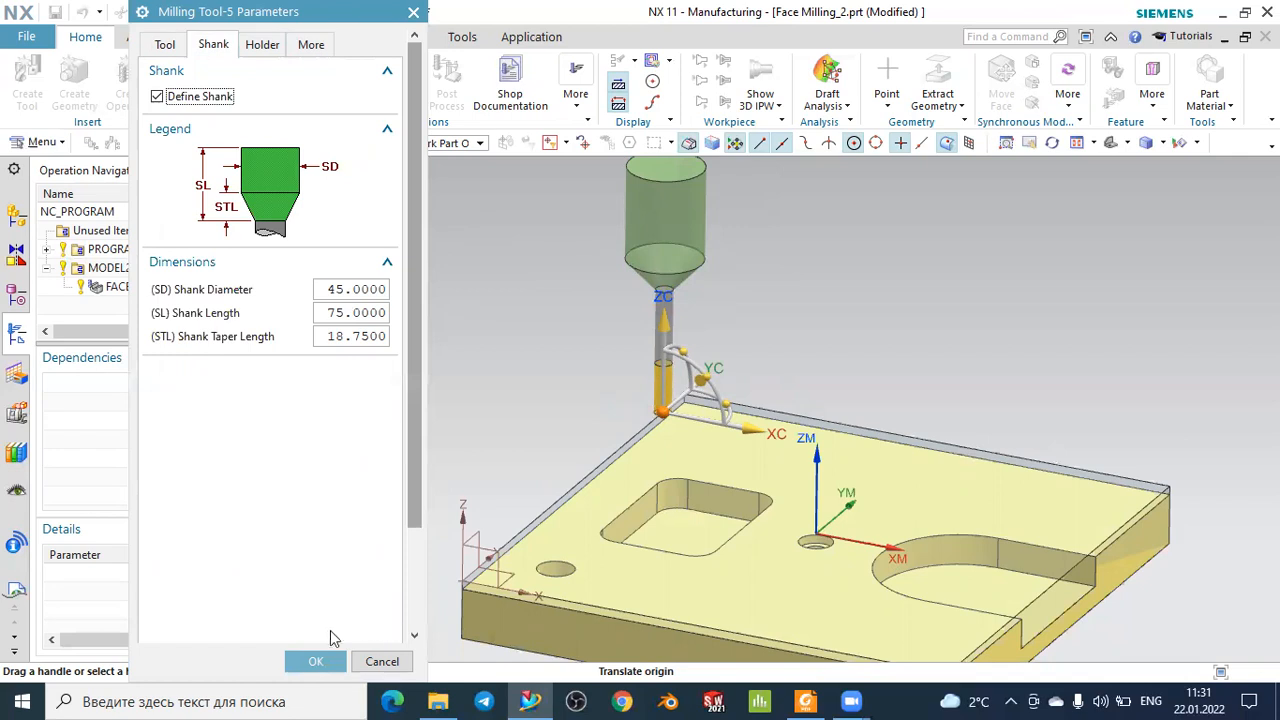
left_click(315, 660)
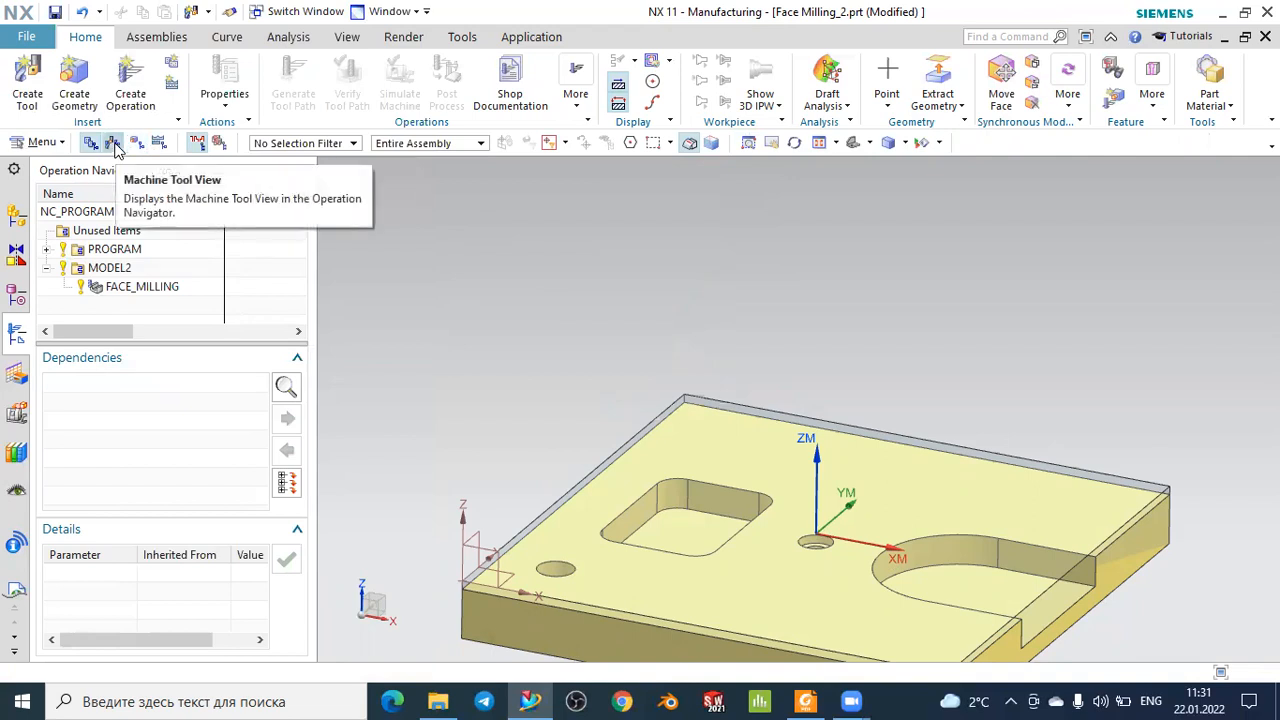
List the tools in the machine tool view and display MILL_END on the part.
left_click(113, 143)
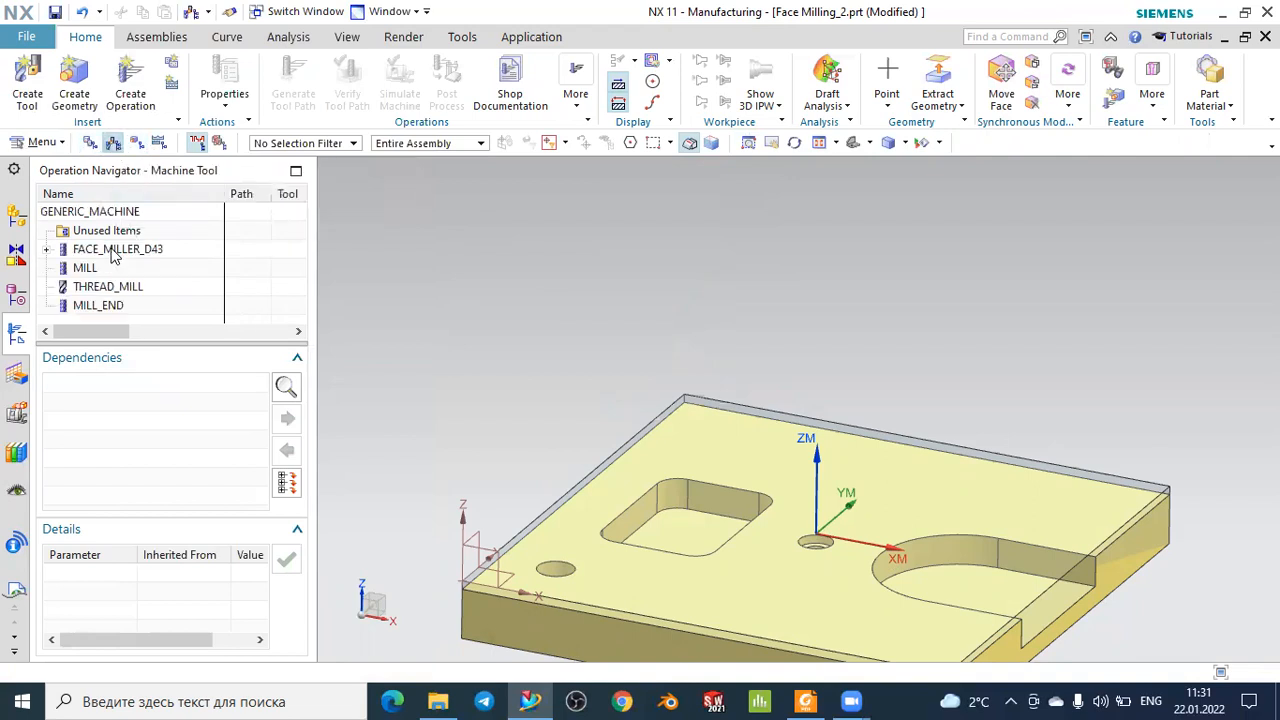
left_click(90, 305)
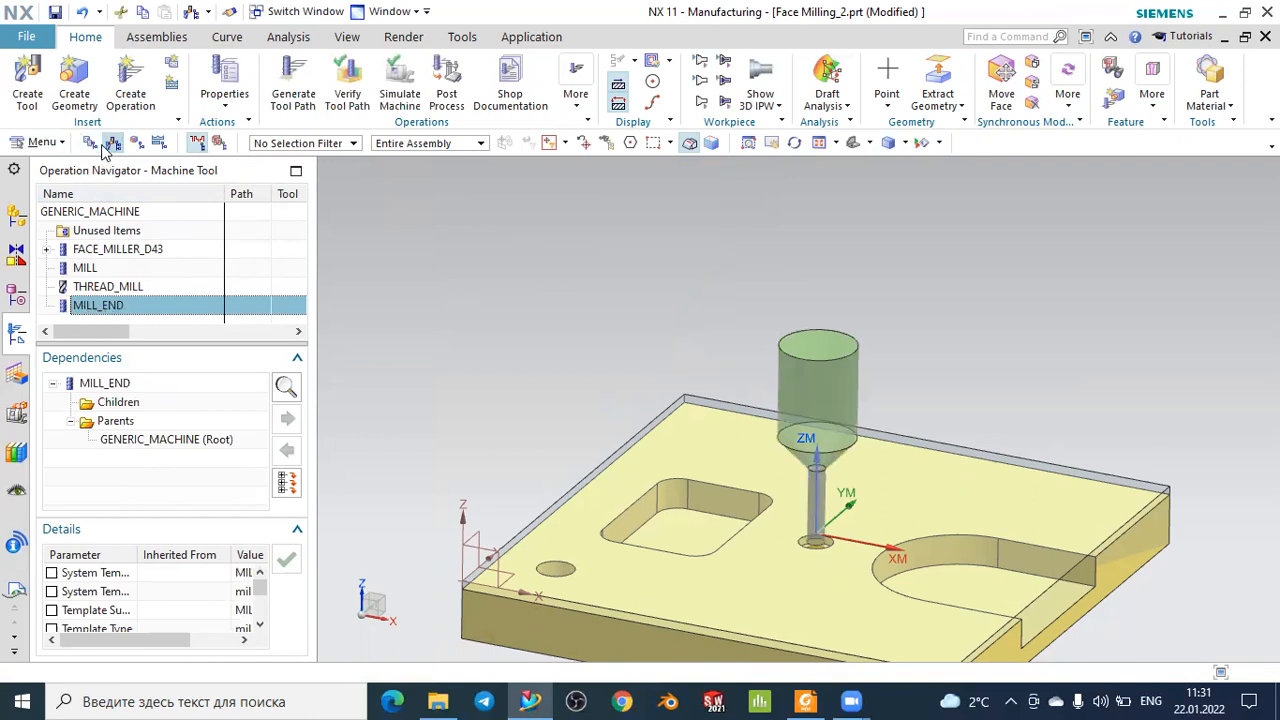
Start a new mill_planar operation with the Floor and Wall subtype.
left_click(129, 75)
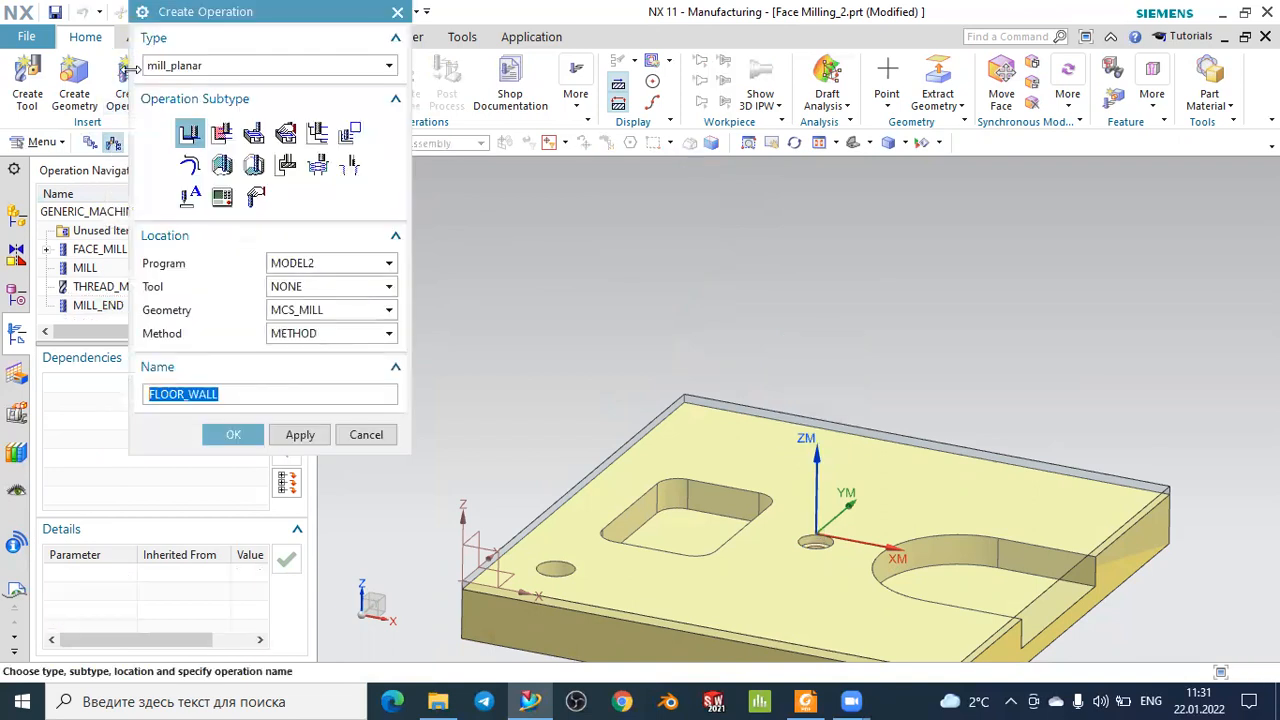
left_click(187, 68)
left_click(172, 85)
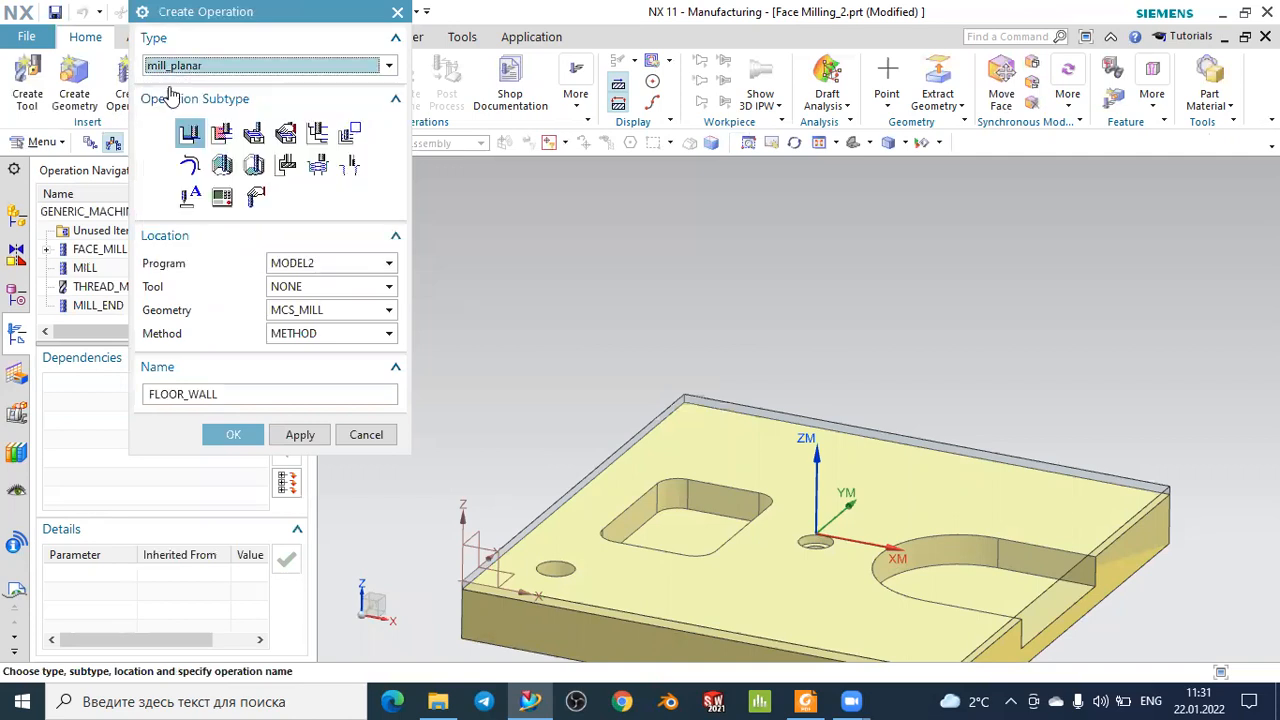
mouse_move(186, 143)
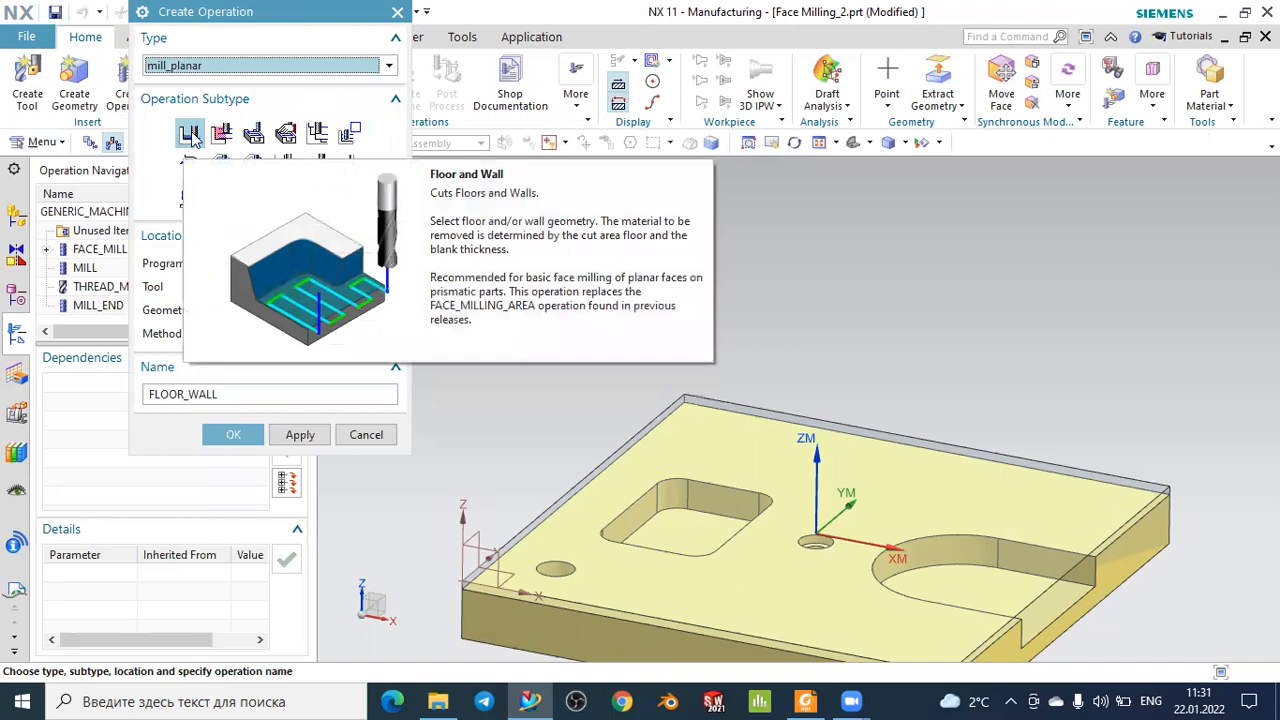
left_click(189, 136)
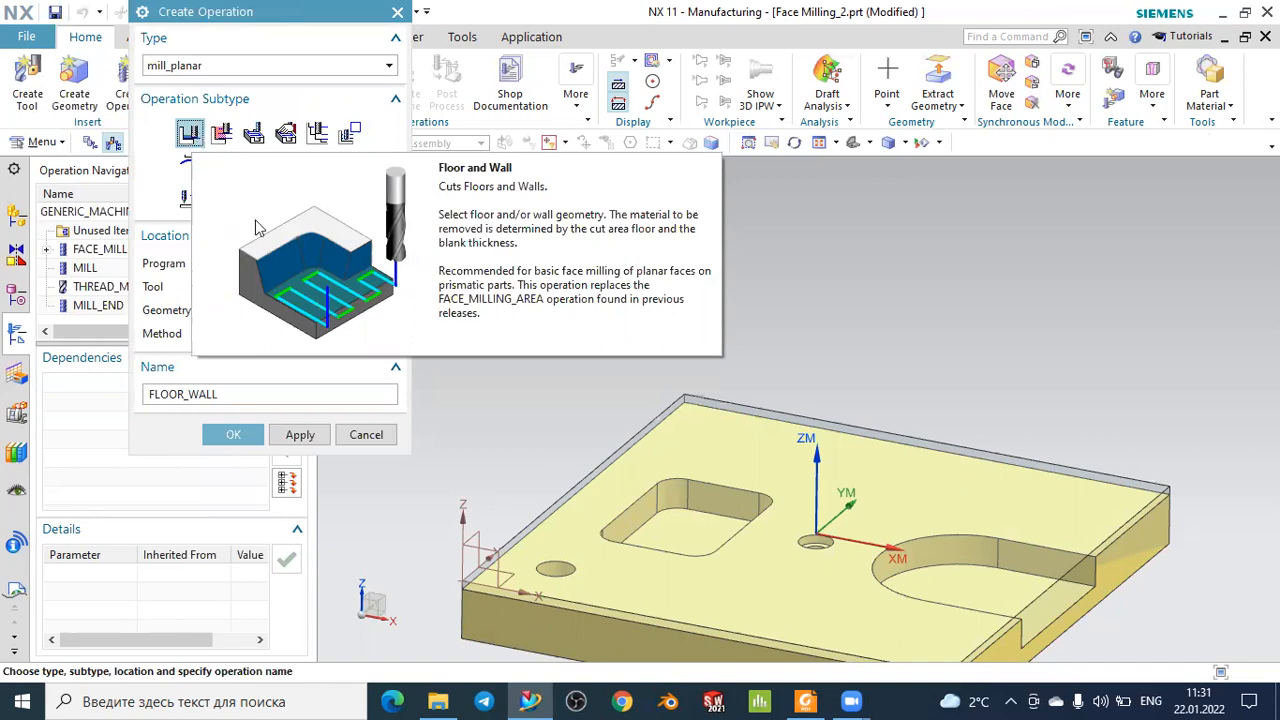
Assign the Floor and Wall operation to program PROGRAM, tool MILL_END and geometry WORKPIECE.
left_click(305, 266)
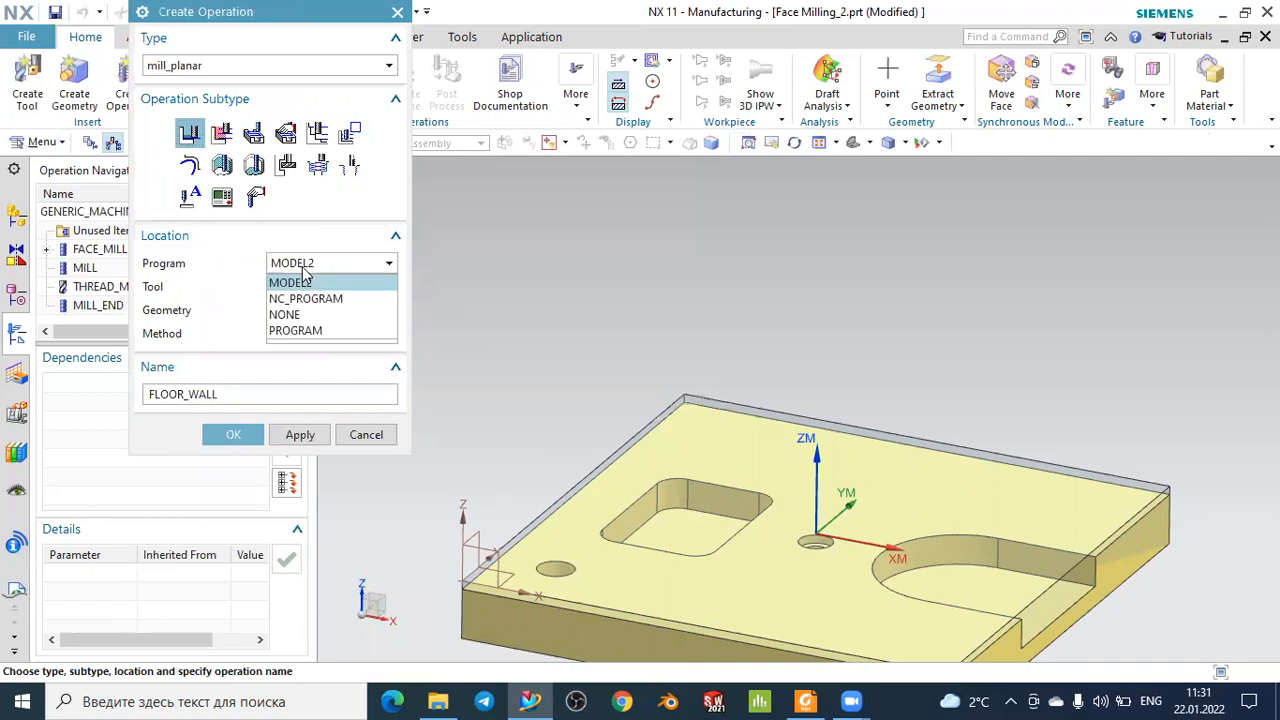
left_click(307, 331)
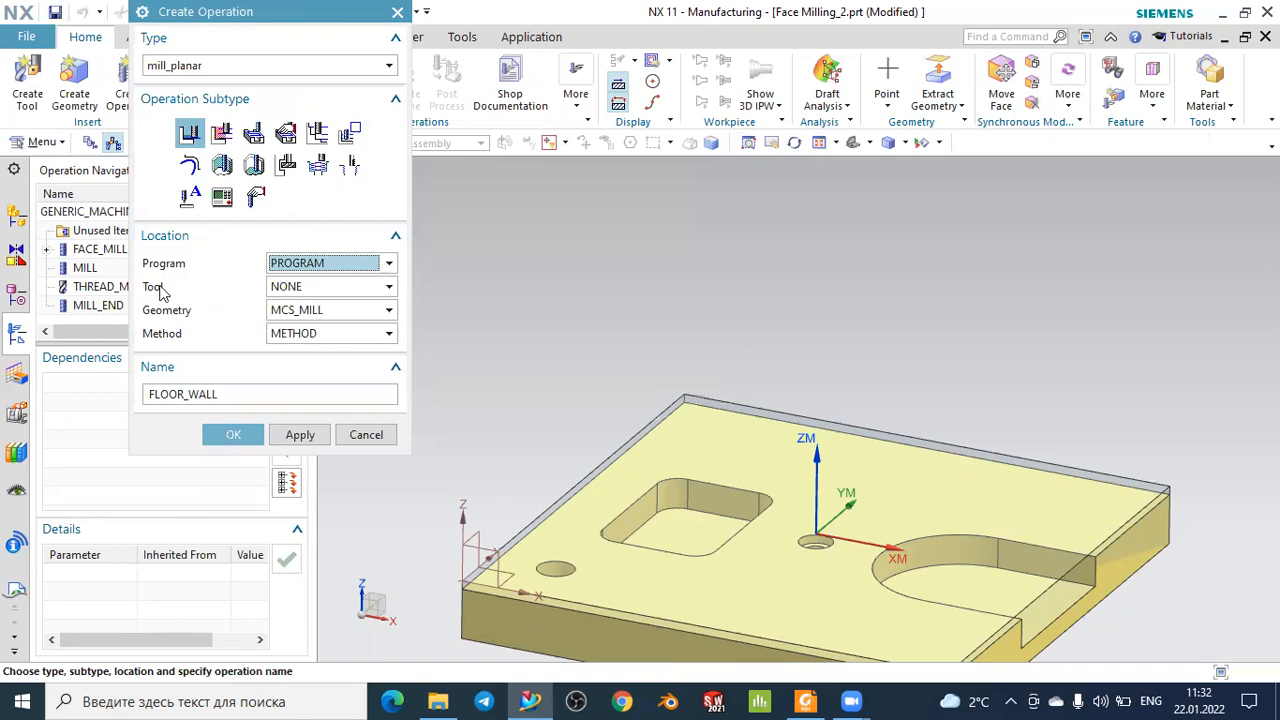
left_click(333, 290)
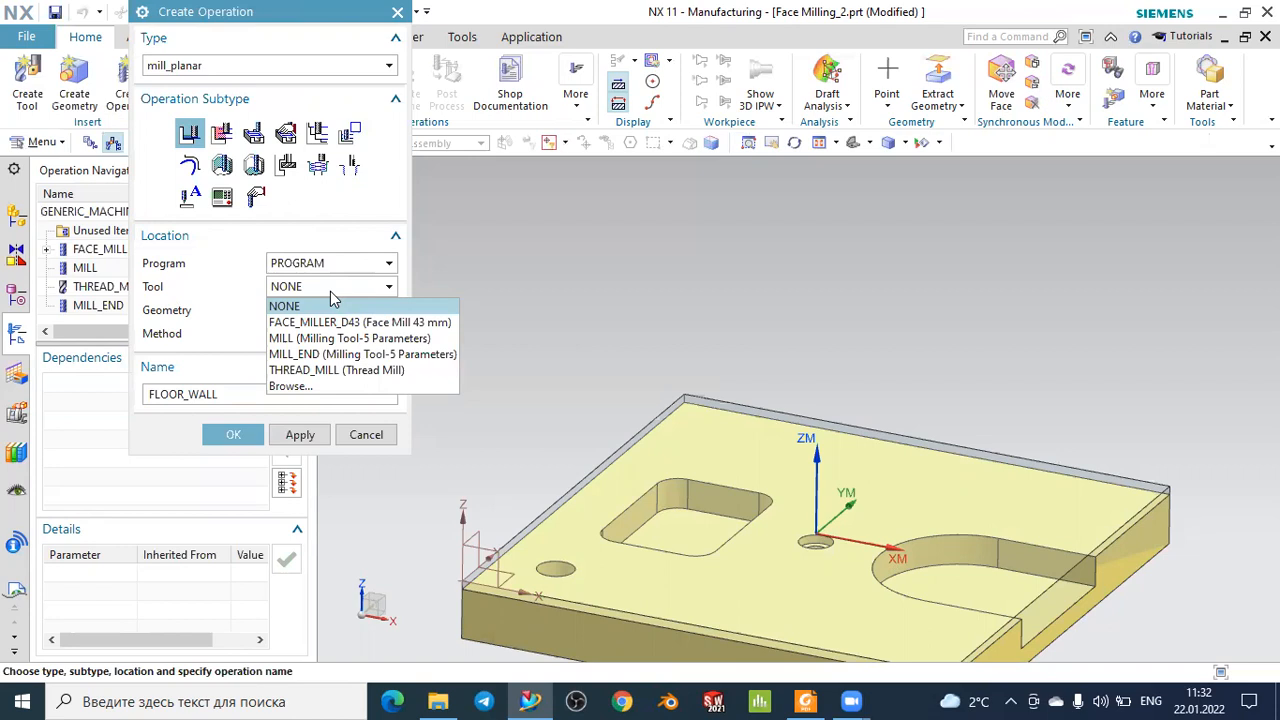
left_click(299, 358)
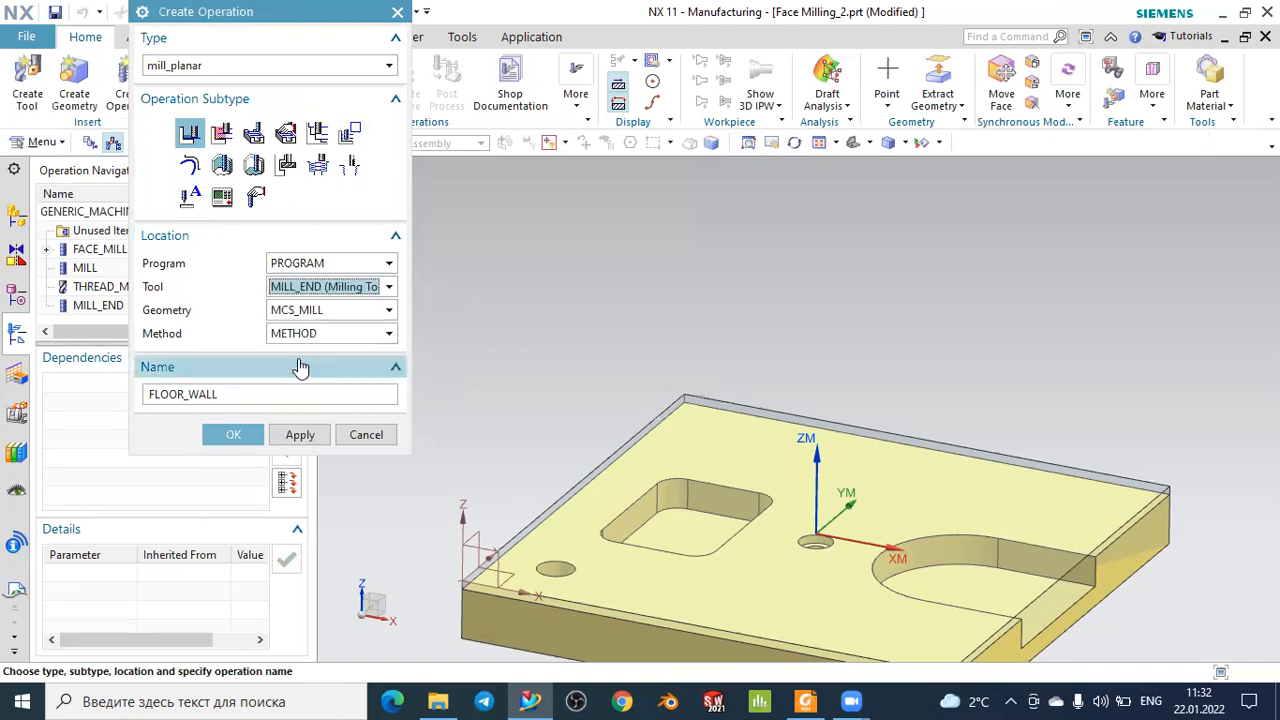
left_click(300, 318)
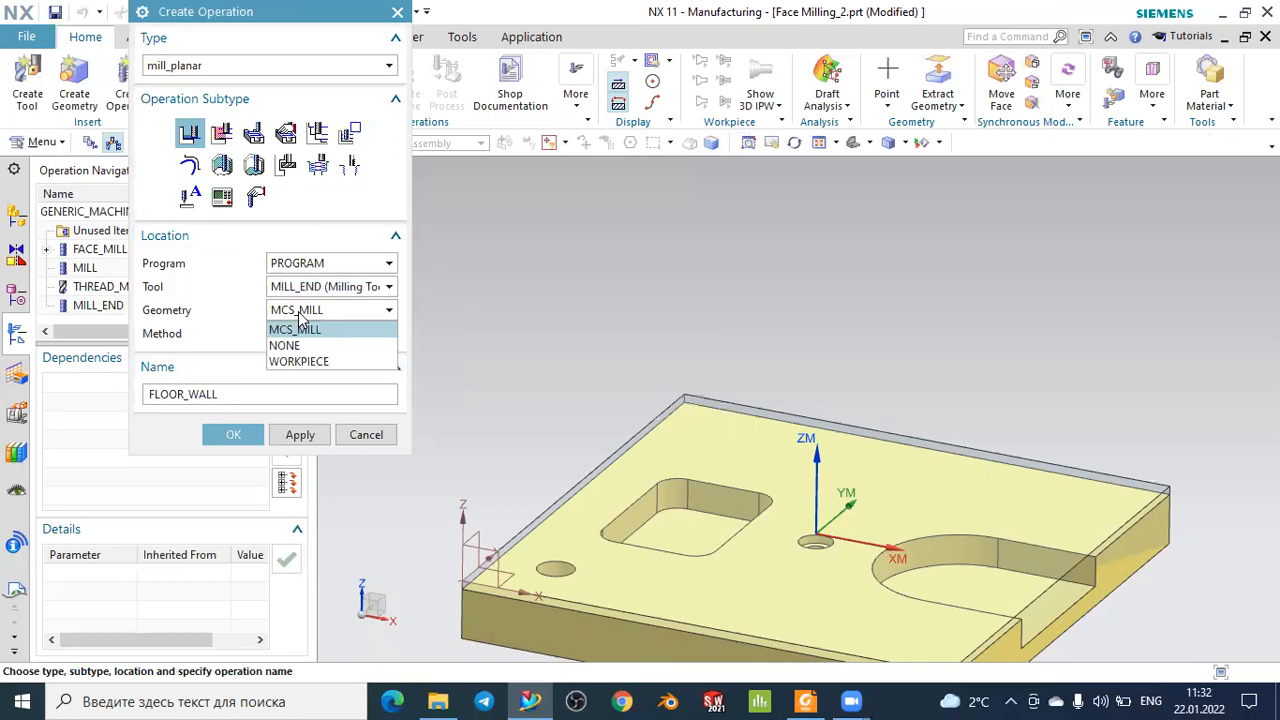
left_click(311, 362)
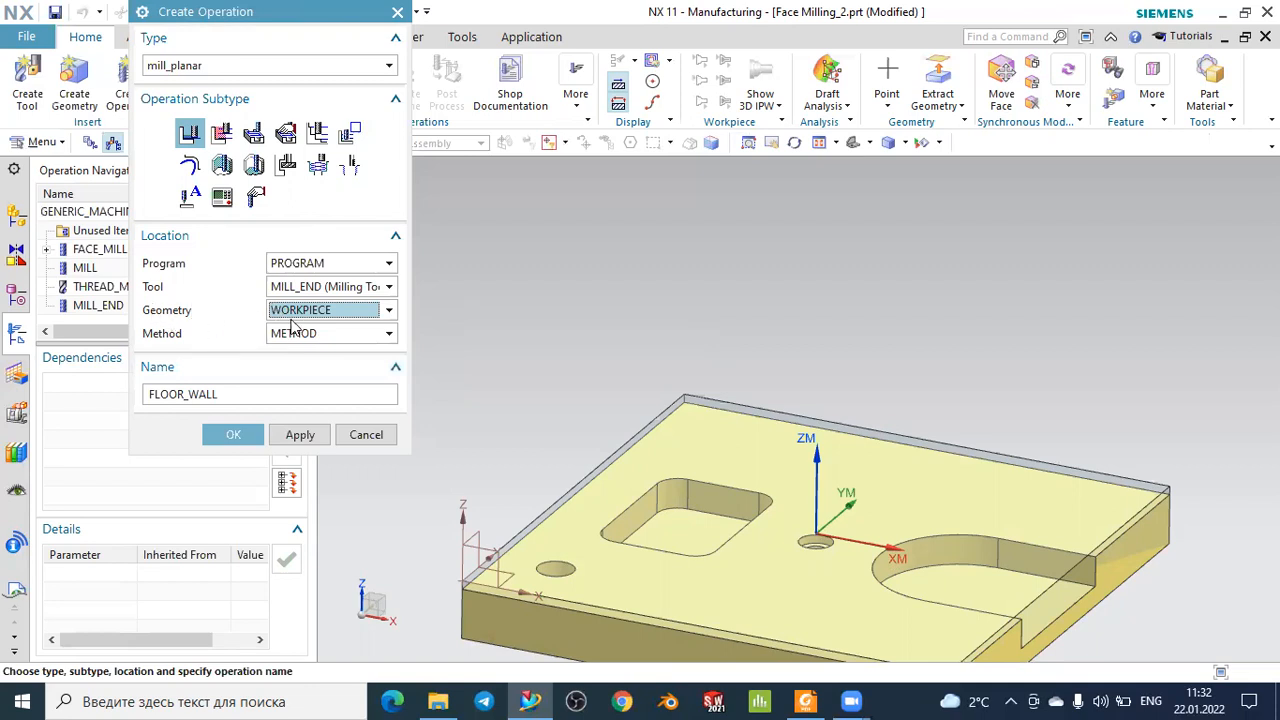
Set the operation's method to MILL_FINISH and create the FLOOR_WALL operation.
scroll(640, 348, "down", 2)
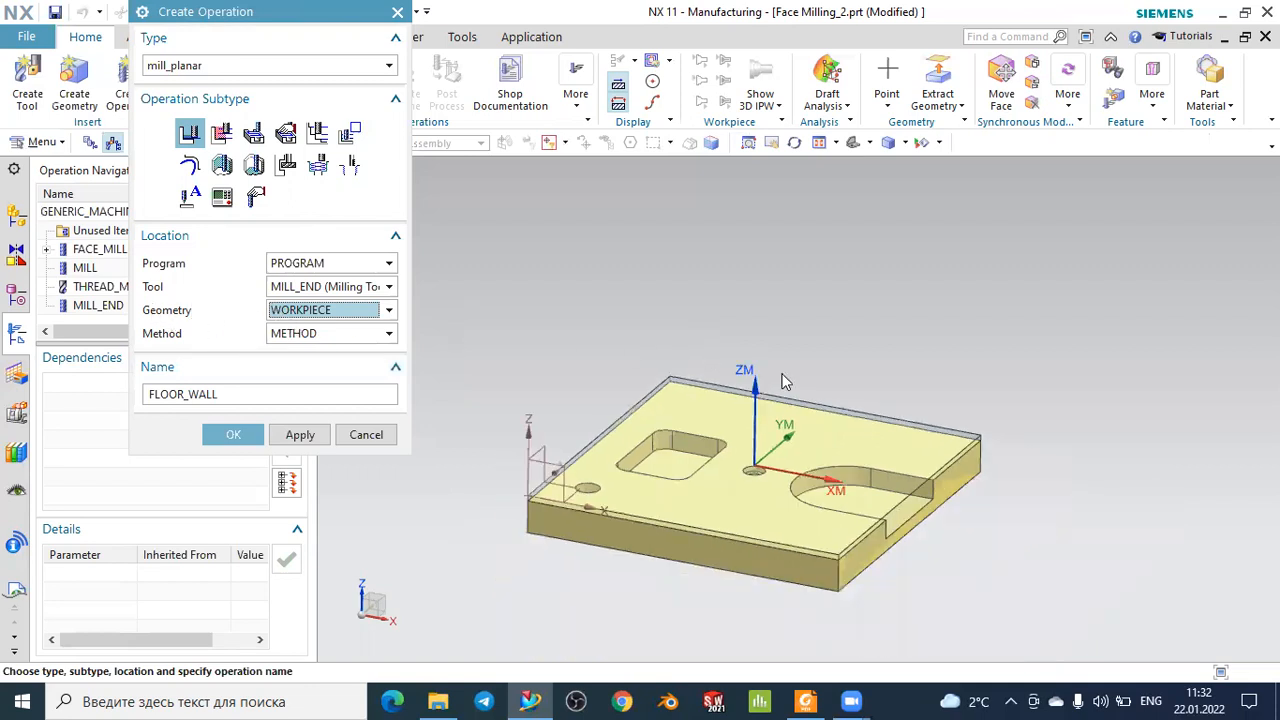
scroll(748, 385, "up", 1)
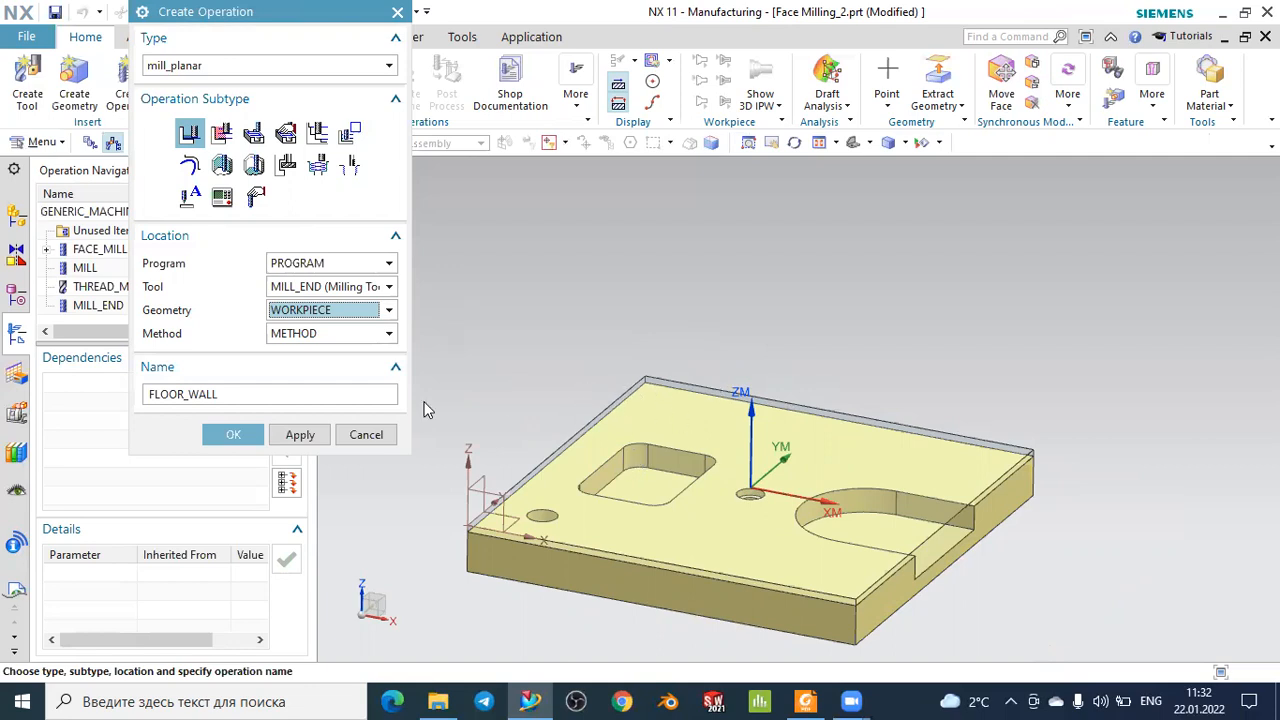
left_click(284, 336)
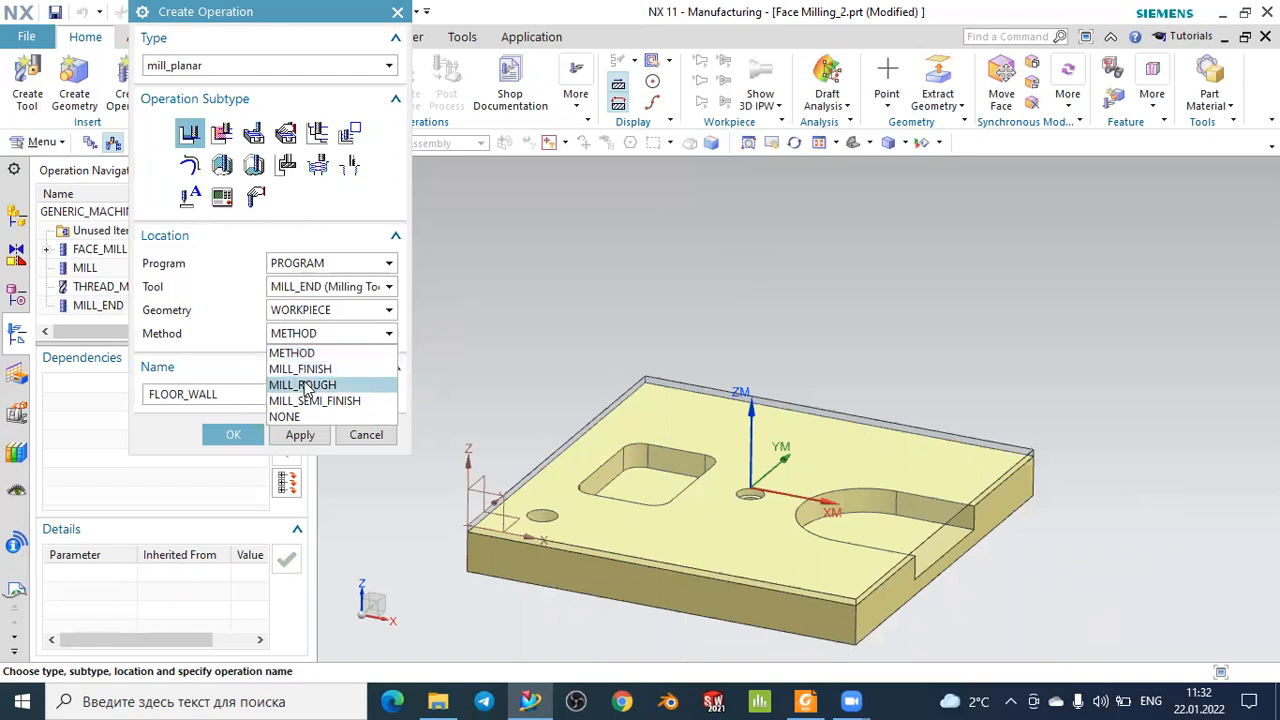
left_click(302, 369)
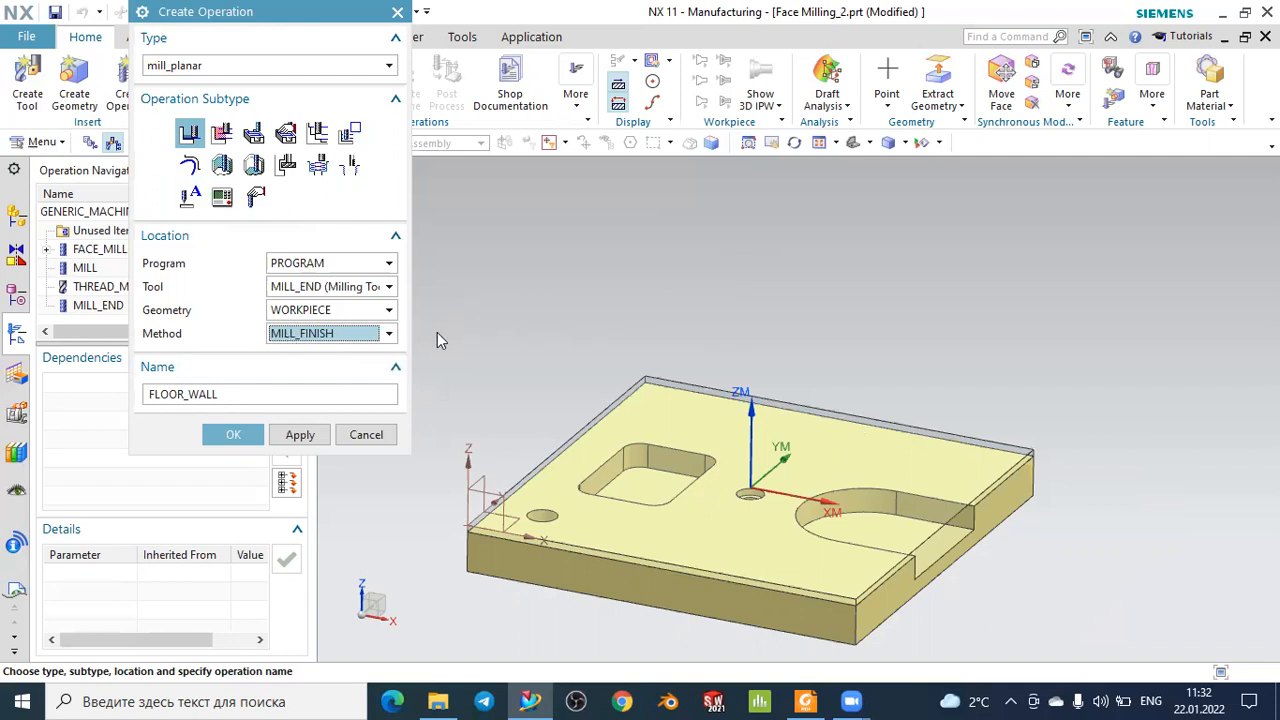
left_click(234, 435)
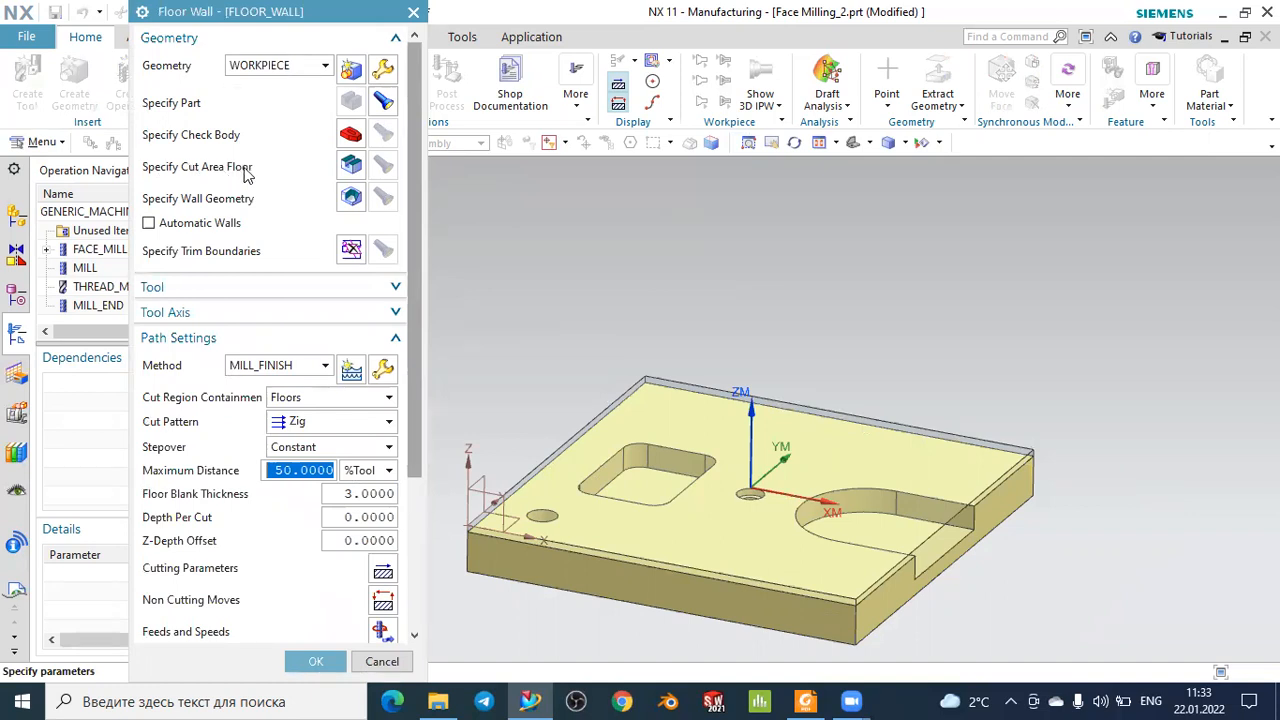
Specify the floor face of the closed rectangular pocket as the first cut area set, using the Faces selection method.
left_click(352, 164)
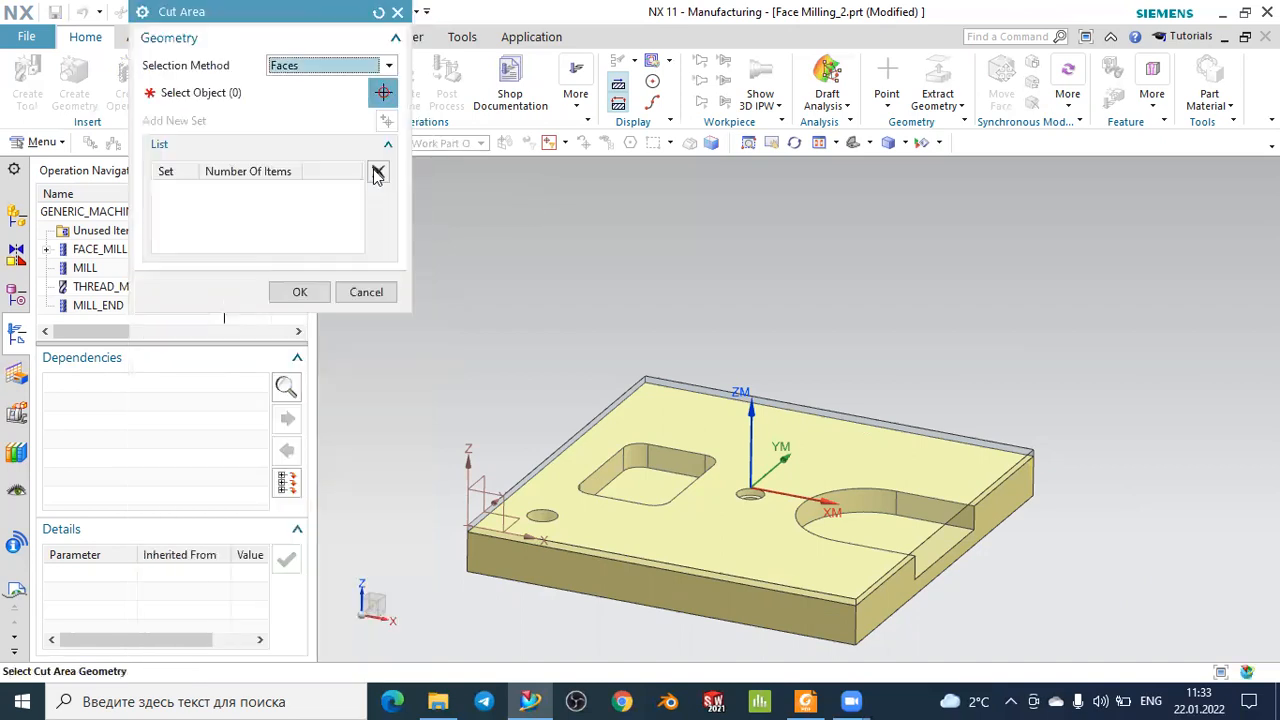
middle_click_drag(606, 196, 610, 248)
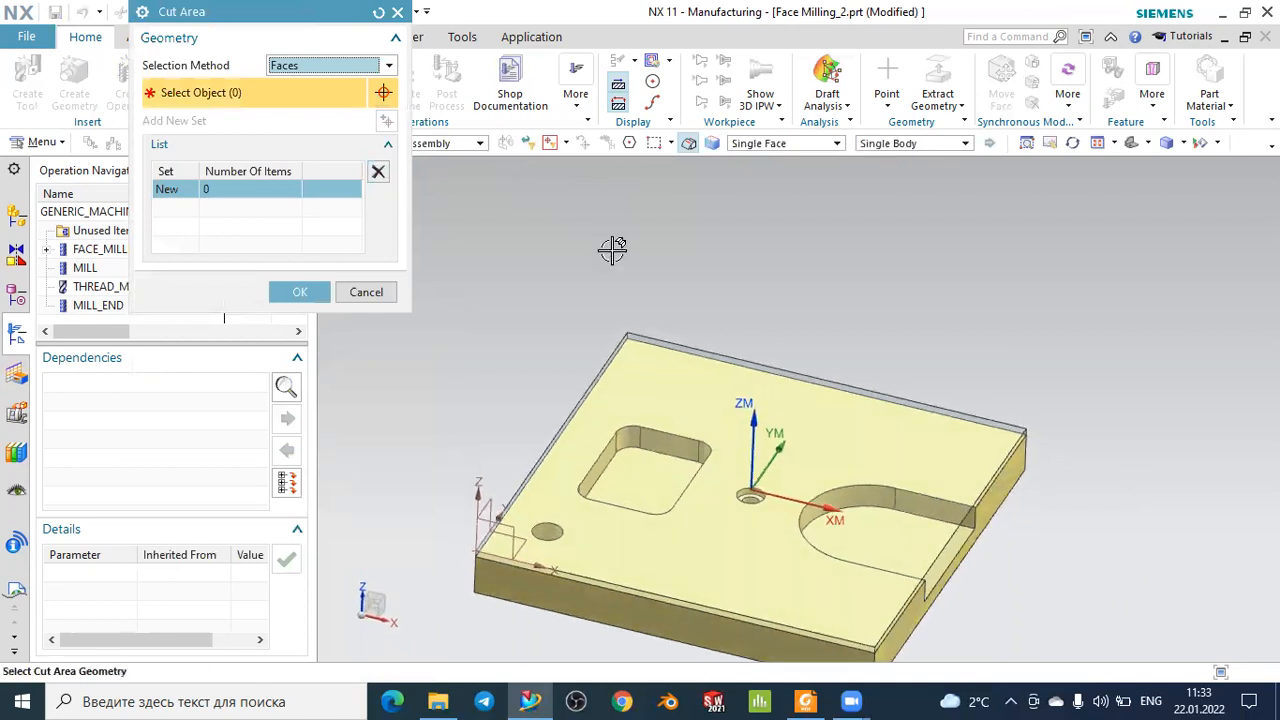
left_click(306, 66)
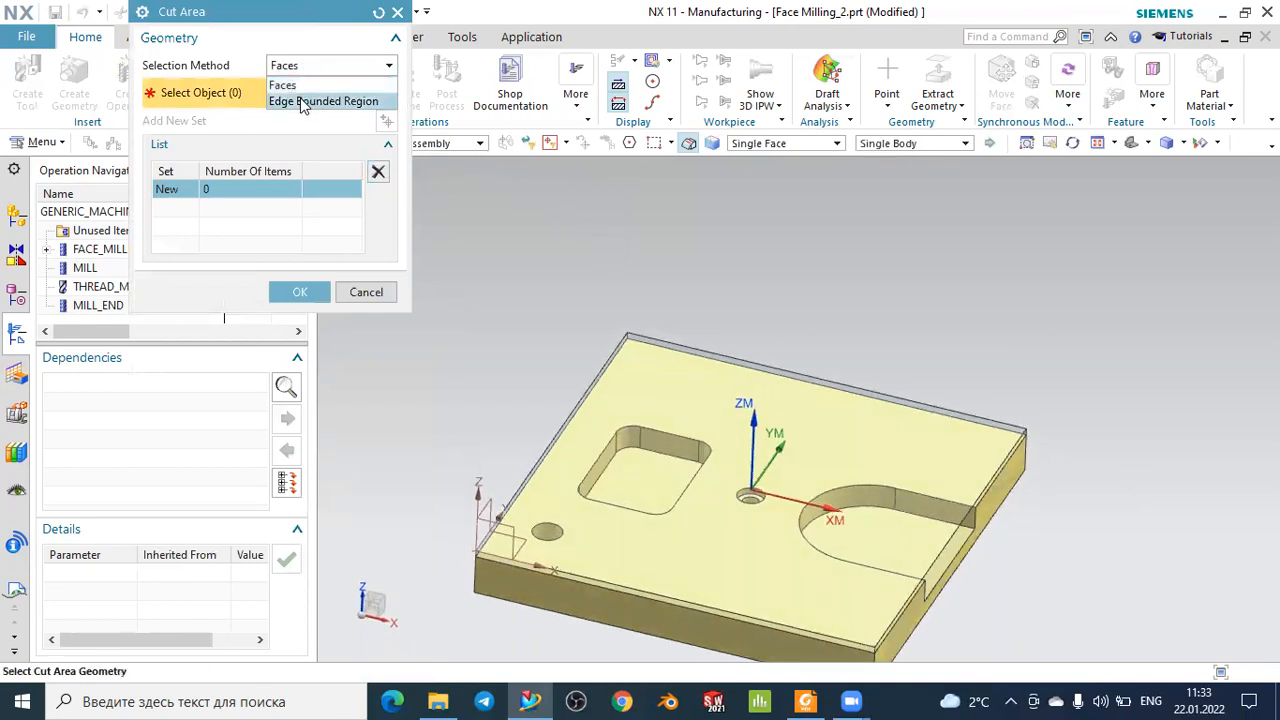
left_click(301, 86)
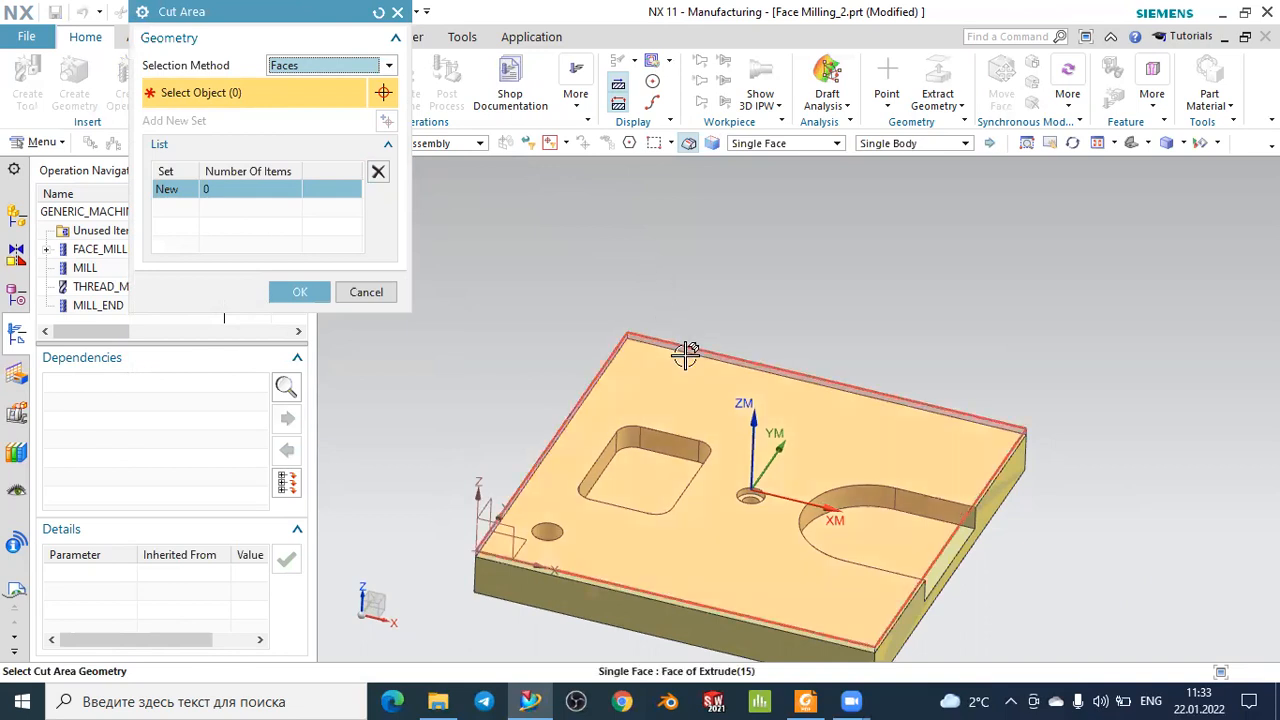
scroll(655, 460, "down", 5)
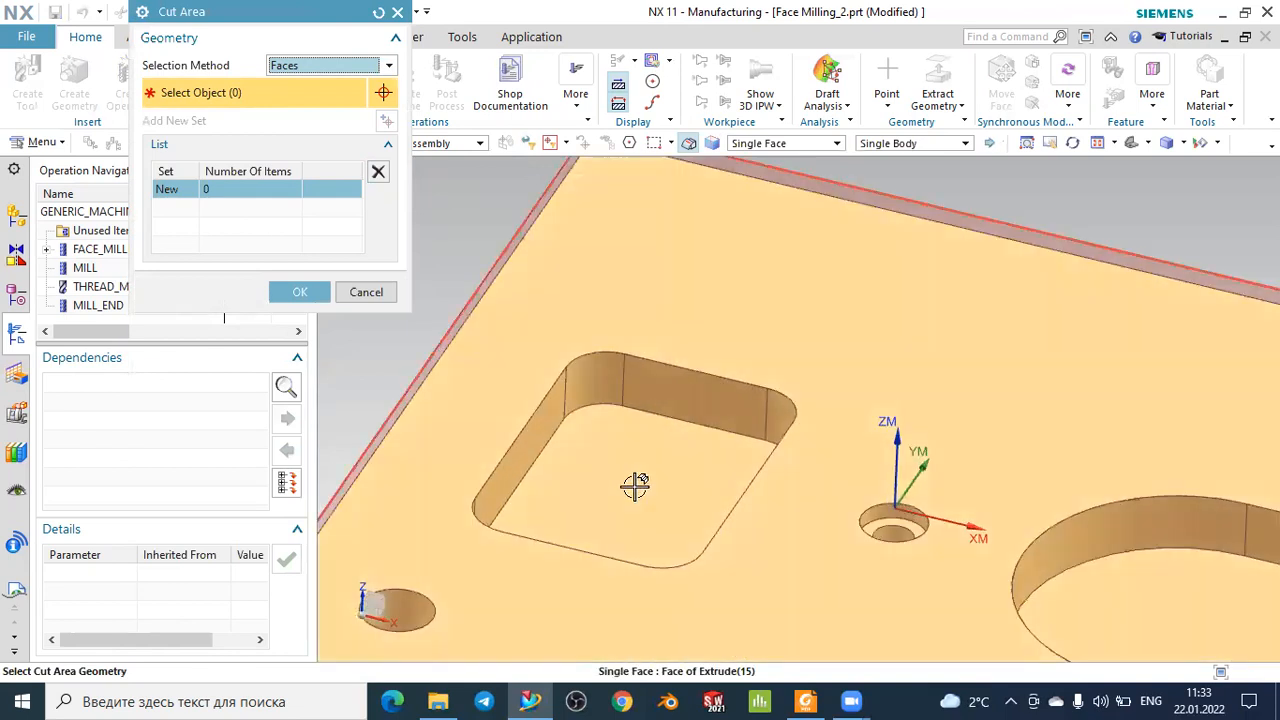
right_click(588, 466)
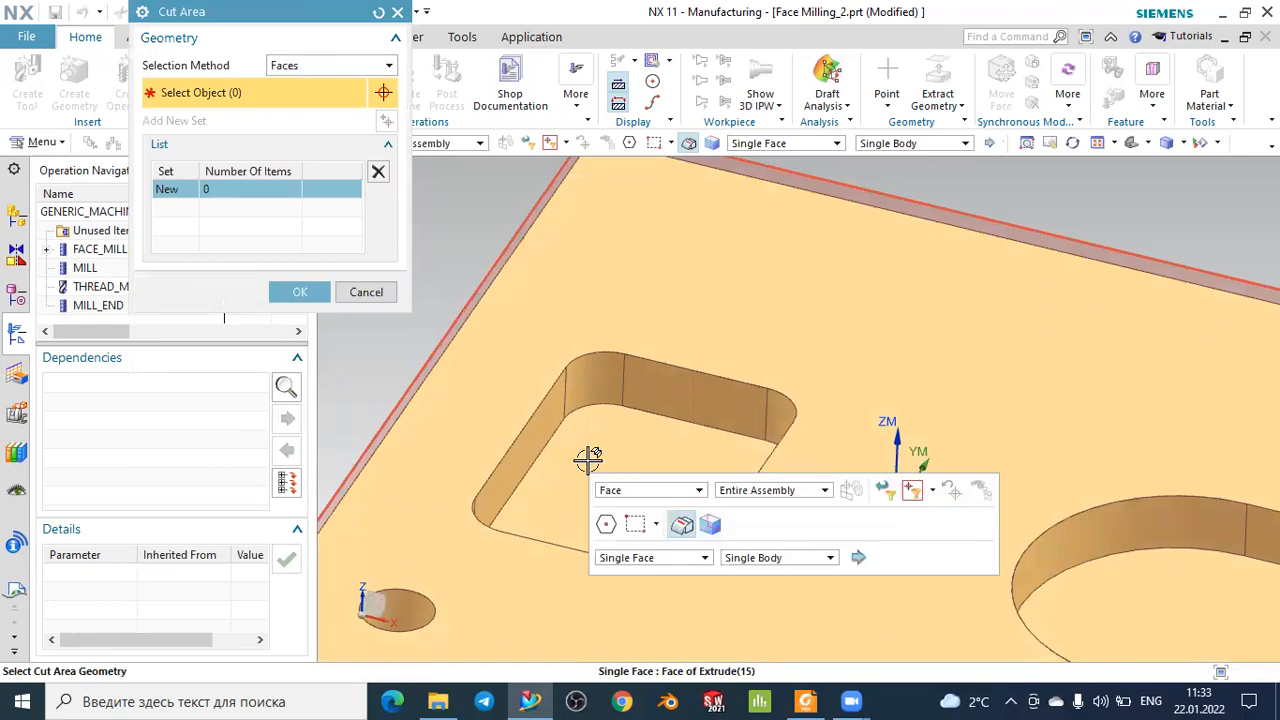
left_click(700, 16)
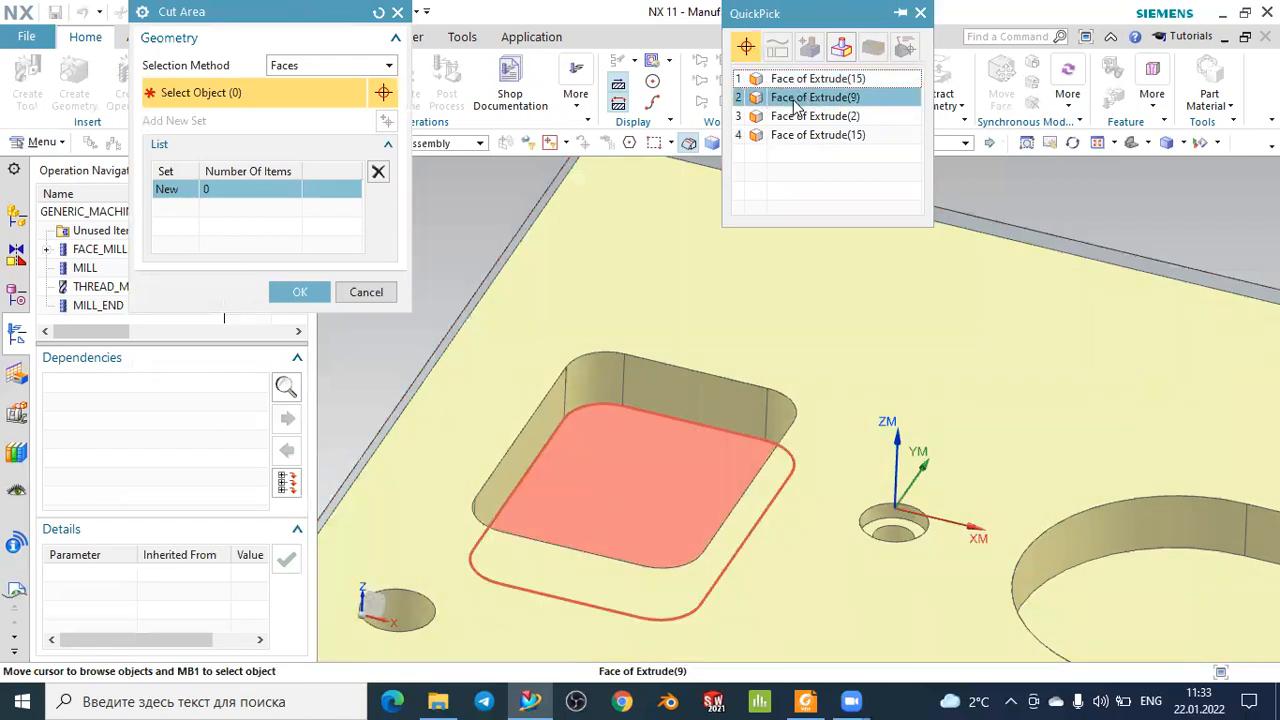
left_click(797, 107)
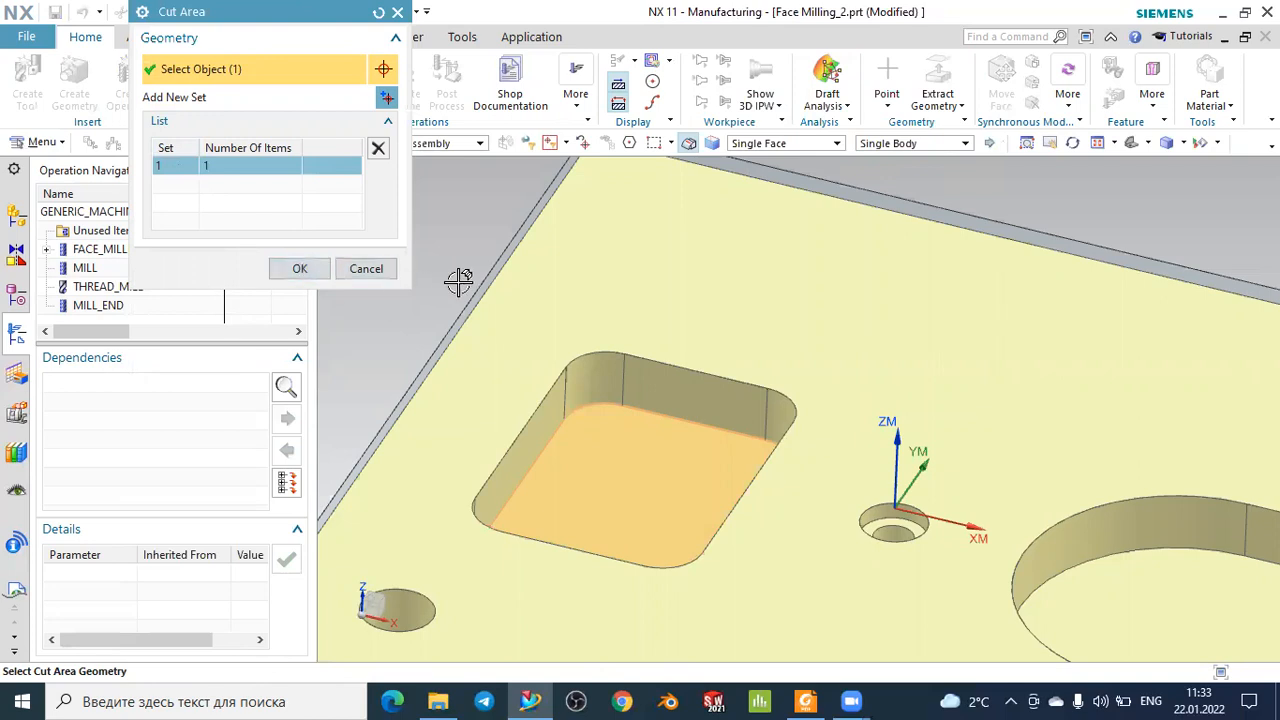
Add the floor face of the open rounded pocket as a second cut area set and accept the cut area.
scroll(590, 283, "down", 4)
scroll(819, 362, "up", 3)
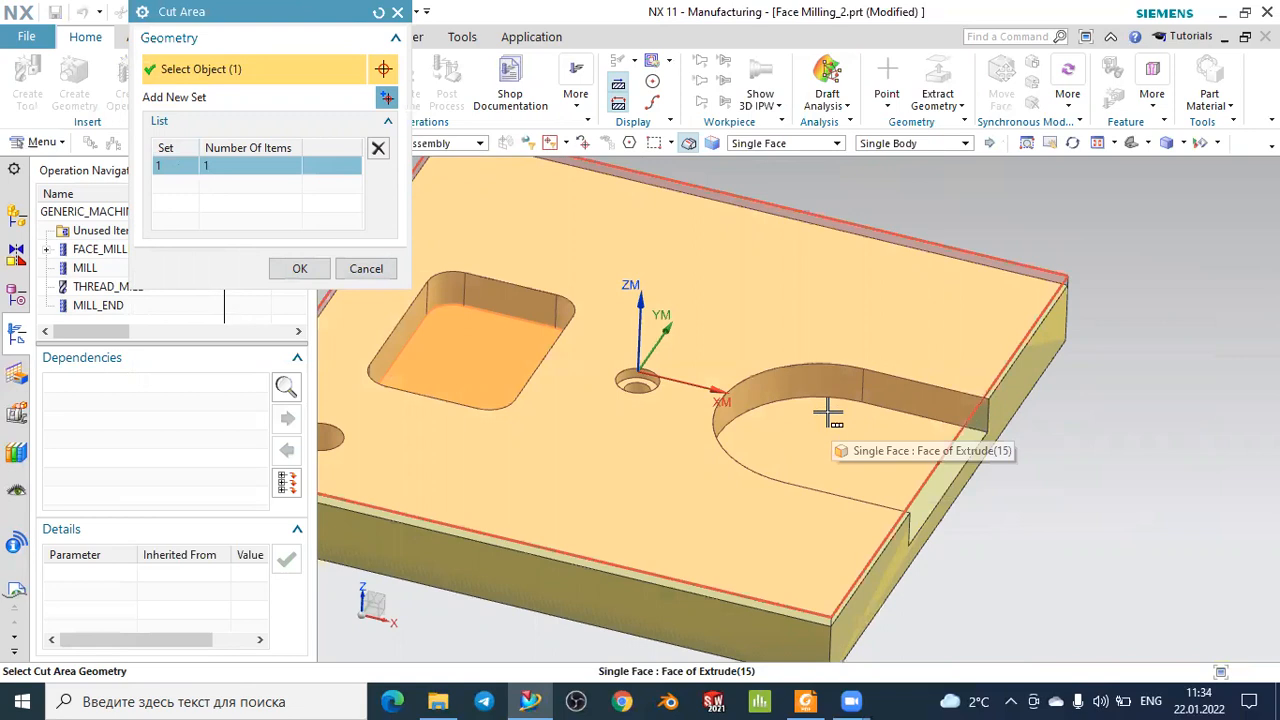
left_click(387, 97)
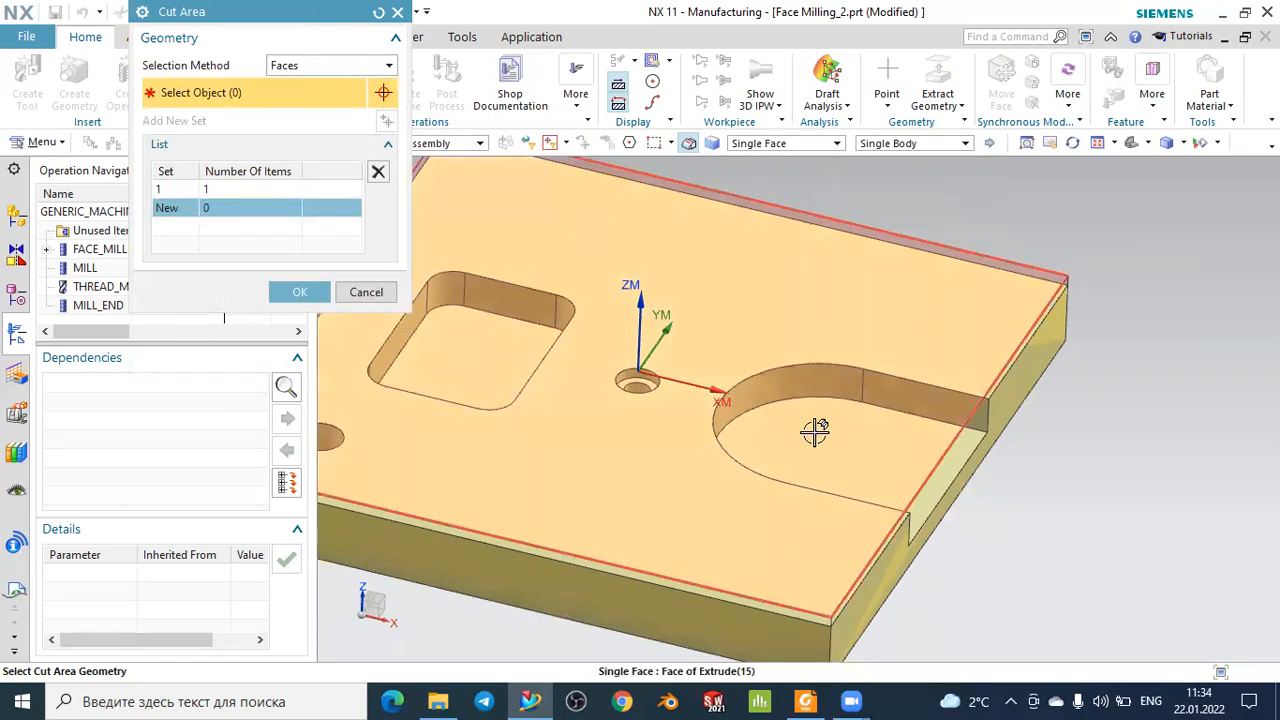
right_click(814, 426)
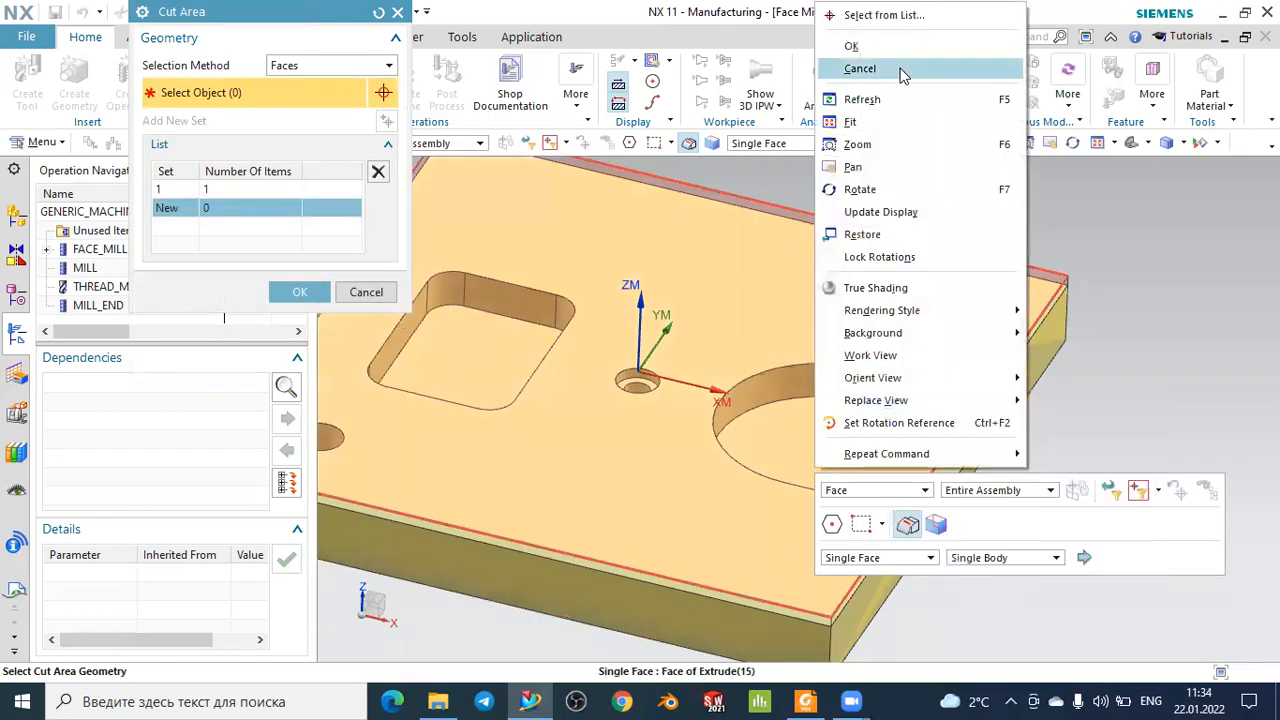
left_click(889, 16)
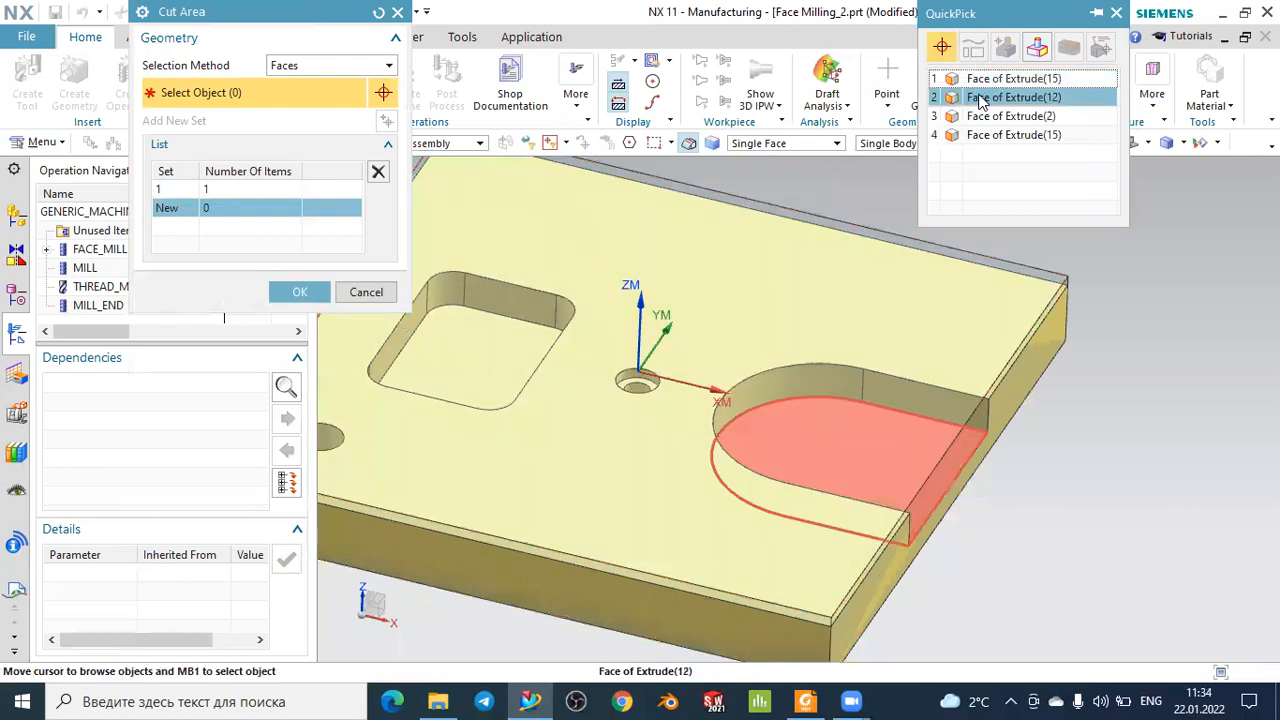
left_click(978, 94)
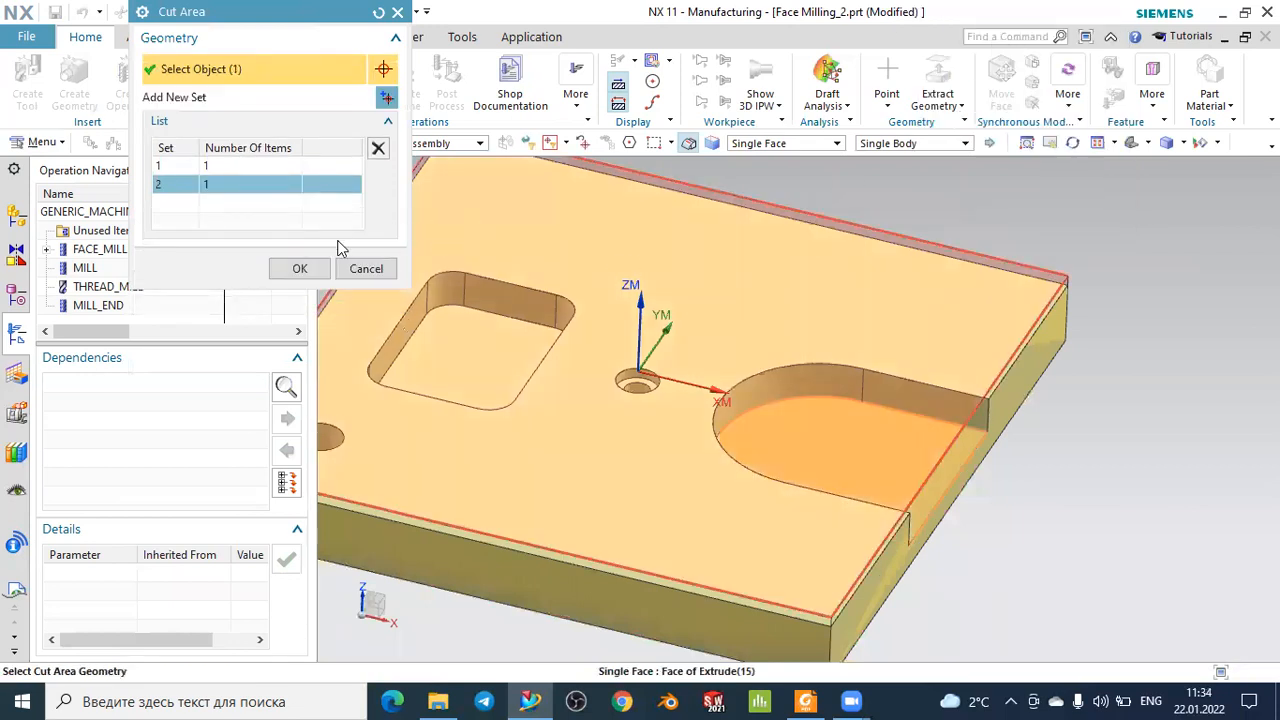
left_click(300, 267)
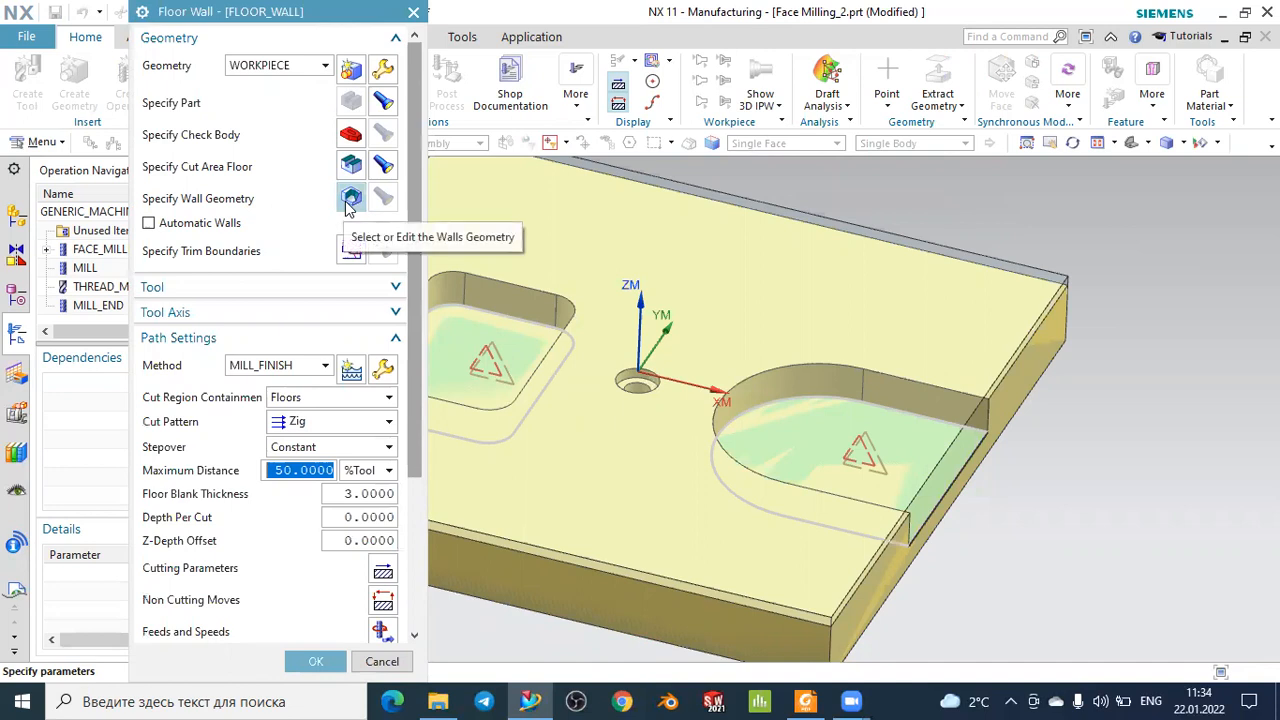
Preview the wall geometry that Automatic Walls detects for both pockets, and turn the option off again.
left_click(149, 225)
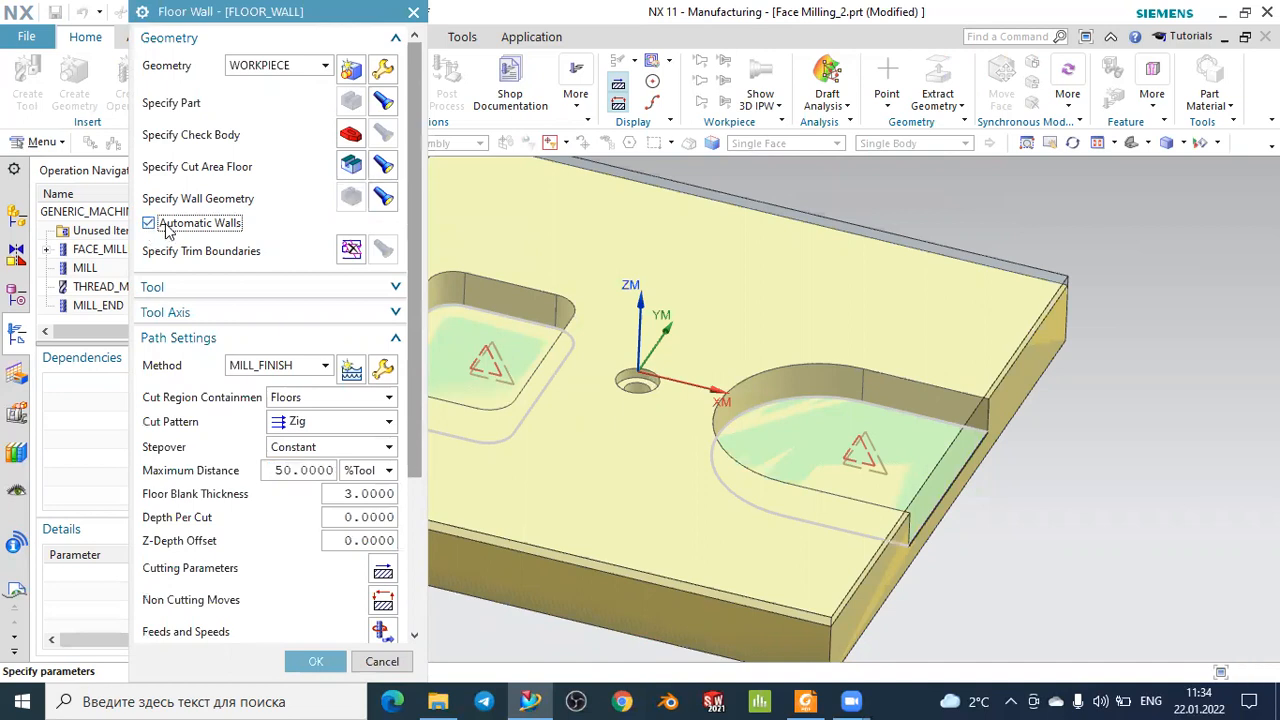
left_click(383, 197)
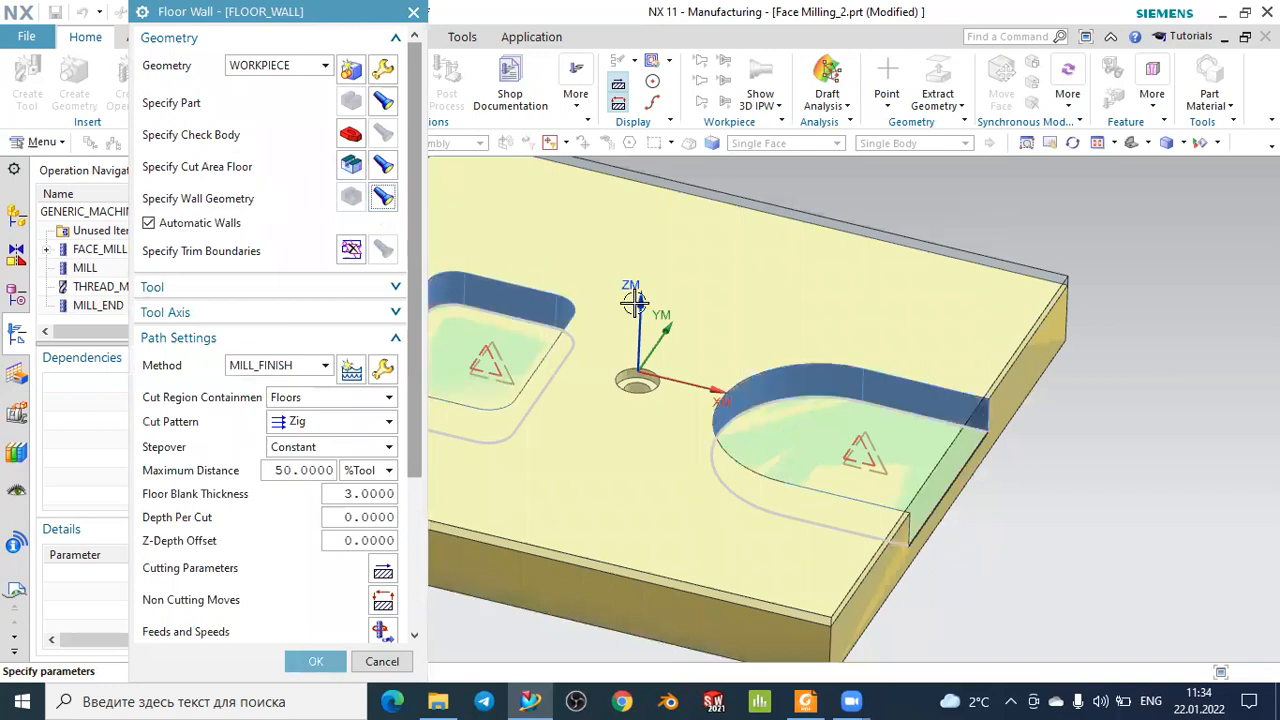
scroll(832, 303, "down", 2)
scroll(580, 286, "up", 2)
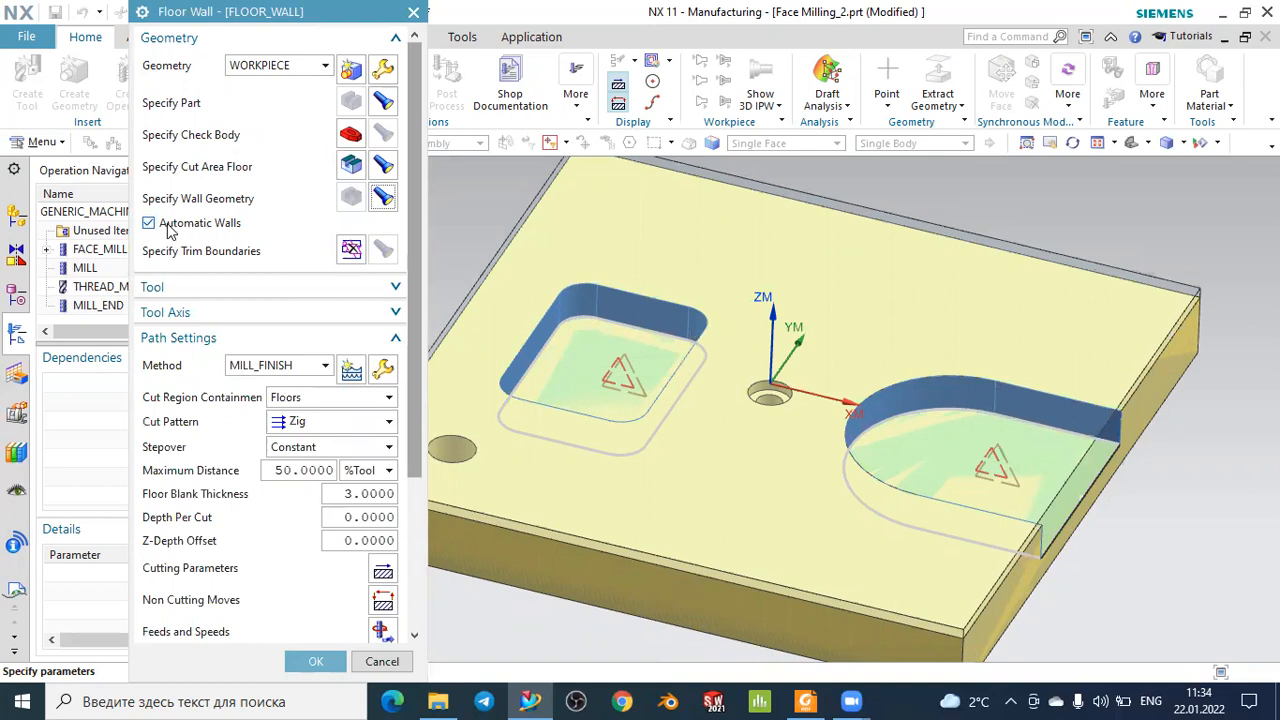
left_click(149, 224)
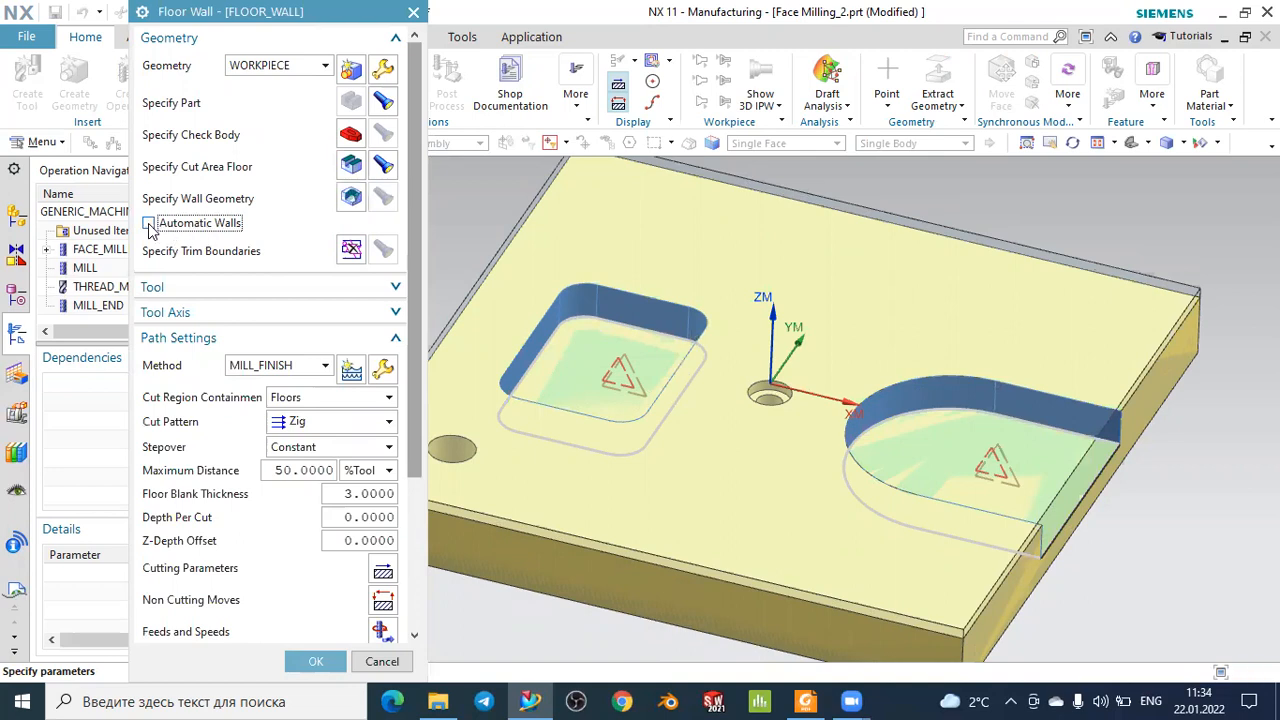
Try to pick a straight side wall of the closed rectangular pocket as wall geometry, and cancel the selection.
left_click(350, 198)
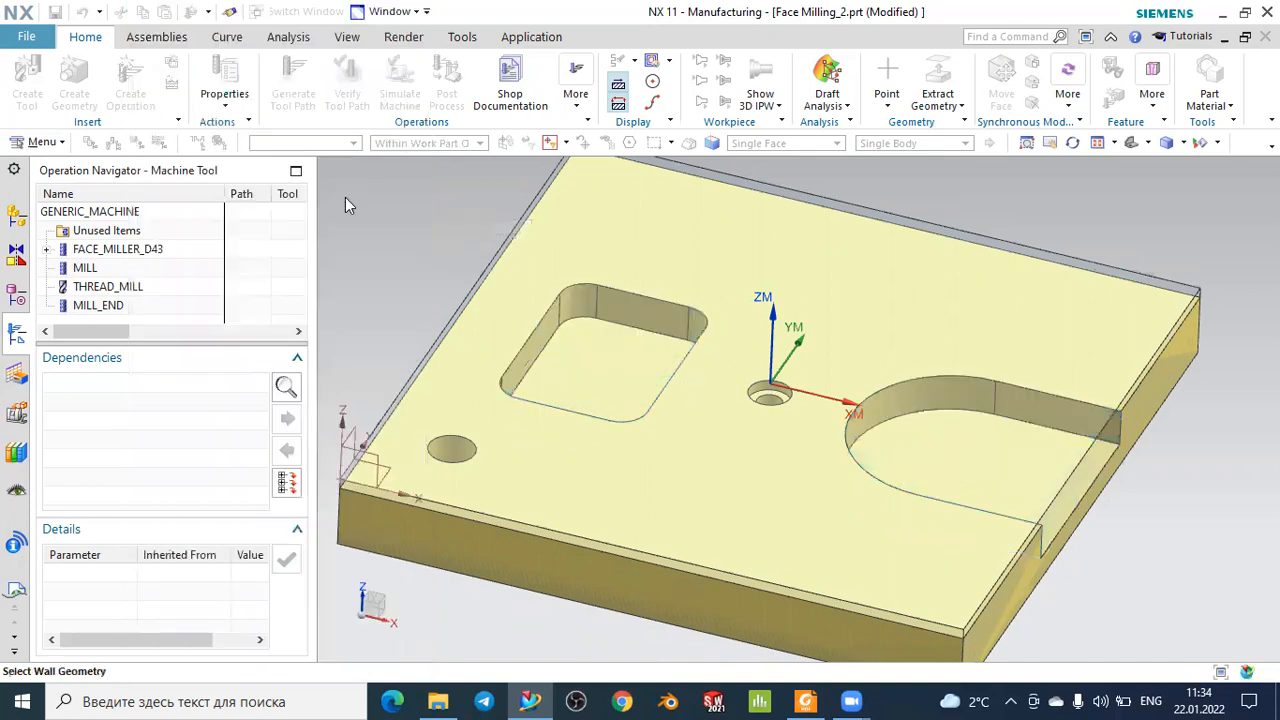
scroll(530, 215, "down", 2)
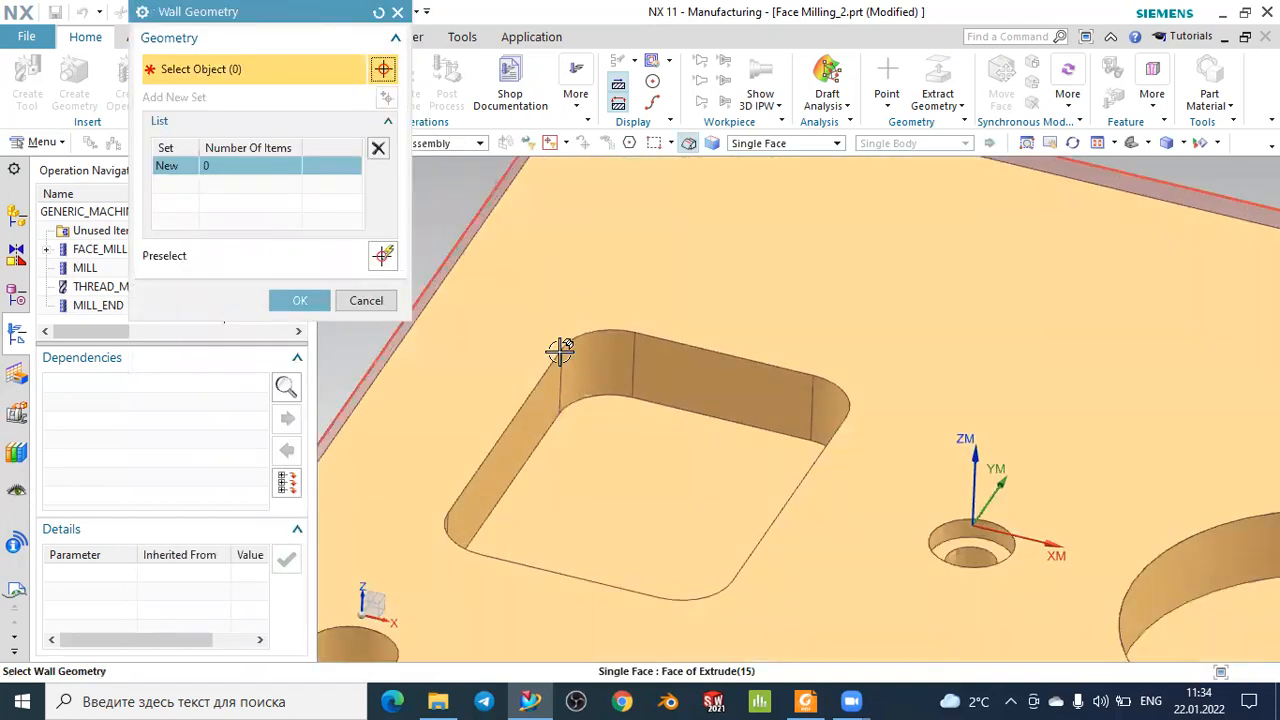
scroll(533, 414, "down", 1)
right_click(533, 414)
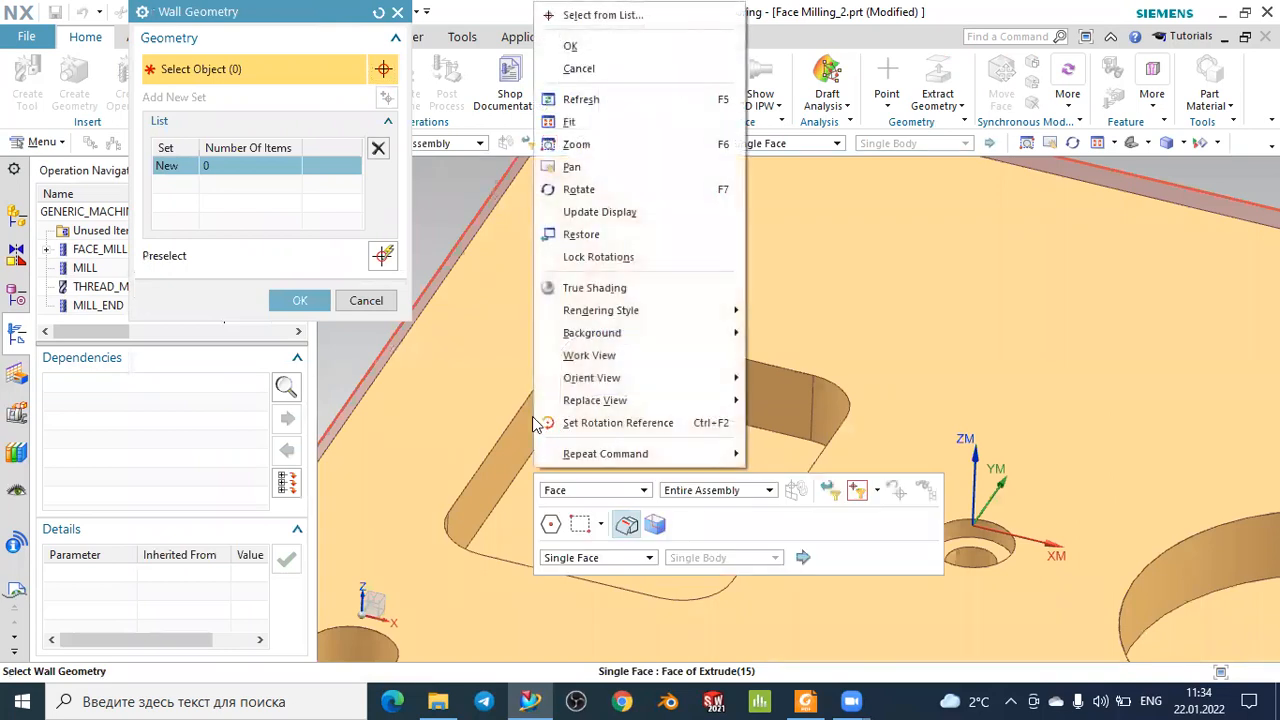
left_click(632, 18)
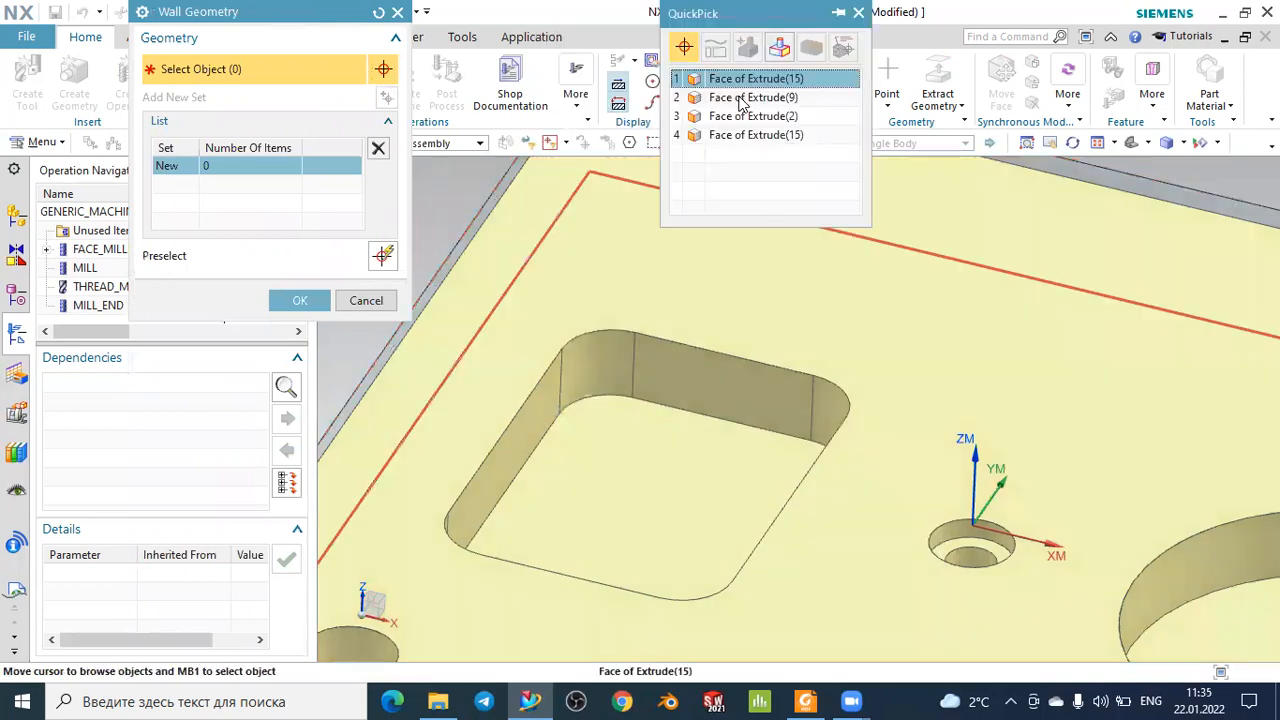
left_click(740, 97)
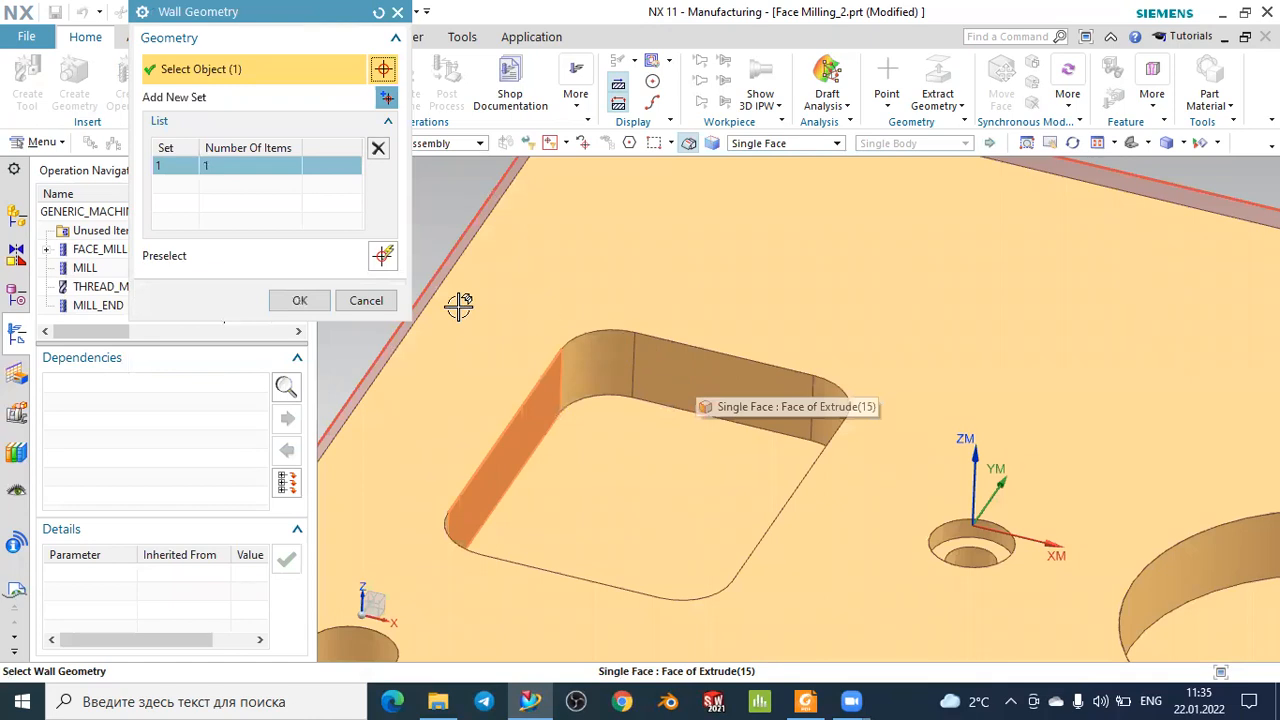
scroll(585, 300, "down", 5)
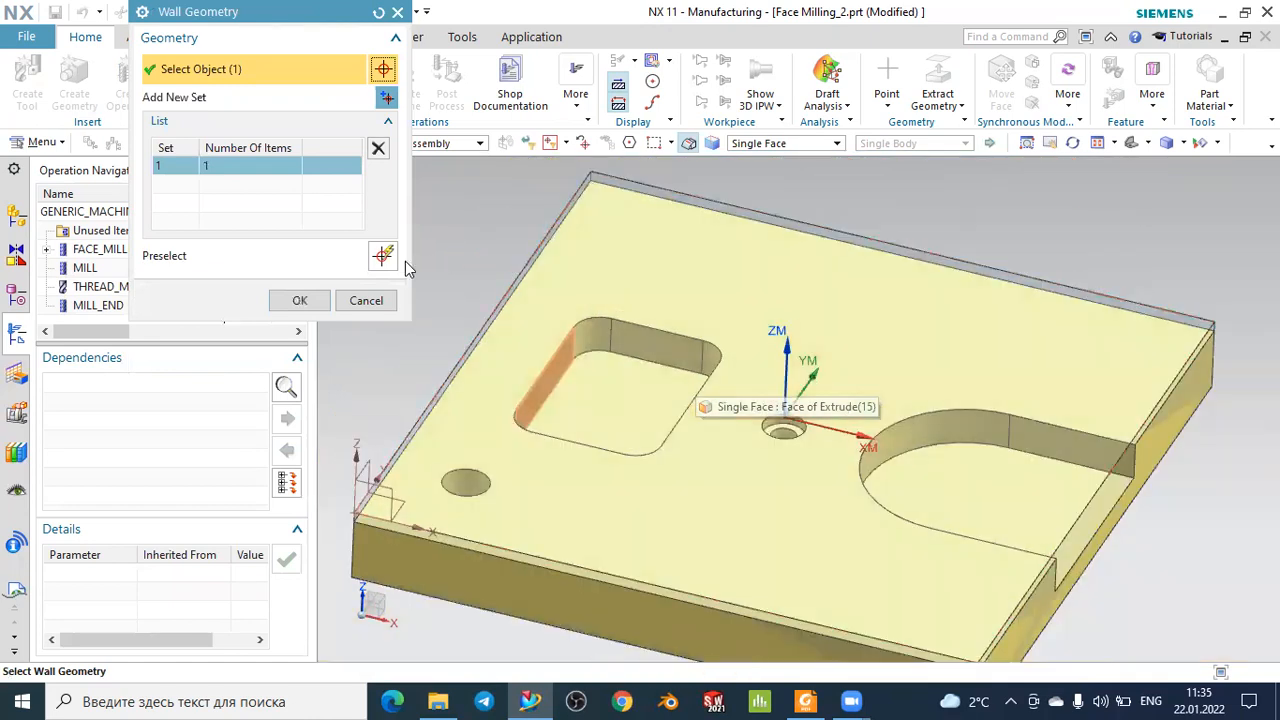
left_click(366, 301)
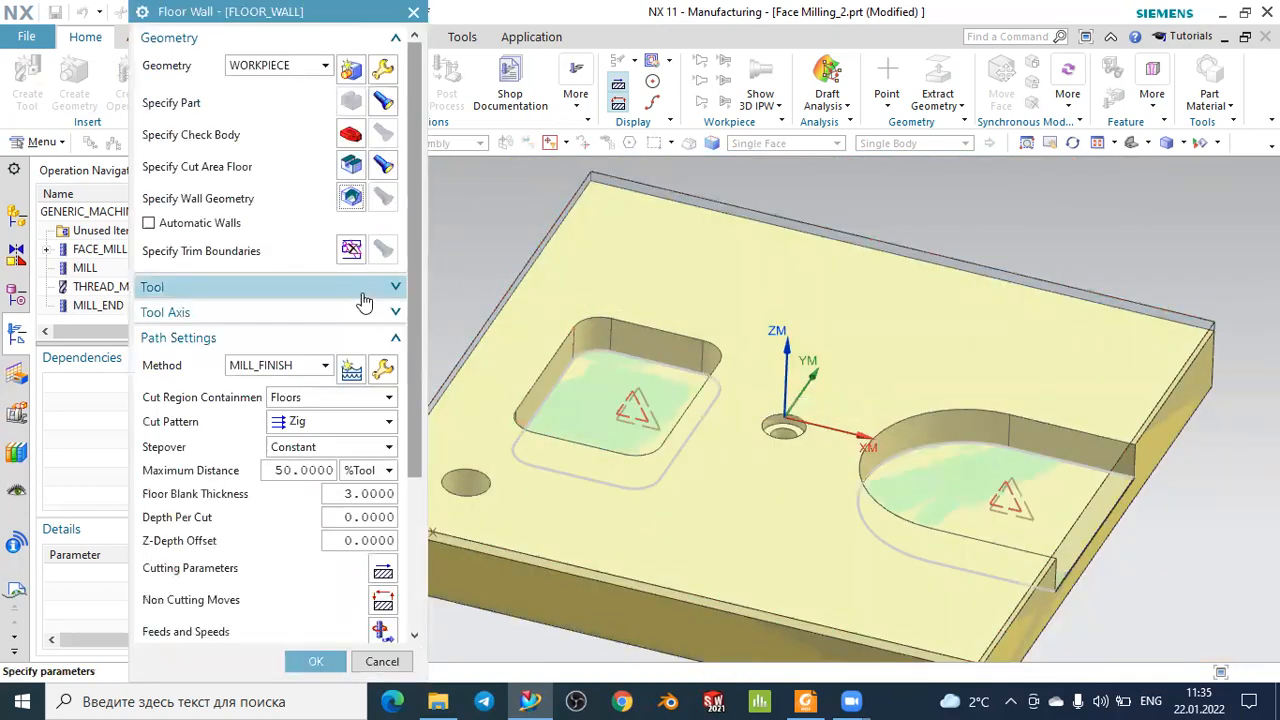
Turn on Automatic Walls and display the detected wall geometry of both pockets.
left_click(150, 226)
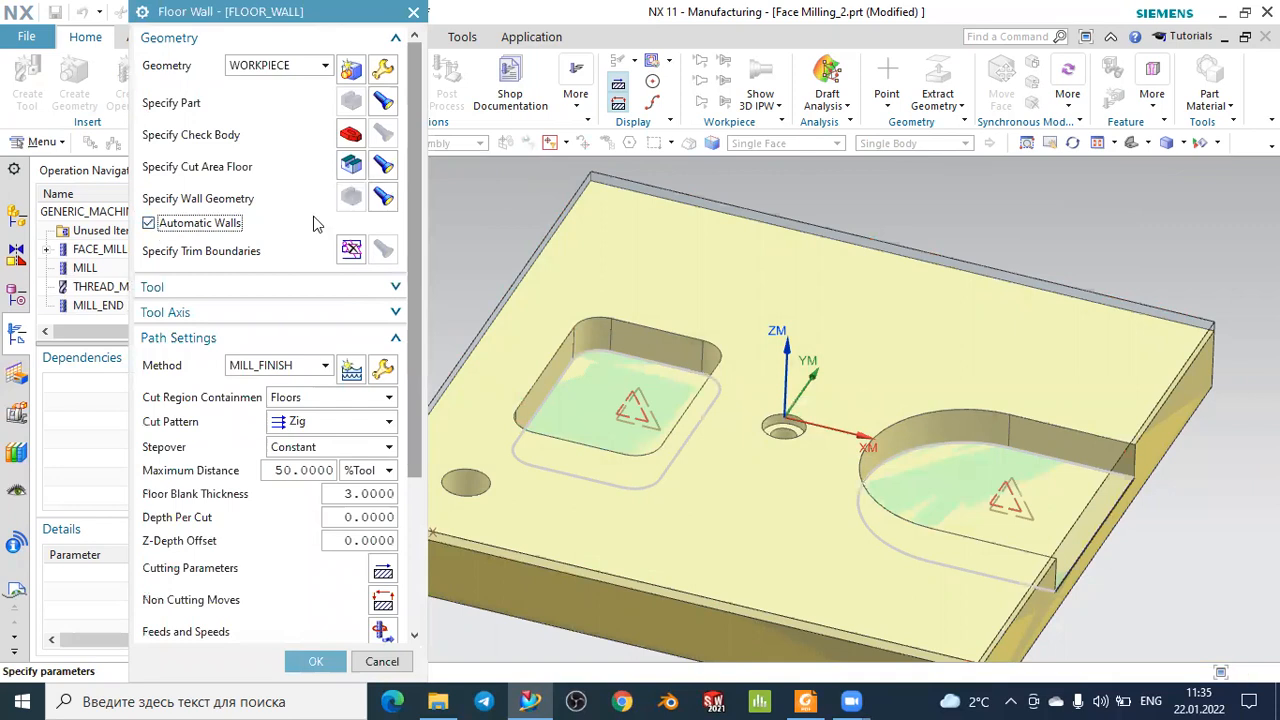
left_click(388, 198)
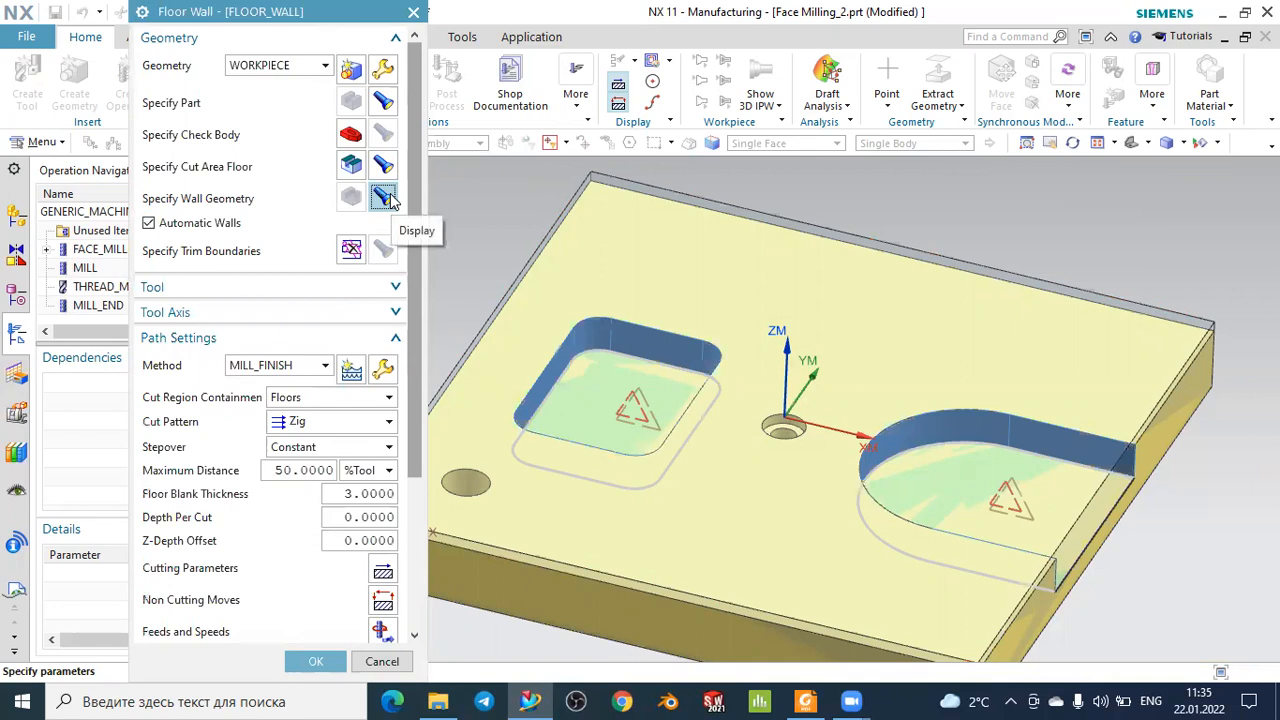
scroll(790, 232, "down", 1)
mouse_move(898, 235)
middle_mouse_down()
mouse_move(809, 265)
mouse_move(820, 272)
mouse_move(902, 228)
mouse_move(930, 255)
mouse_move(937, 221)
mouse_move(890, 217)
middle_mouse_up()
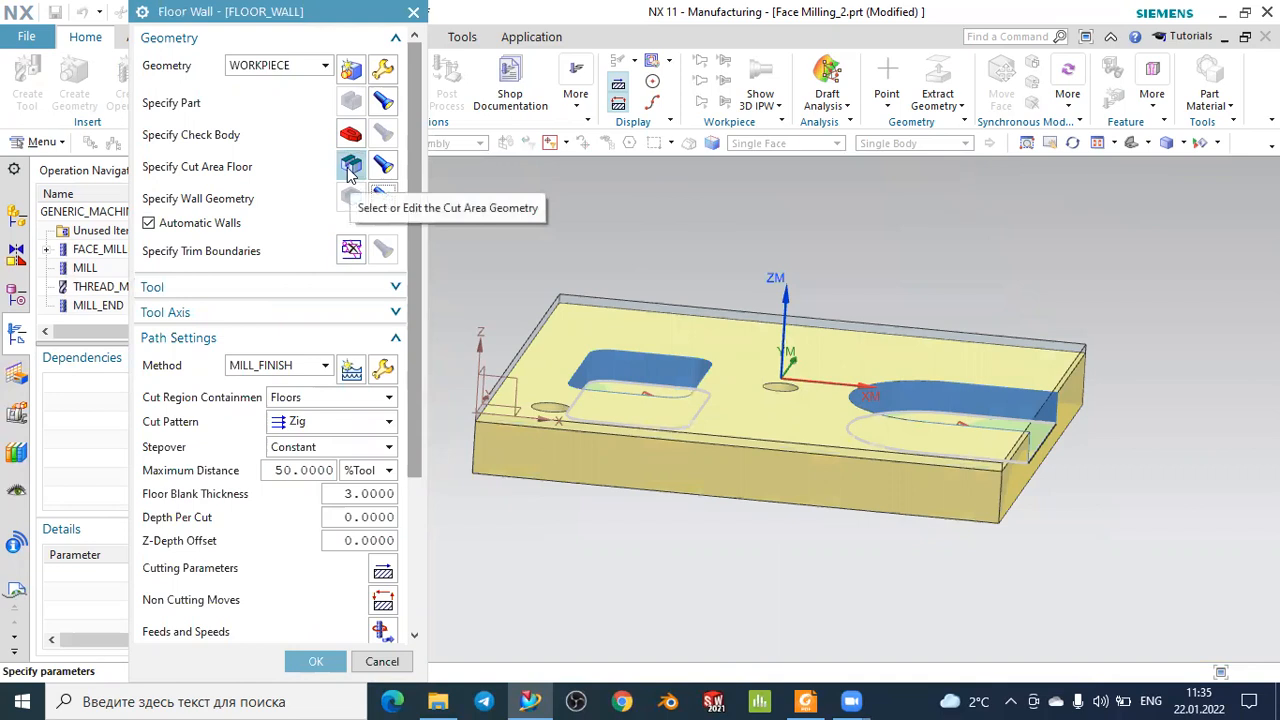
Keep MILL_END as the operation's tool and set the tool axis to +ZM Axis.
left_click(197, 289)
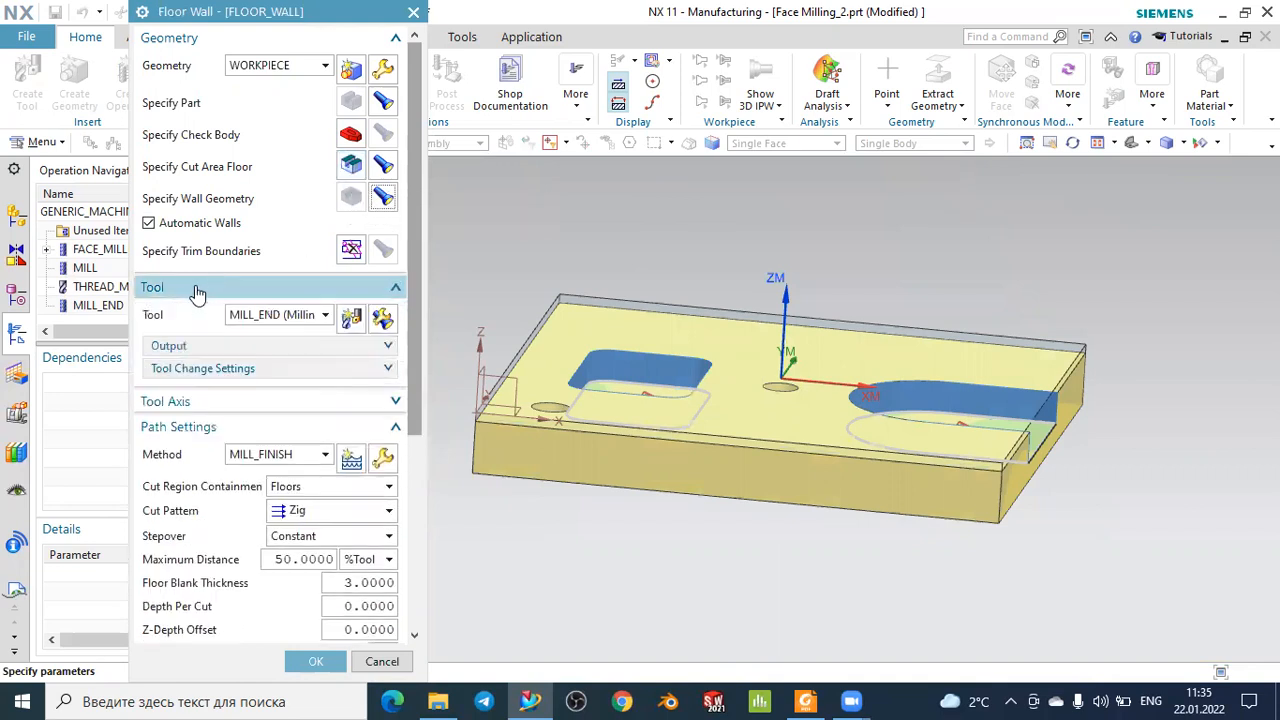
left_click(258, 316)
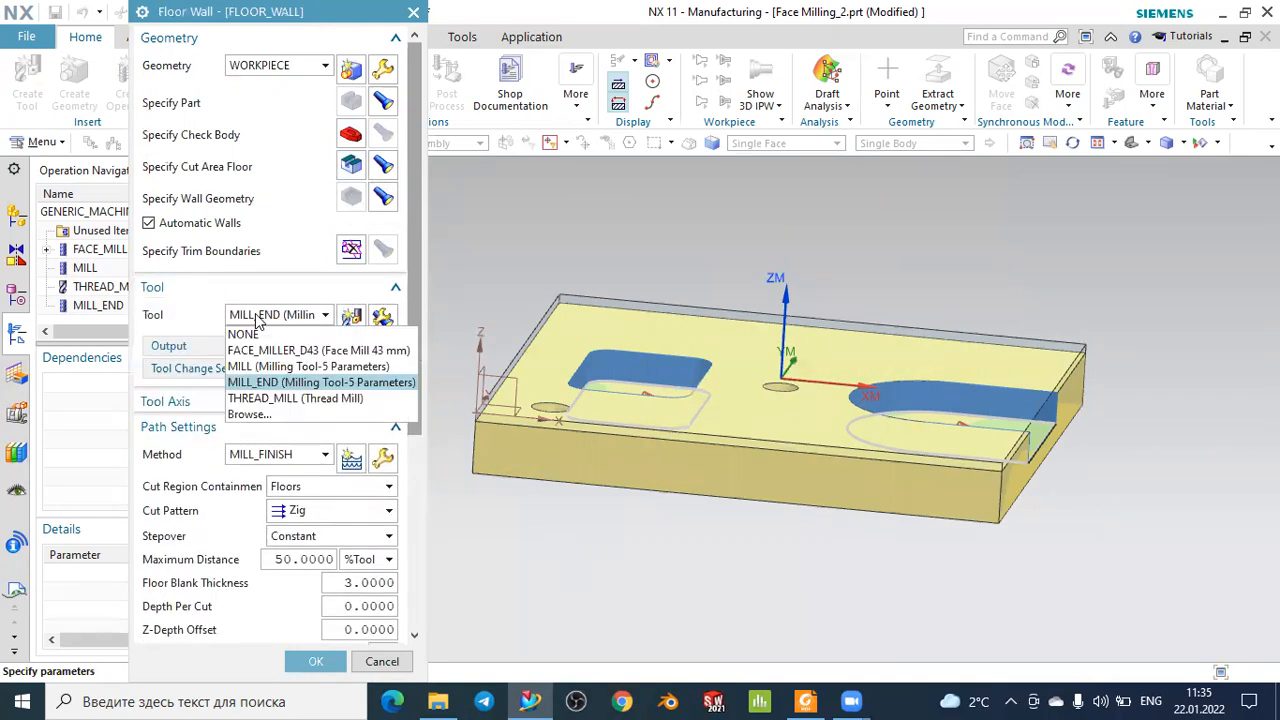
left_click(258, 318)
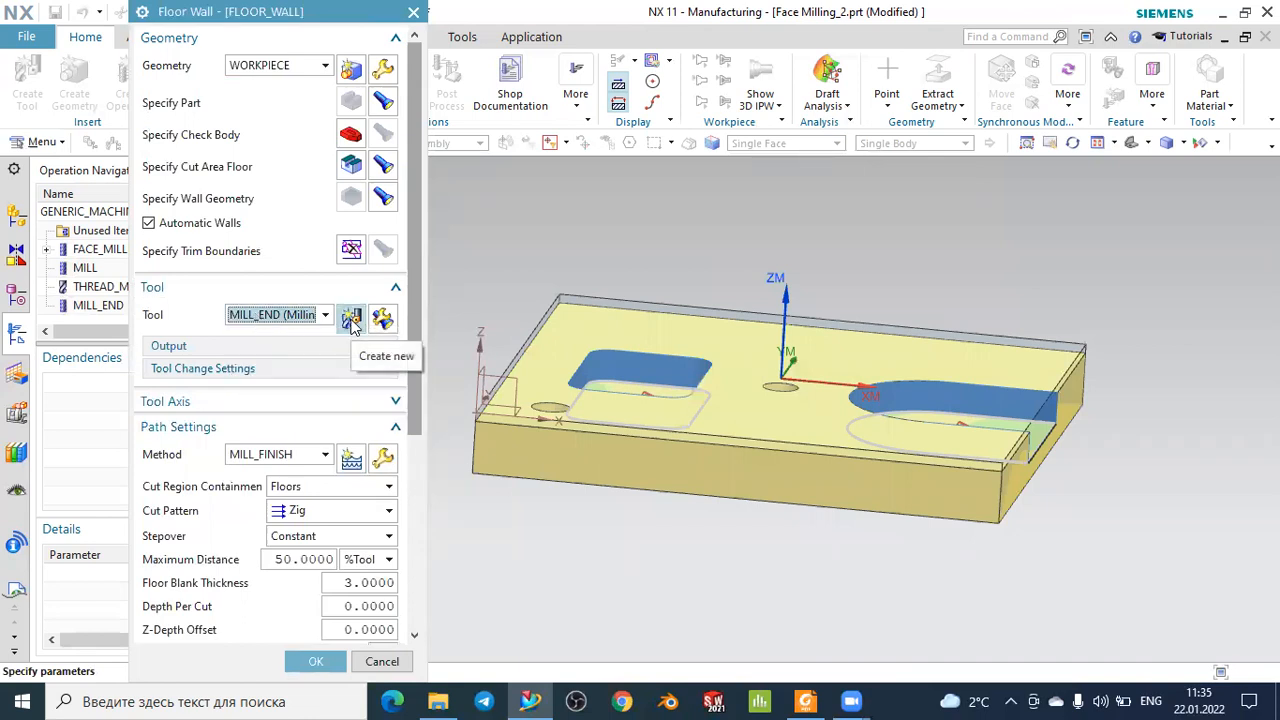
left_click(158, 288)
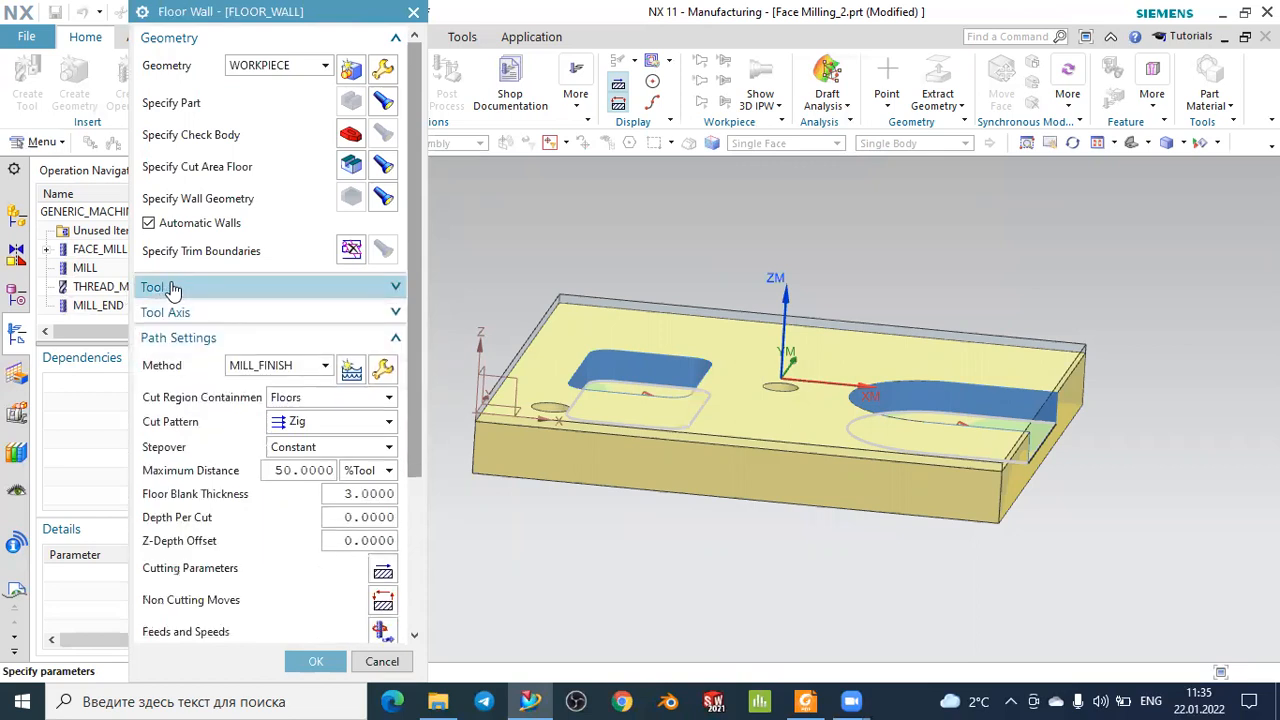
left_click(180, 313)
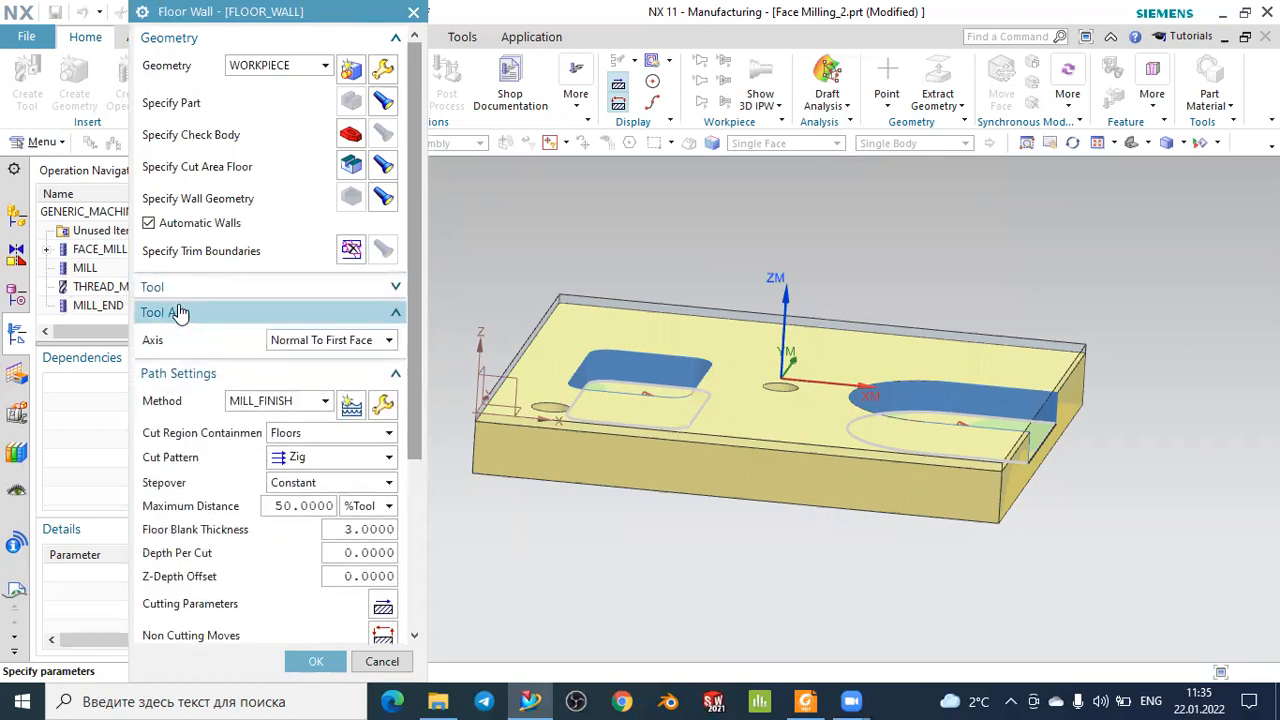
left_click(312, 343)
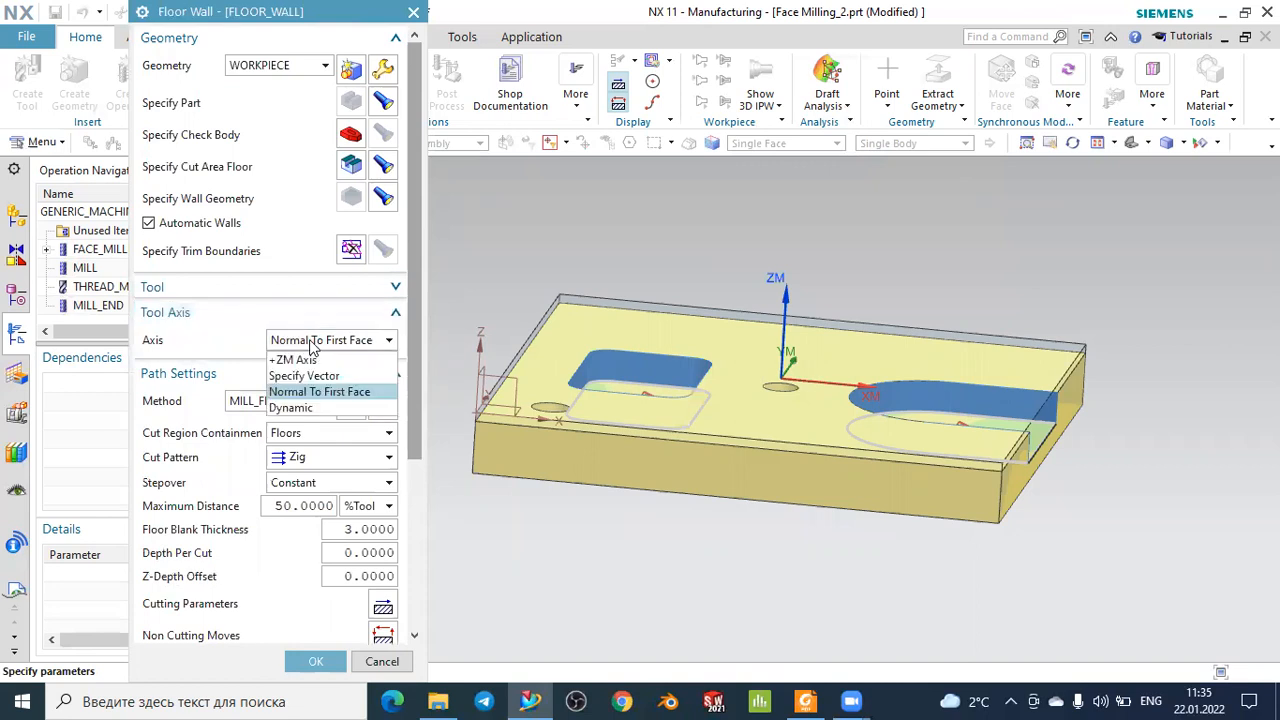
left_click(300, 359)
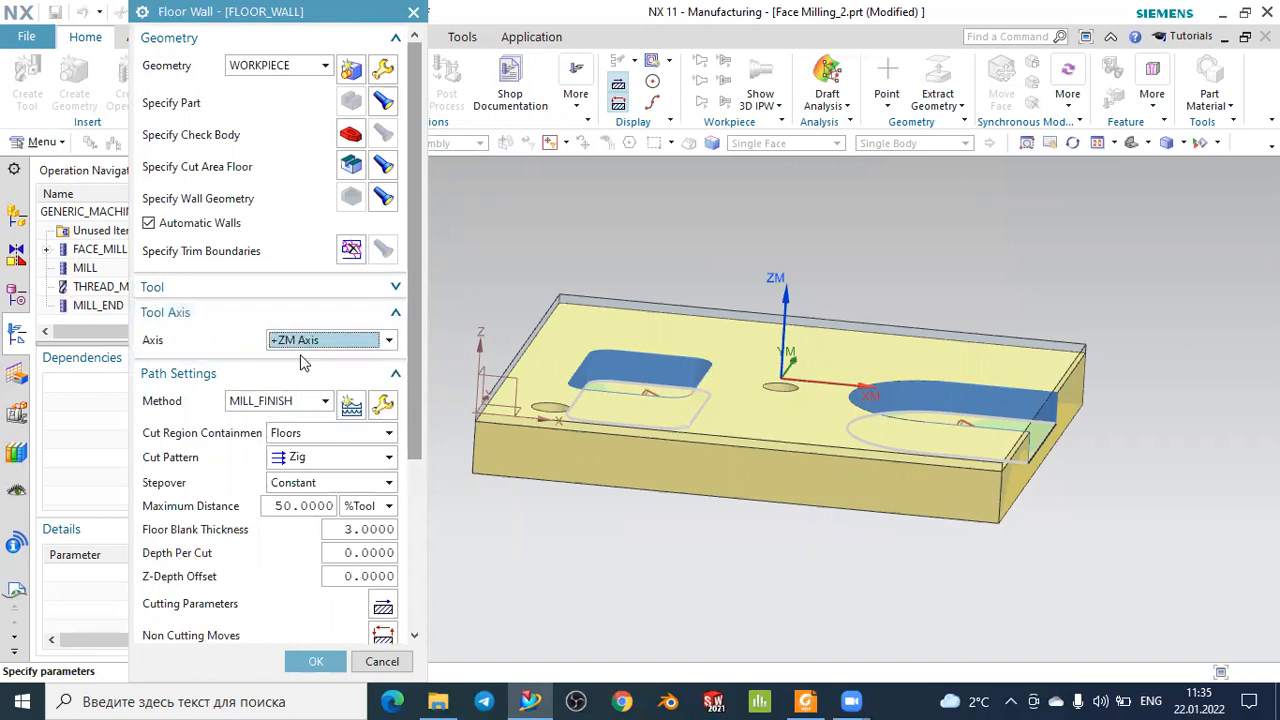
left_click(182, 313)
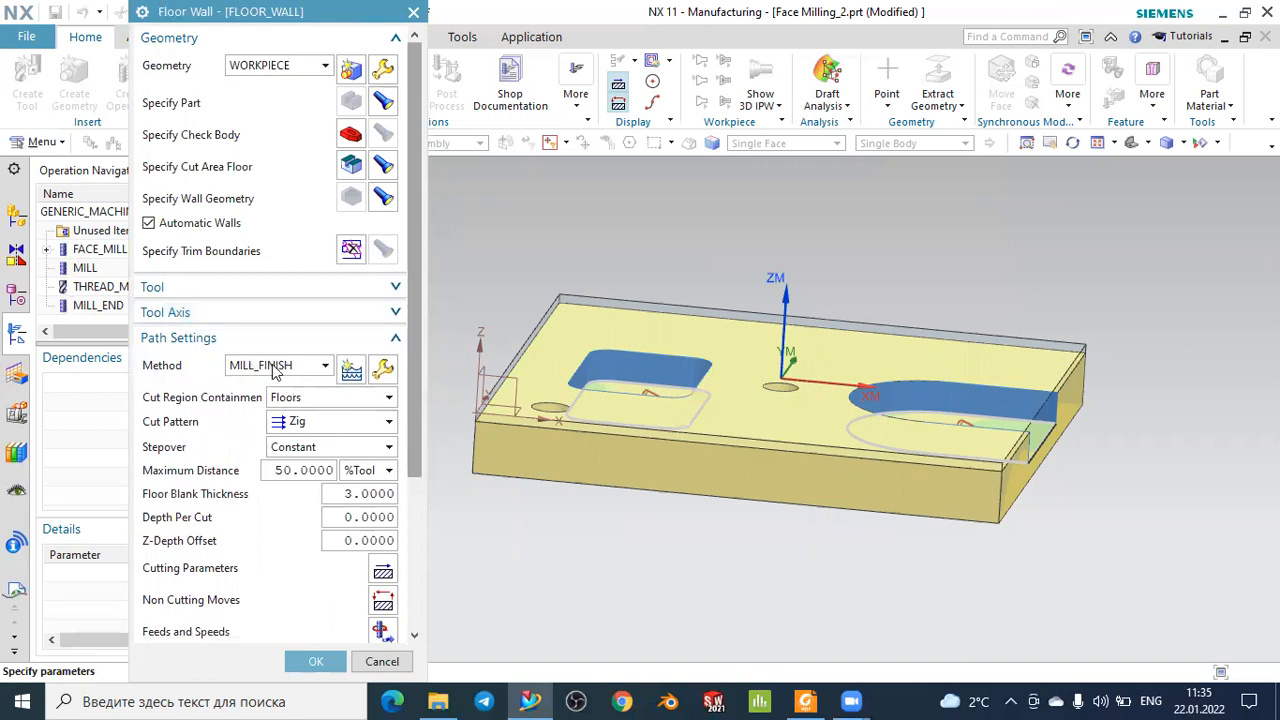
Keep the cut region containment at Floors and set the cut pattern to Follow Periphery.
left_click(292, 398)
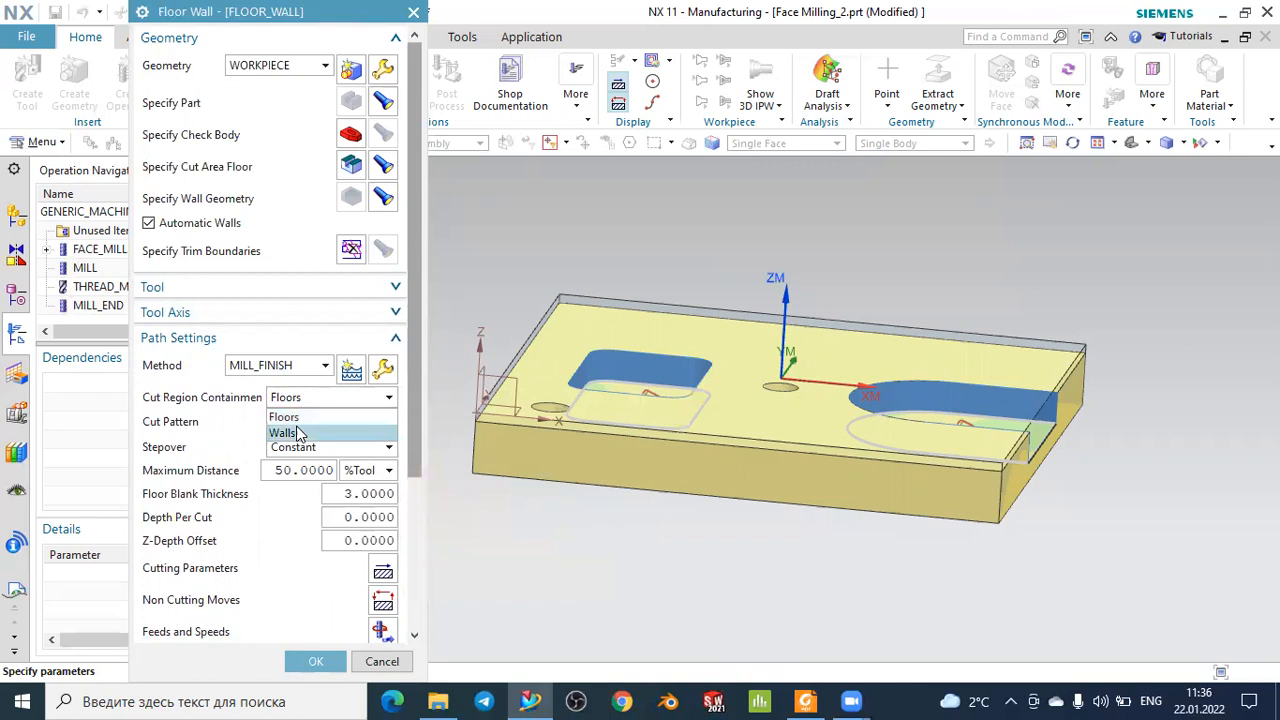
left_click(302, 419)
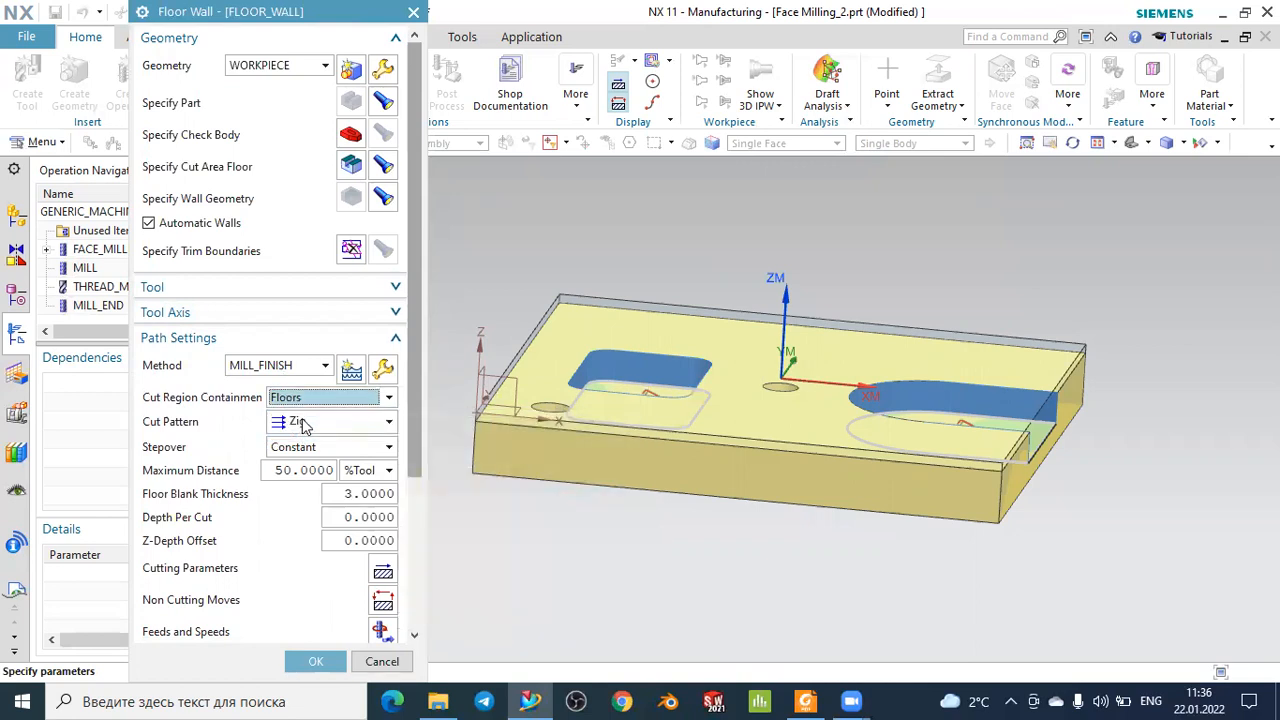
left_click(303, 423)
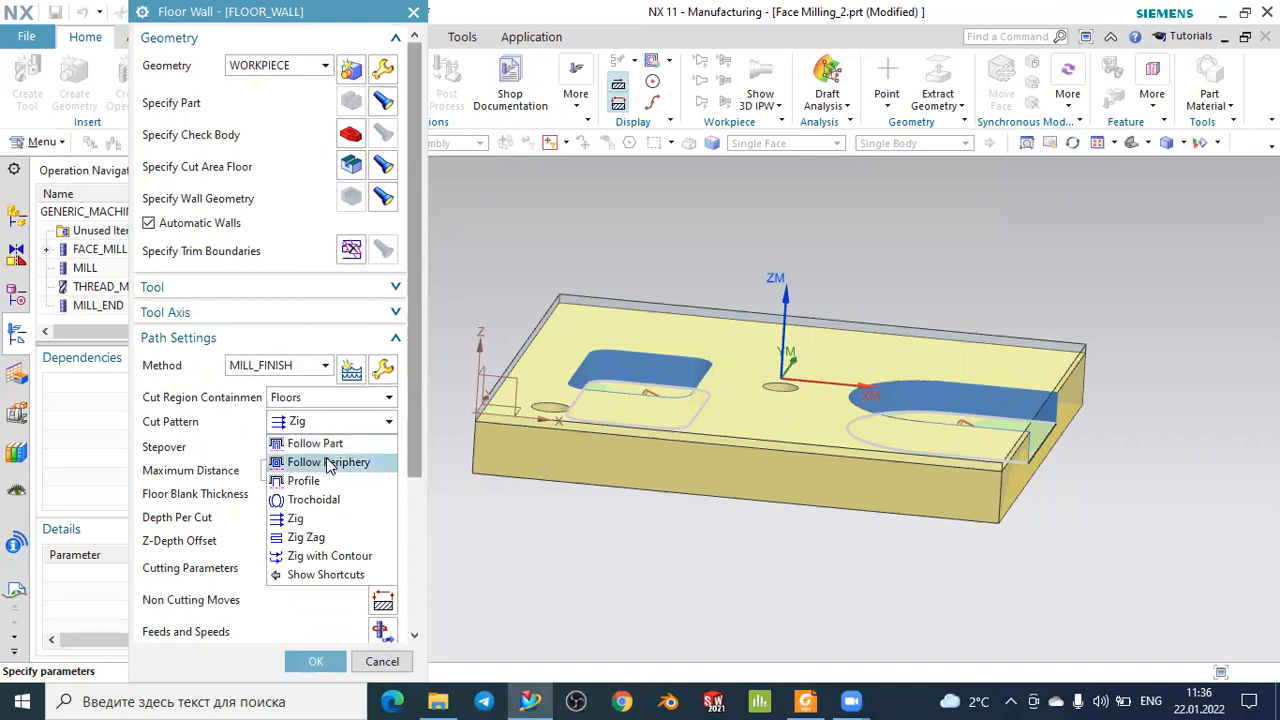
left_click(329, 463)
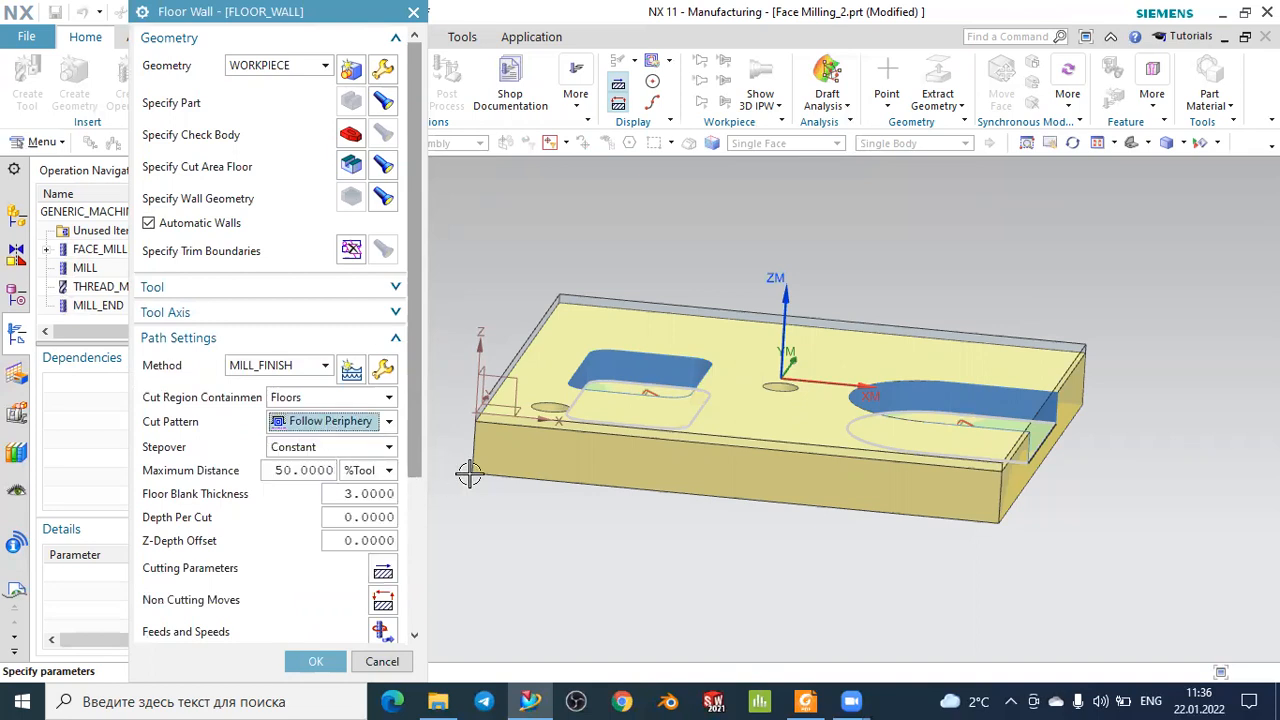
Keep the stepover at Constant with its maximum distance expressed in %Tool.
scroll(470, 476, "down", 2)
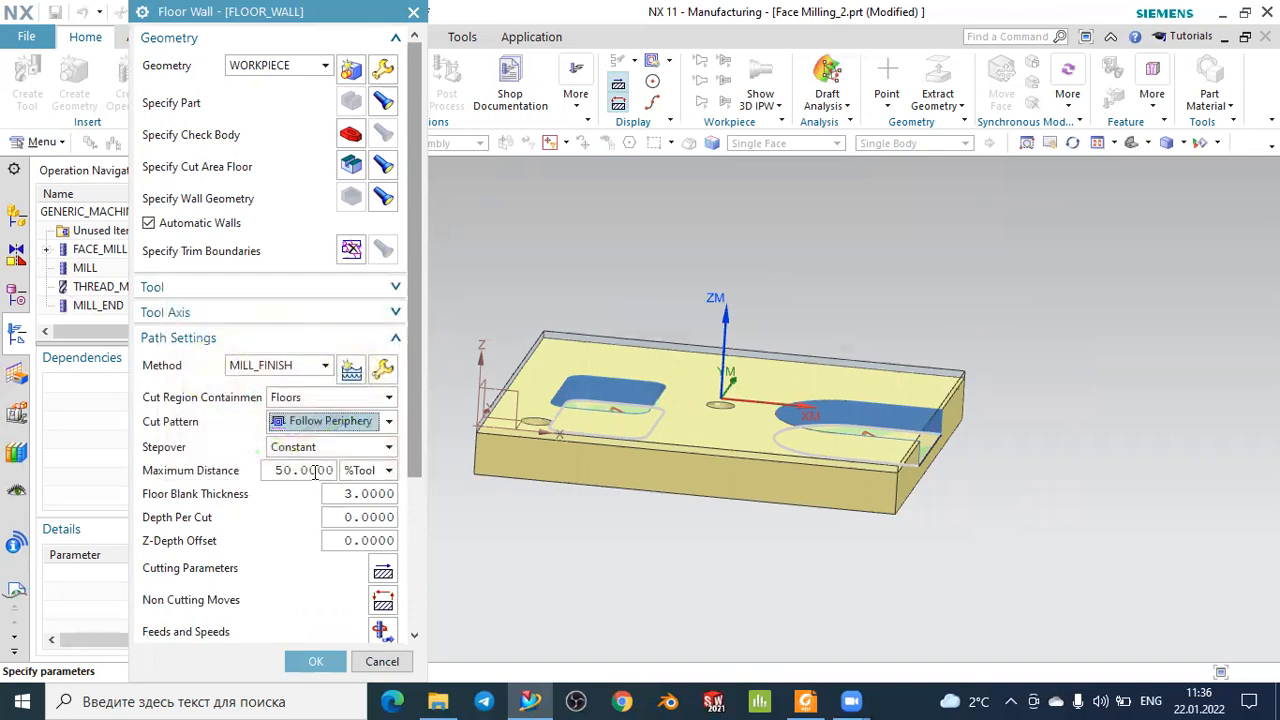
left_click(360, 470)
left_click(357, 505)
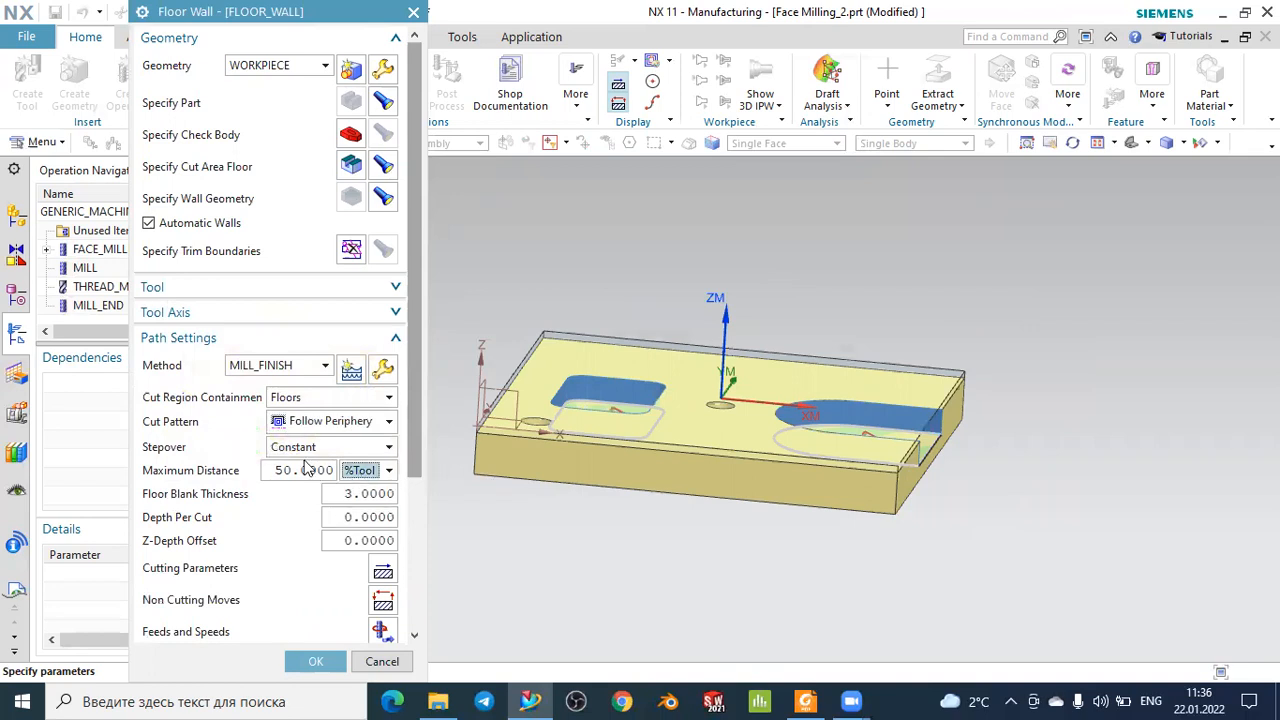
left_click(305, 450)
left_click(292, 466)
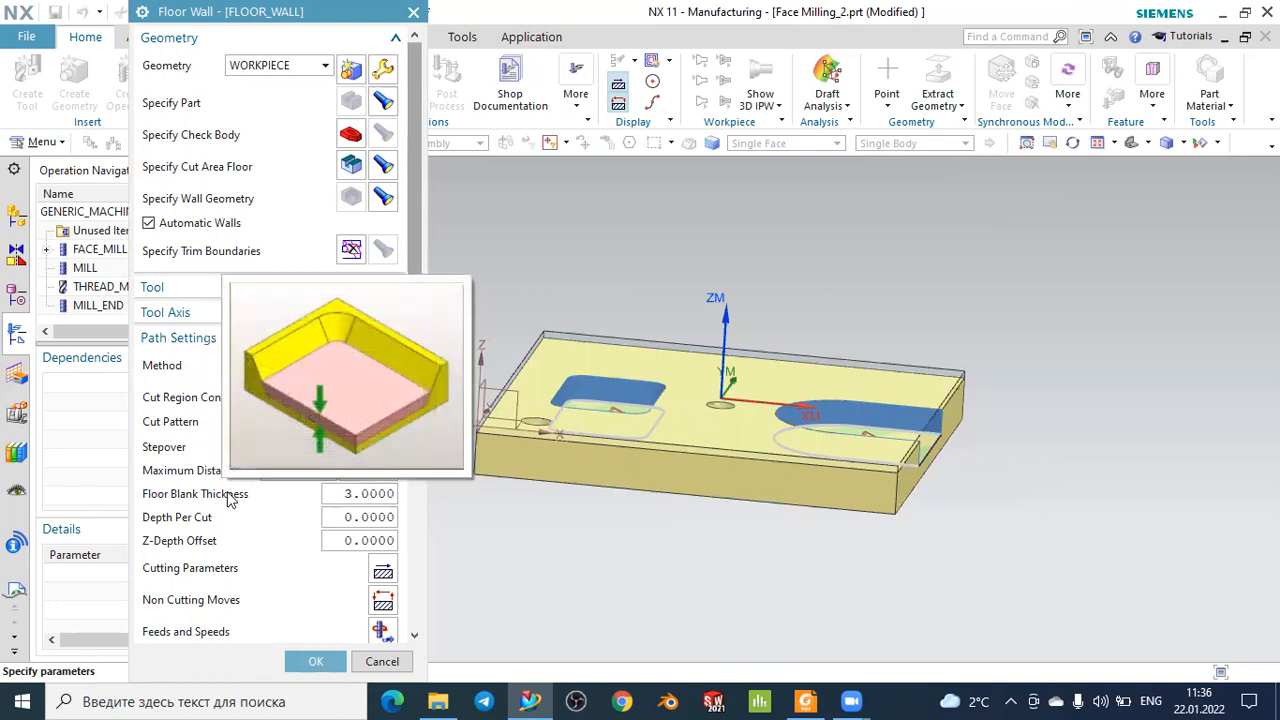
Set the floor blank thickness to 18 and the depth per cut to 2.
left_click(380, 495)
double_click(380, 497)
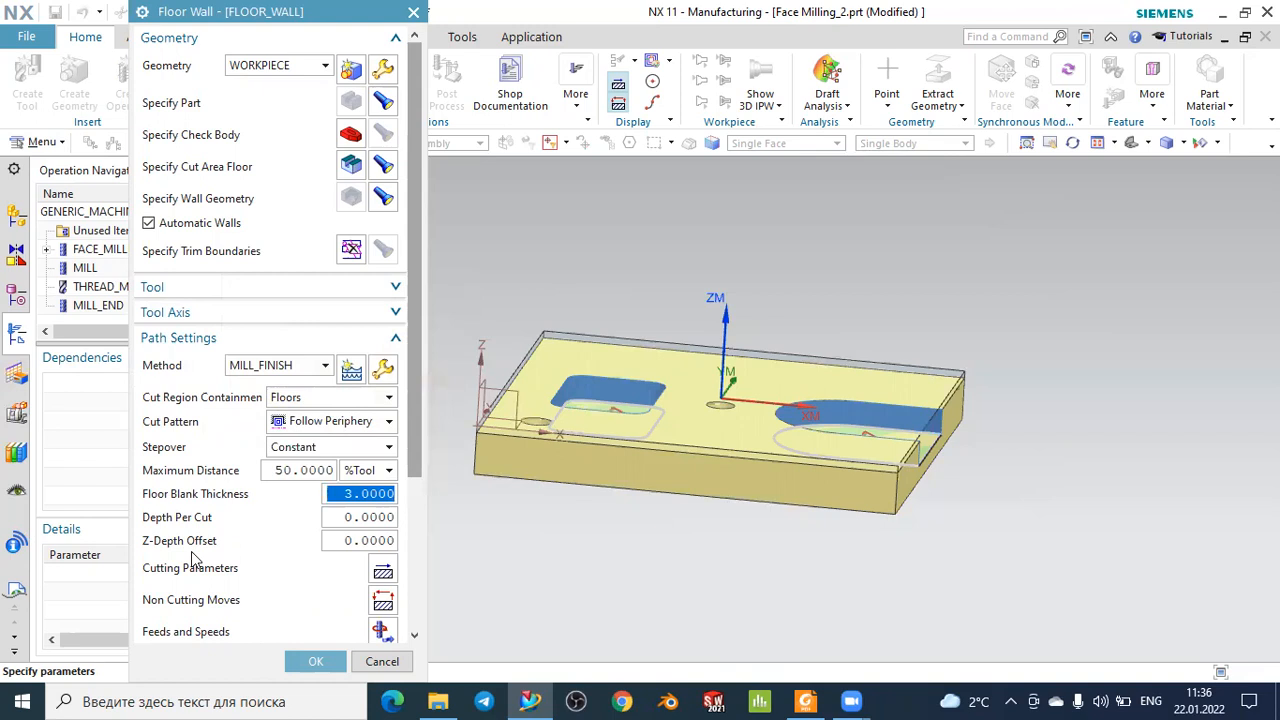
type("18")
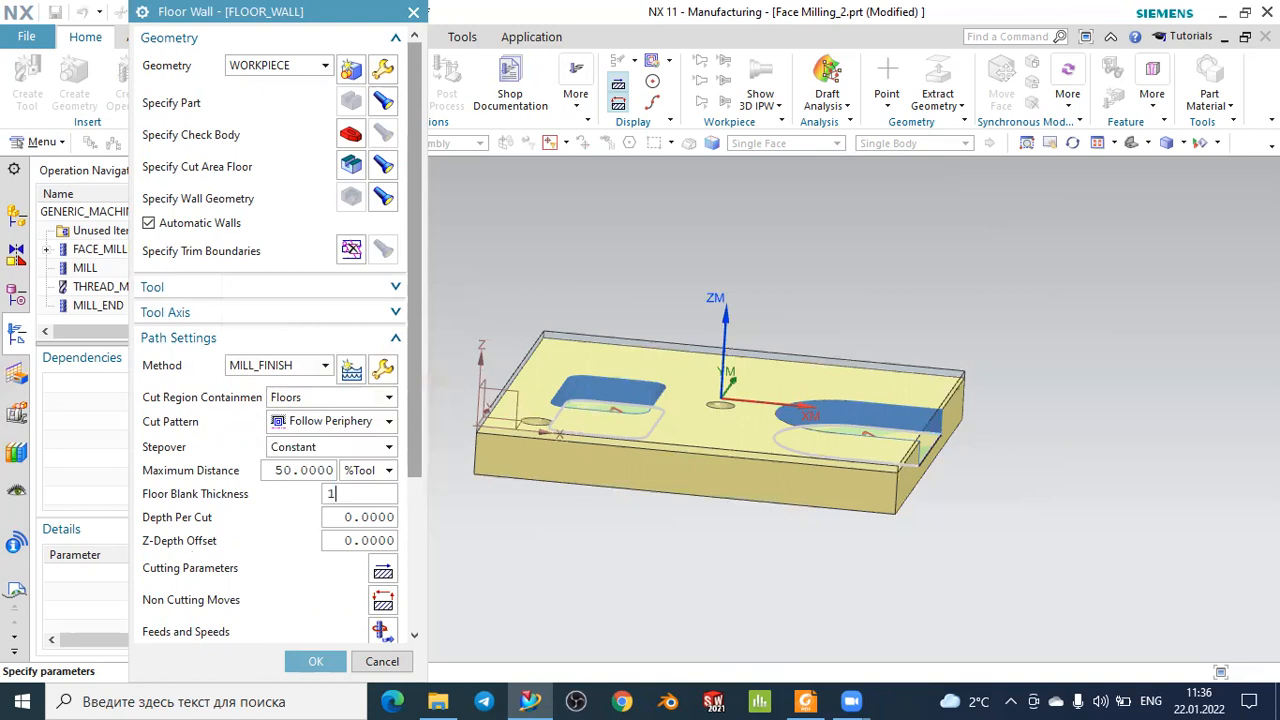
left_click(356, 519)
double_click(356, 519)
type("2")
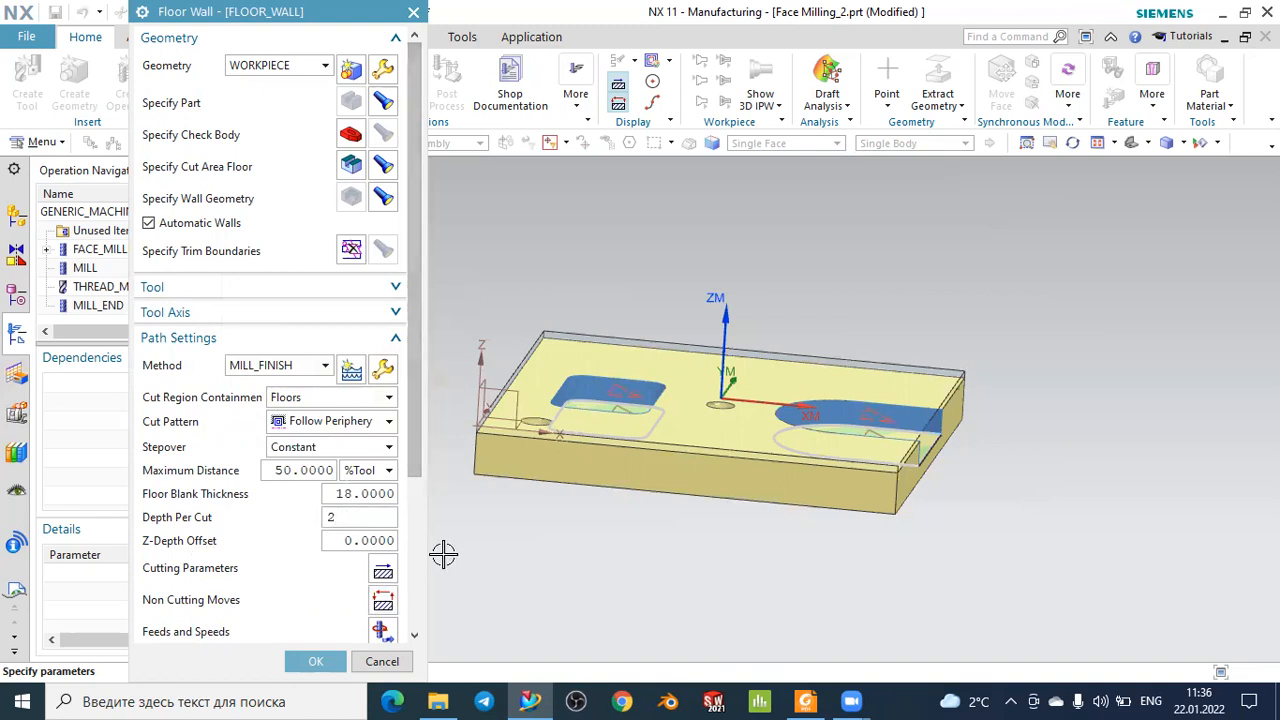
left_click(362, 540)
Generate the FLOOR_WALL tool path and examine its passes along the walls and open side of the rounded pocket.
scroll(362, 540, "down", 1)
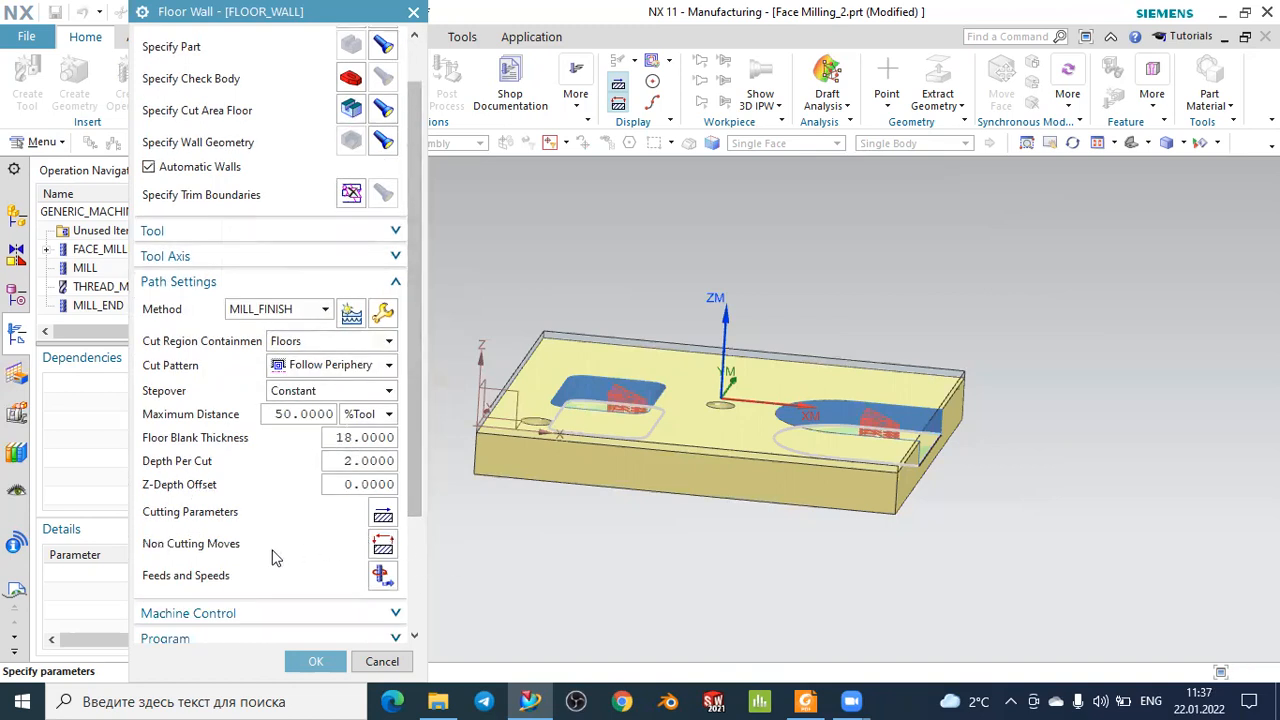
scroll(260, 565, "down", 2)
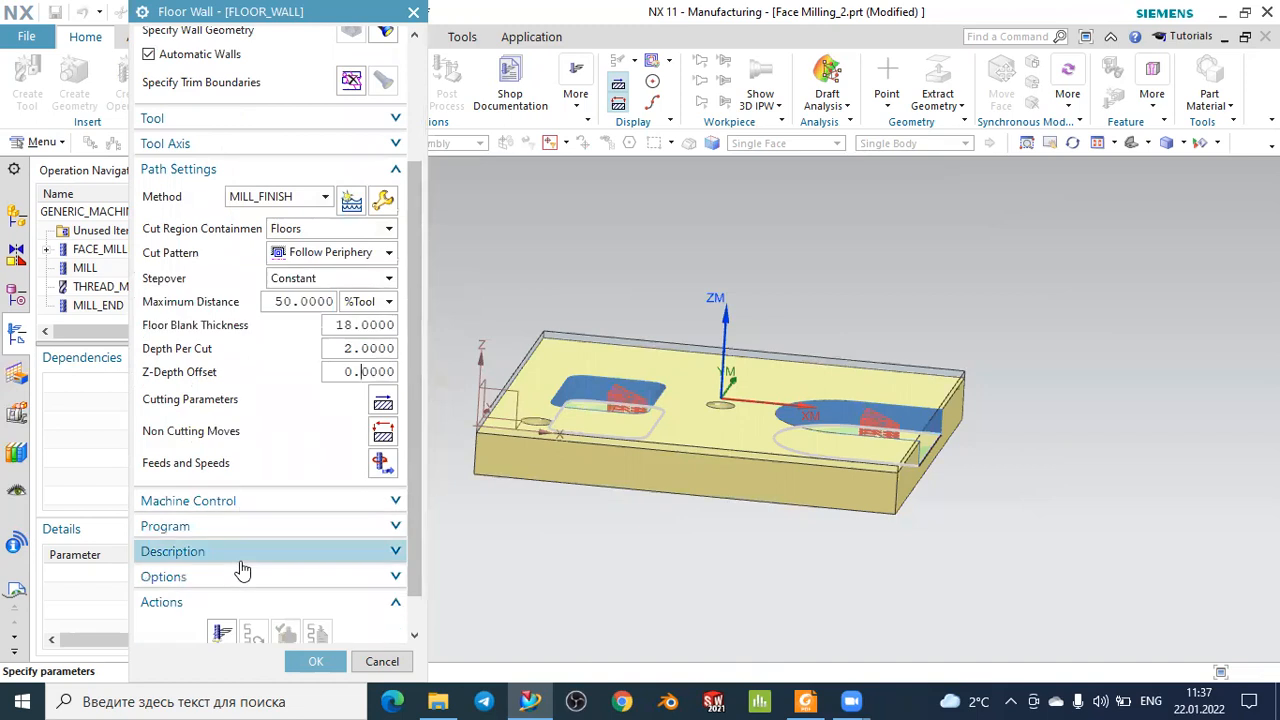
scroll(242, 569, "down", 1)
left_click(214, 589)
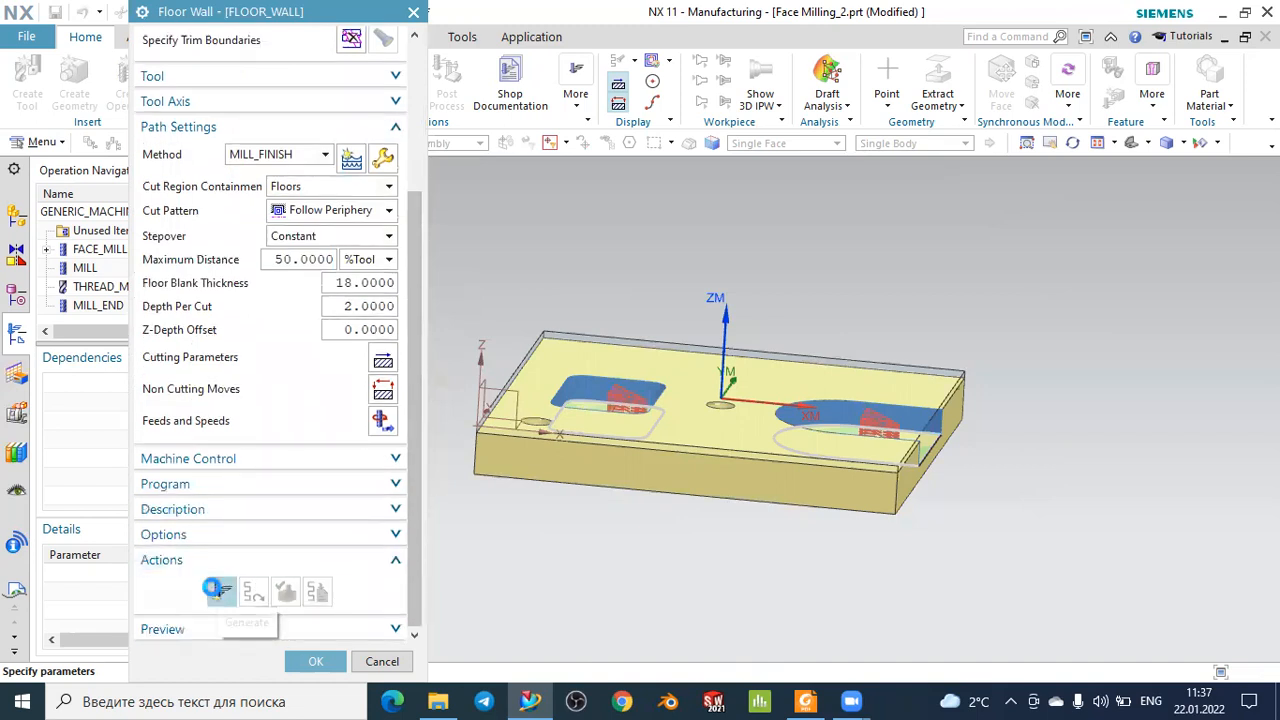
middle_click(813, 221)
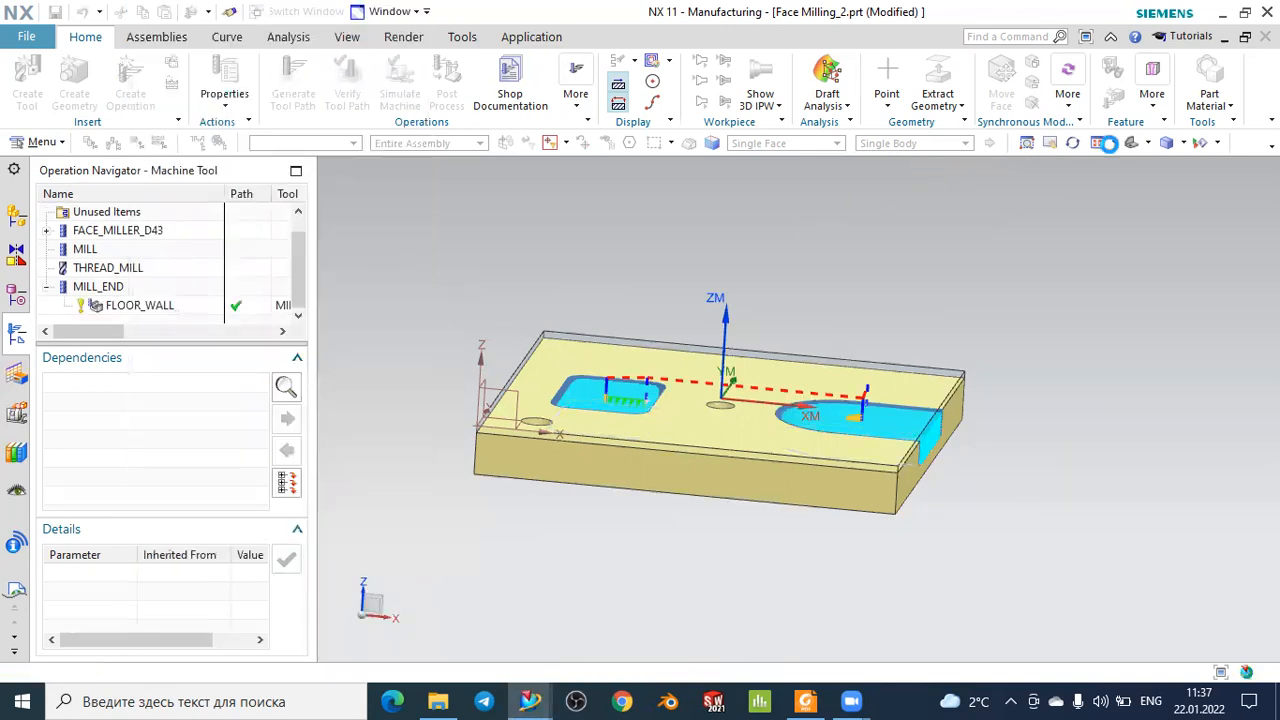
left_click(1130, 145)
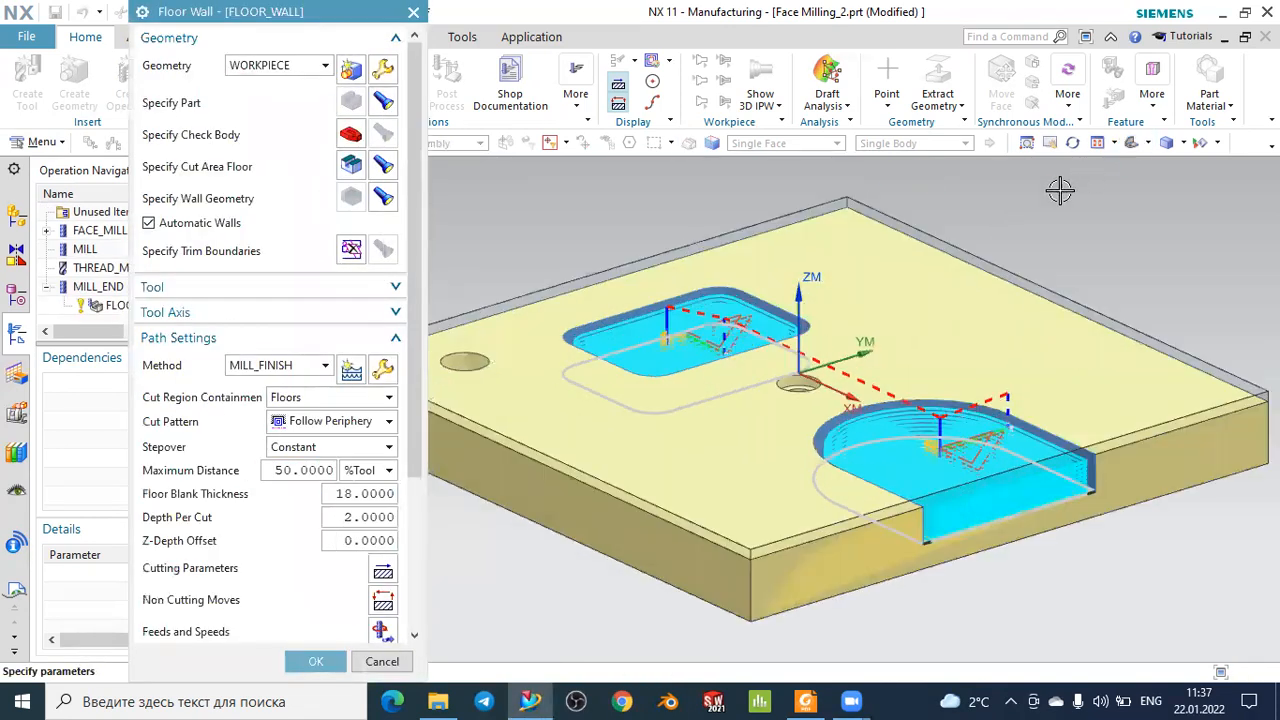
middle_click_drag(1000, 408, 785, 455)
scroll(635, 522, "up", 4)
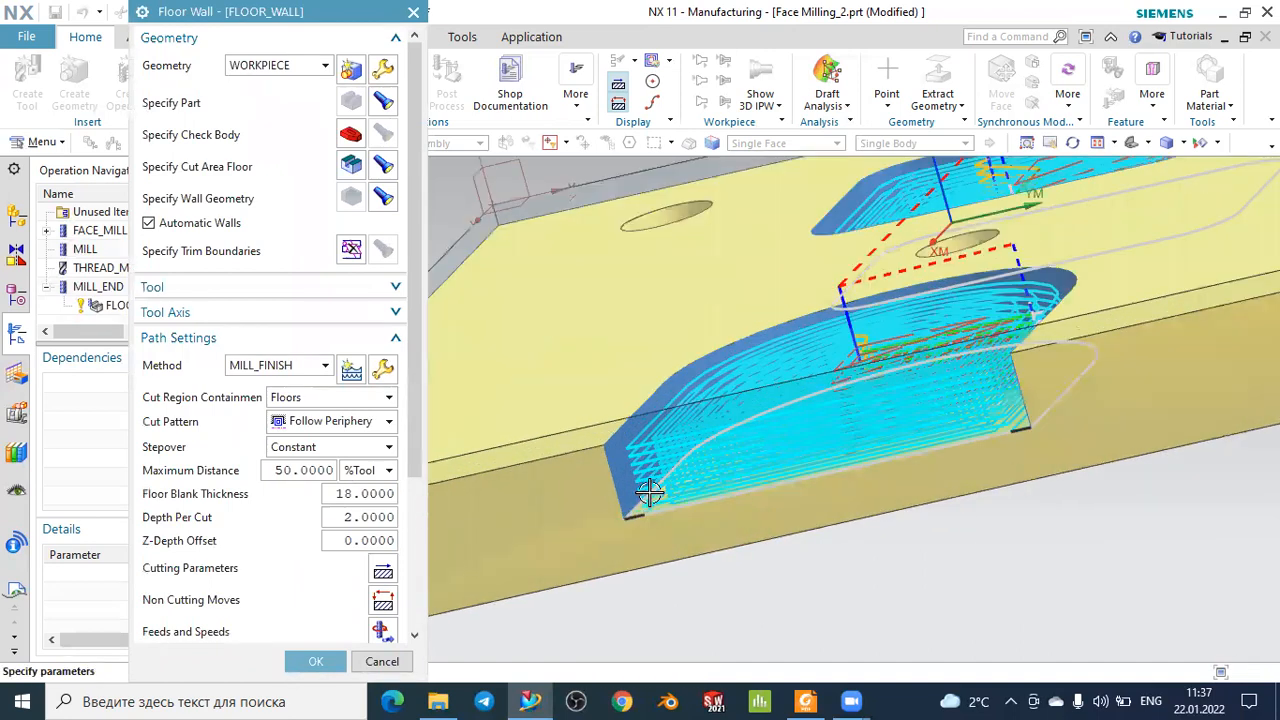
scroll(650, 492, "up", 2)
middle_click_drag(662, 462, 731, 272)
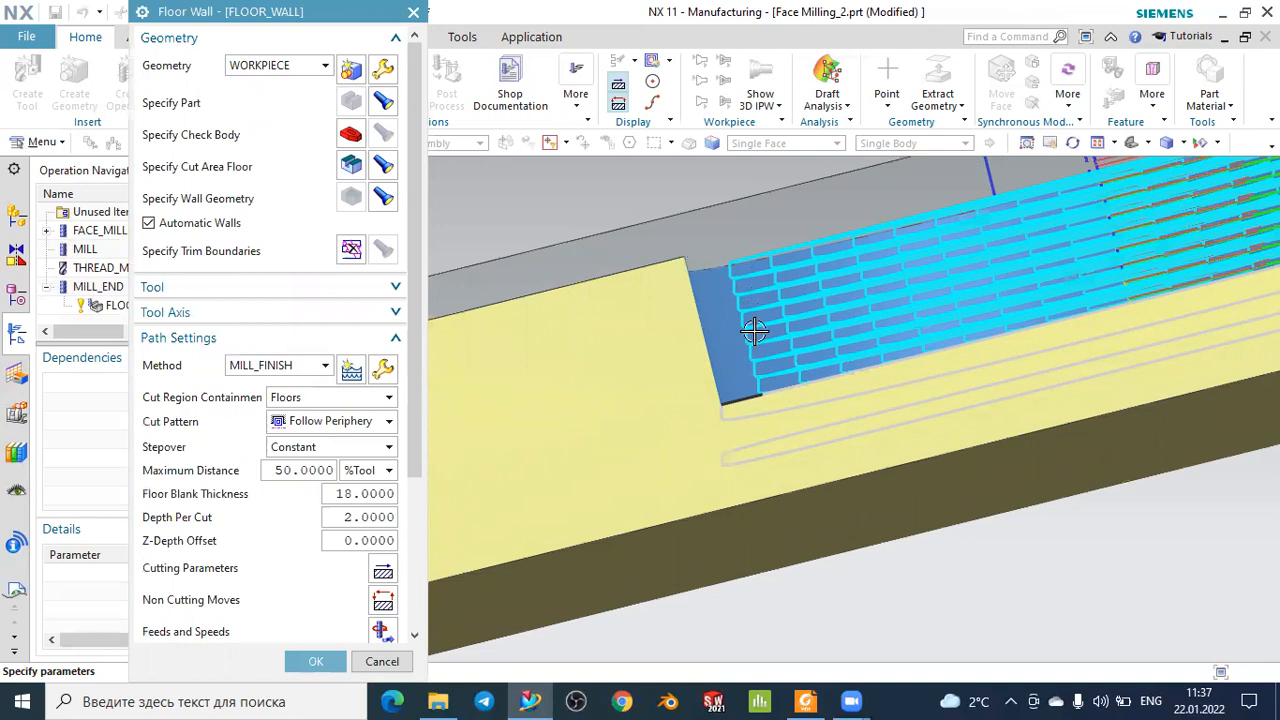
Examine the generated passes and travel moves across both pockets from several angles, ending in an isometric view.
scroll(853, 360, "down", 2)
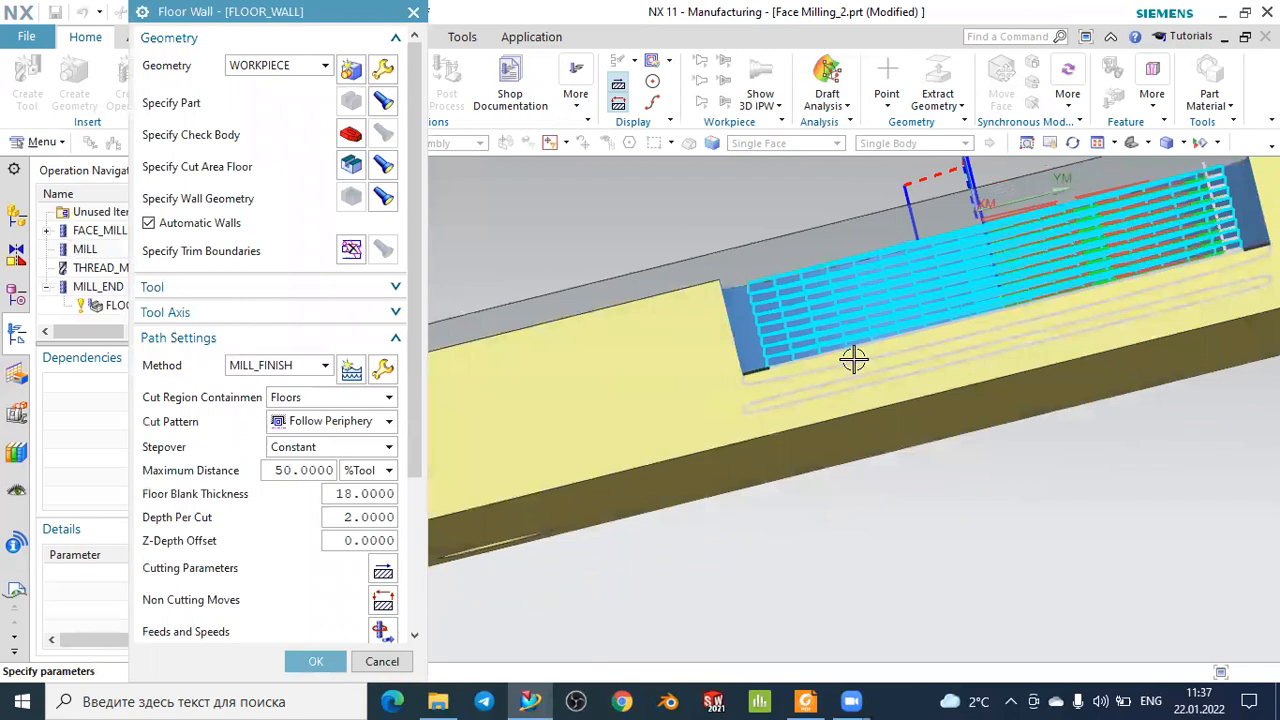
scroll(853, 360, "down", 3)
middle_click_drag(860, 357, 913, 360)
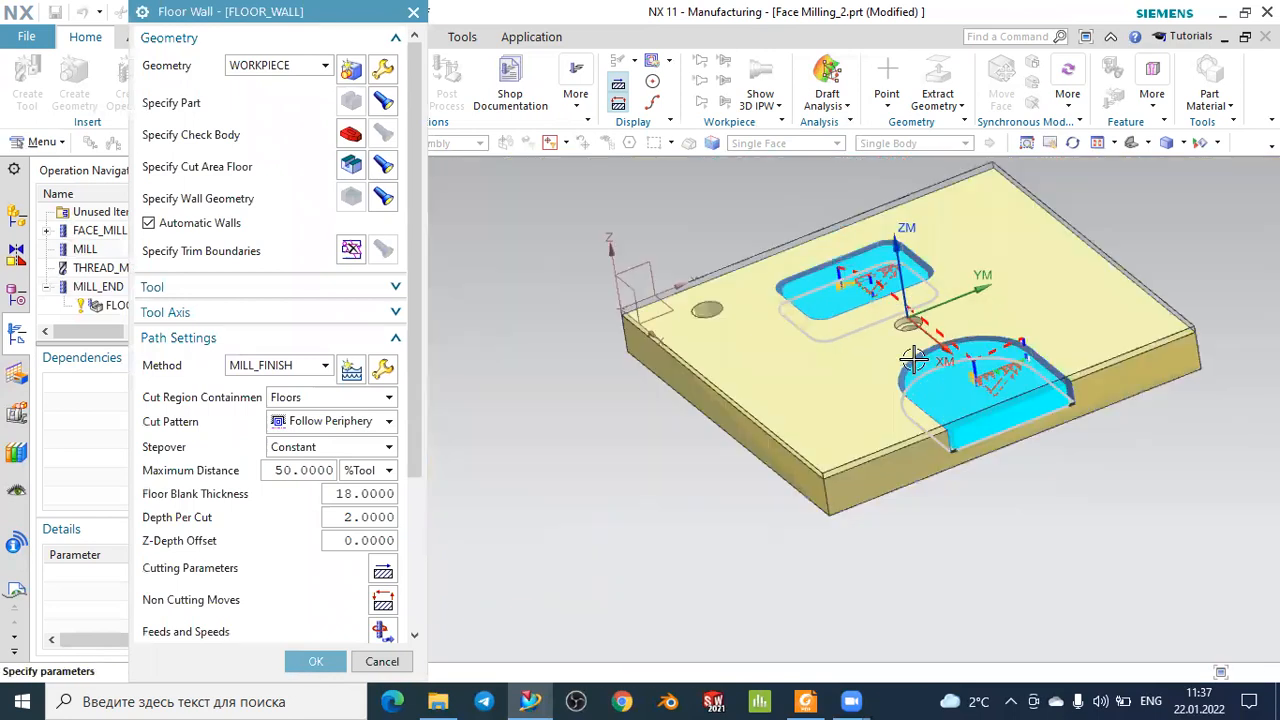
scroll(890, 275, "up", 3)
scroll(886, 268, "down", 2)
middle_click_drag(1055, 293, 1071, 197)
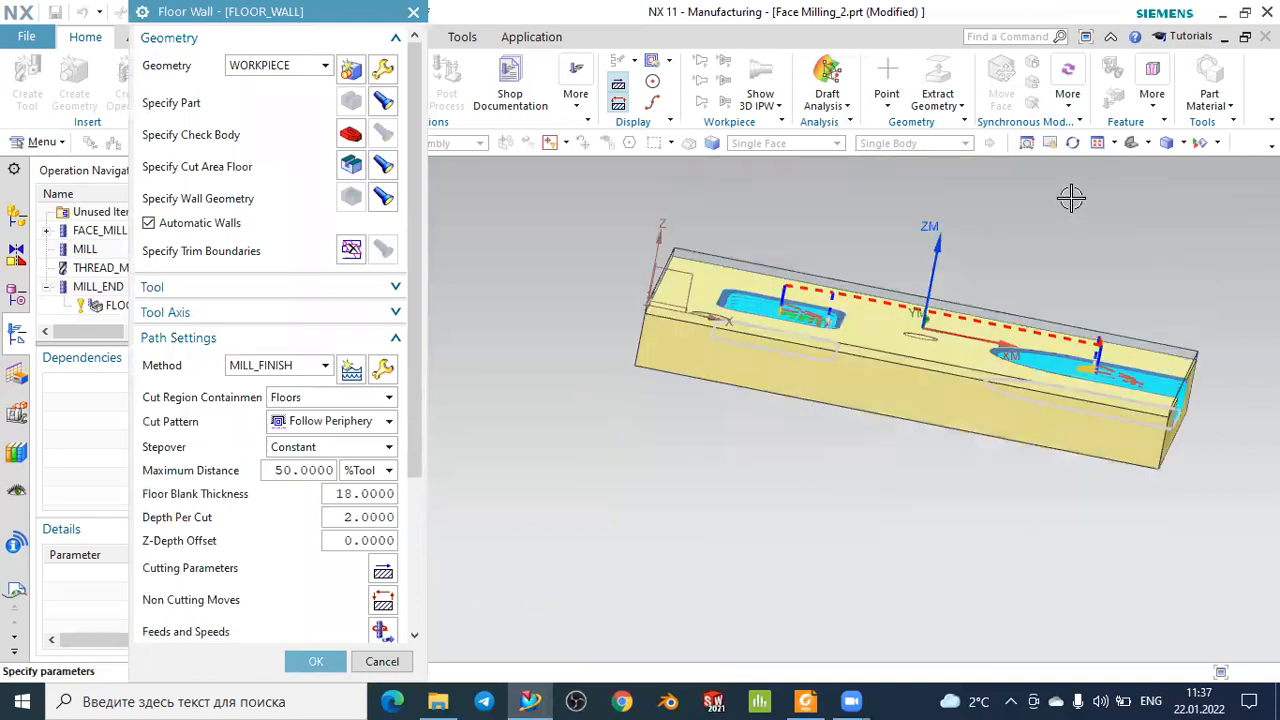
left_click(1129, 143)
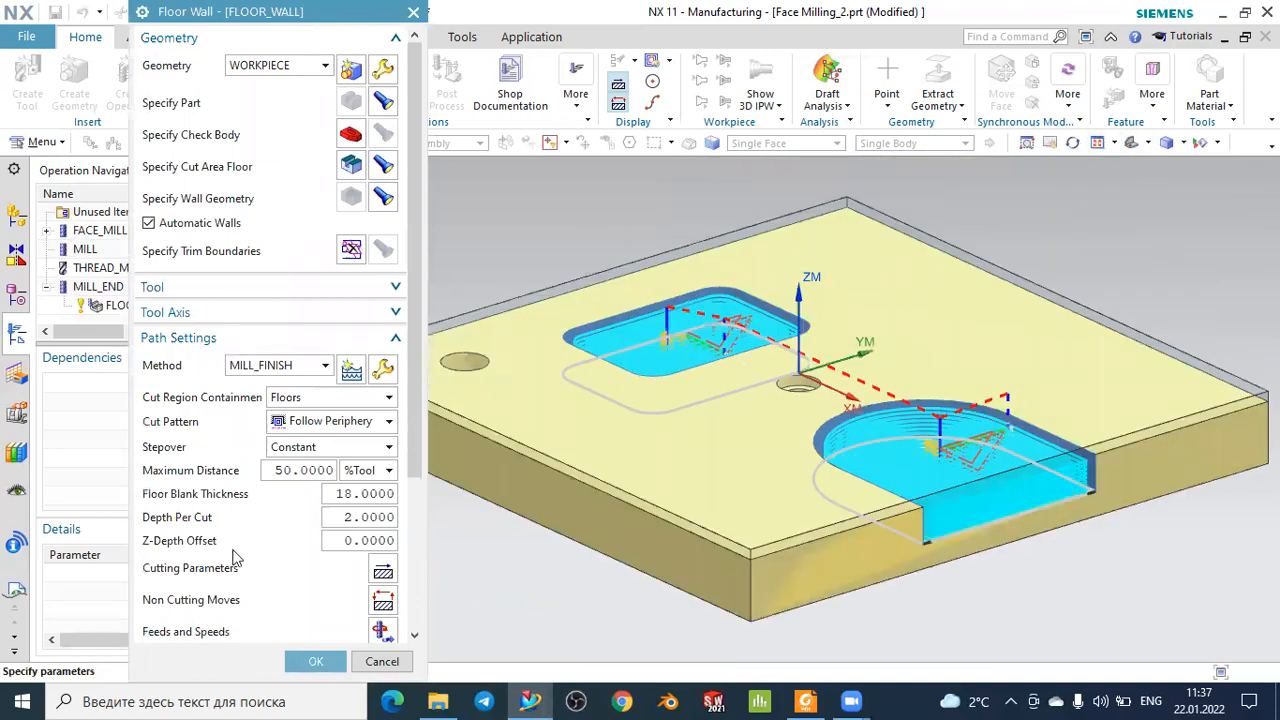
Verify the Follow Periphery tool path by playing its 3D Dynamic simulation at animation speed 5.
scroll(265, 537, "down", 5)
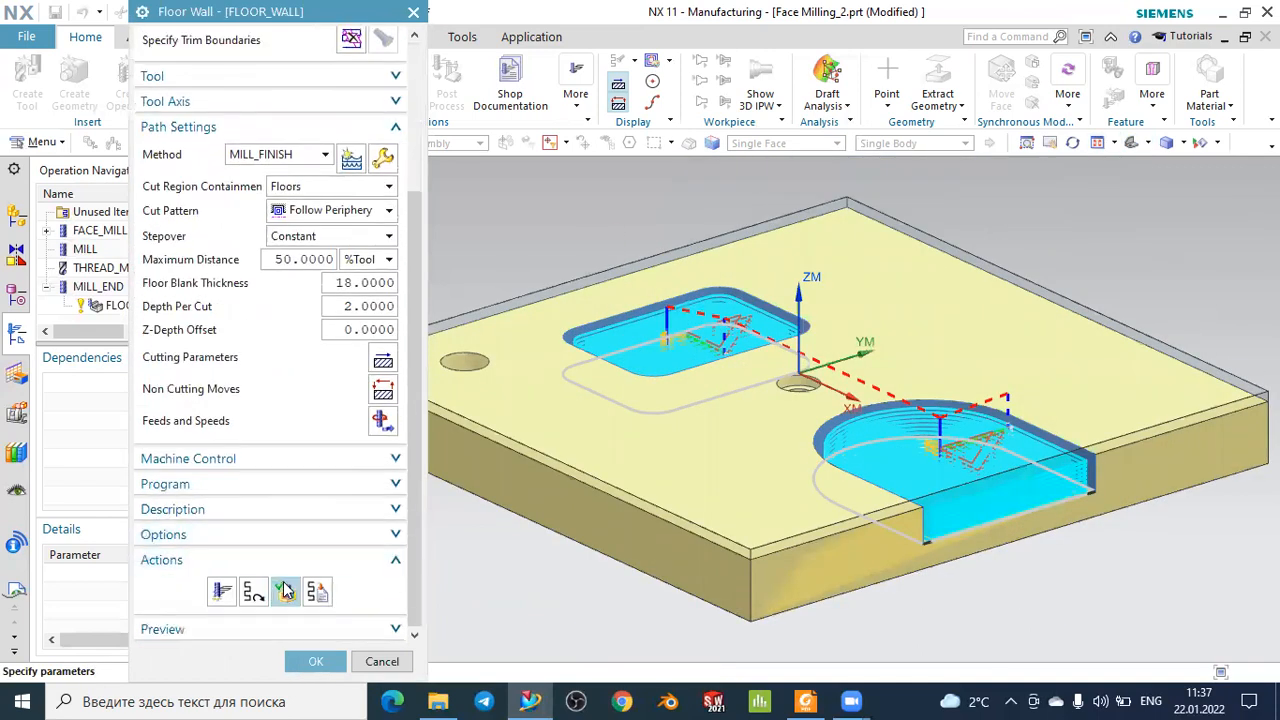
left_click(285, 593)
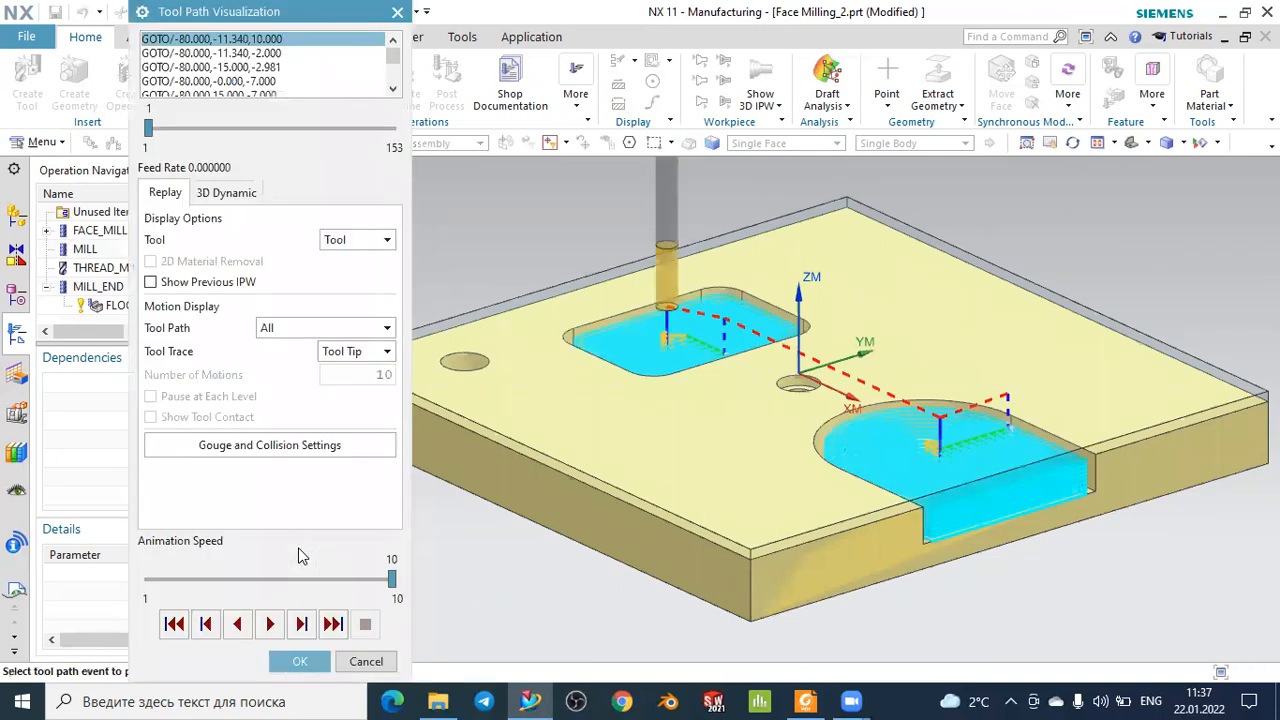
left_click(229, 194)
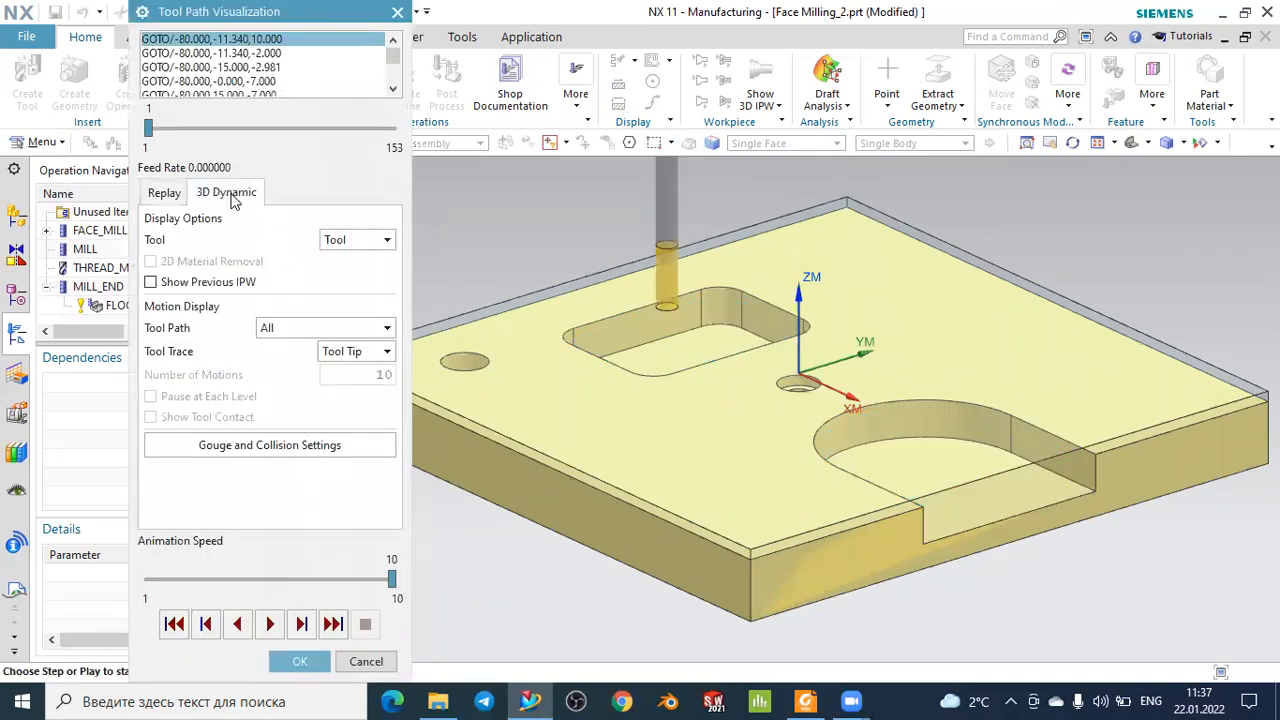
left_click_drag(391, 580, 258, 582)
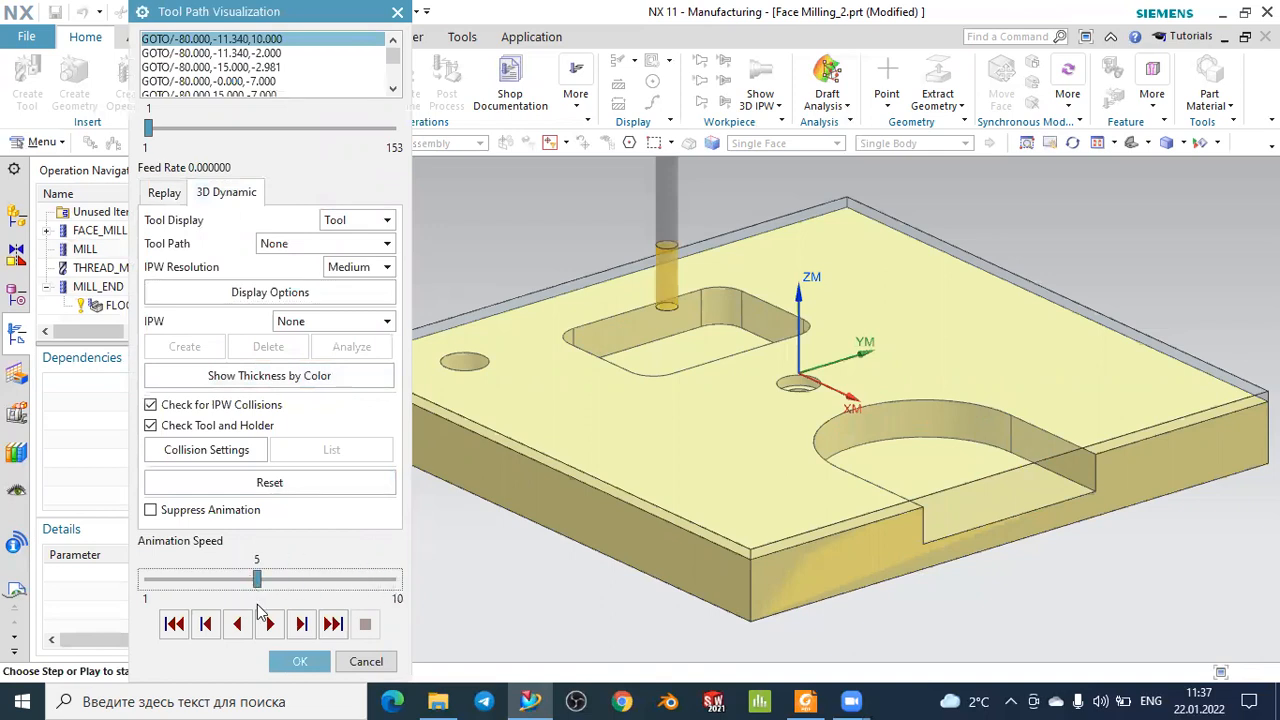
left_click(267, 624)
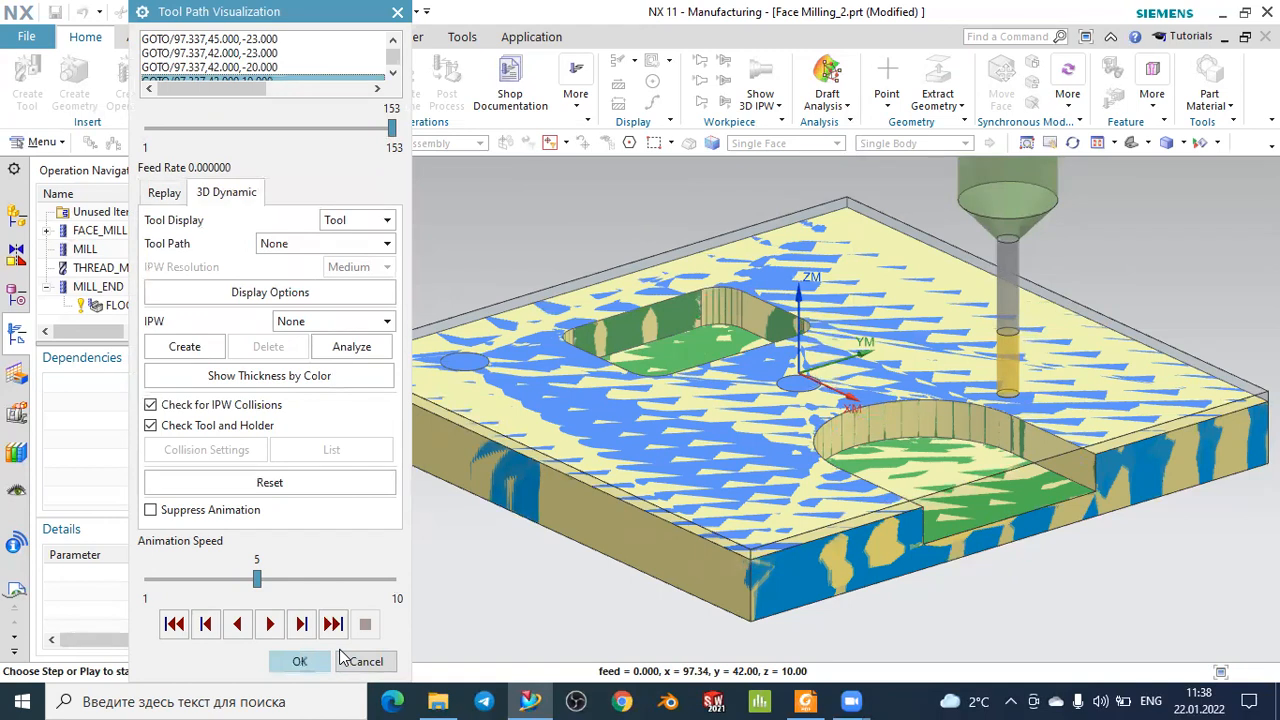
left_click(342, 657)
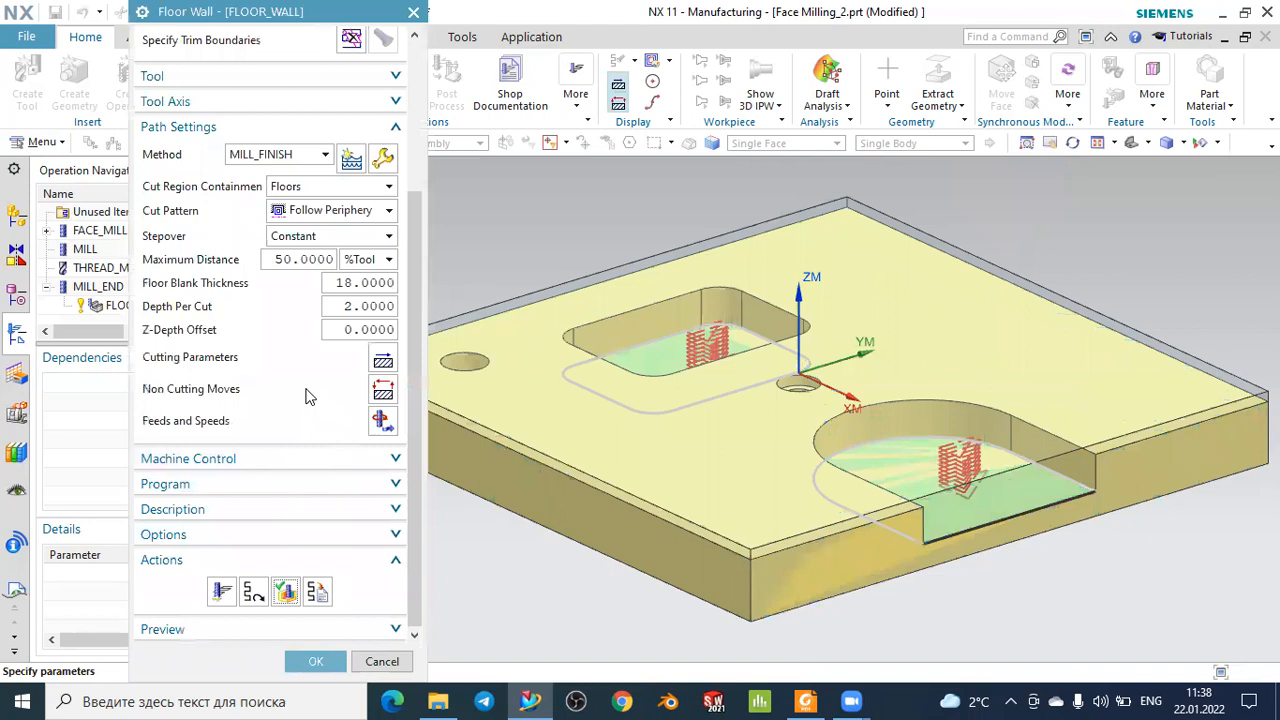
Set the FLOOR_WALL cut pattern to Follow Part, then generate and replay the tool path.
double_click(362, 309)
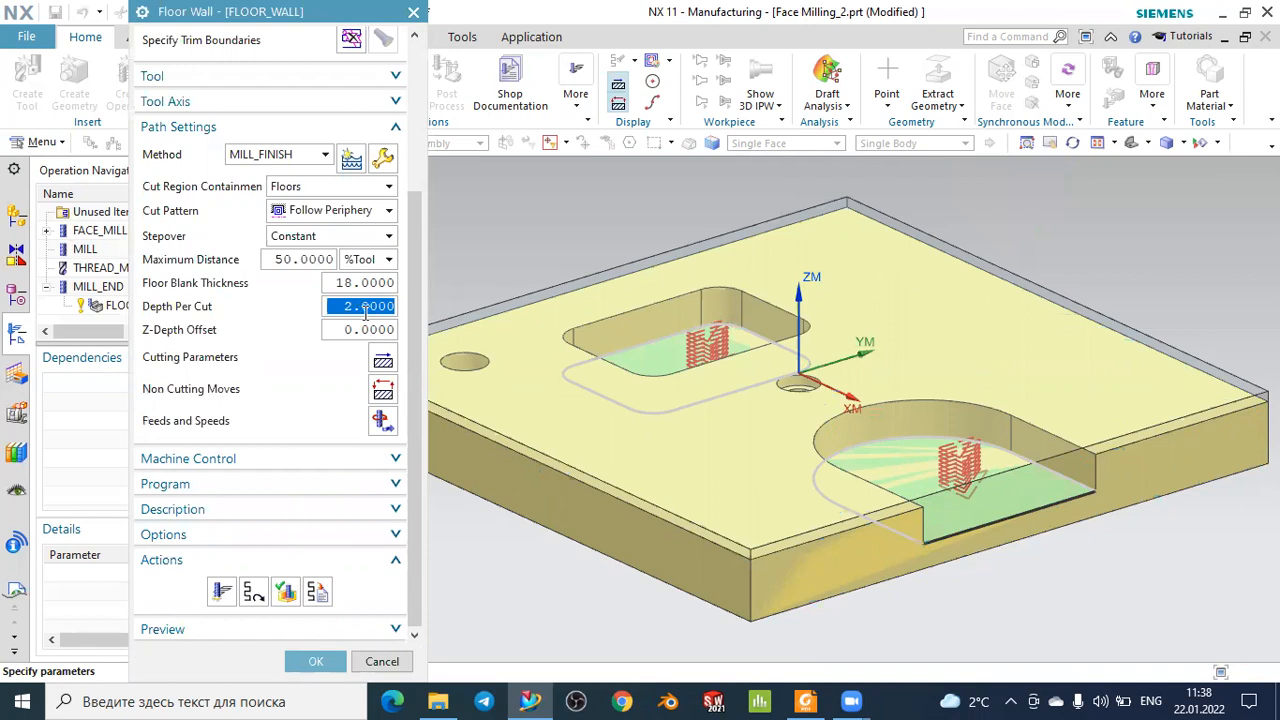
left_click(331, 210)
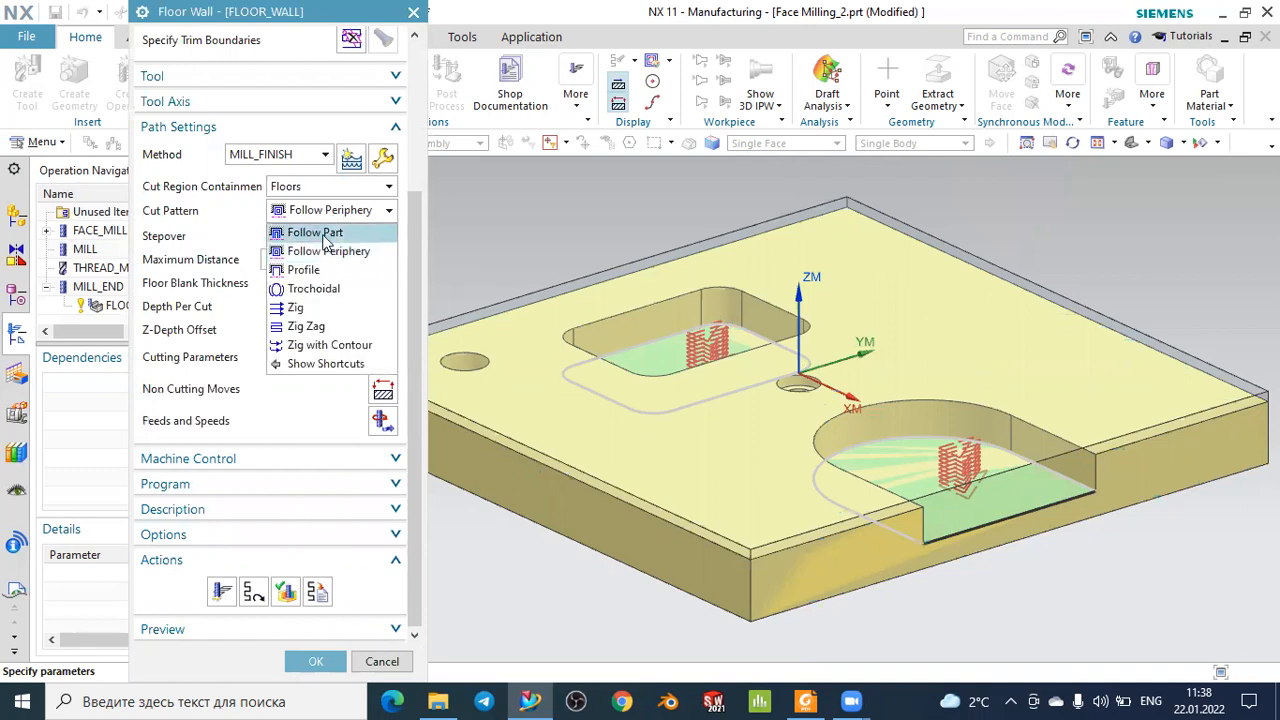
left_click(322, 234)
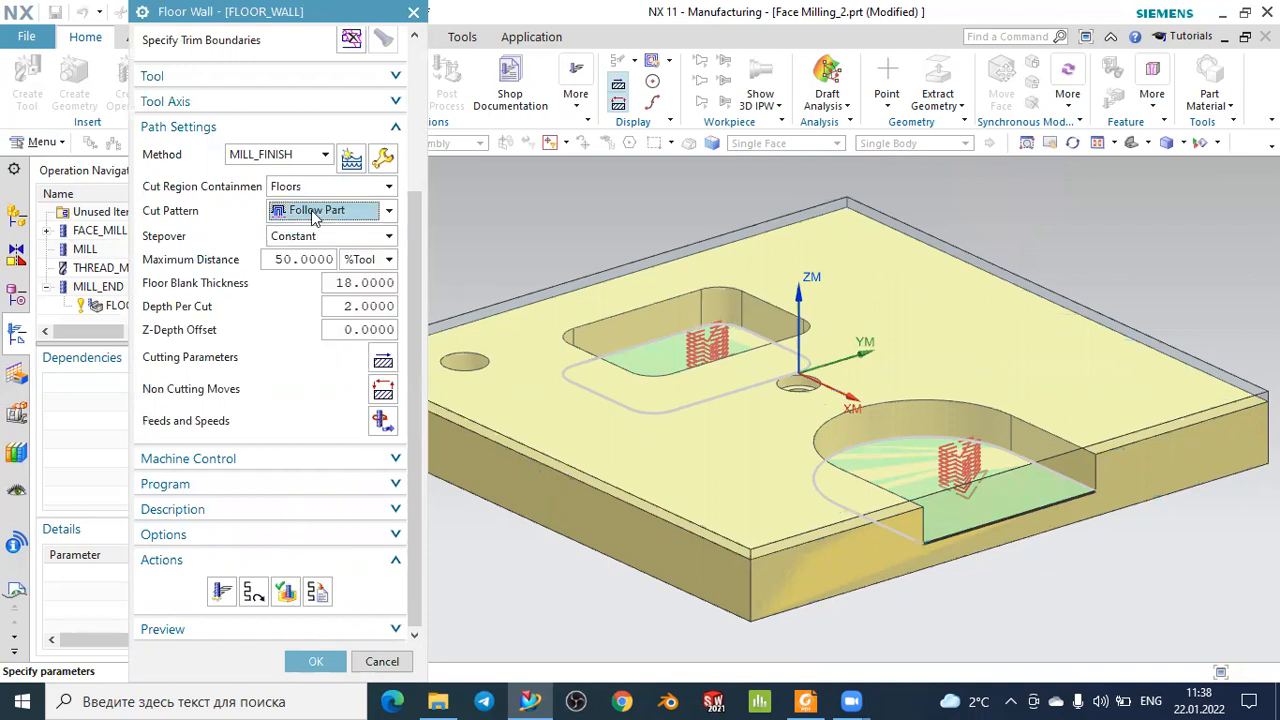
left_click(220, 590)
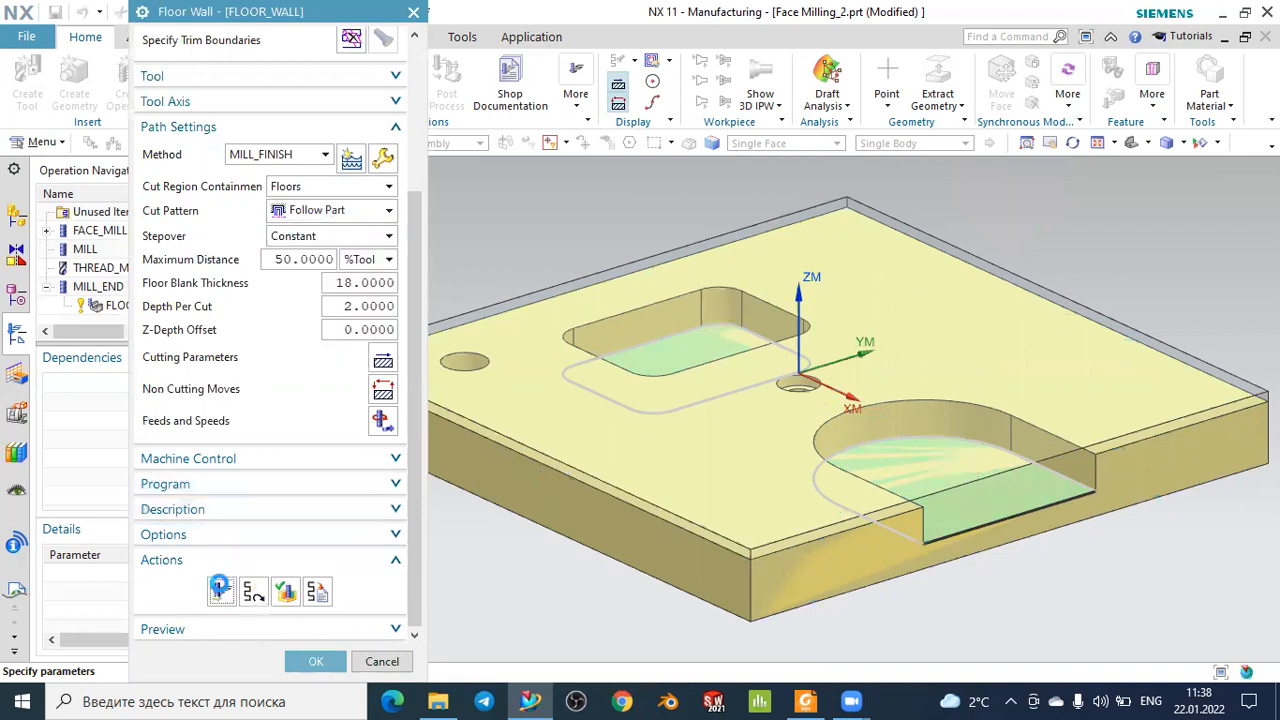
middle_click(365, 476)
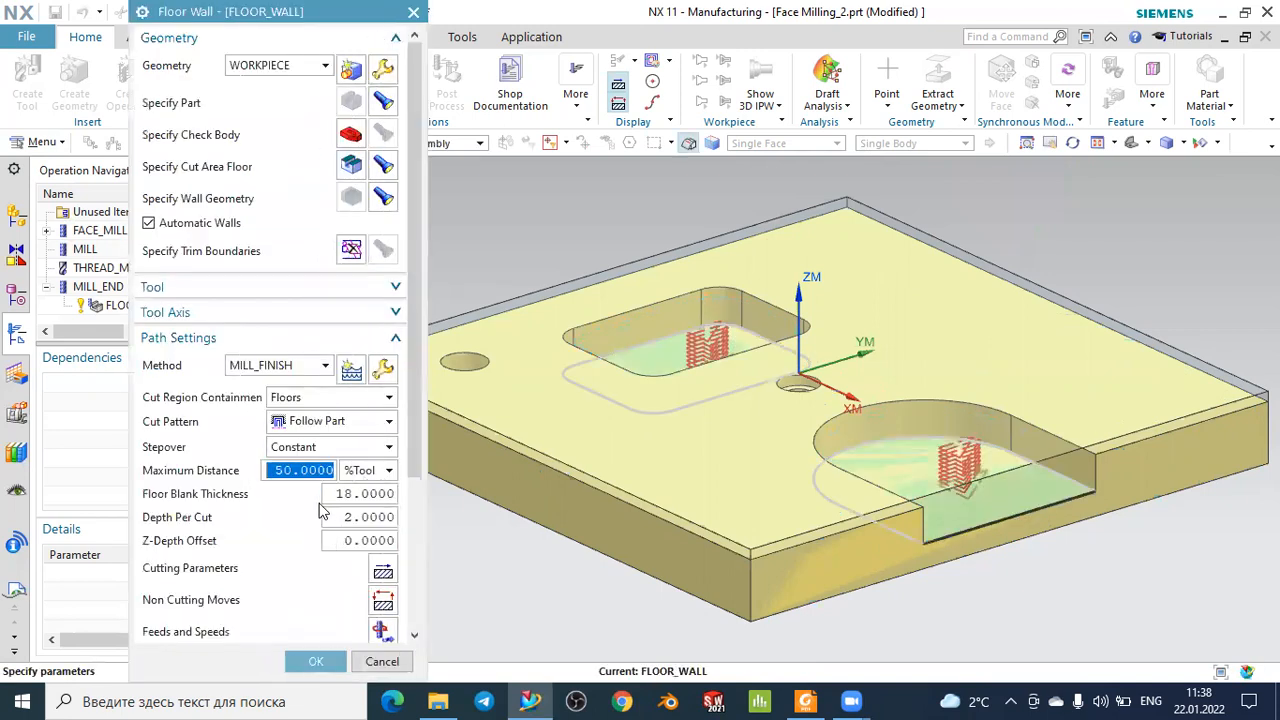
scroll(320, 511, "down", 2)
left_click(253, 632)
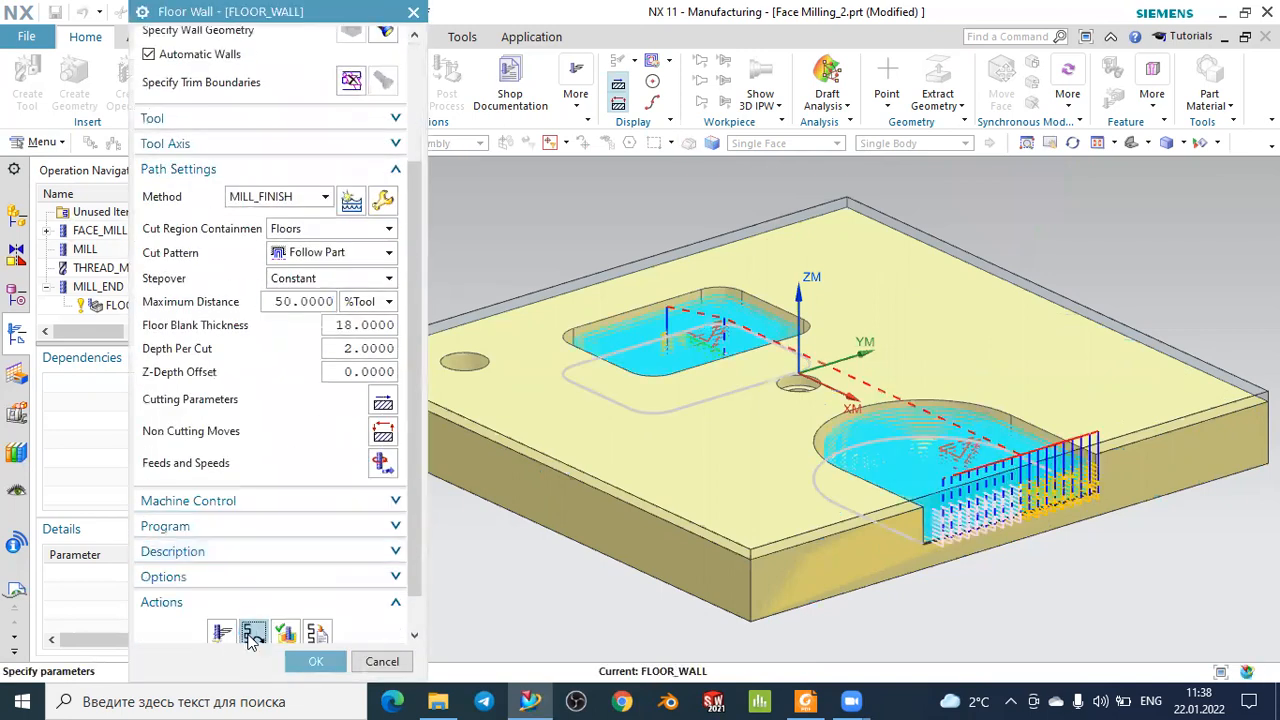
Verify the Follow Part tool path by playing its 3D Dynamic simulation to the end.
scroll(377, 580, "down", 1)
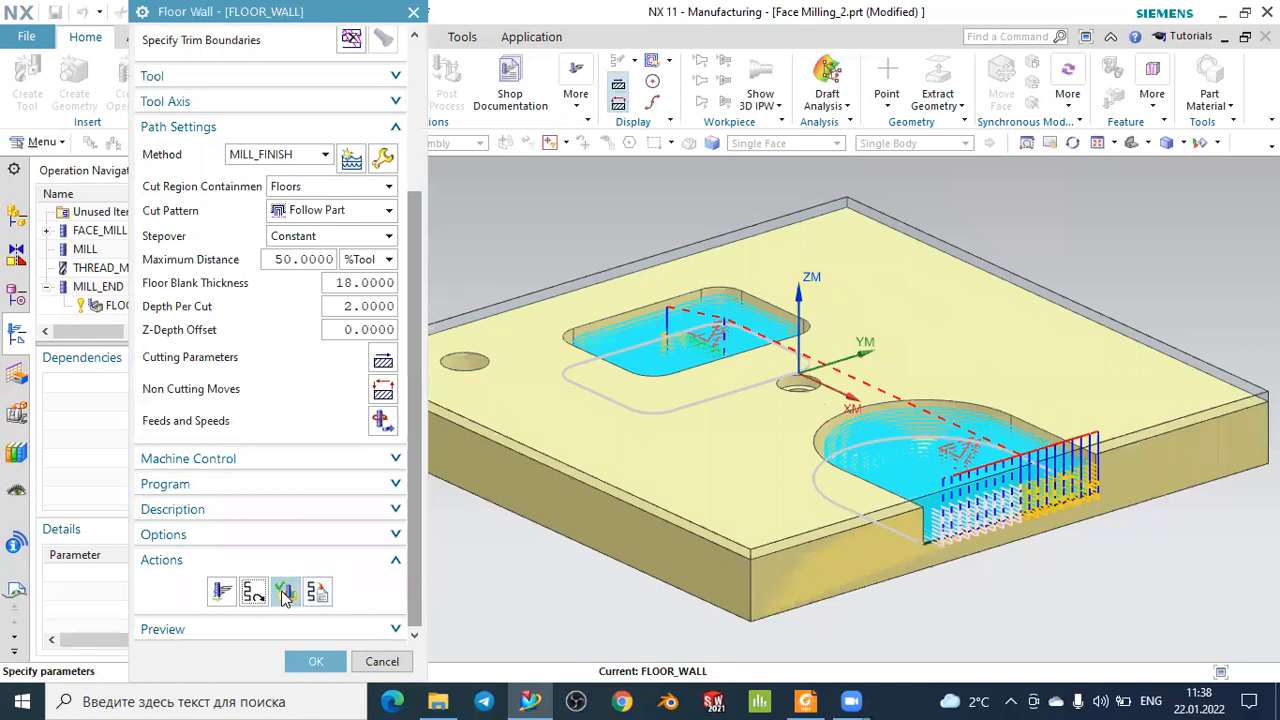
left_click(285, 593)
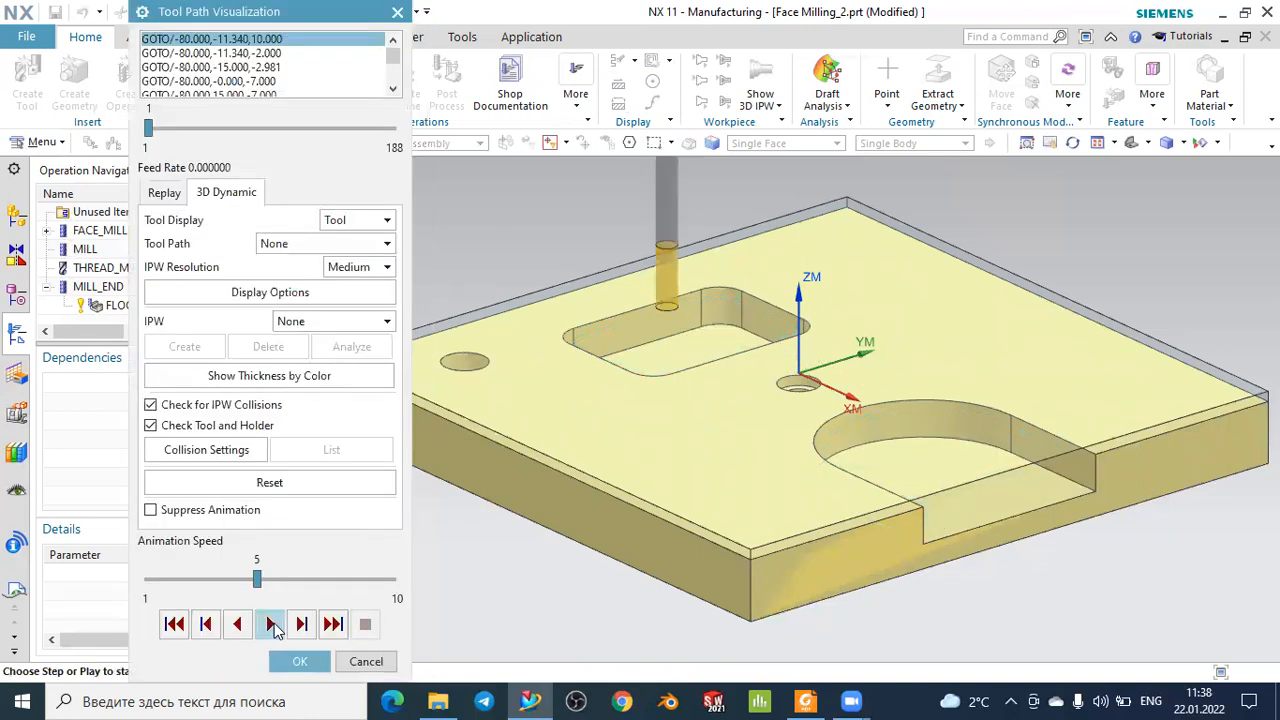
left_click(270, 622)
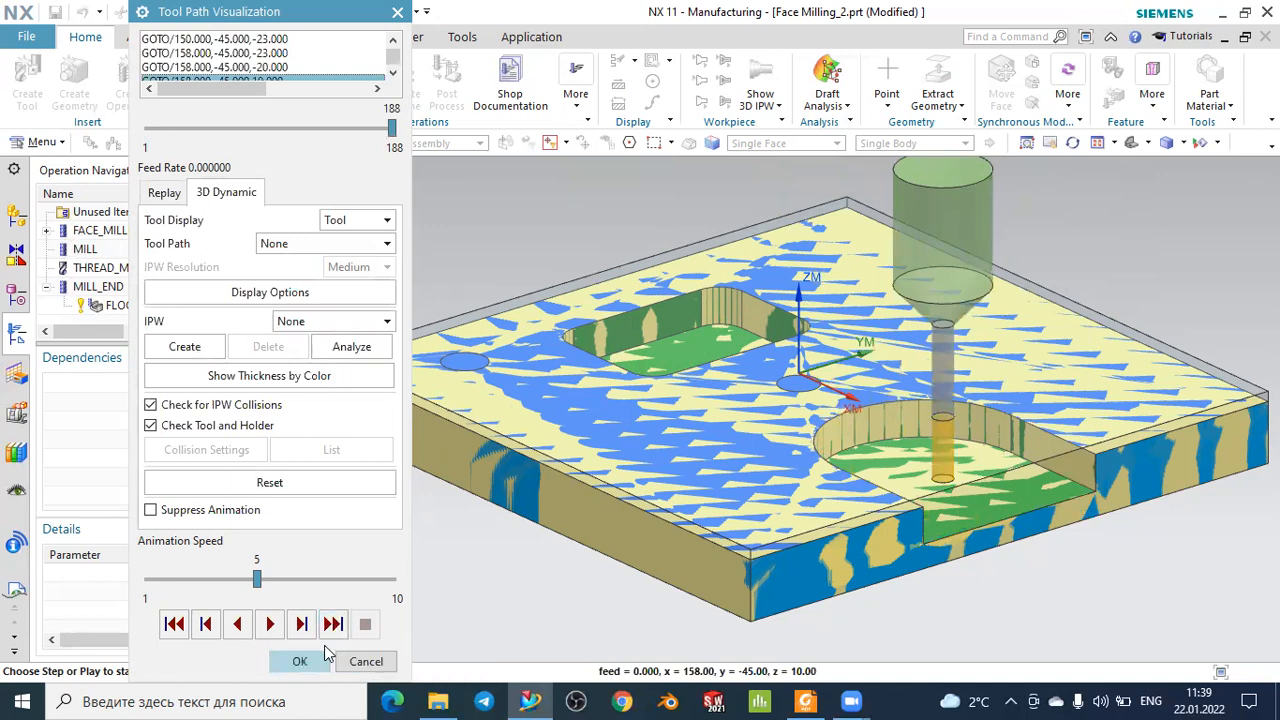
left_click(305, 662)
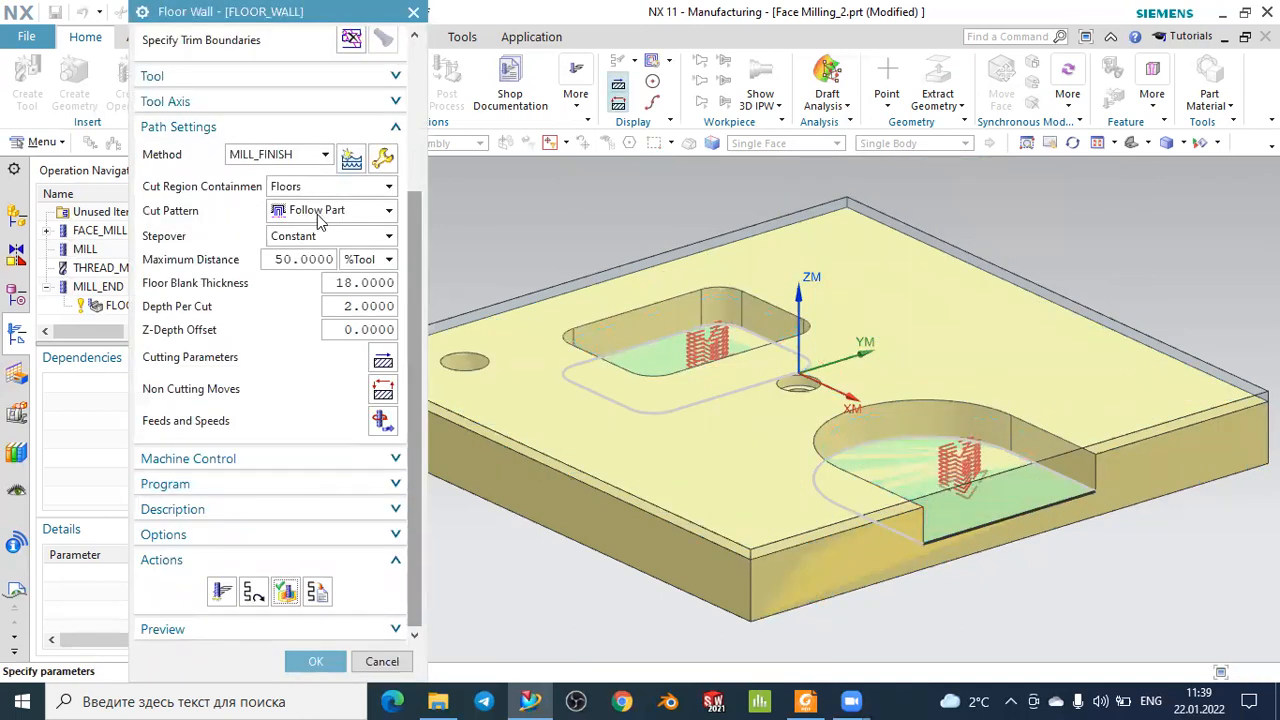
Keep the cut pattern at Follow Part and set the operation's method to MILL_ROUGH.
left_click(320, 212)
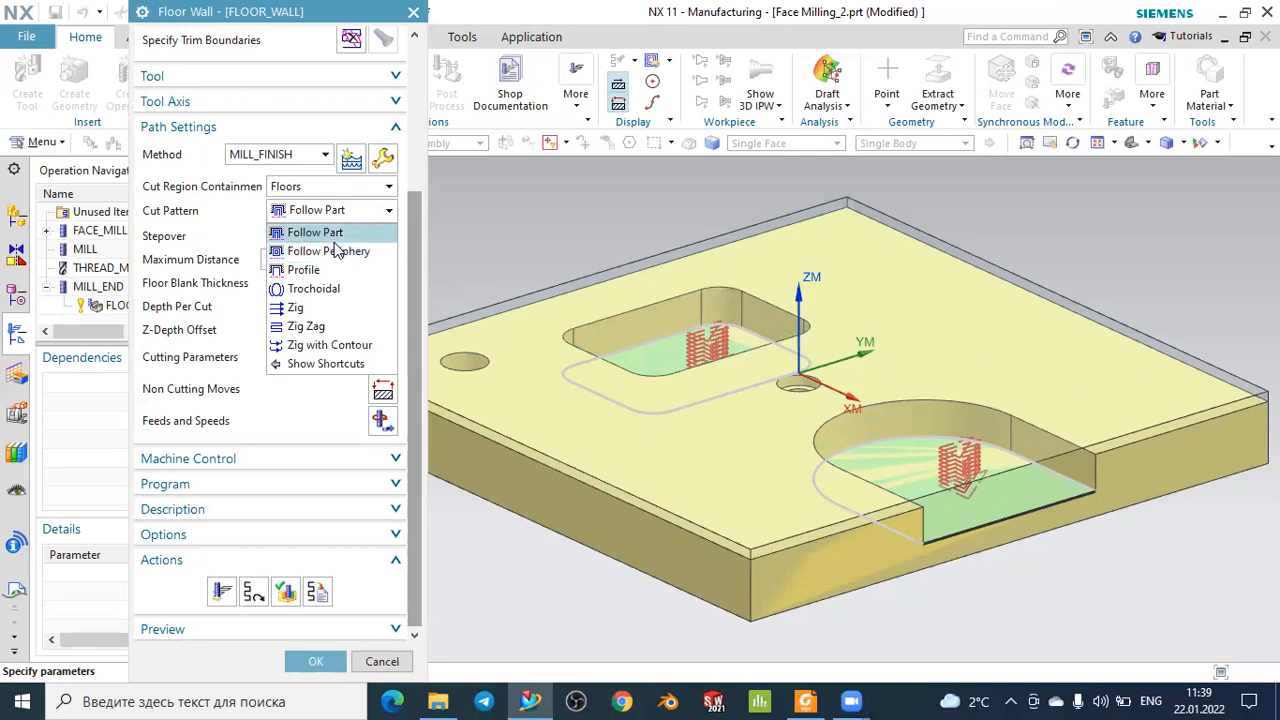
left_click(334, 242)
scroll(300, 262, "up", 3)
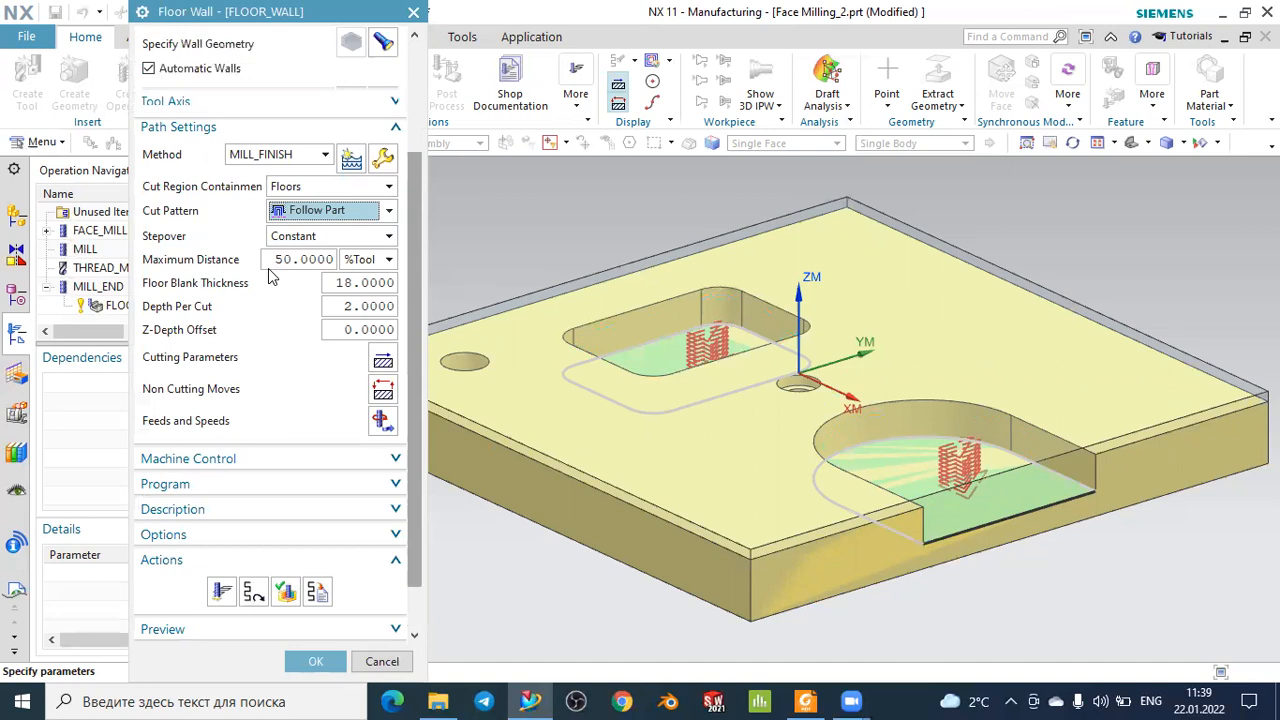
left_click(272, 270)
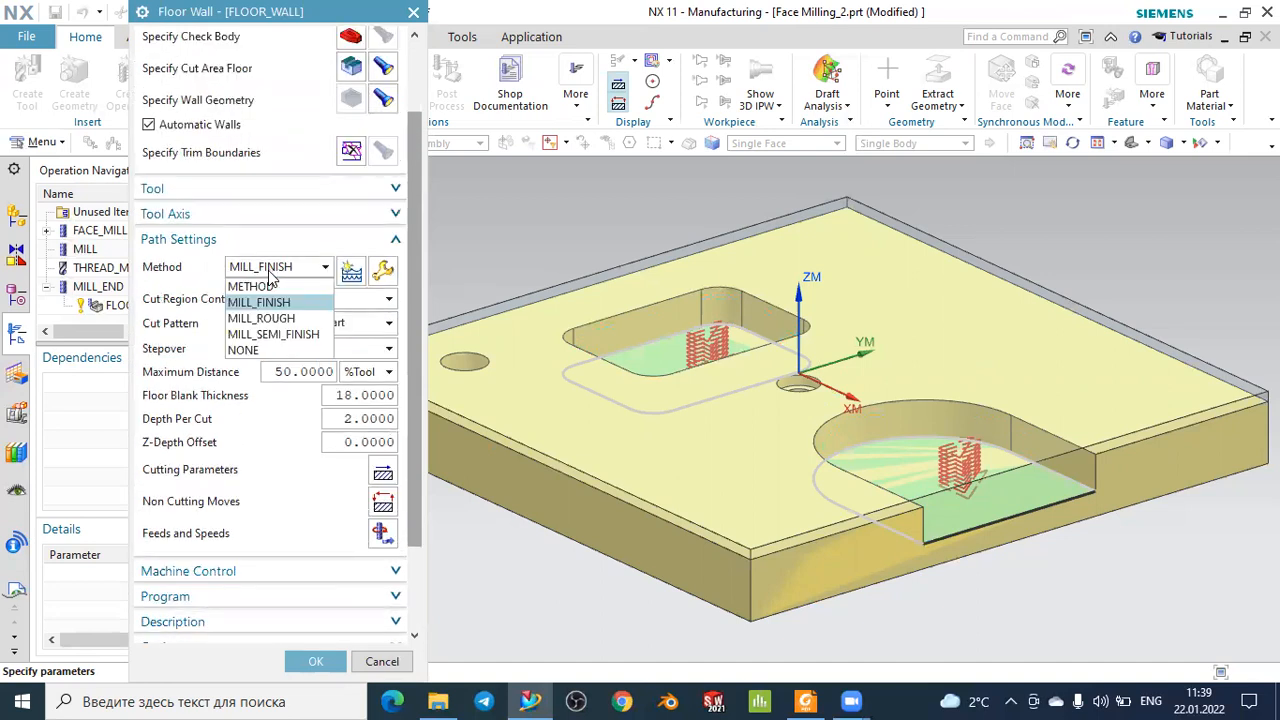
left_click(270, 318)
middle_click(270, 316)
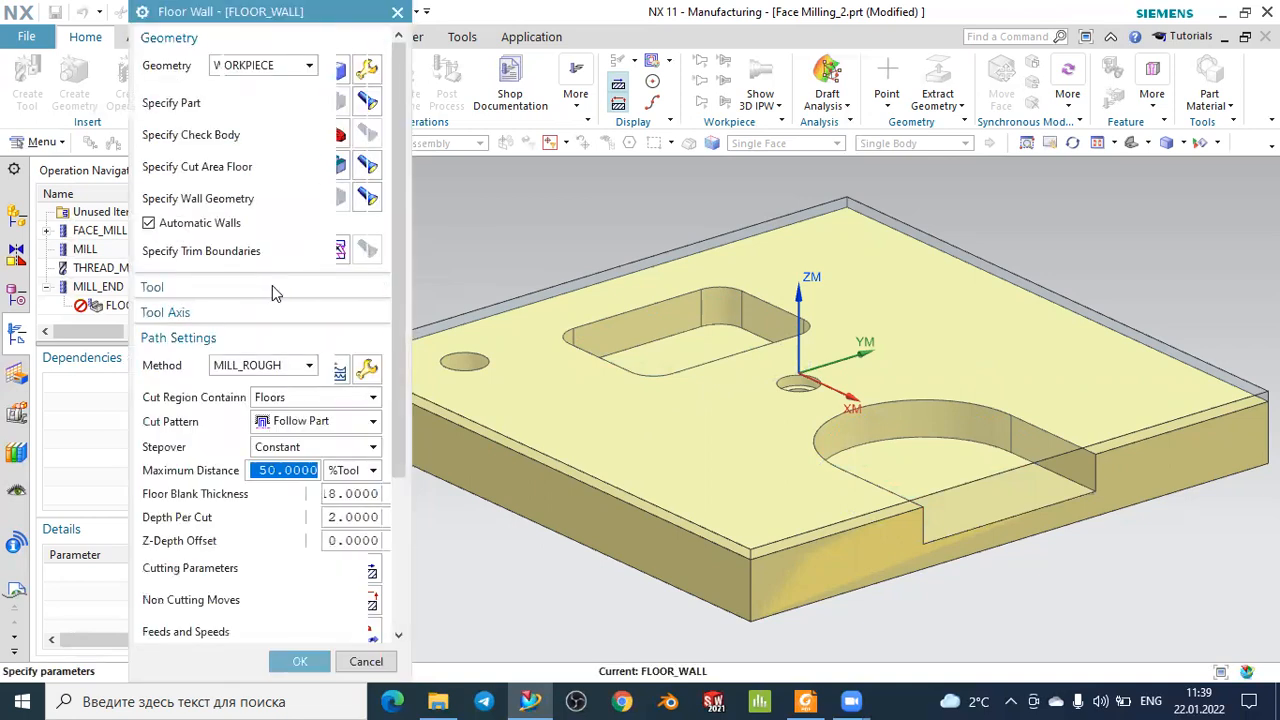
Set the wall stock and the final floor stock to 1 in the operation's cutting parameters.
scroll(274, 292, "down", 3)
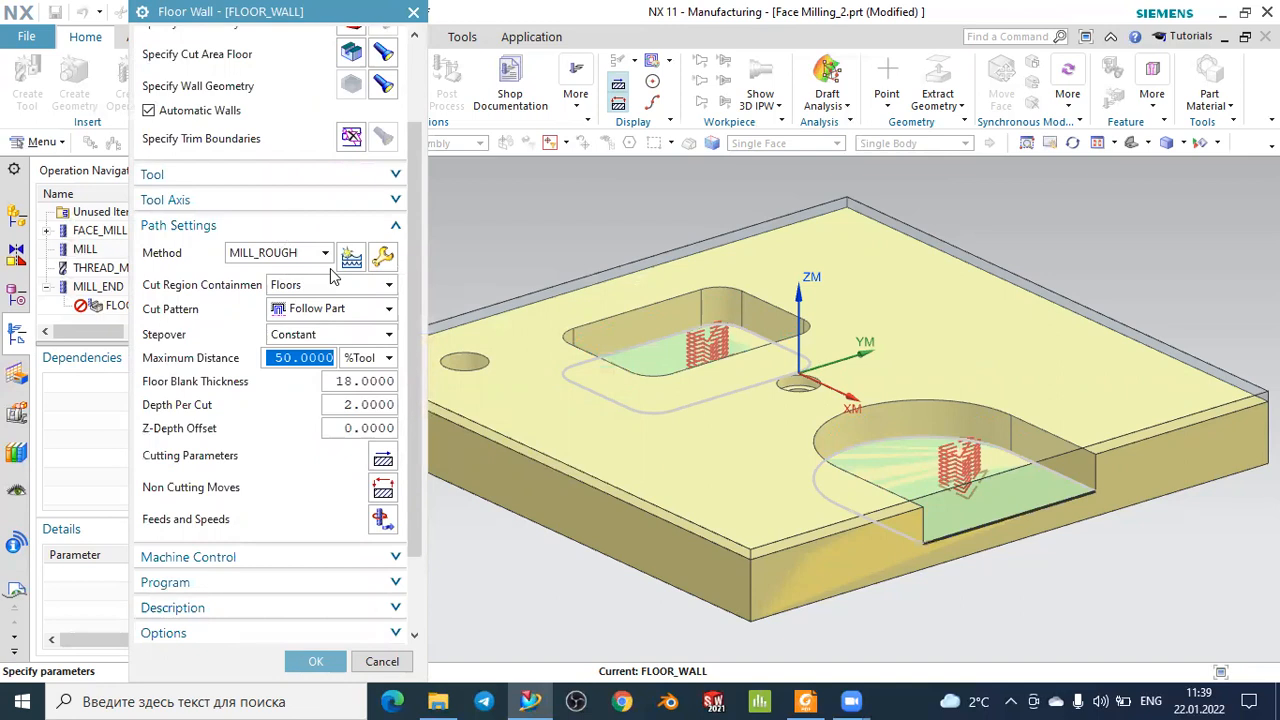
scroll(362, 362, "down", 2)
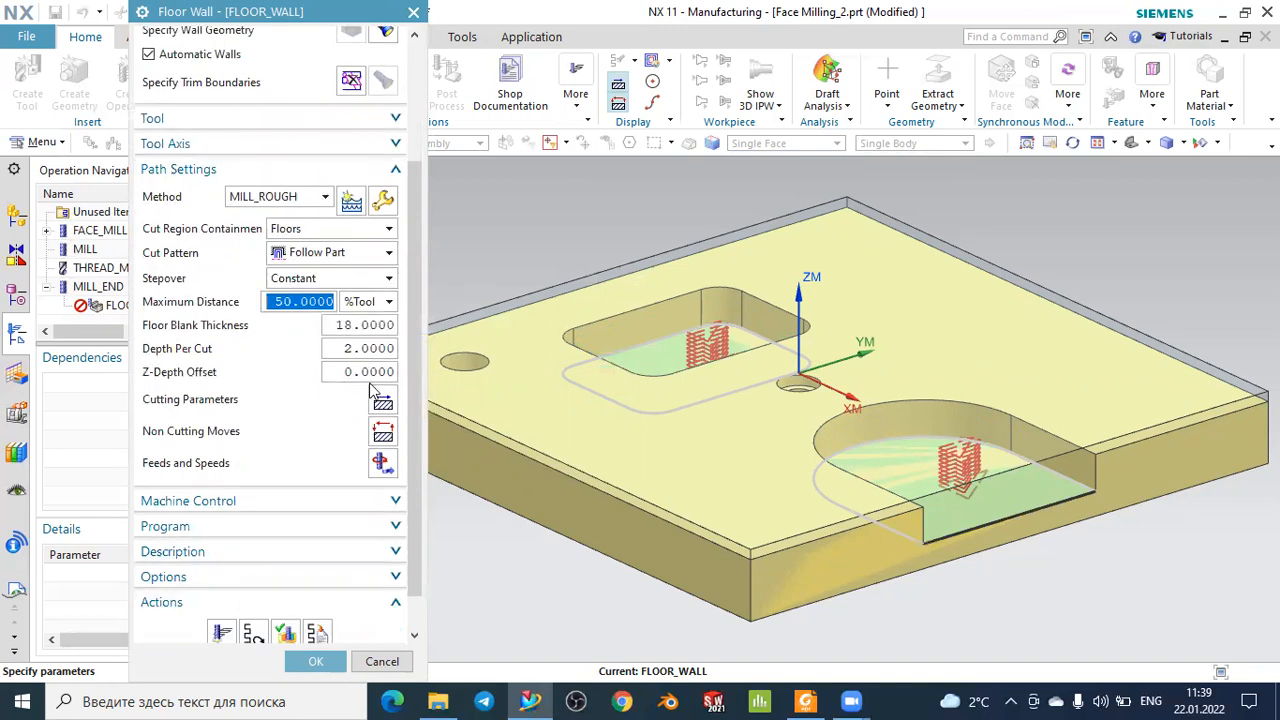
left_click(384, 398)
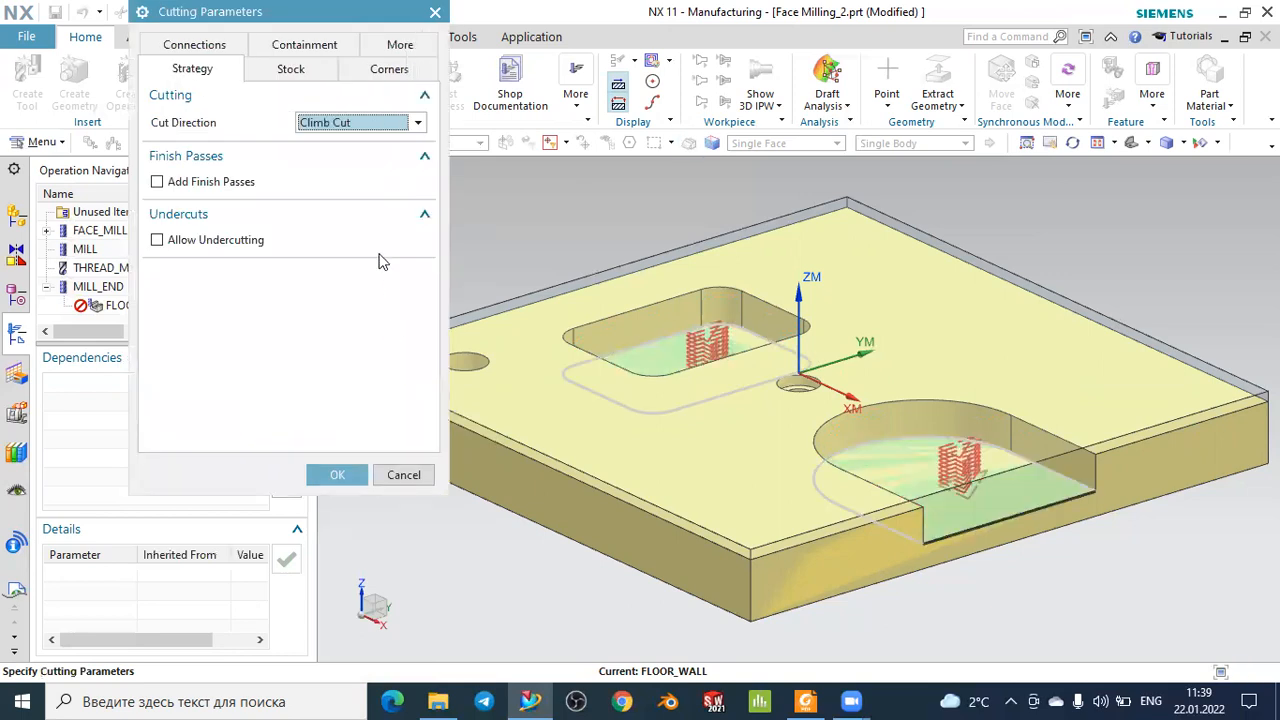
left_click(304, 72)
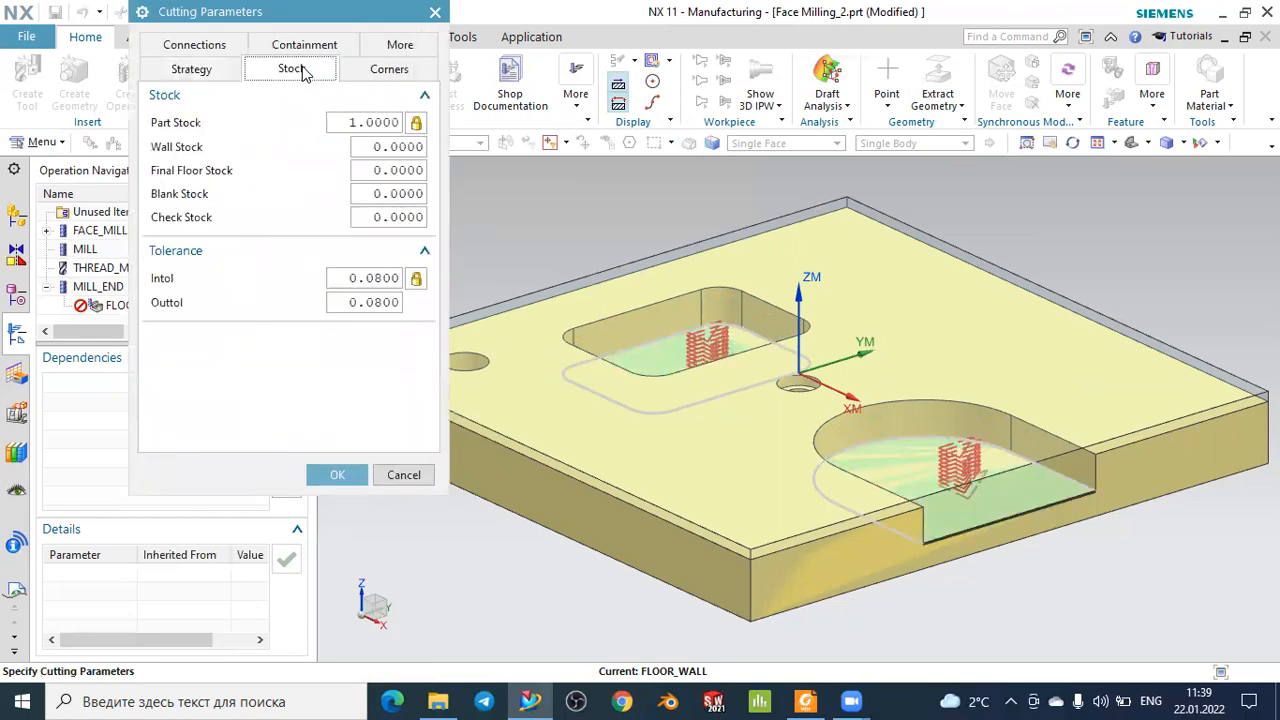
left_click(398, 147)
double_click(398, 147)
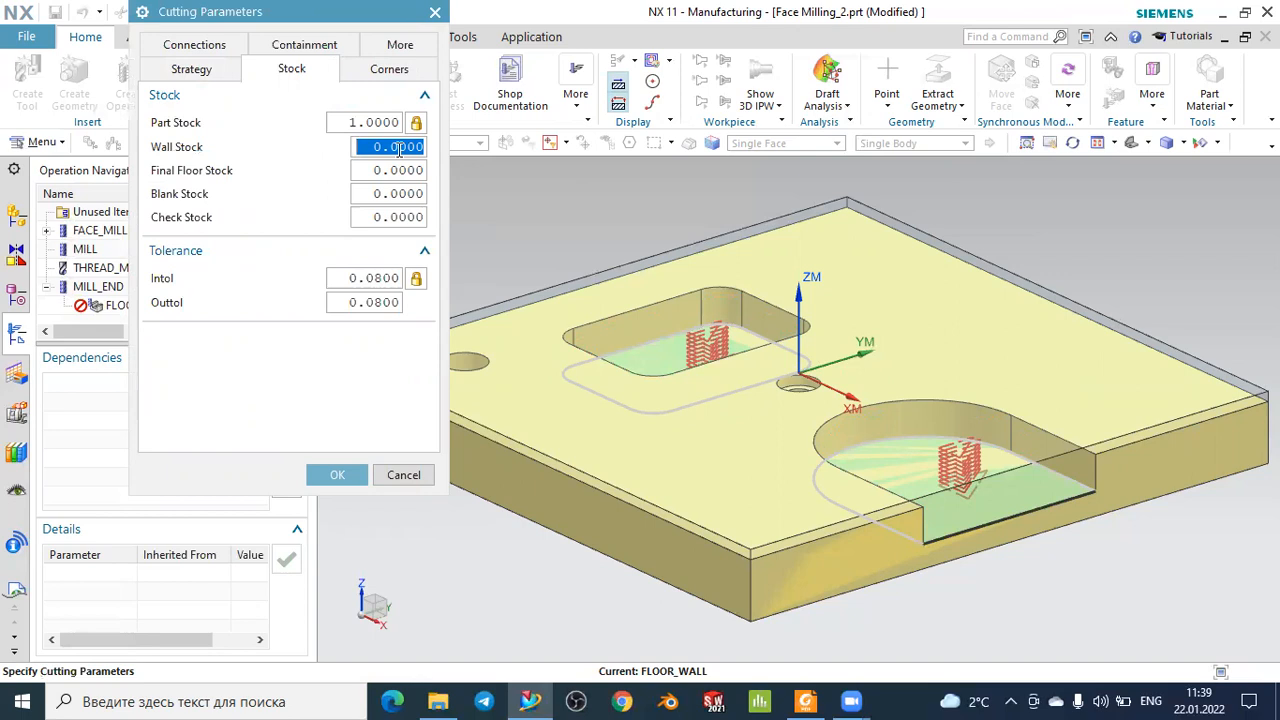
type("1")
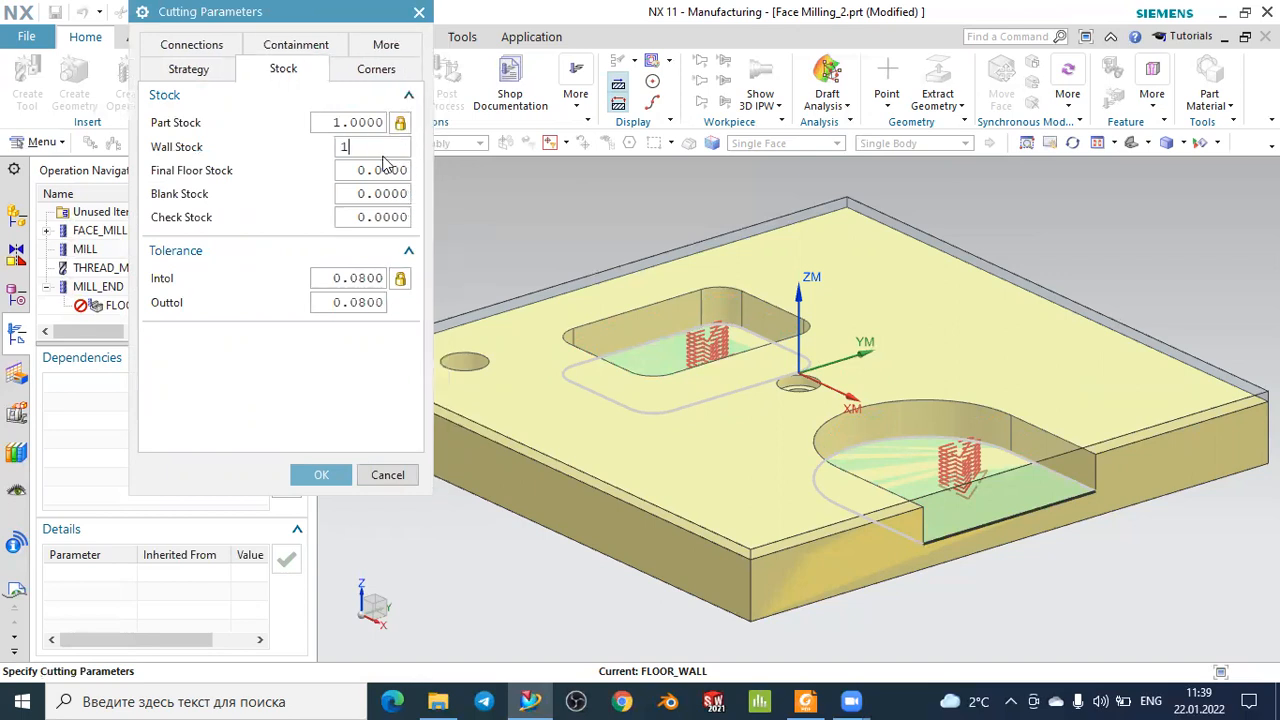
double_click(384, 172)
type("1")
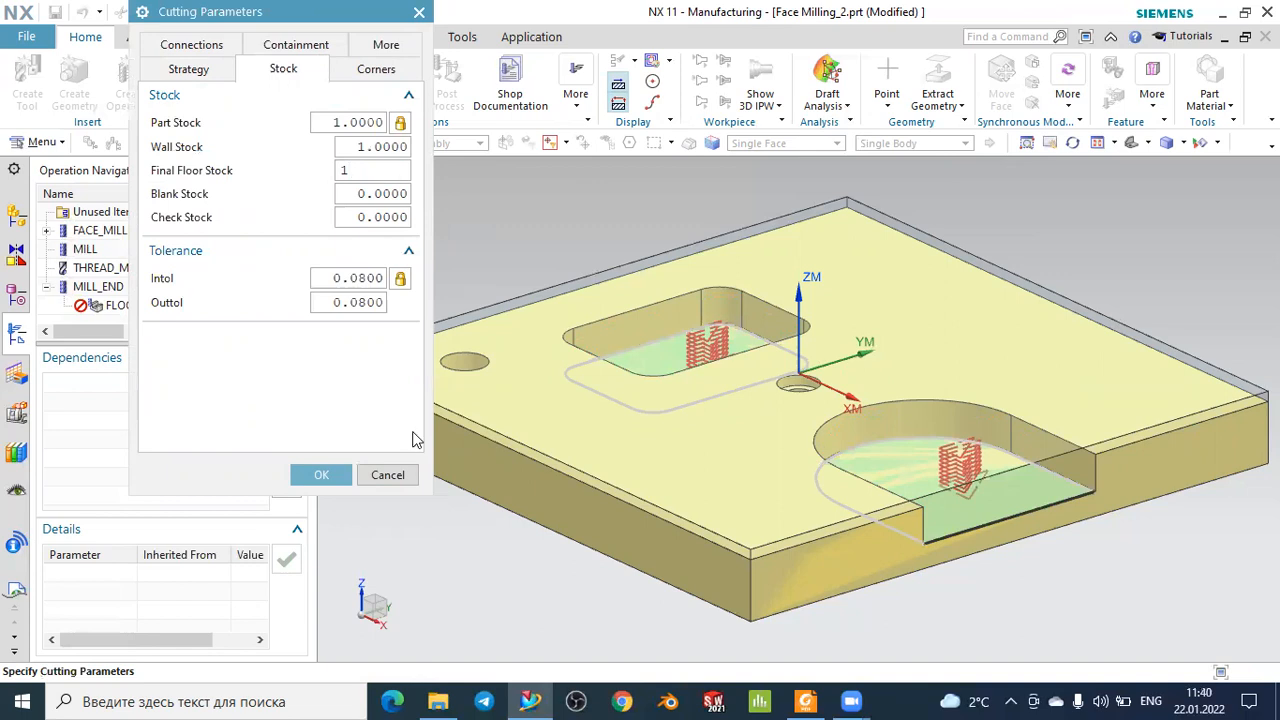
left_click(321, 475)
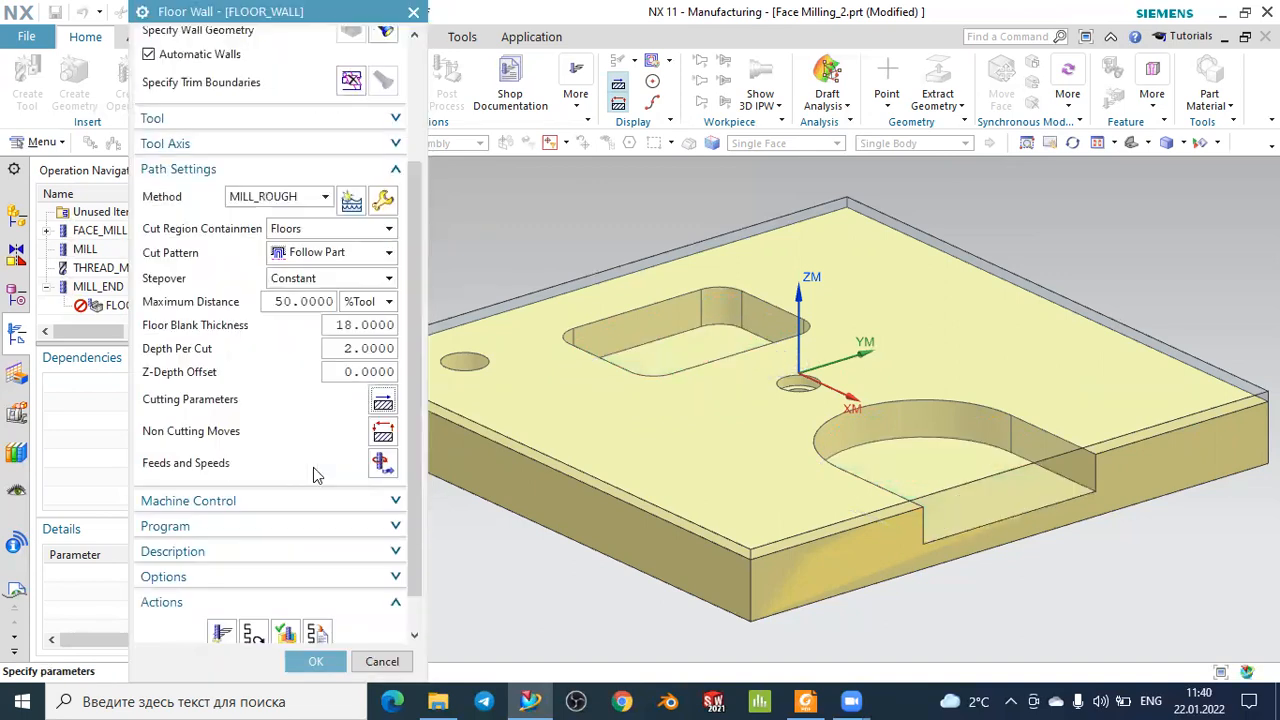
Generate the MILL_ROUGH tool path and play its 3D Dynamic simulation over both pockets.
scroll(180, 575, "down", 1)
left_click(222, 591)
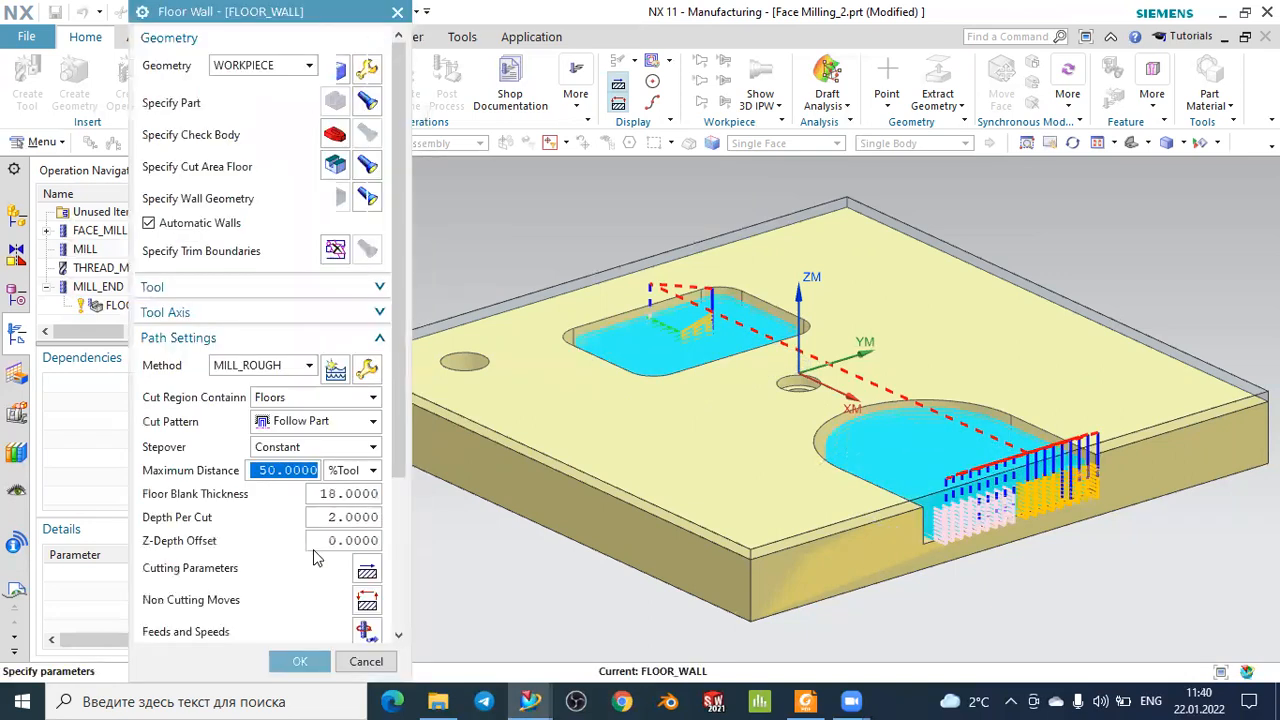
scroll(315, 558, "down", 1)
scroll(315, 558, "down", 2)
left_click(284, 588)
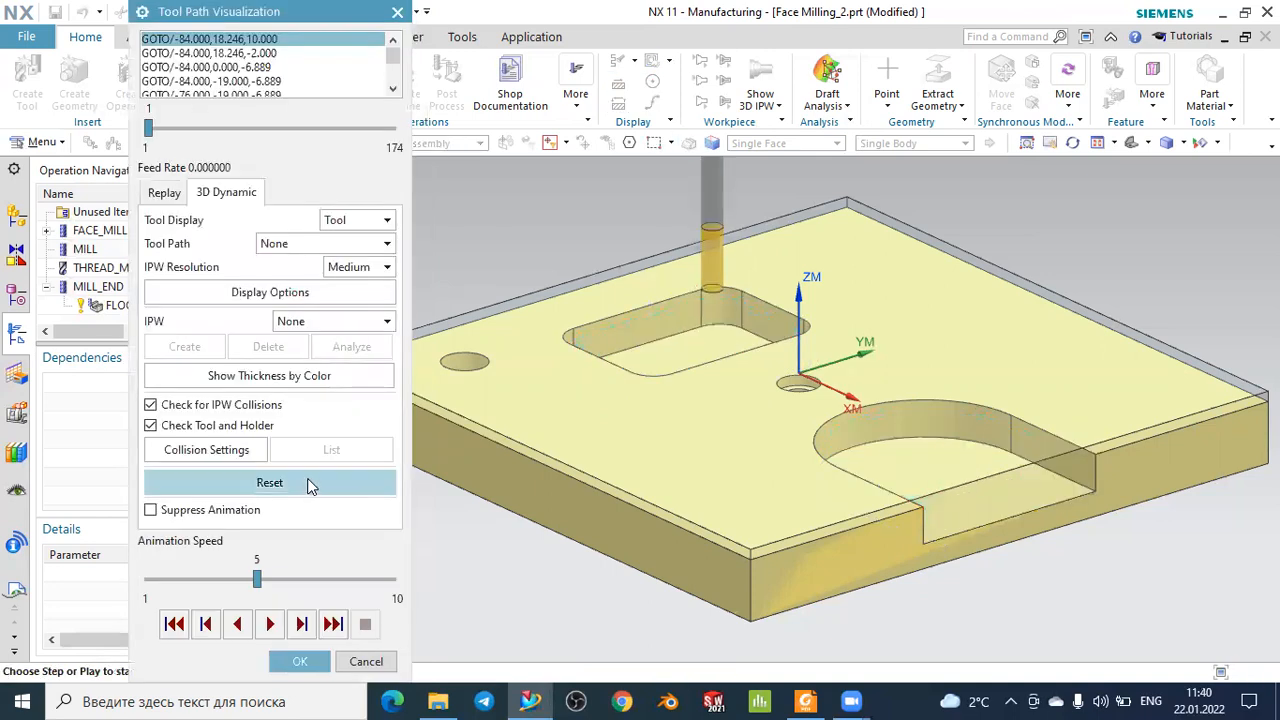
left_click(270, 624)
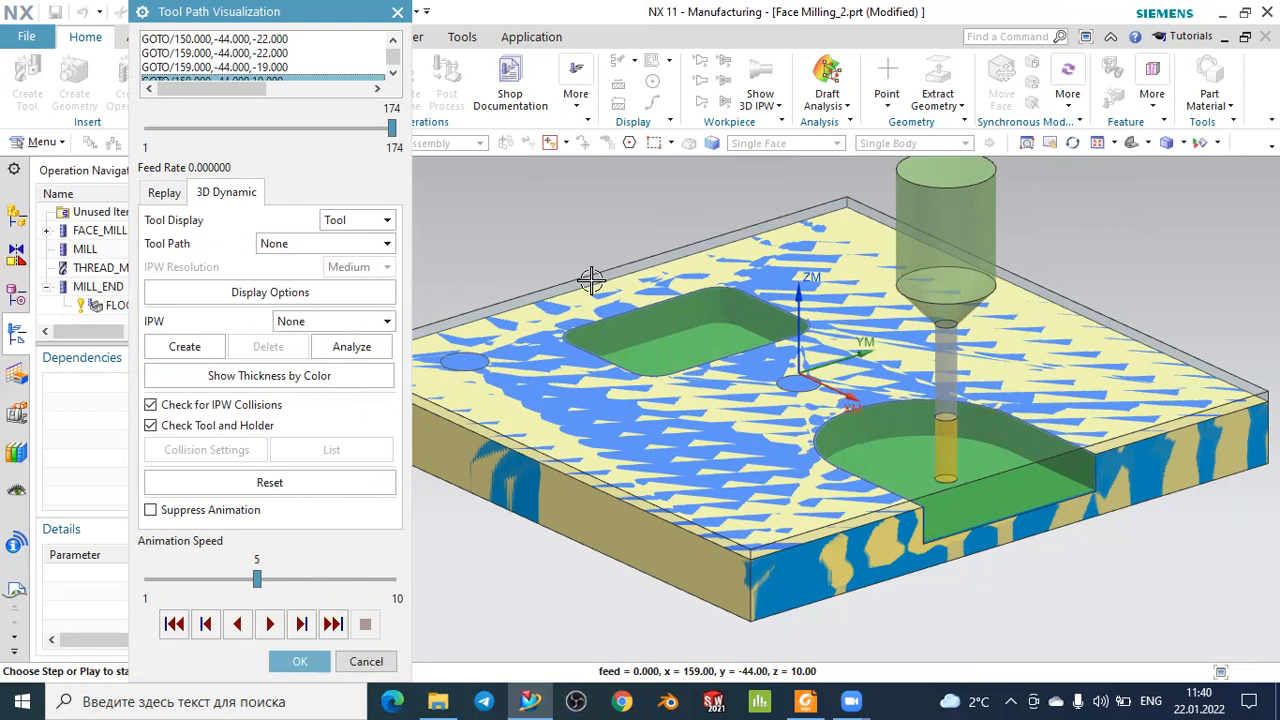
Inspect the simulated stock left on the walls and floors of both pockets, and close the tool path visualization.
scroll(591, 280, "up", 5)
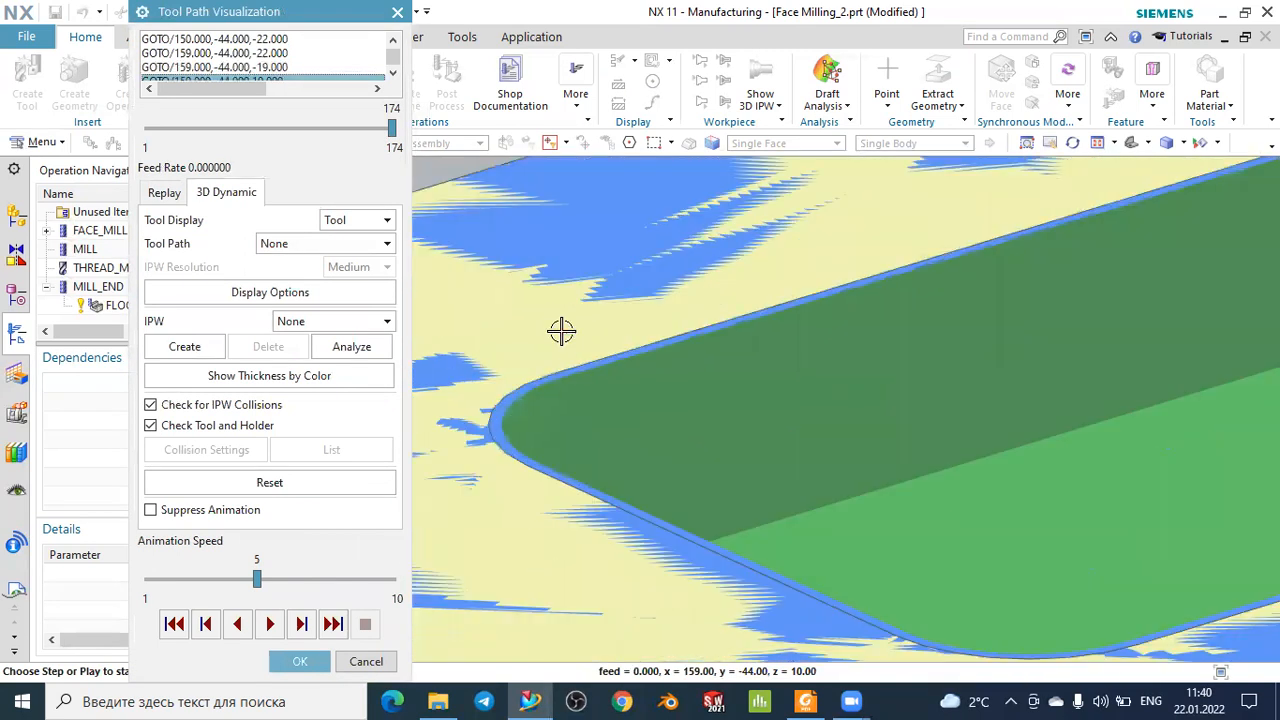
middle_click_drag(561, 331, 591, 354)
scroll(556, 255, "down", 3)
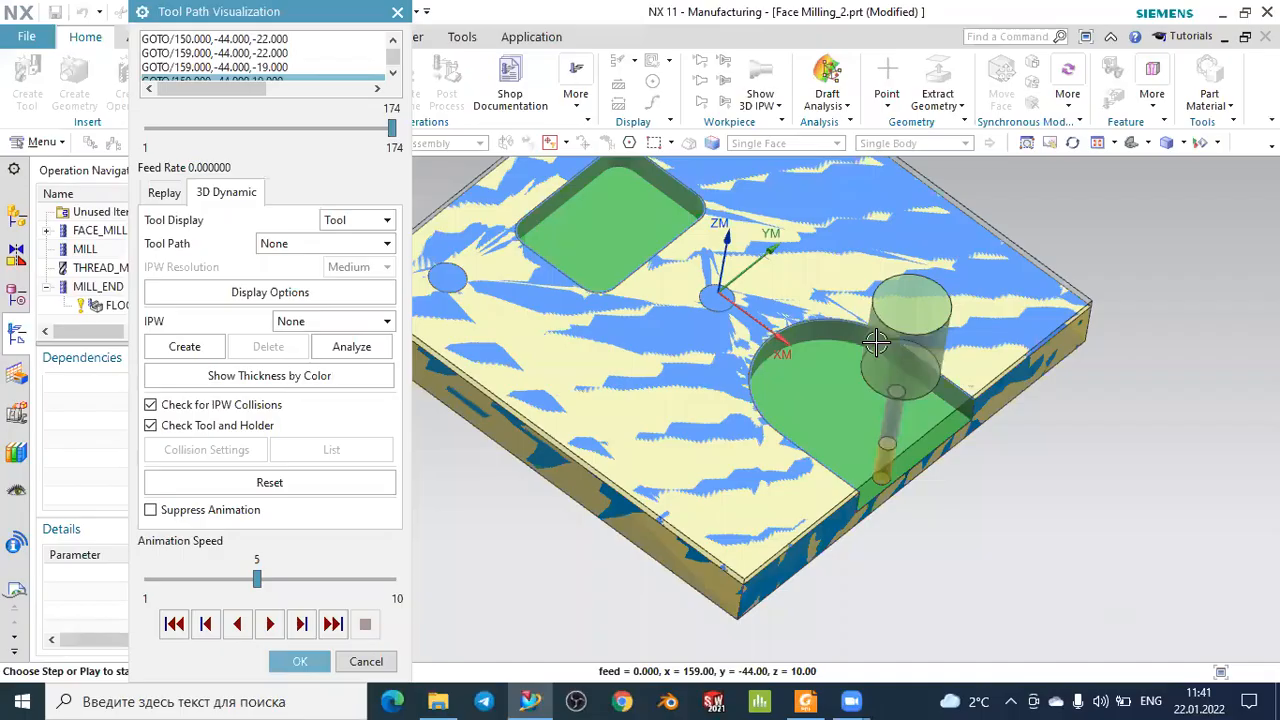
middle_click_drag(876, 343, 969, 374)
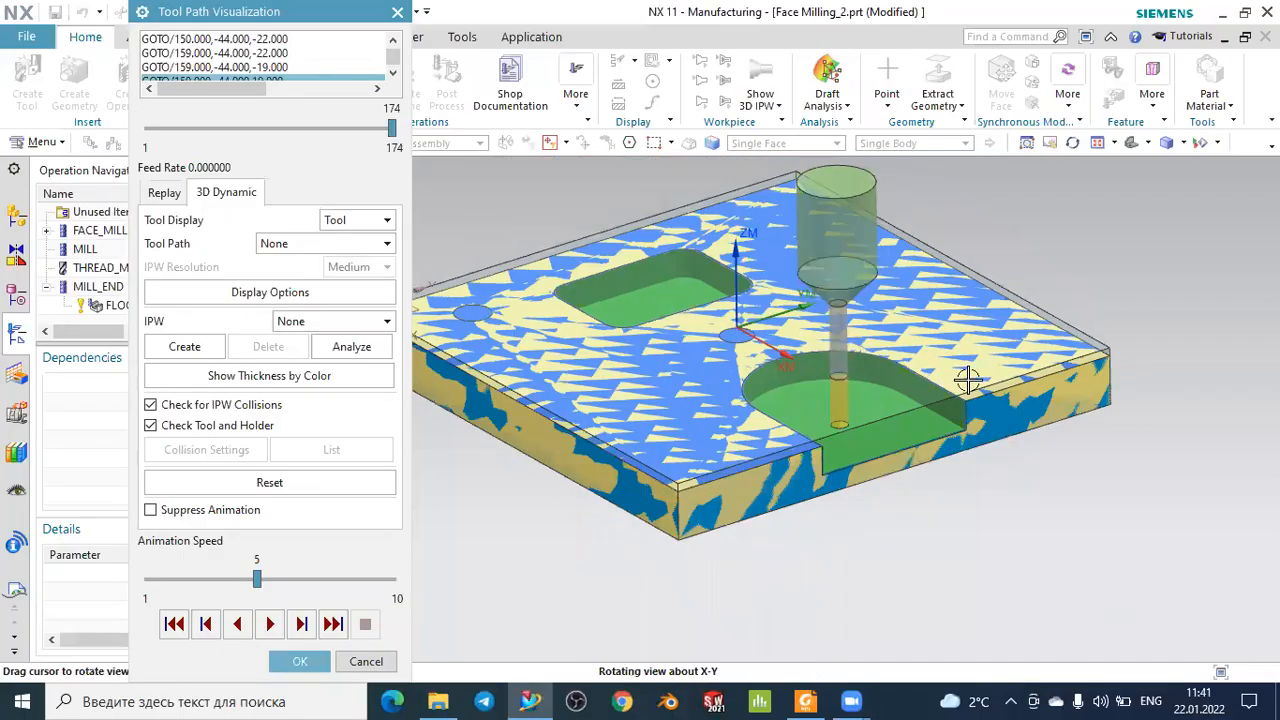
scroll(943, 371, "up", 3)
scroll(923, 398, "up", 2)
middle_click_drag(923, 412, 943, 394)
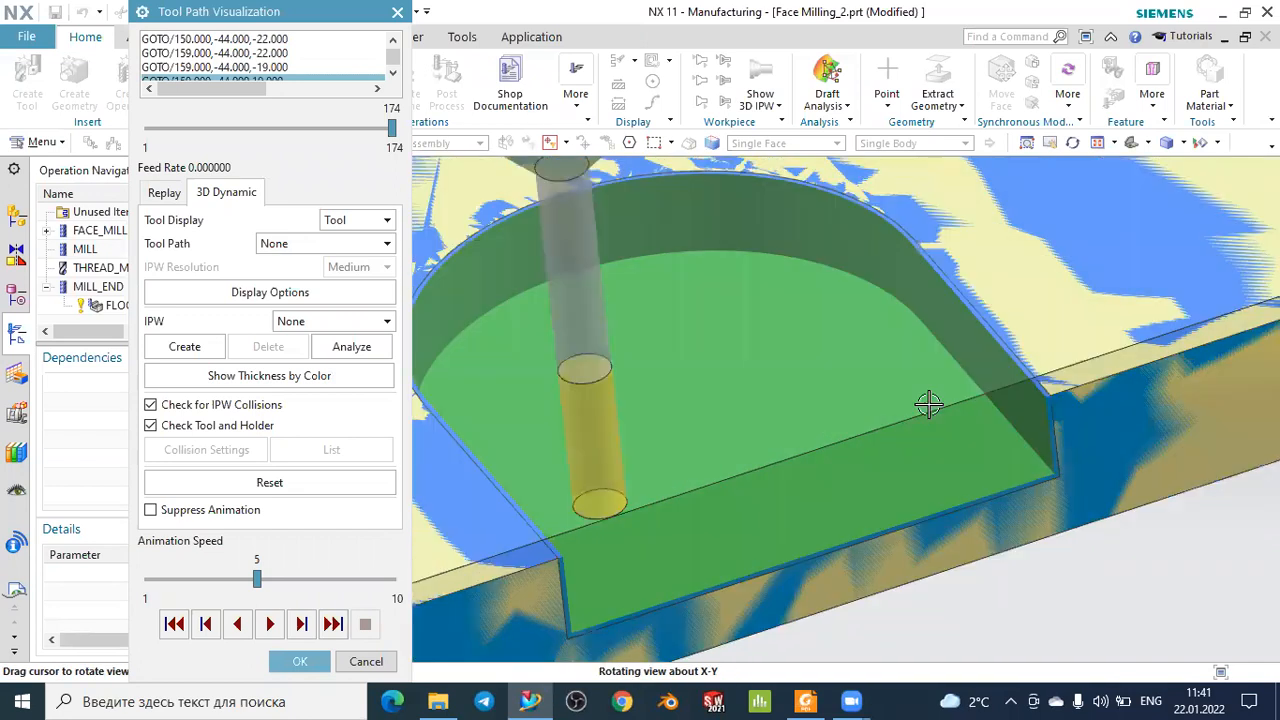
scroll(958, 395, "down", 2)
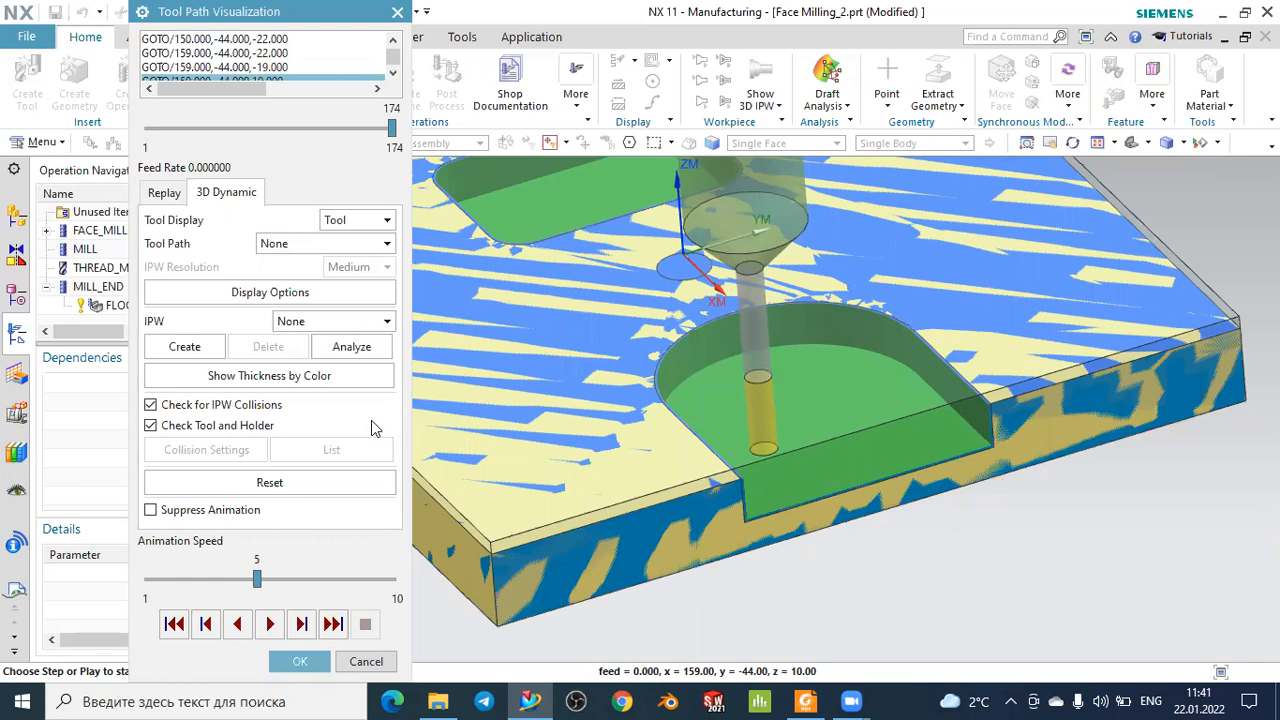
left_click(318, 658)
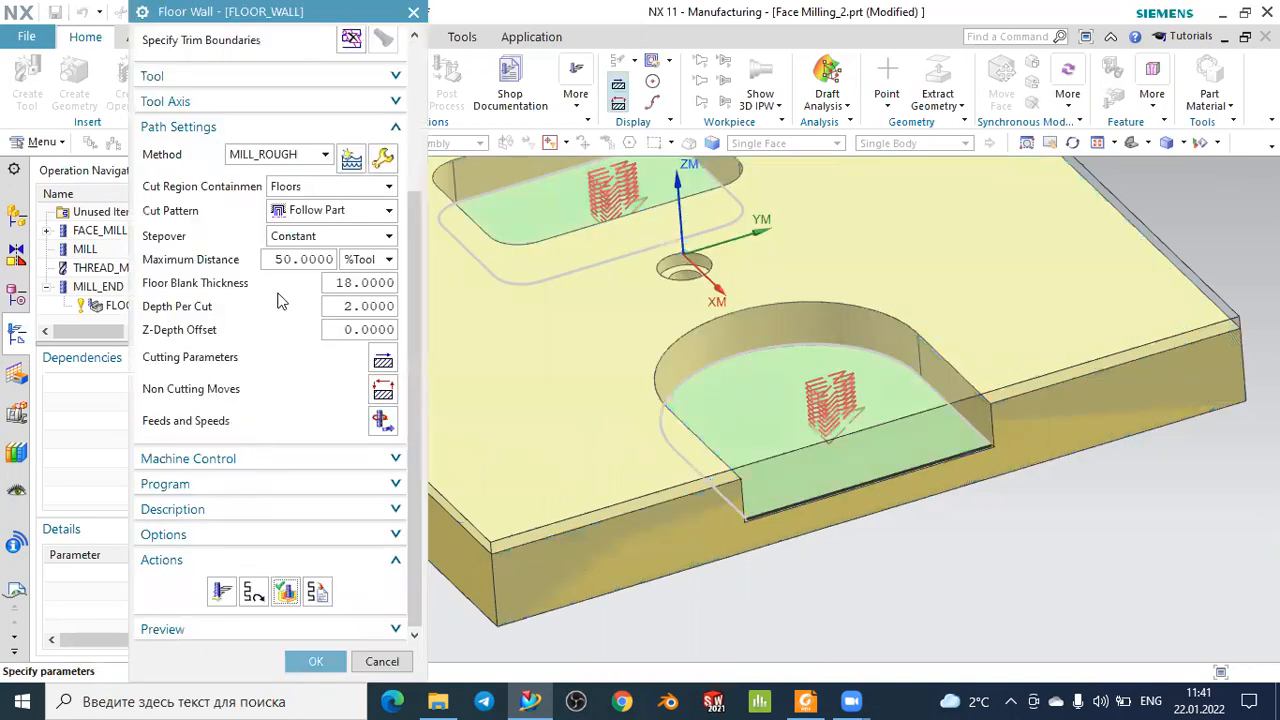
Change the Floor Wall operation's machining method to MILL_FINISH.
left_click(275, 154)
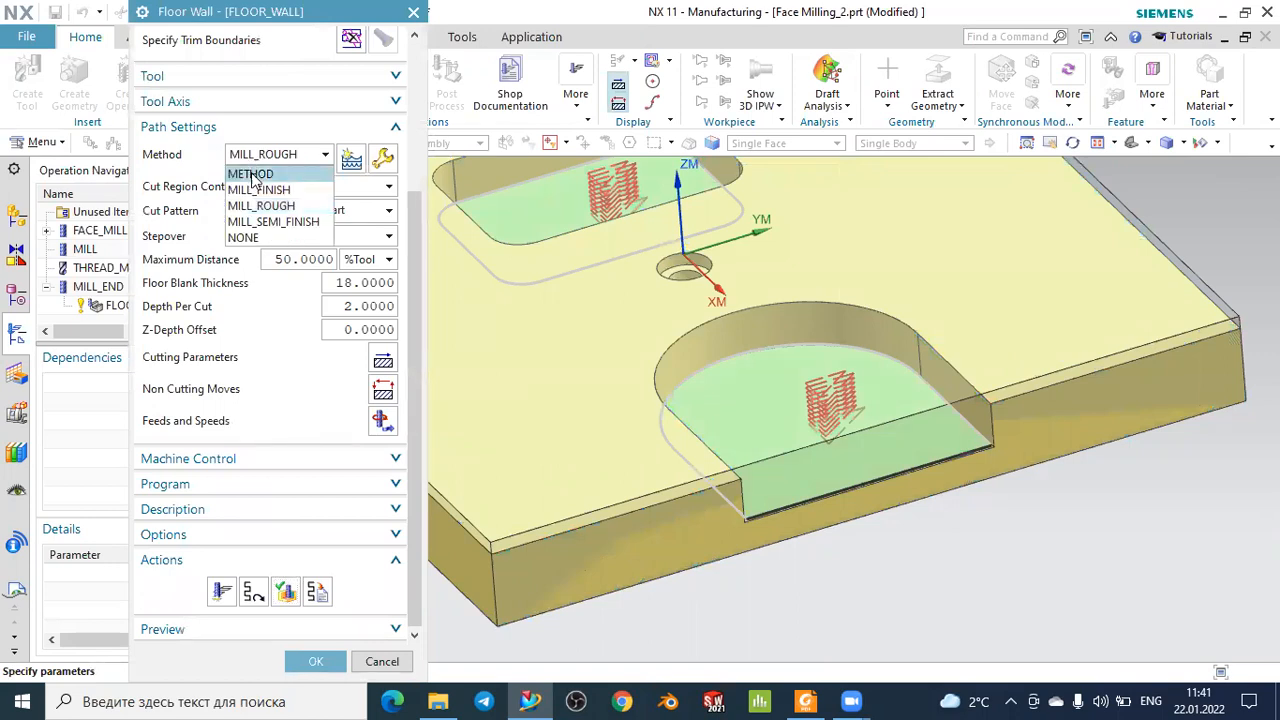
left_click(265, 189)
middle_click(248, 182)
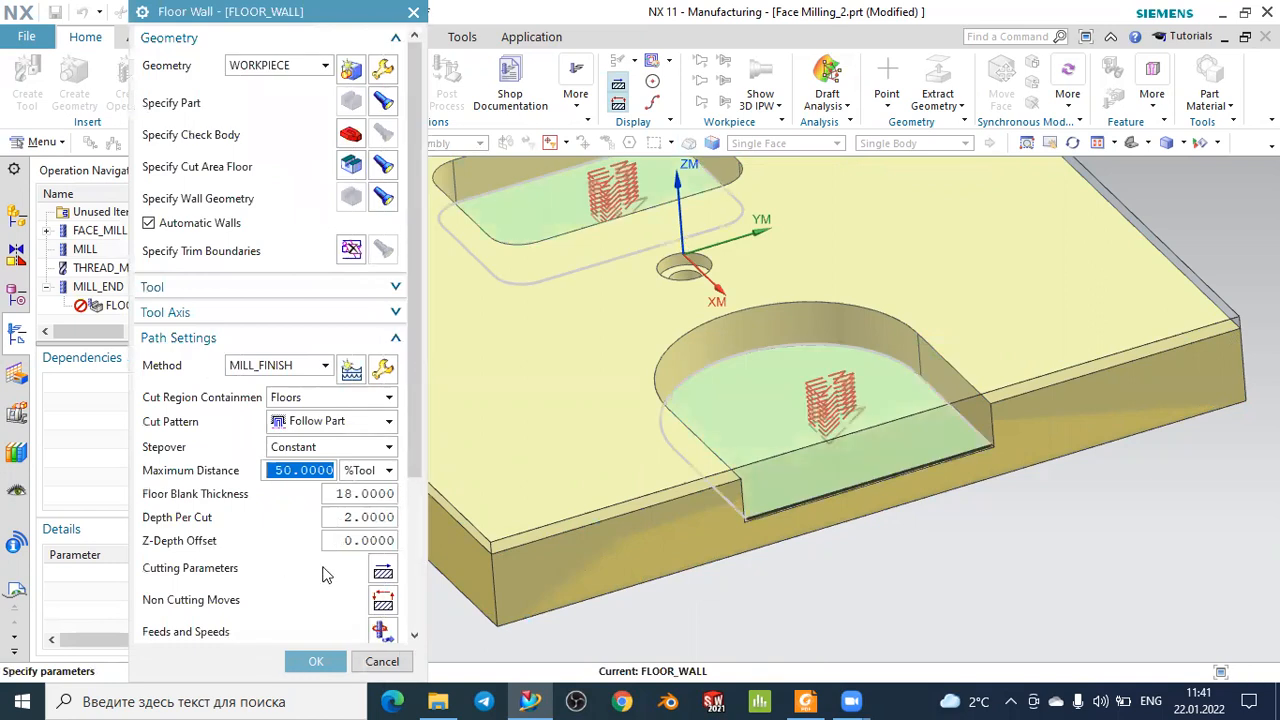
Set the wall stock and the final floor stock to 0 in the operation's cutting parameters.
middle_click(388, 571)
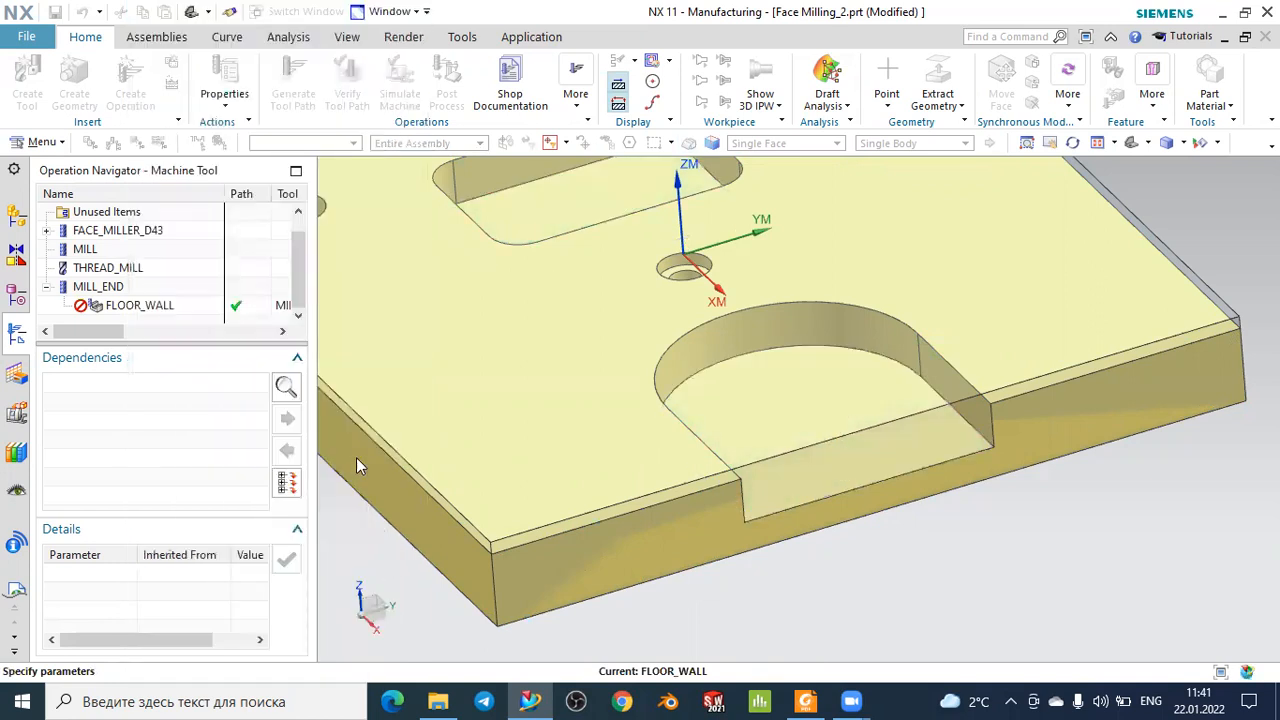
left_click(302, 142)
left_click(285, 71)
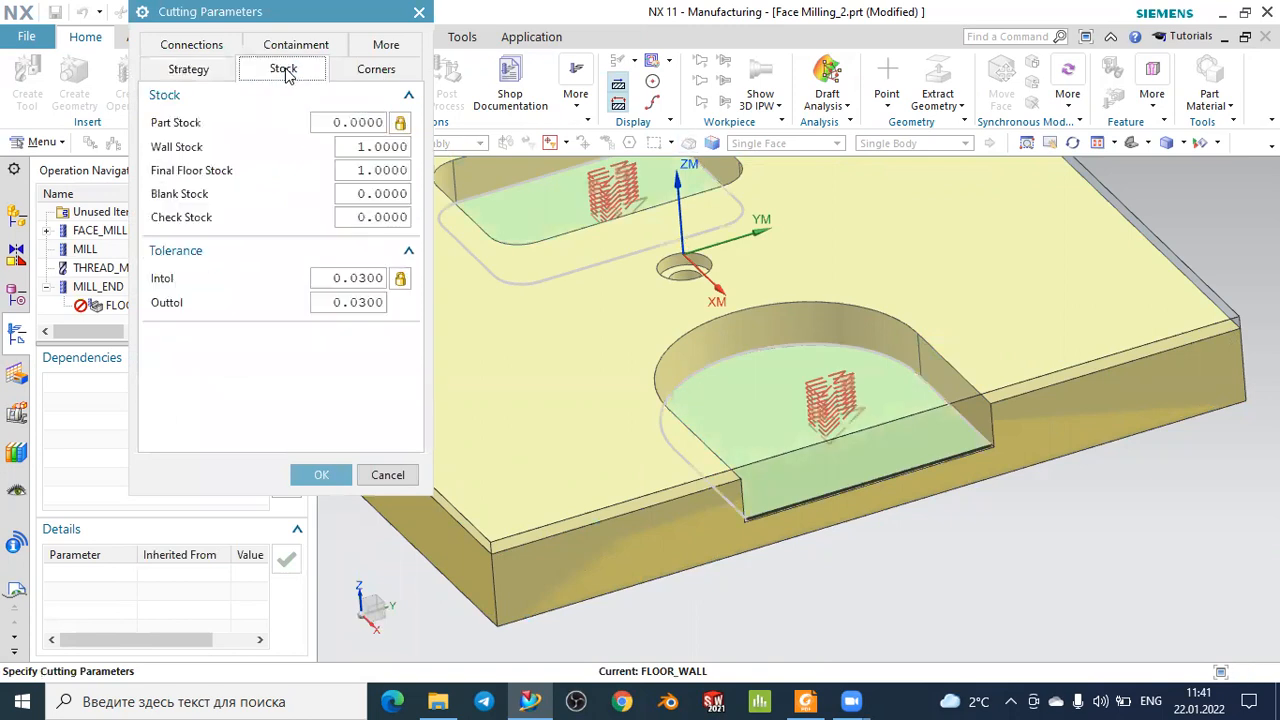
left_click(391, 147)
type("0")
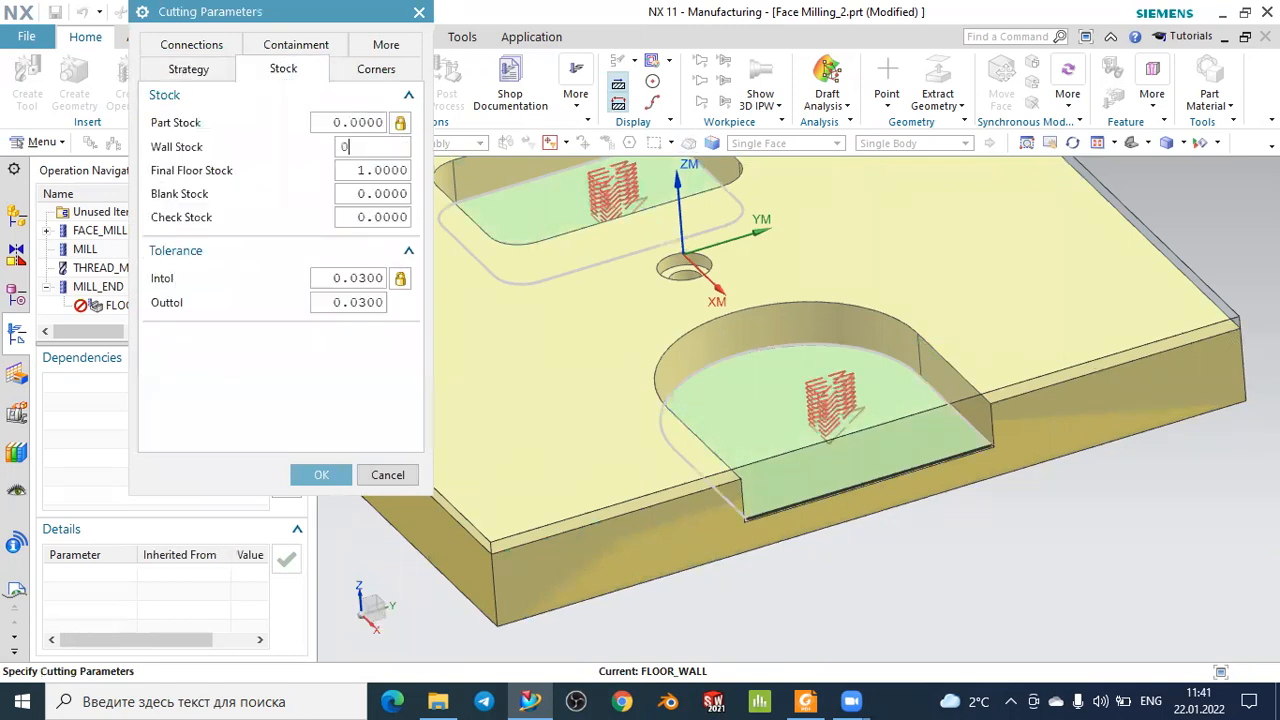
left_click(386, 170)
type("0")
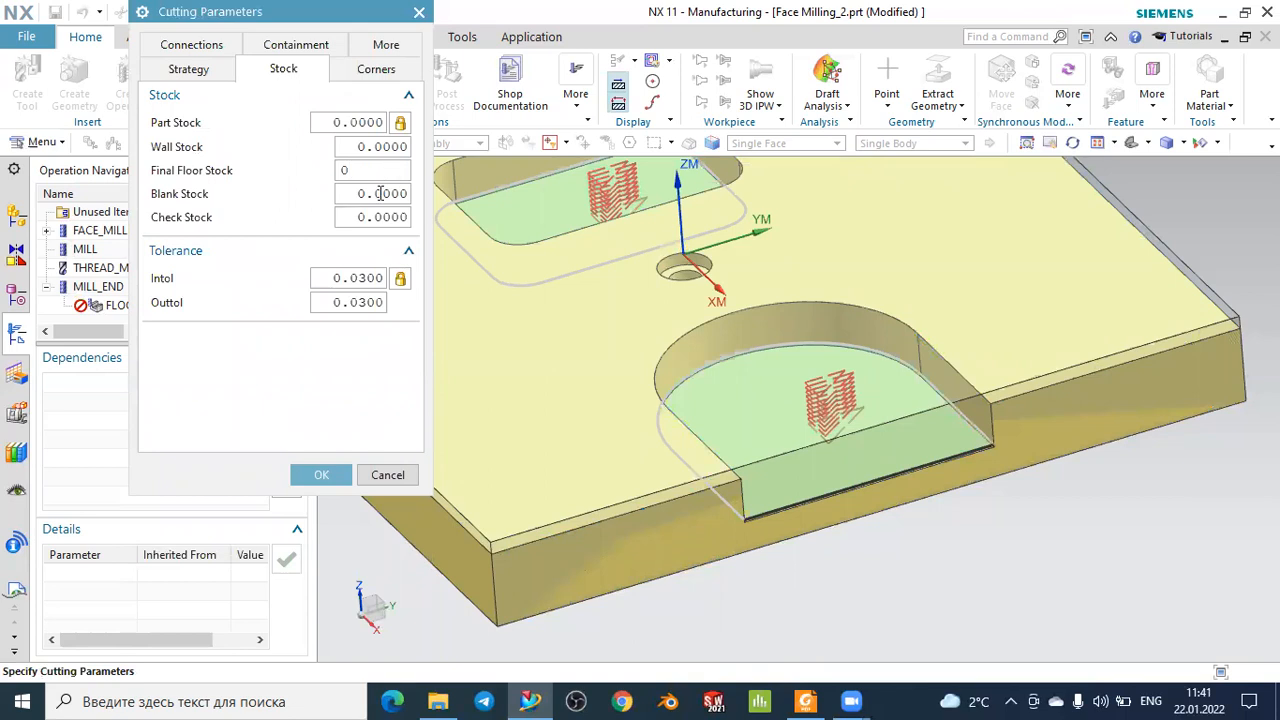
left_click(380, 193)
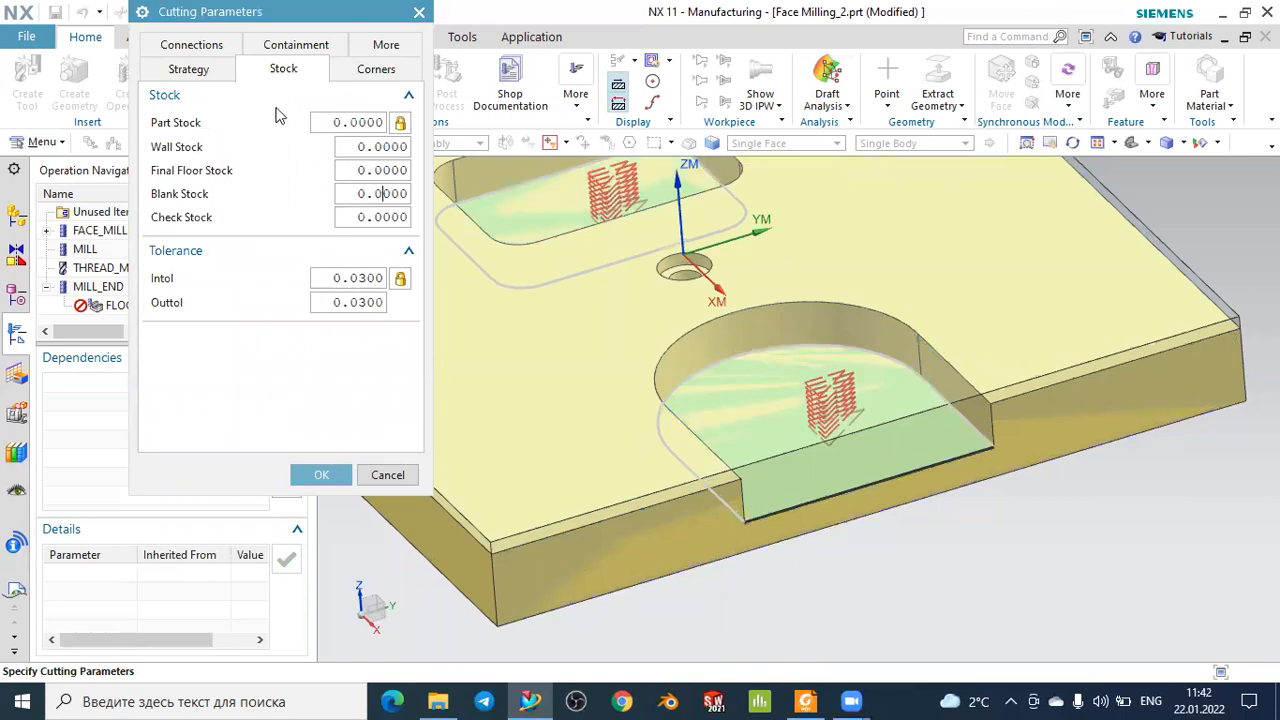
Keep the corner smoothing at None and accept the cutting parameters.
left_click(357, 72)
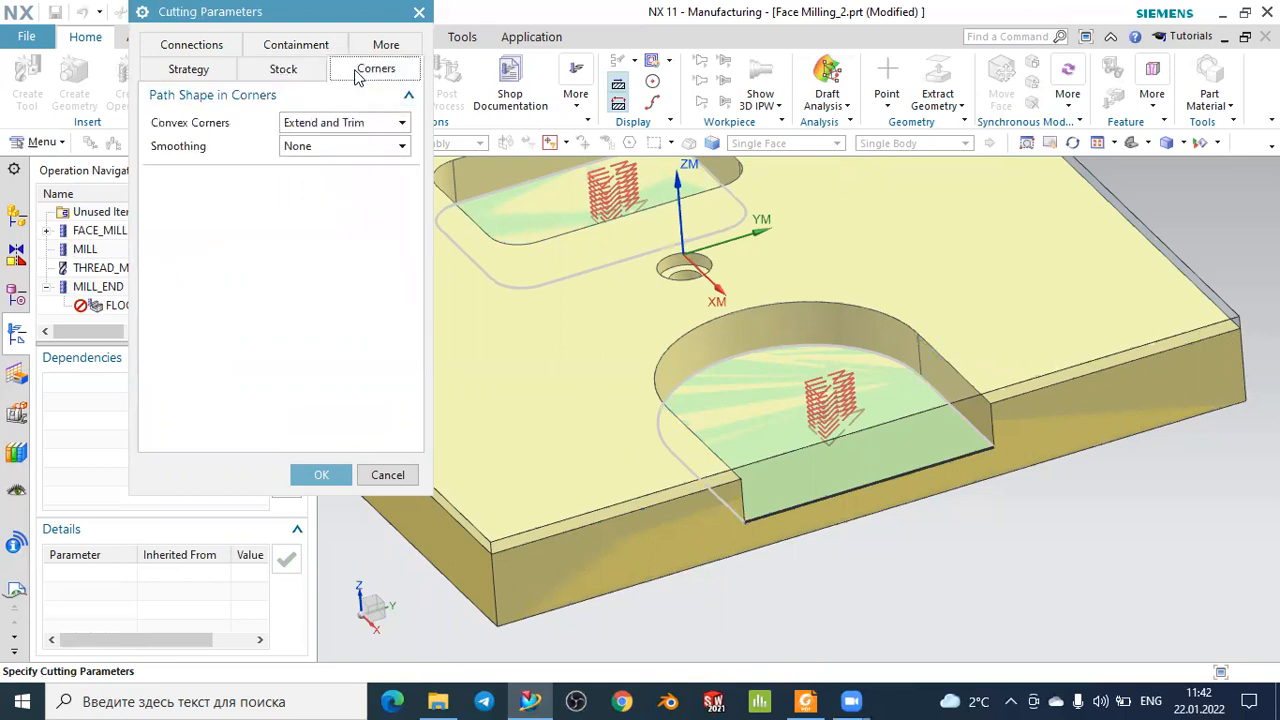
left_click(300, 147)
left_click(315, 141)
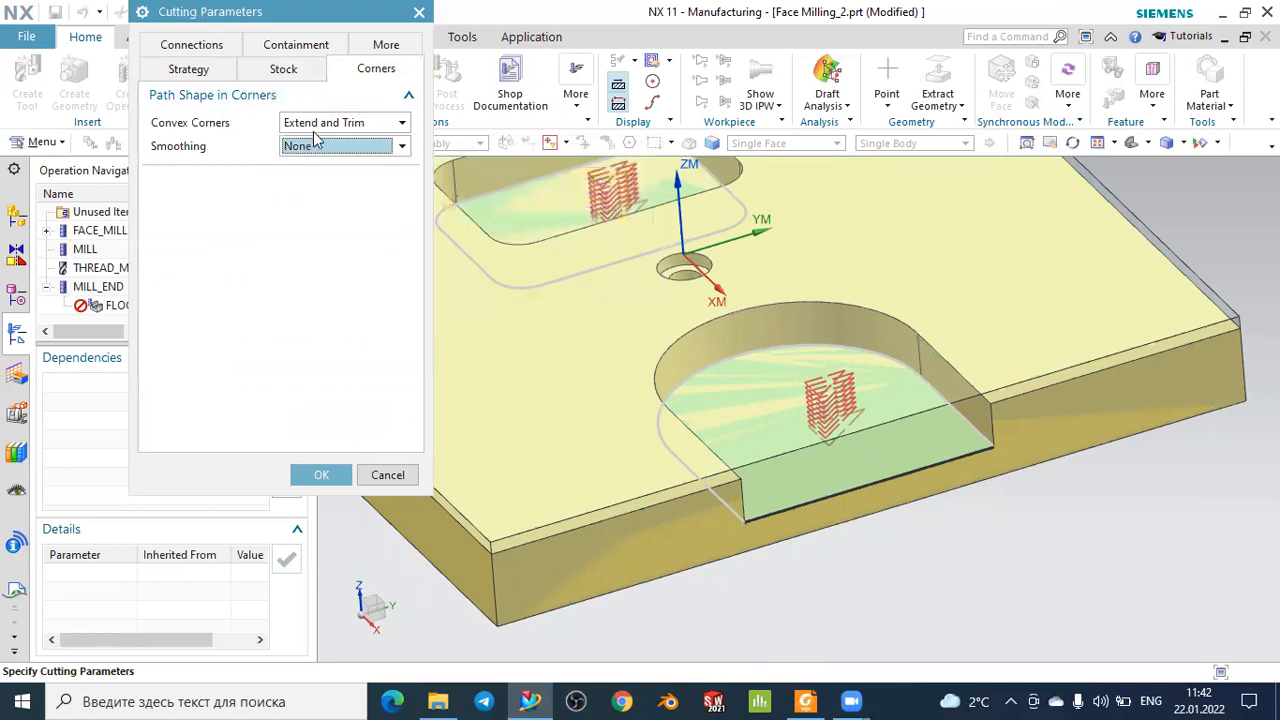
left_click(283, 69)
left_click(321, 475)
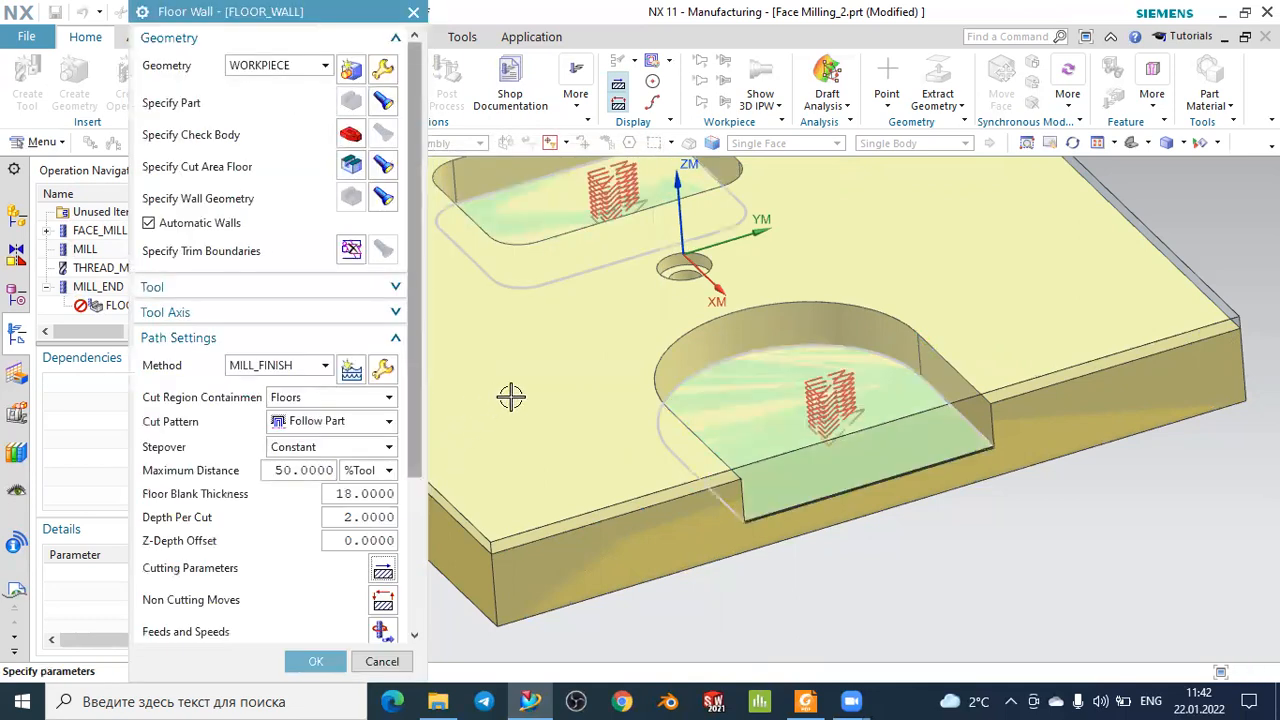
Enable the spindle speed, set it to 1000 rpm, and calculate and accept the operation's feeds and speeds.
scroll(580, 390, "down", 2)
middle_click_drag(700, 513, 590, 504)
scroll(367, 535, "down", 1)
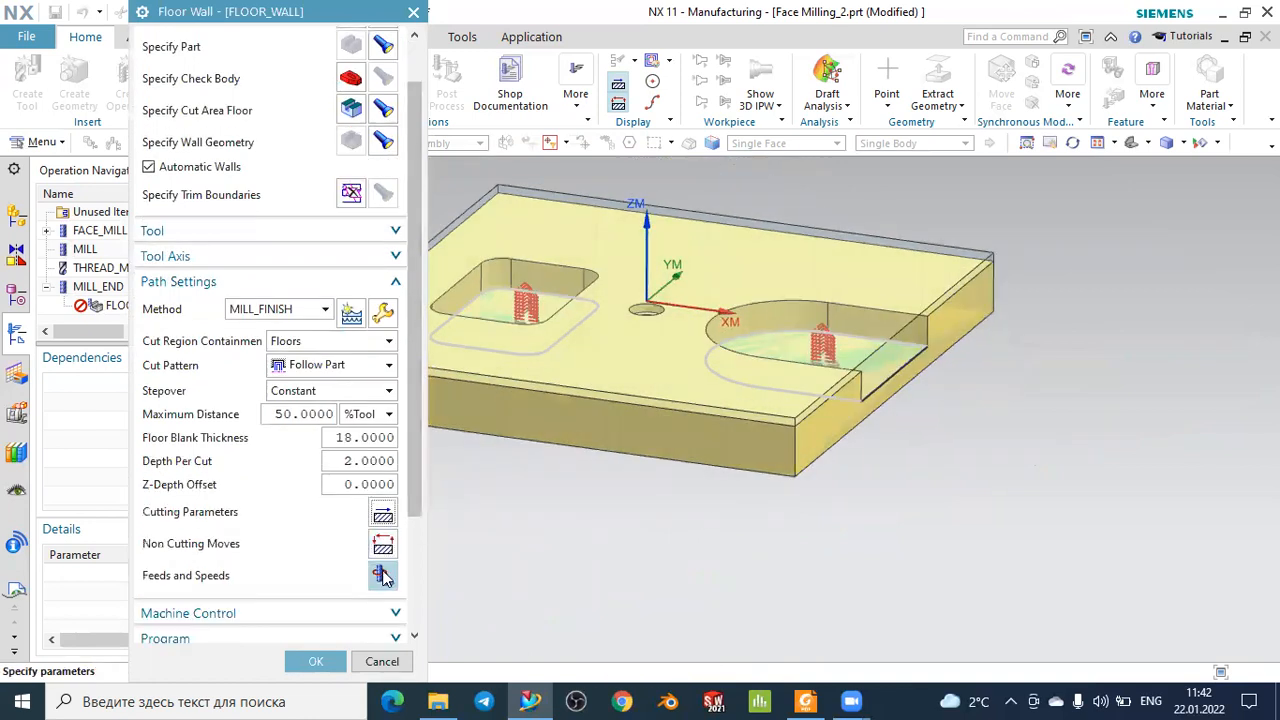
left_click(381, 575)
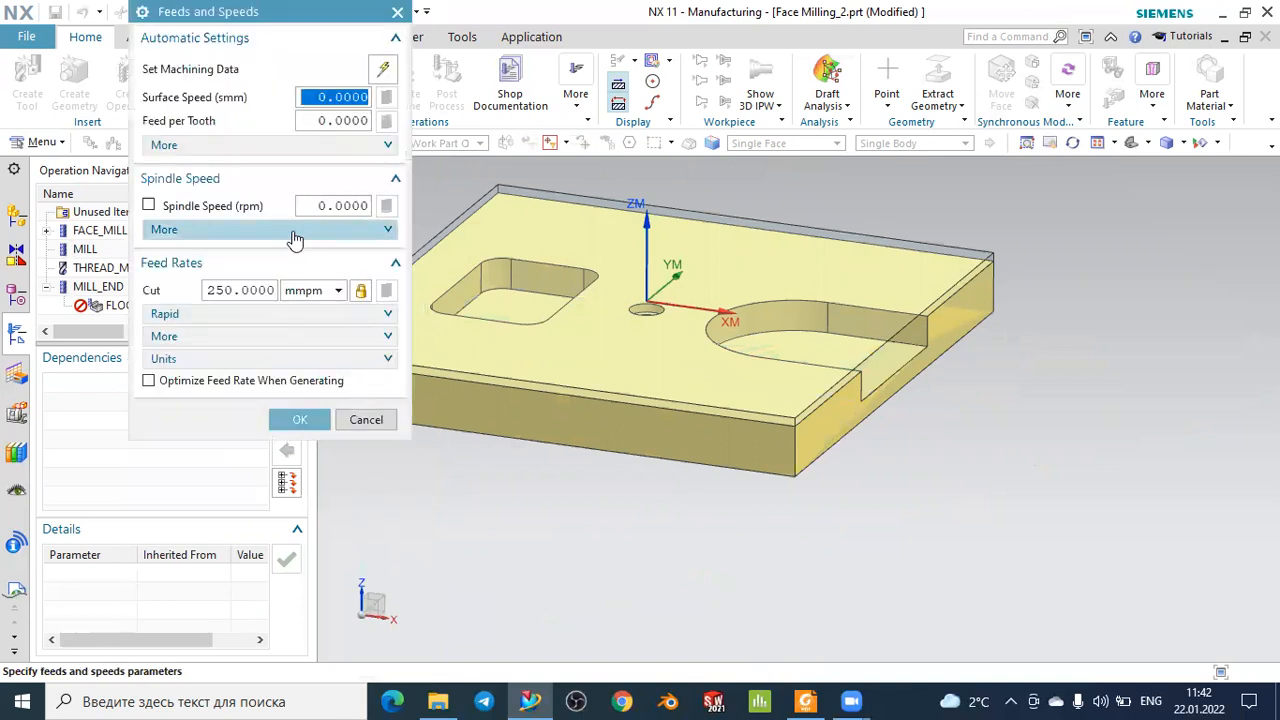
left_click(148, 206)
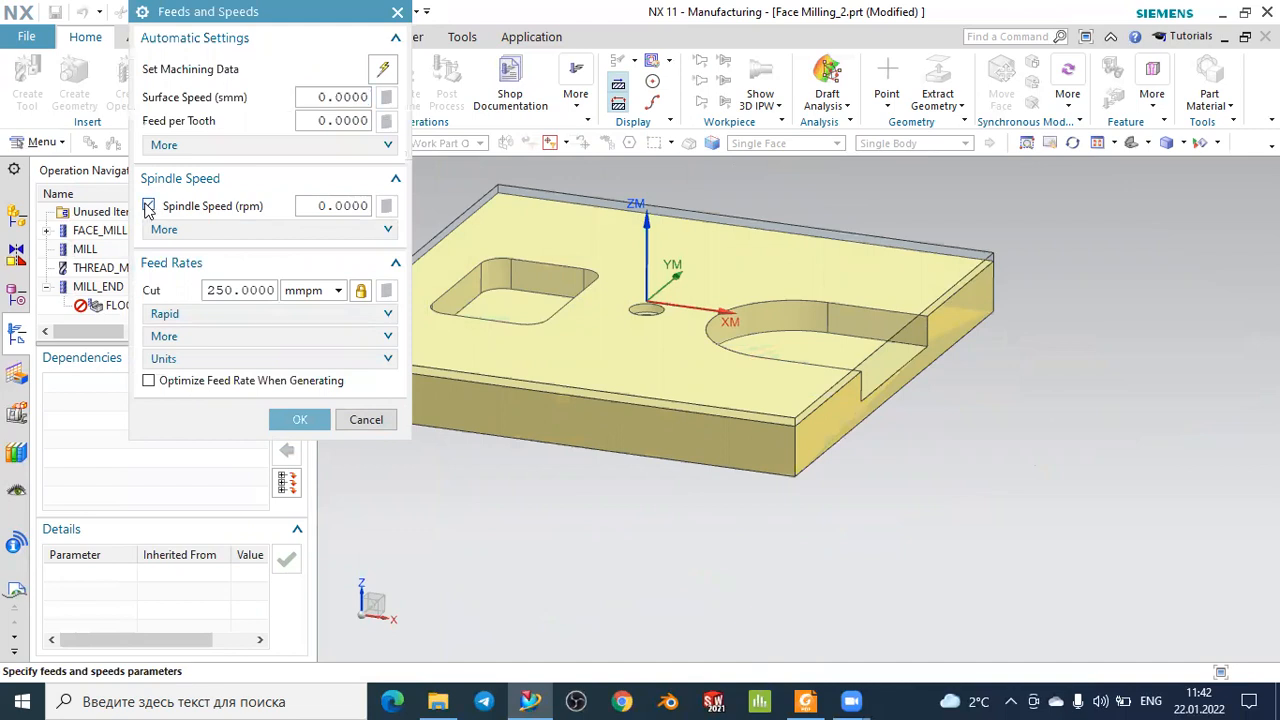
left_click(326, 206)
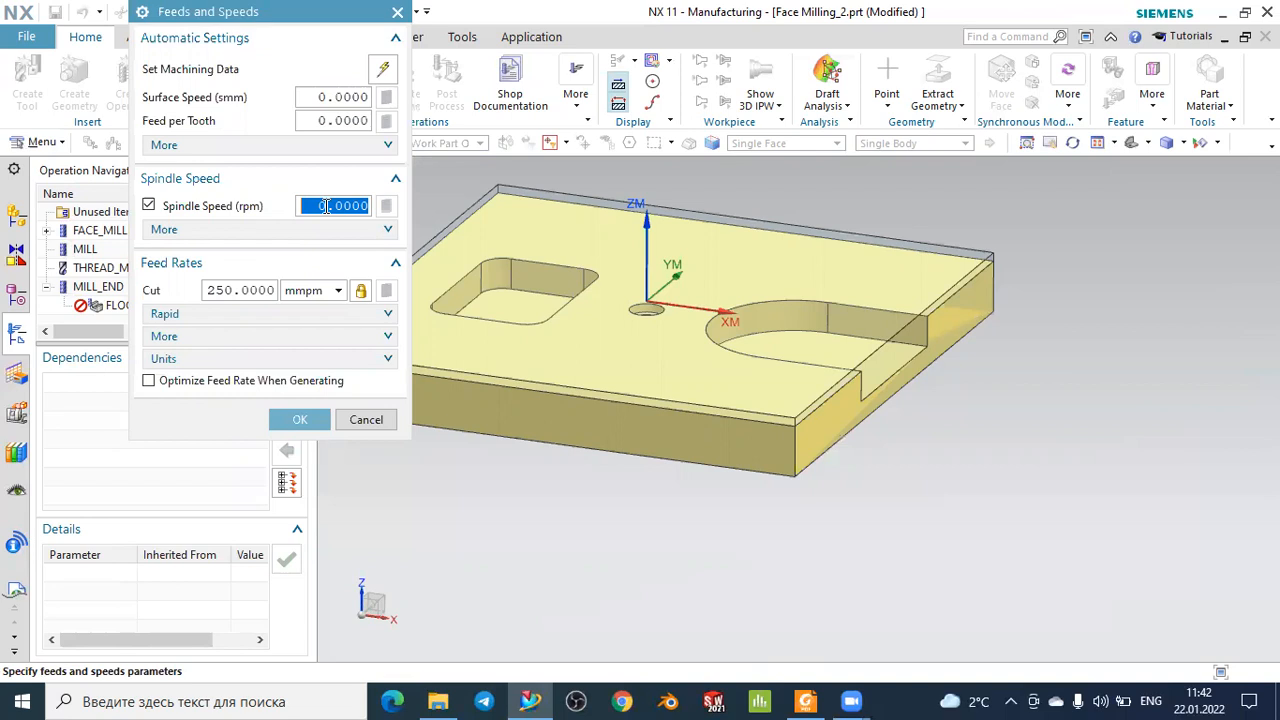
type("1")
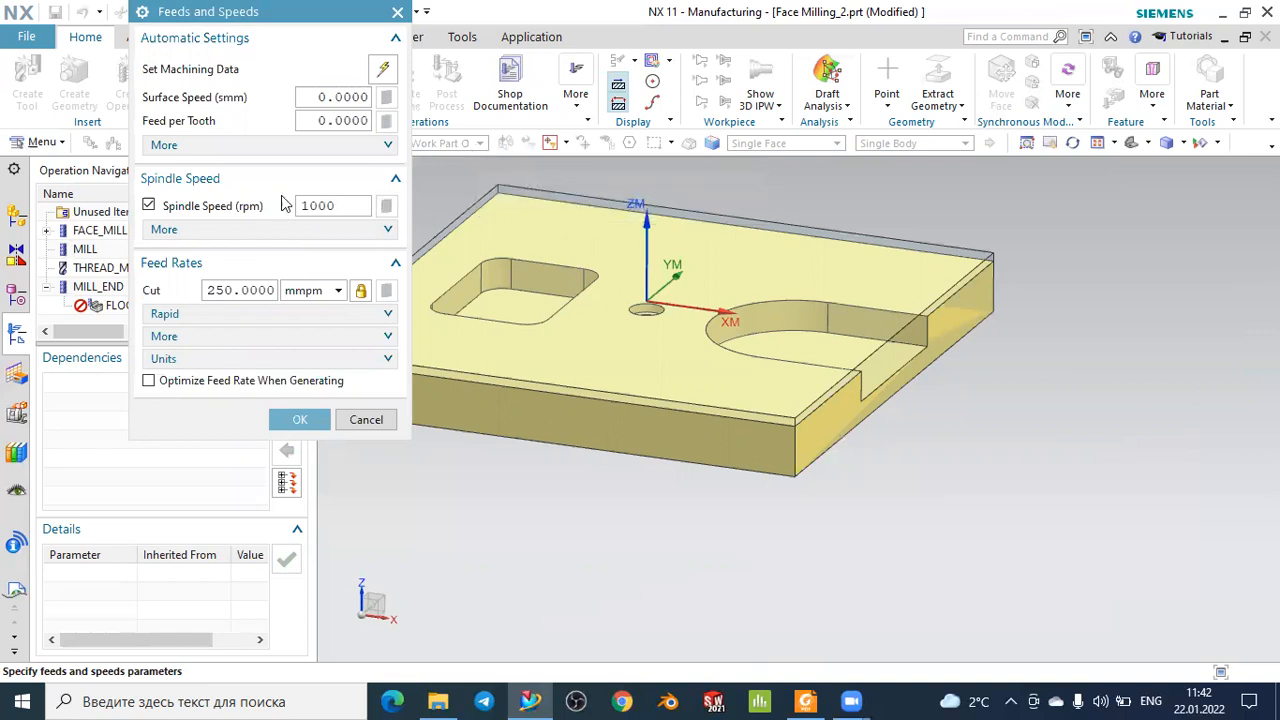
left_click(352, 120)
left_click(386, 205)
left_click(310, 419)
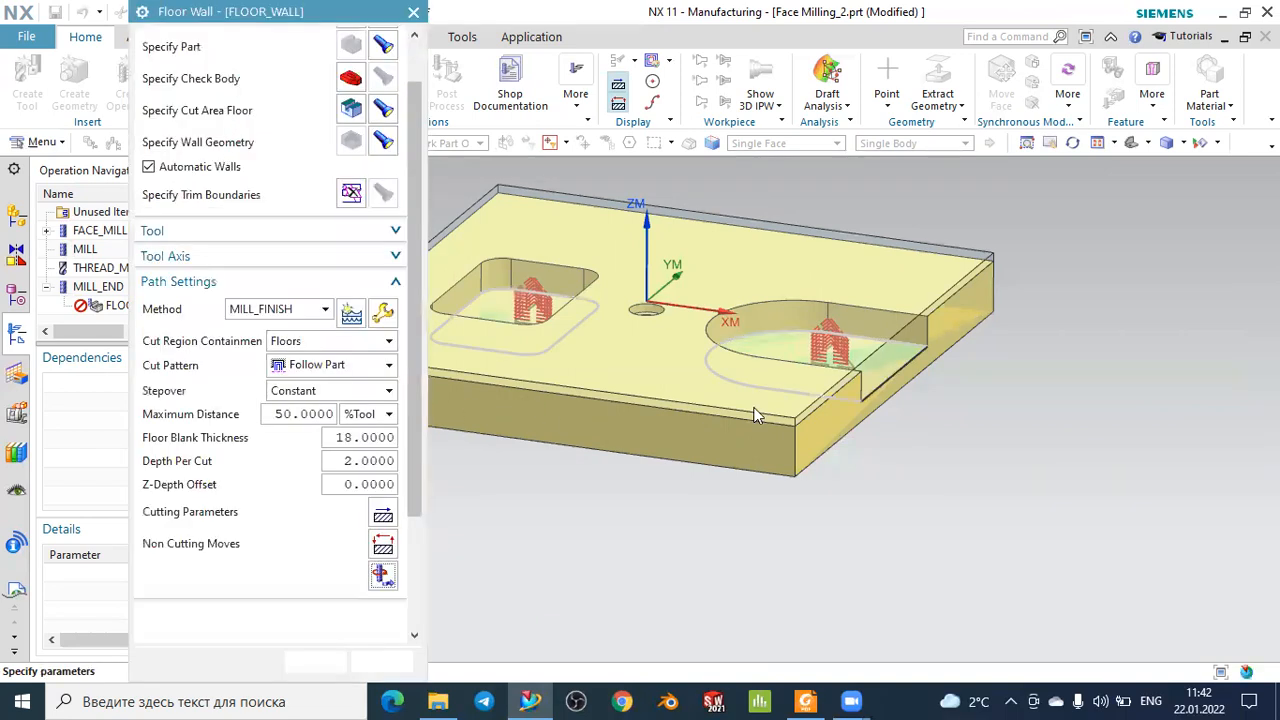
Generate the MILL_FINISH tool path and inspect its passes in the open rounded pocket.
scroll(1078, 358, "down", 3)
middle_click_drag(1080, 358, 1051, 369)
scroll(230, 578, "down", 3)
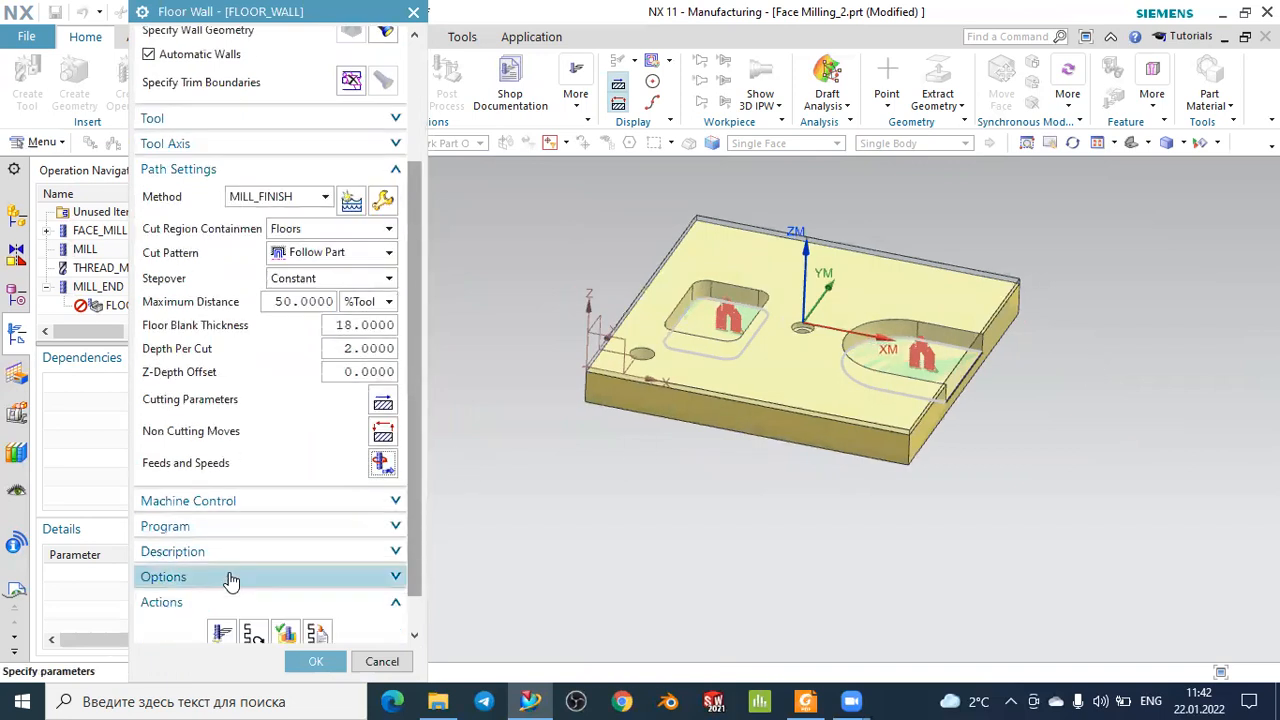
scroll(230, 580, "down", 1)
left_click(252, 595)
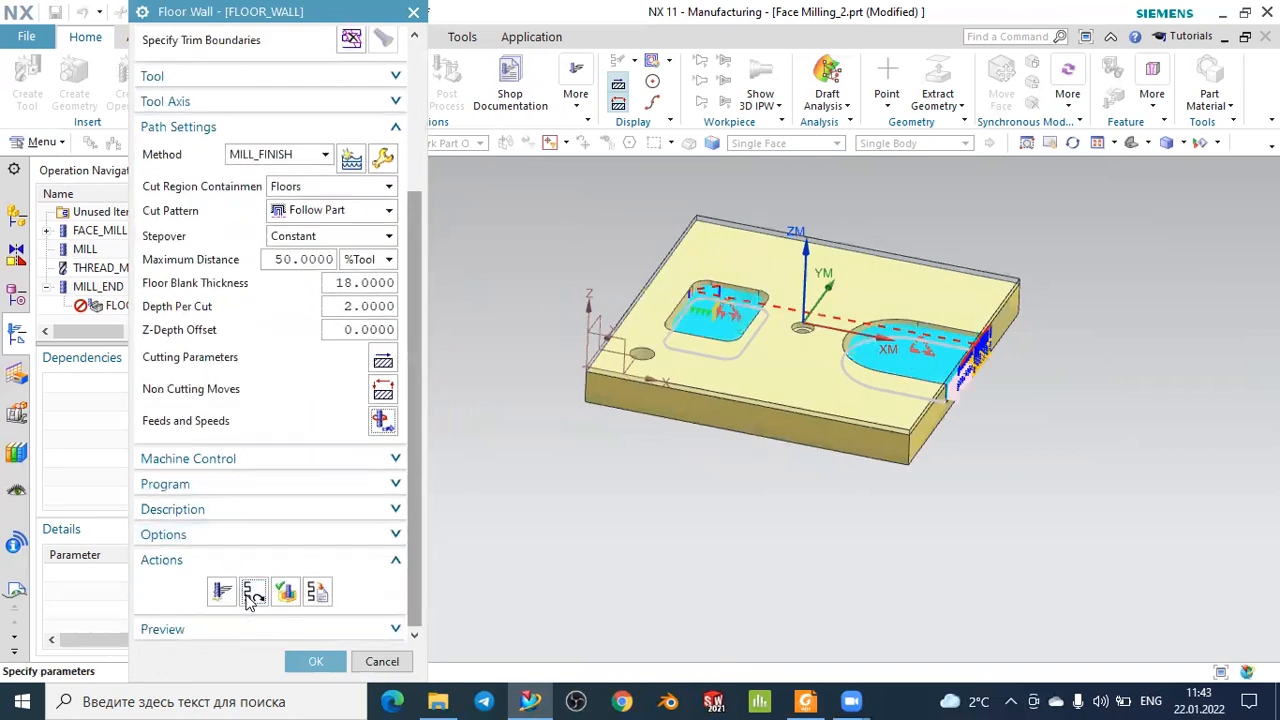
middle_click_drag(925, 300, 948, 330)
scroll(948, 330, "up", 4)
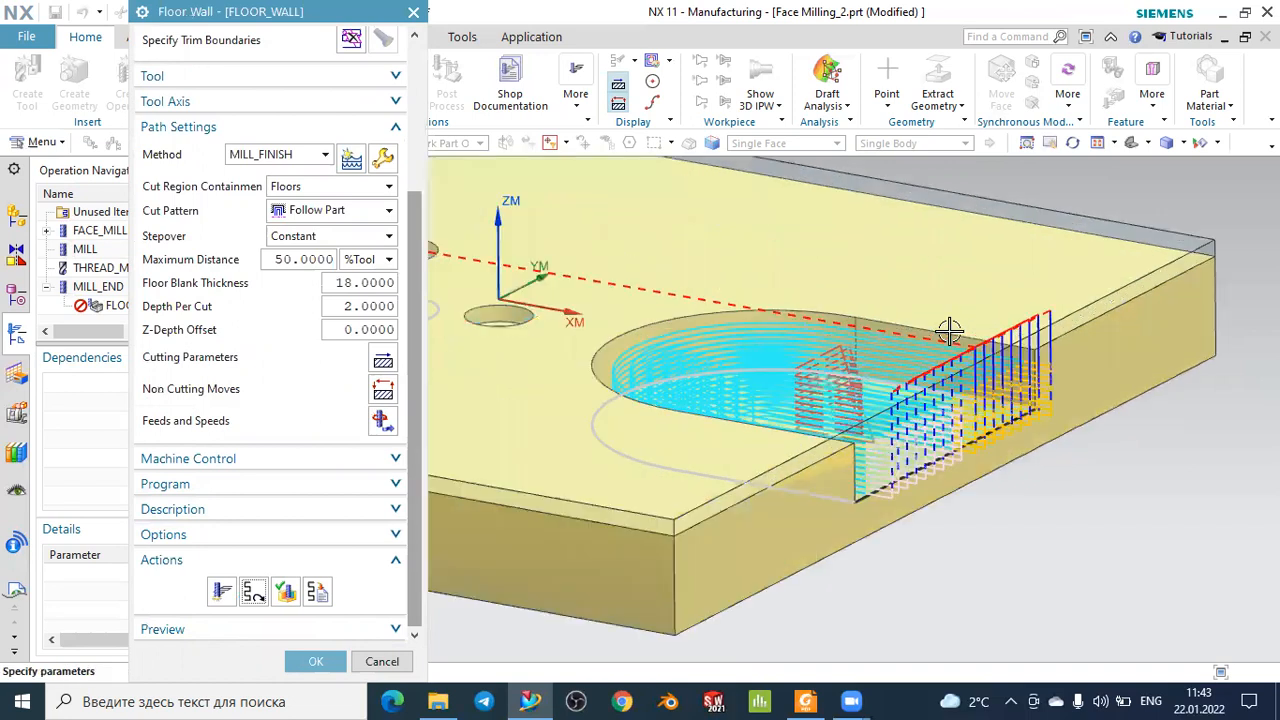
mouse_move(1050, 421)
middle_mouse_down()
mouse_move(1031, 426)
mouse_move(1046, 408)
middle_mouse_up()
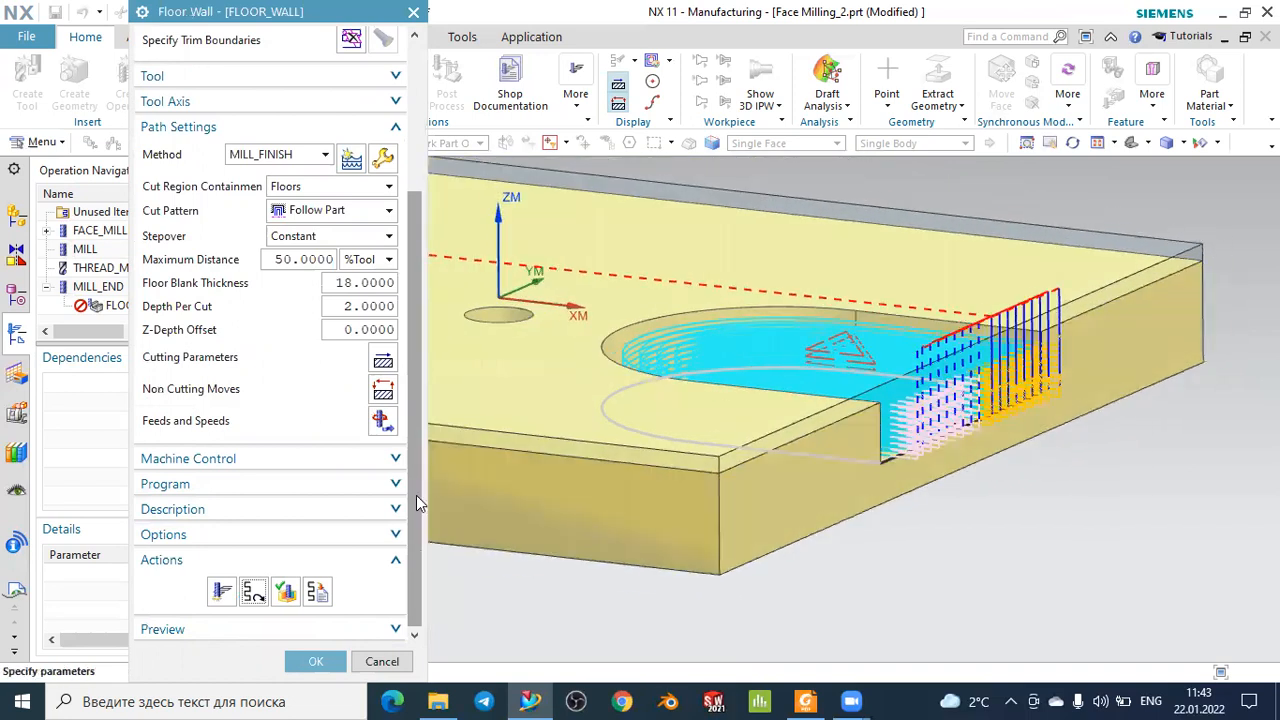
Open the path display colors from the operation's display options and move the dialog clear of the window's edge.
left_click(258, 538)
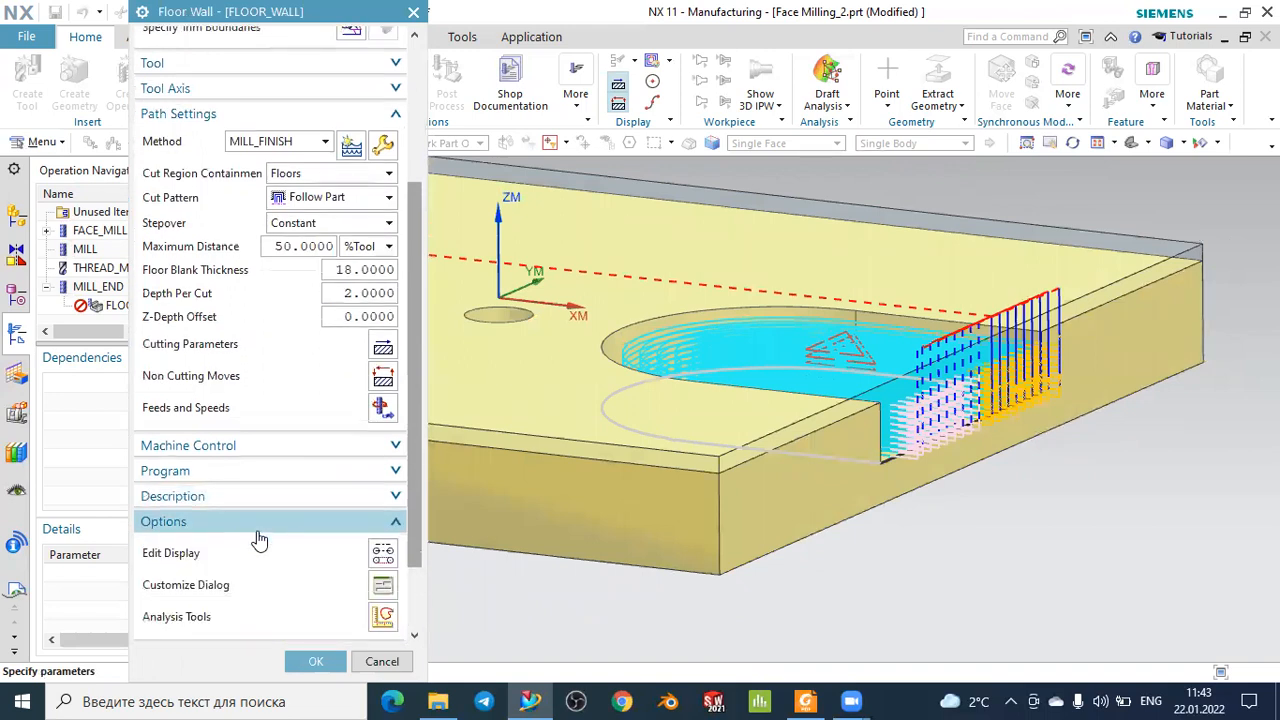
left_click(383, 562)
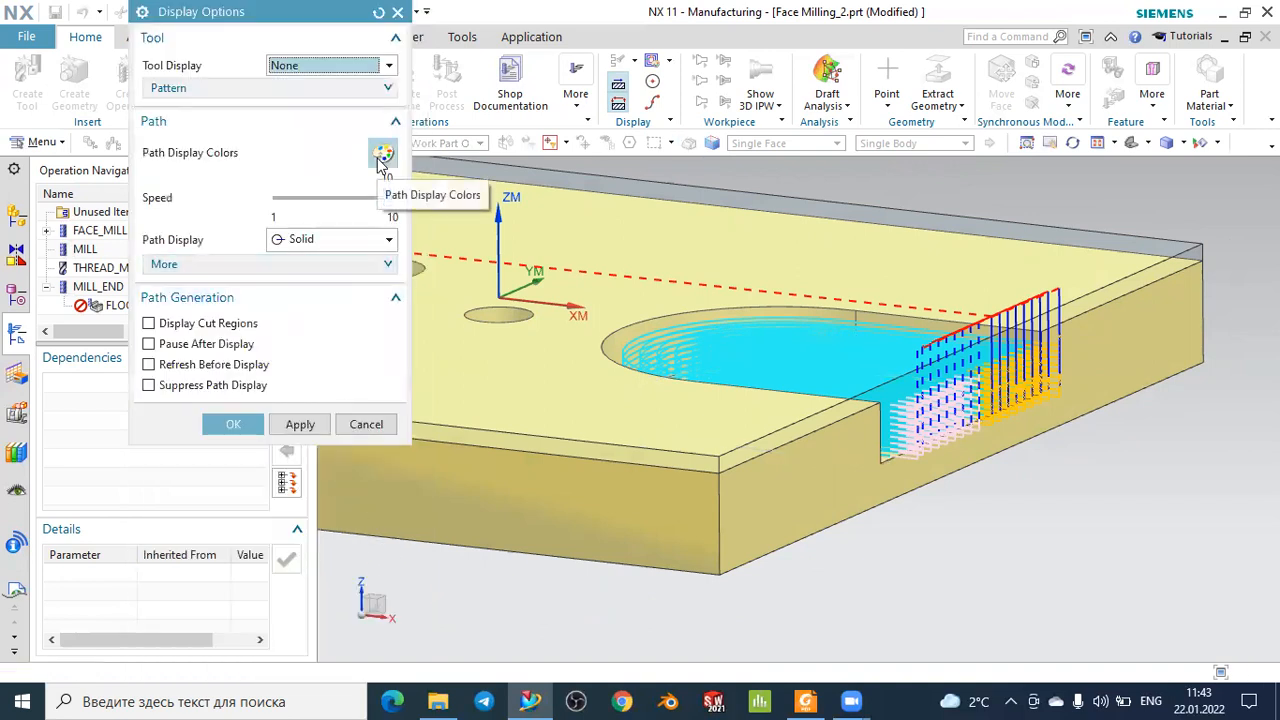
left_click(381, 157)
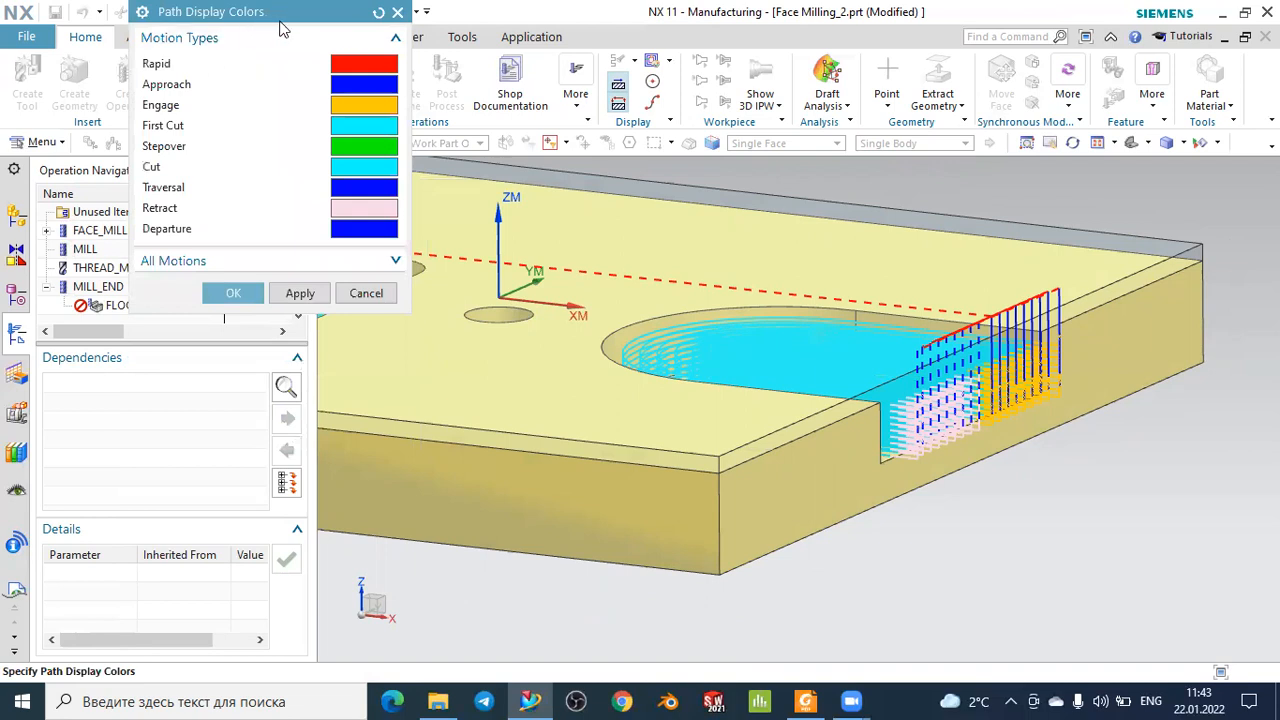
left_click_drag(298, 20, 312, 67)
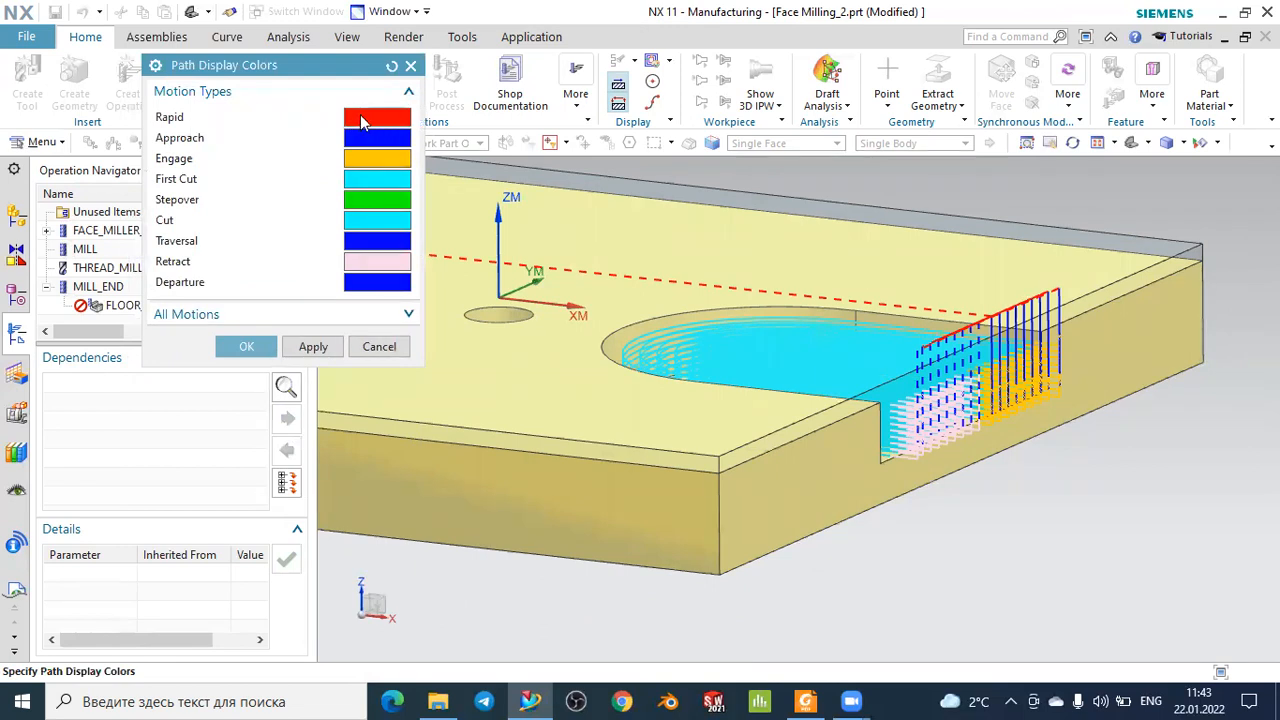
Switch to the front view and examine the rapid moves above the plate against the Rapid color.
scroll(691, 223, "down", 5)
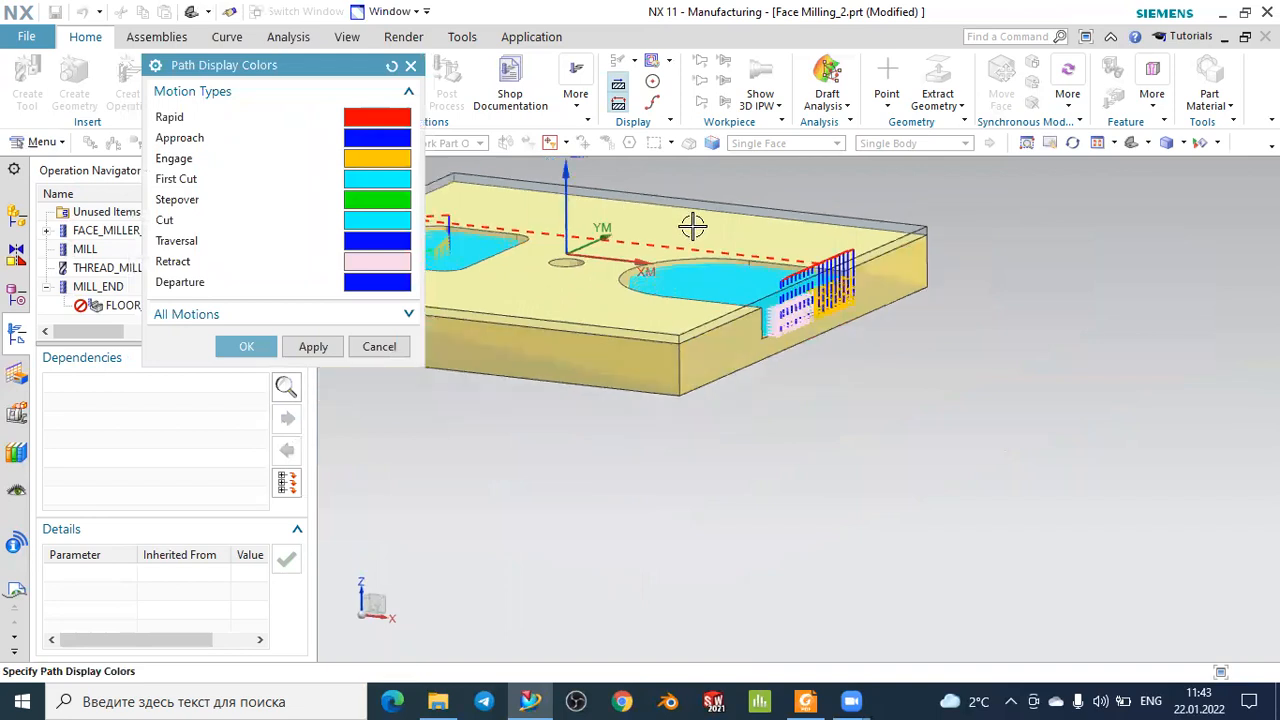
left_click(1147, 143)
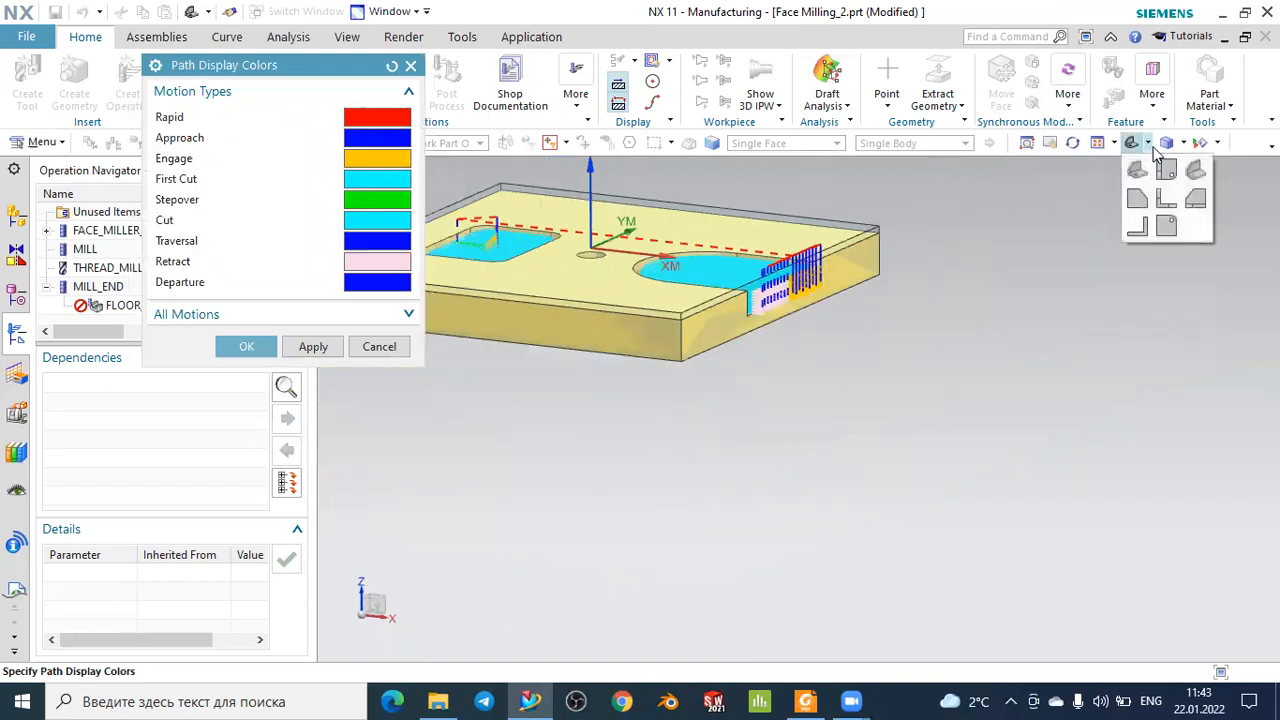
left_click(1166, 198)
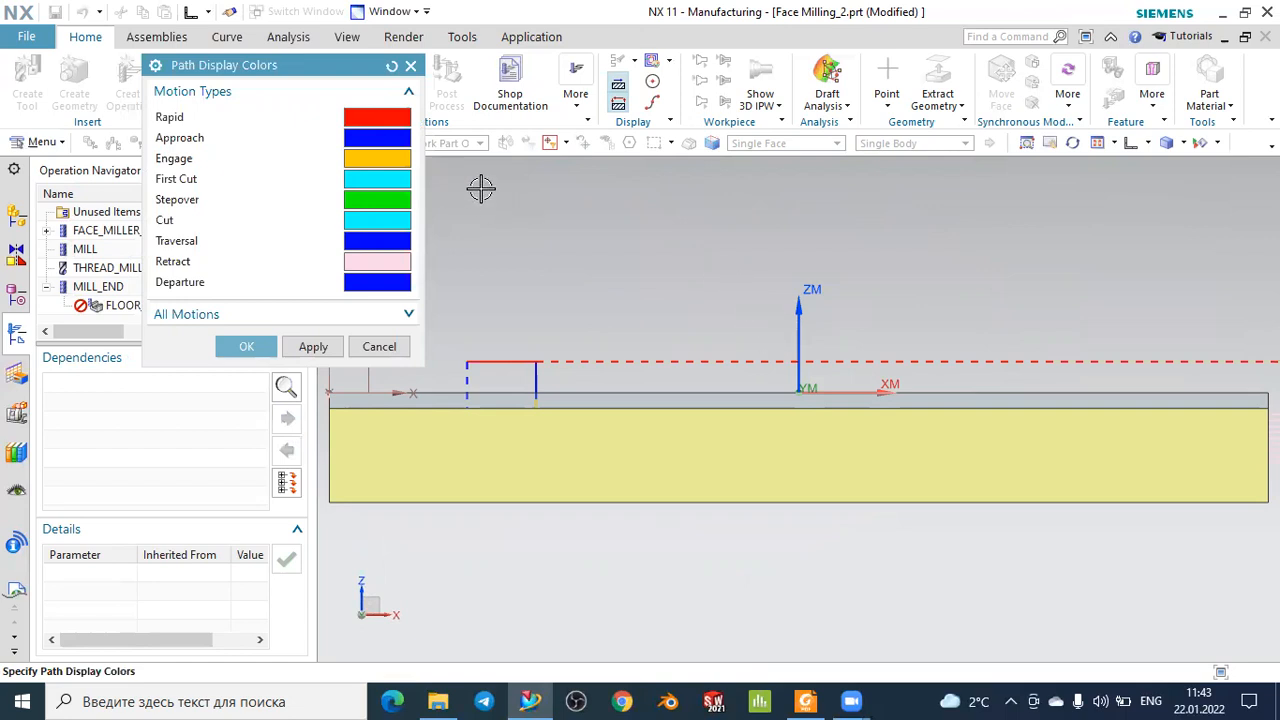
scroll(574, 208, "up", 1)
middle_click_drag(826, 240, 527, 211)
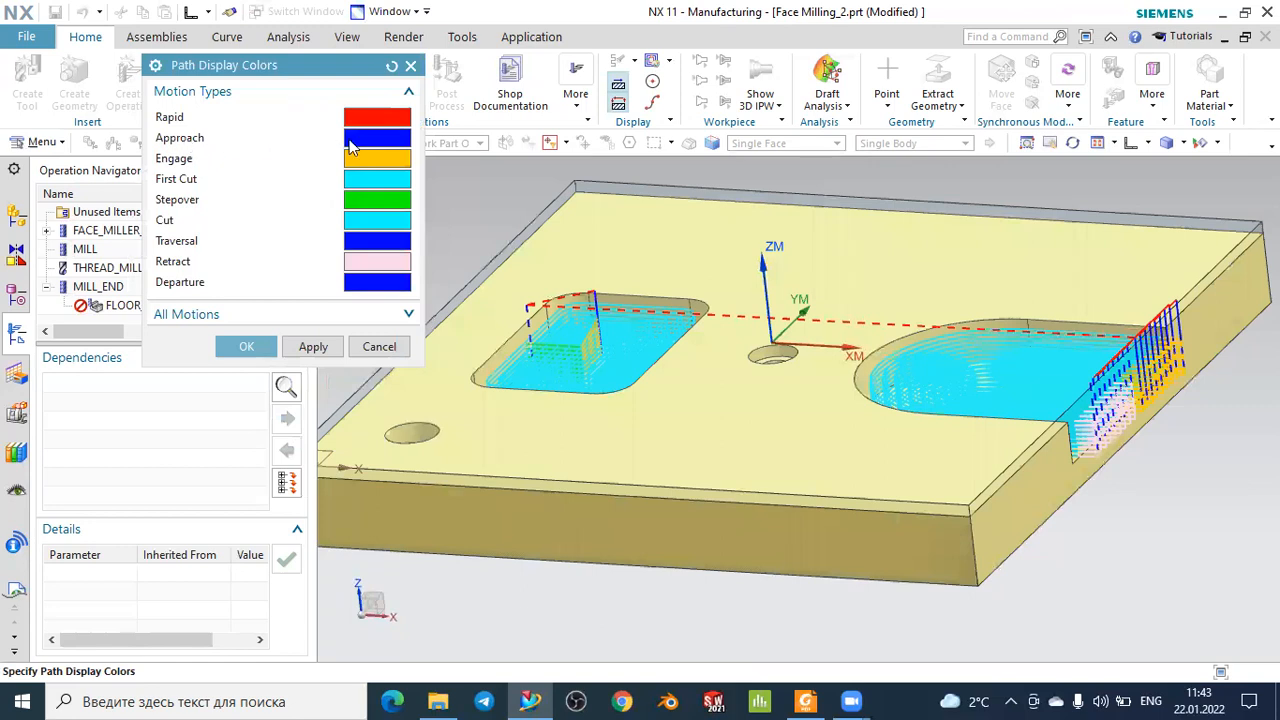
Examine the approach and engage moves at the rectangular pocket and the open rounded pocket against their motion colors.
scroll(1172, 414, "down", 2)
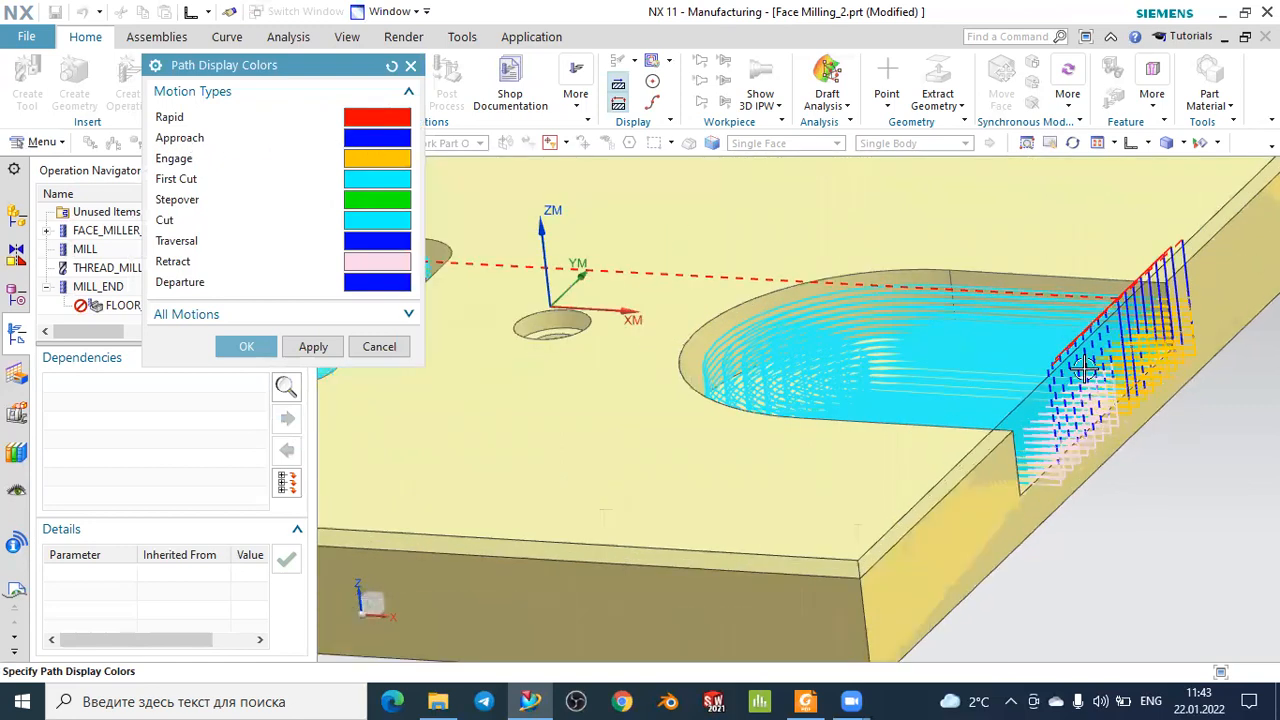
scroll(1088, 375, "up", 3)
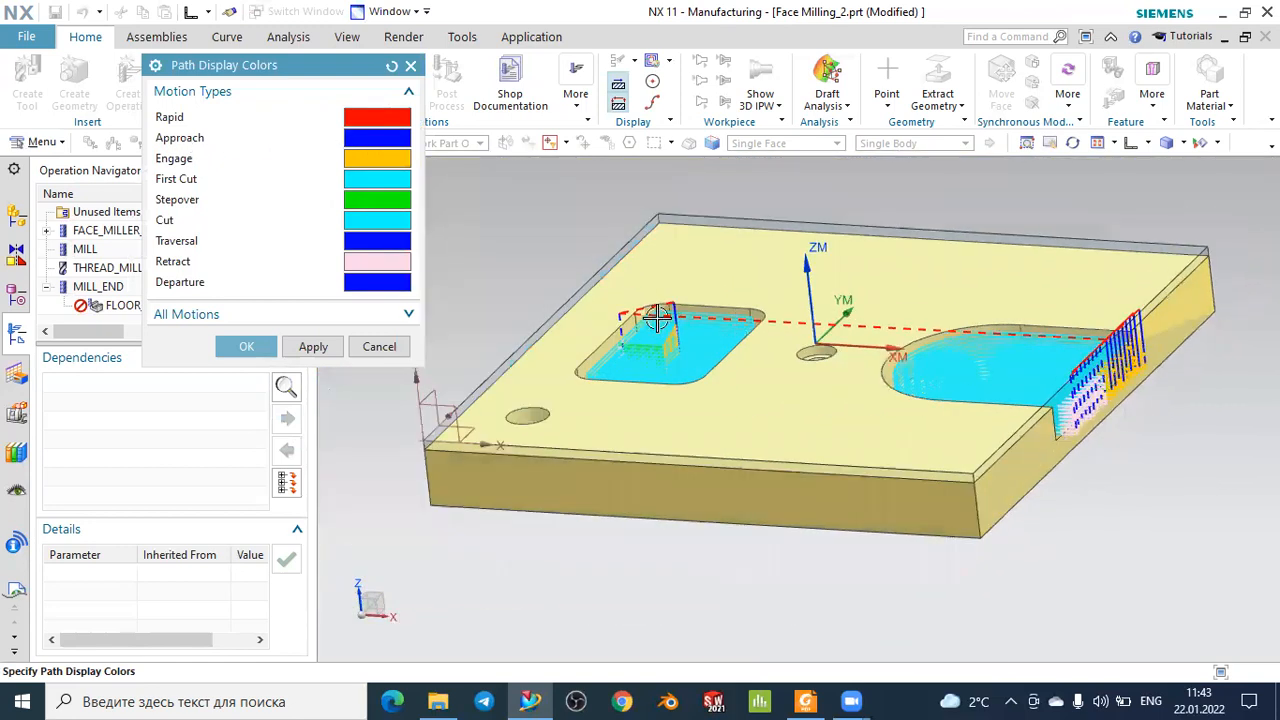
scroll(620, 318, "down", 2)
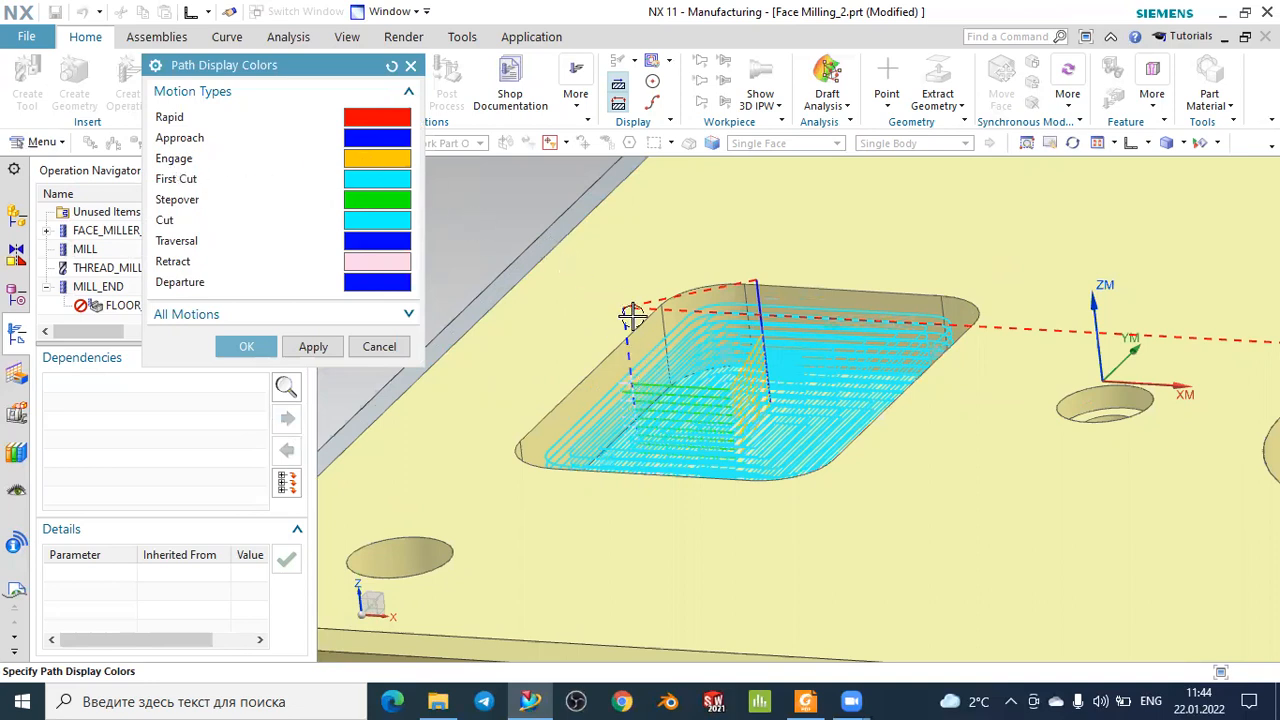
middle_click_drag(720, 383, 791, 366)
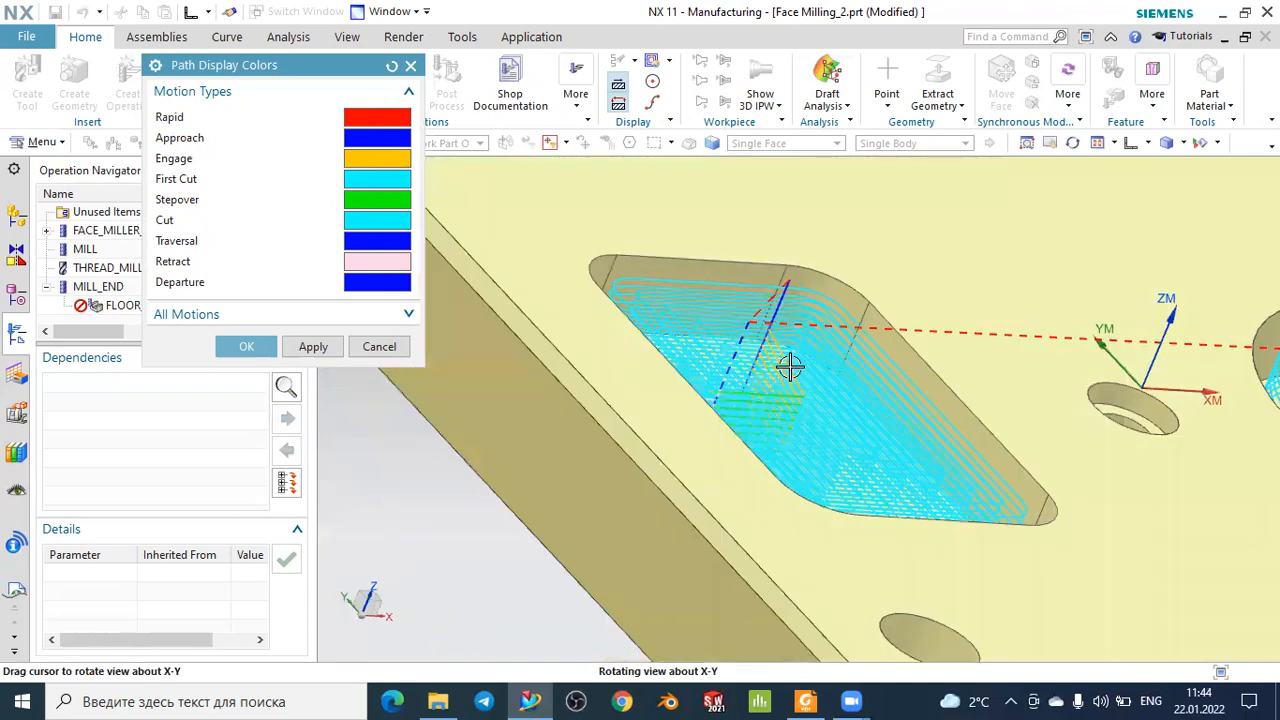
scroll(797, 349, "up", 4)
scroll(772, 333, "up", 2)
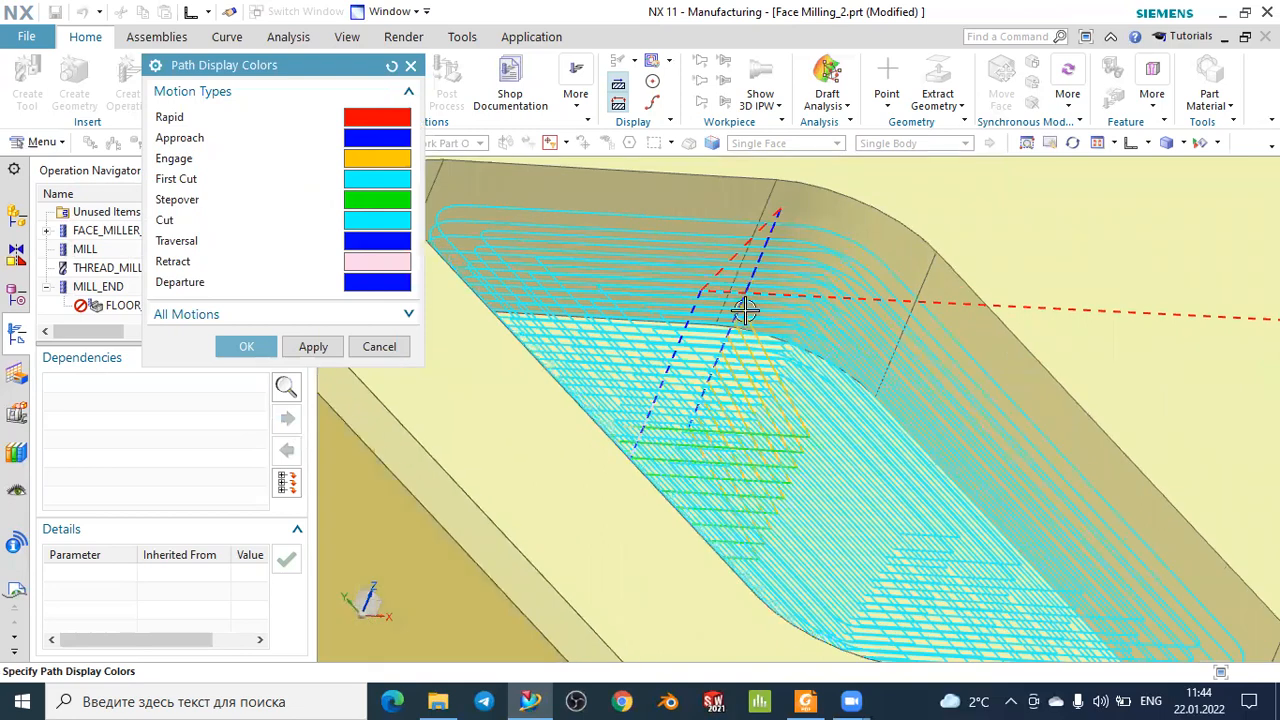
scroll(786, 406, "down", 6)
middle_click_drag(851, 417, 782, 401)
scroll(829, 400, "up", 3)
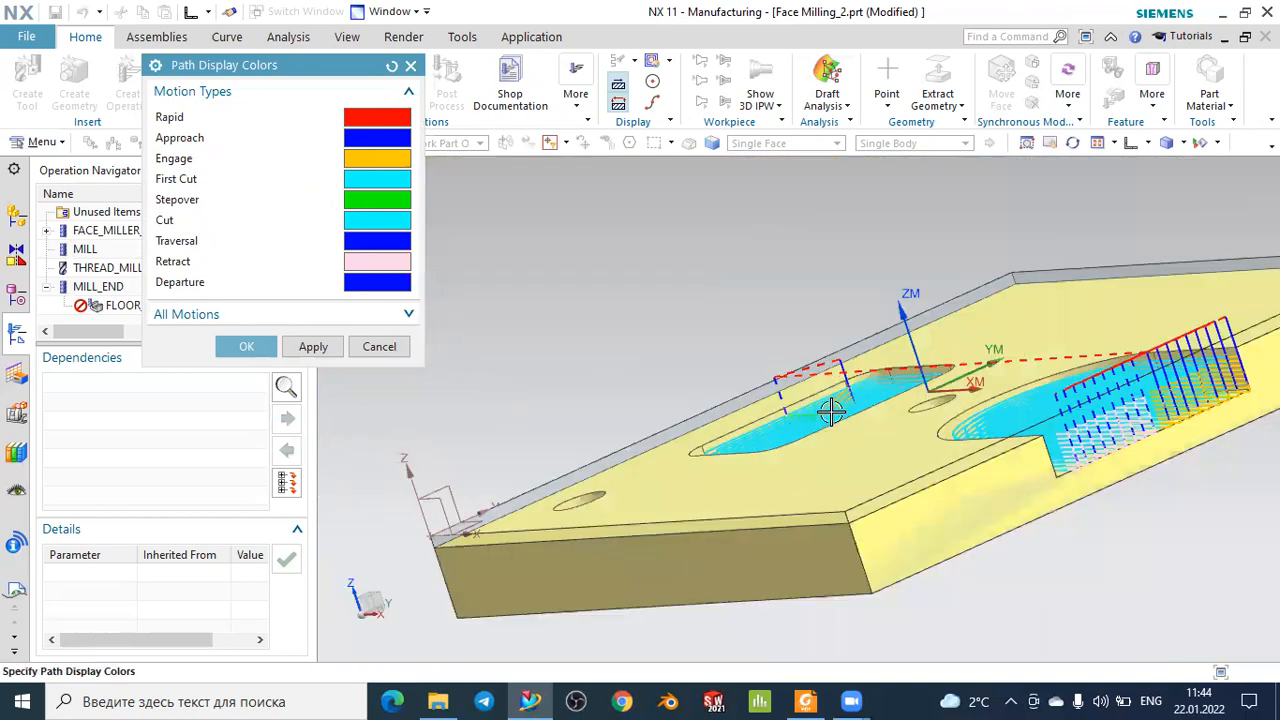
scroll(1143, 406, "up", 5)
scroll(1124, 458, "down", 3)
middle_click_drag(1166, 456, 1208, 449)
scroll(1154, 430, "down", 3)
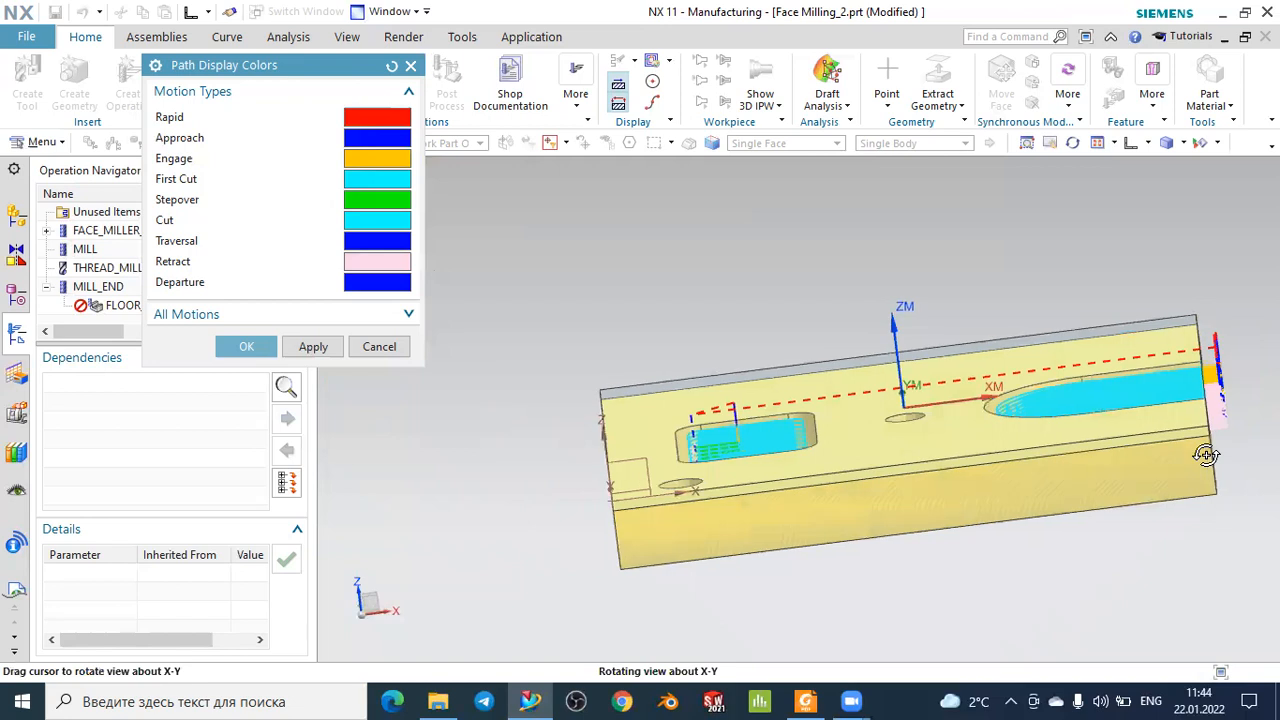
scroll(1180, 380, "up", 6)
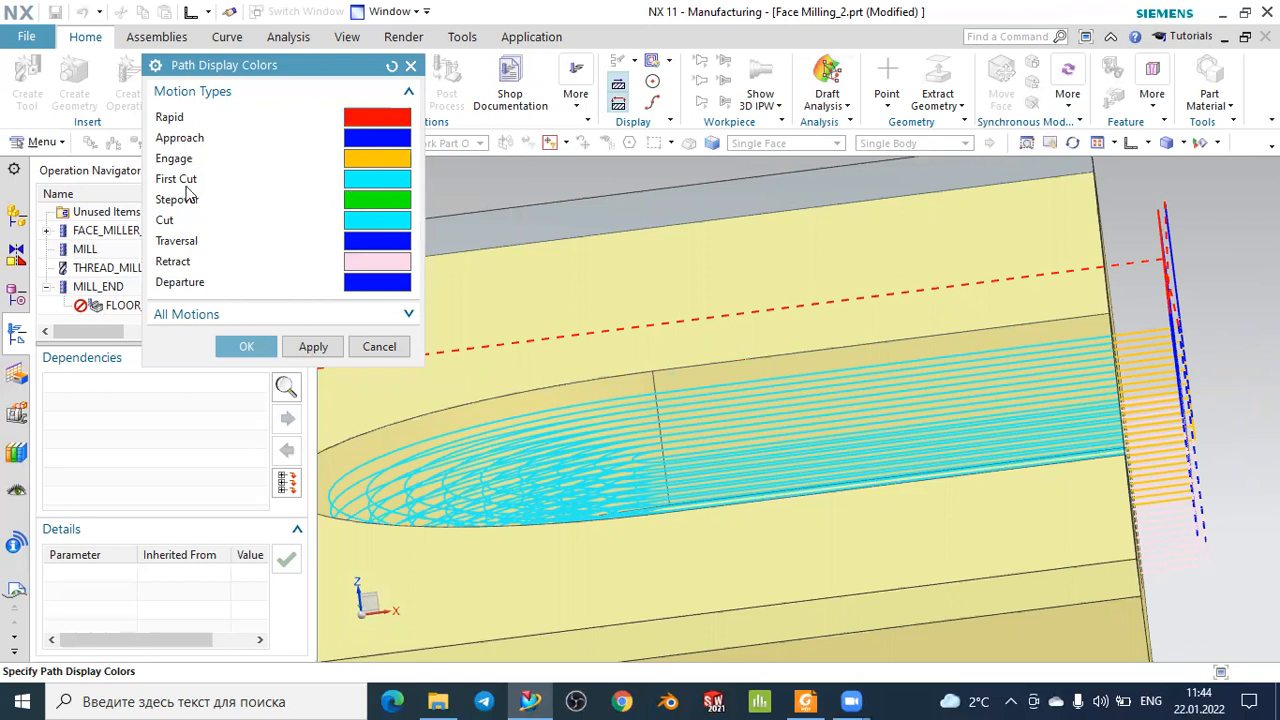
Examine the cut passes in the open rounded pocket and the stepover moves in the rectangular pocket.
scroll(629, 394, "down", 8)
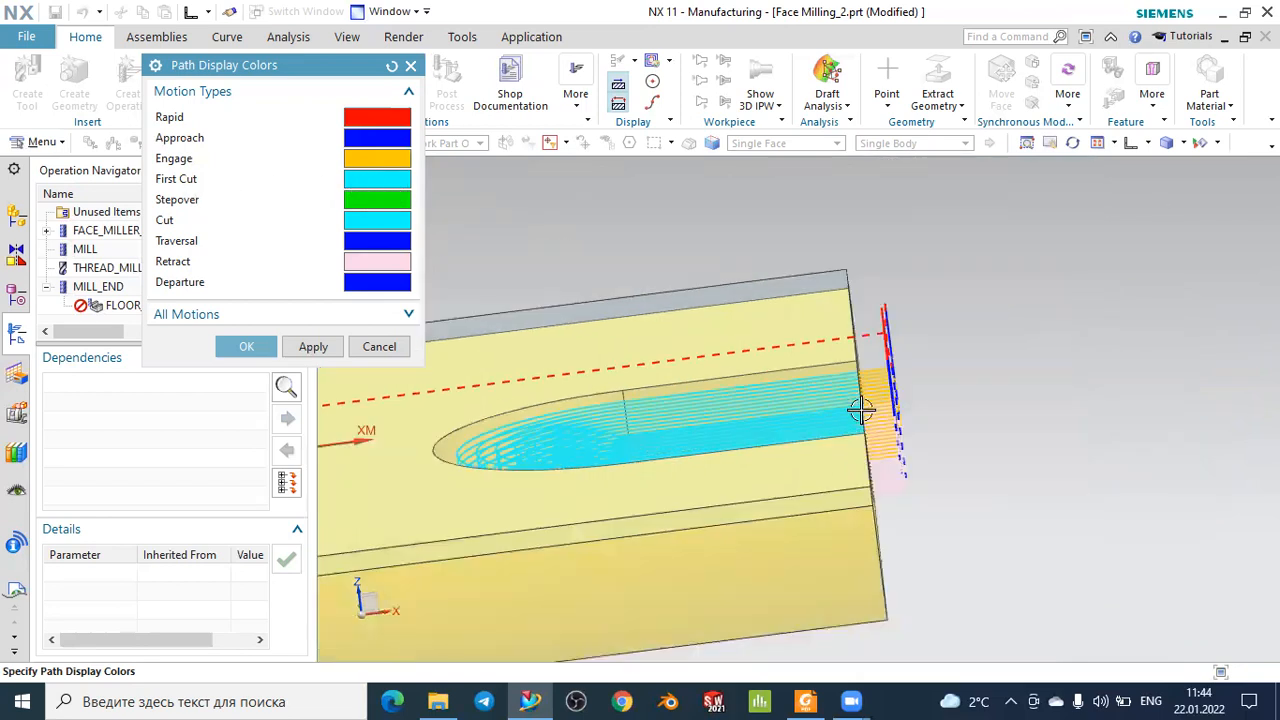
middle_click_drag(940, 374, 950, 402)
scroll(761, 393, "up", 3)
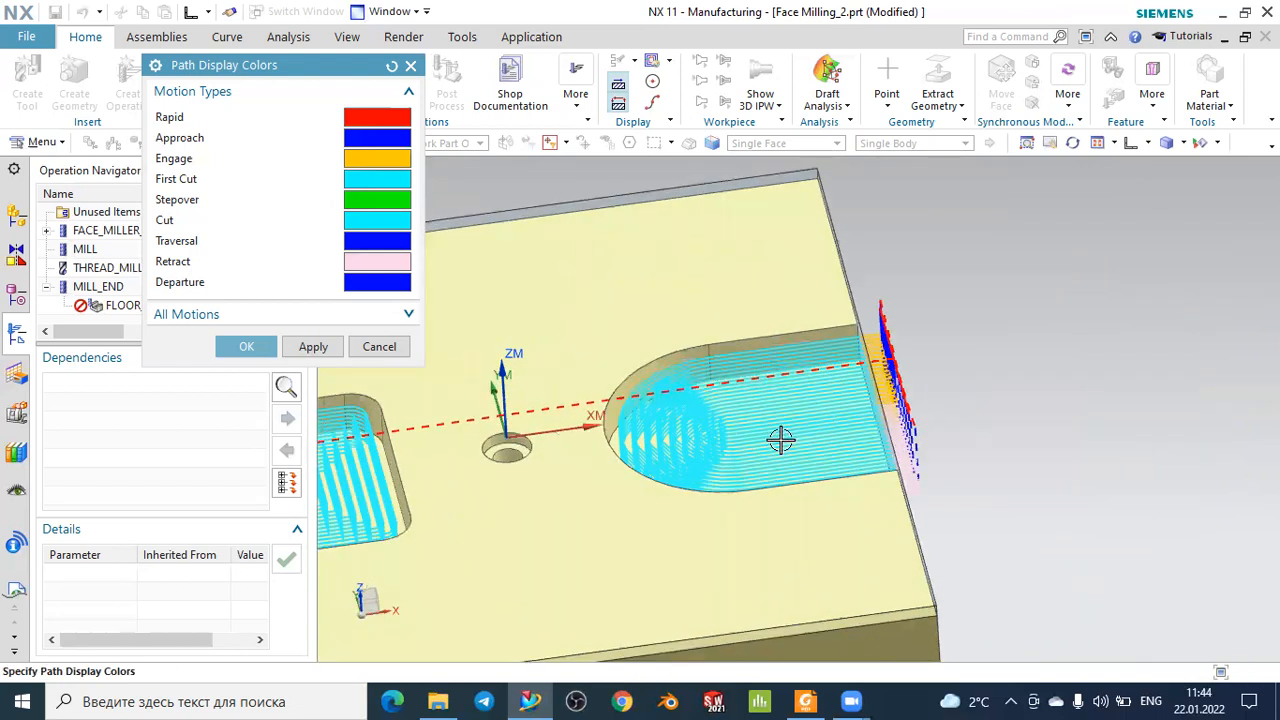
scroll(777, 434, "down", 1)
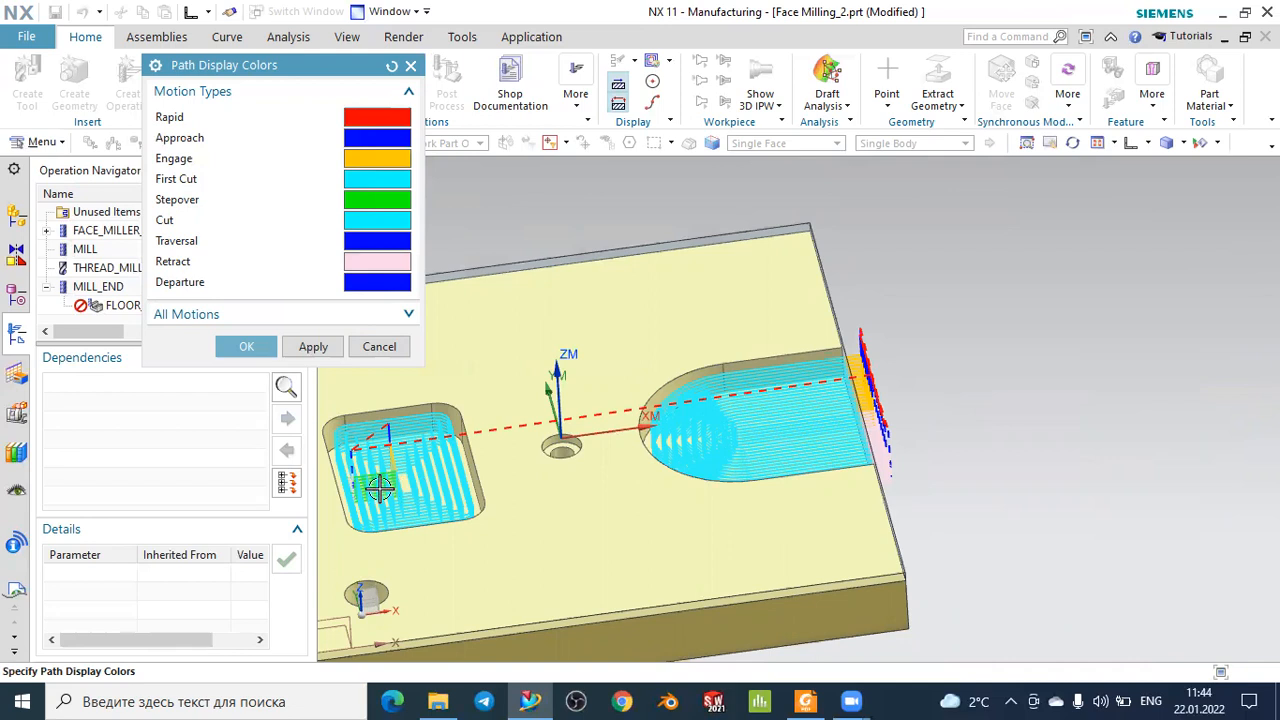
scroll(366, 480, "up", 3)
scroll(453, 470, "up", 3)
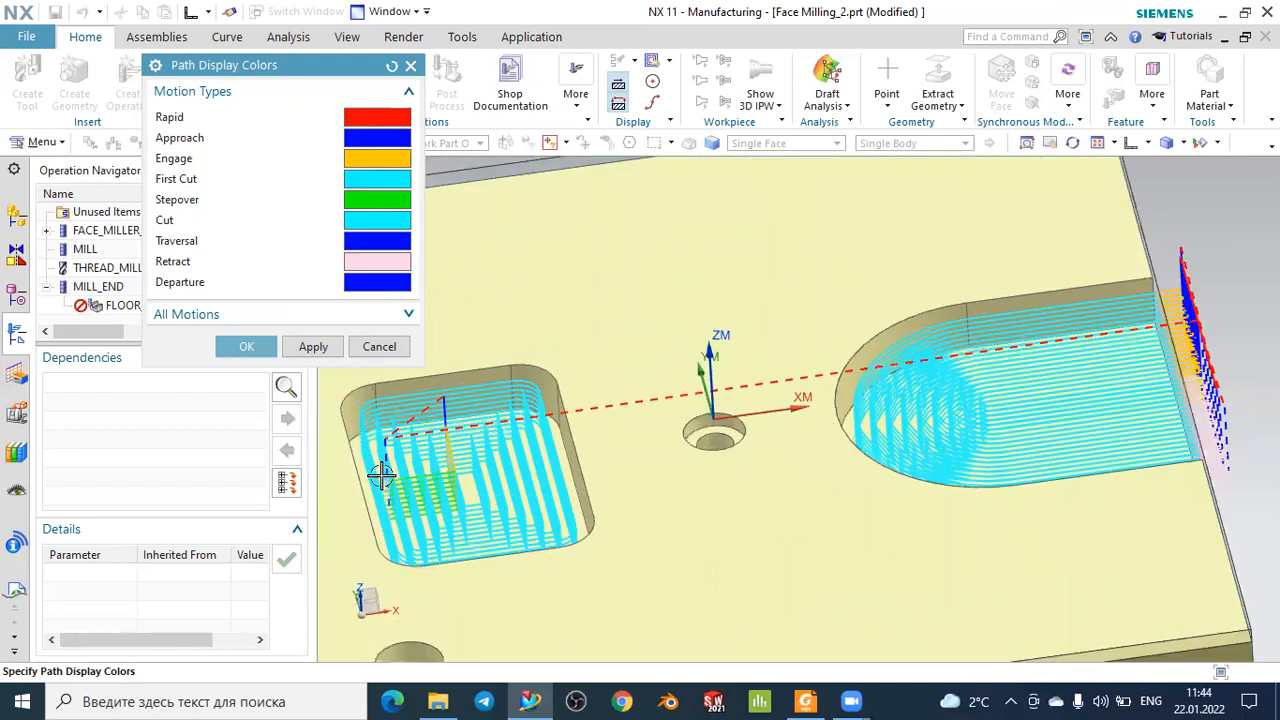
middle_click_drag(471, 497, 475, 476)
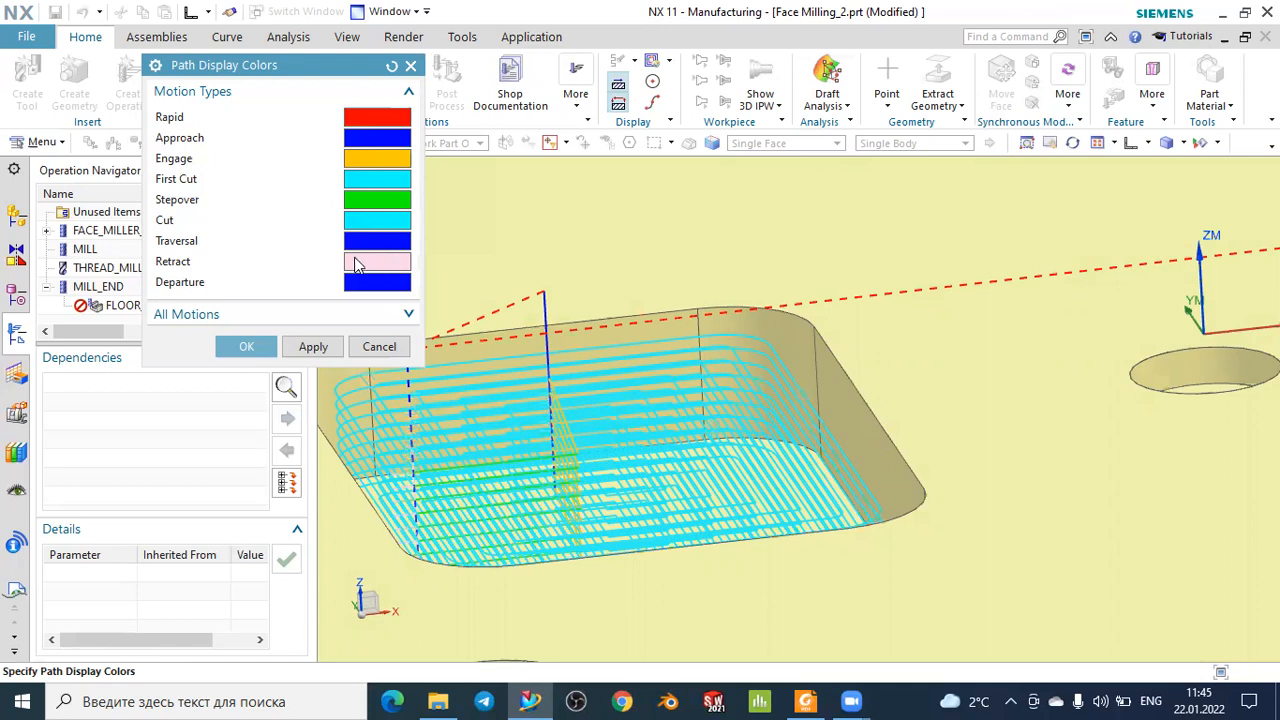
Examine the retract and departure moves at the open pocket's edge and inside the rectangular pocket.
scroll(600, 330, "down", 4)
middle_click_drag(600, 329, 903, 370)
scroll(1032, 323, "up", 2)
scroll(1014, 335, "up", 1)
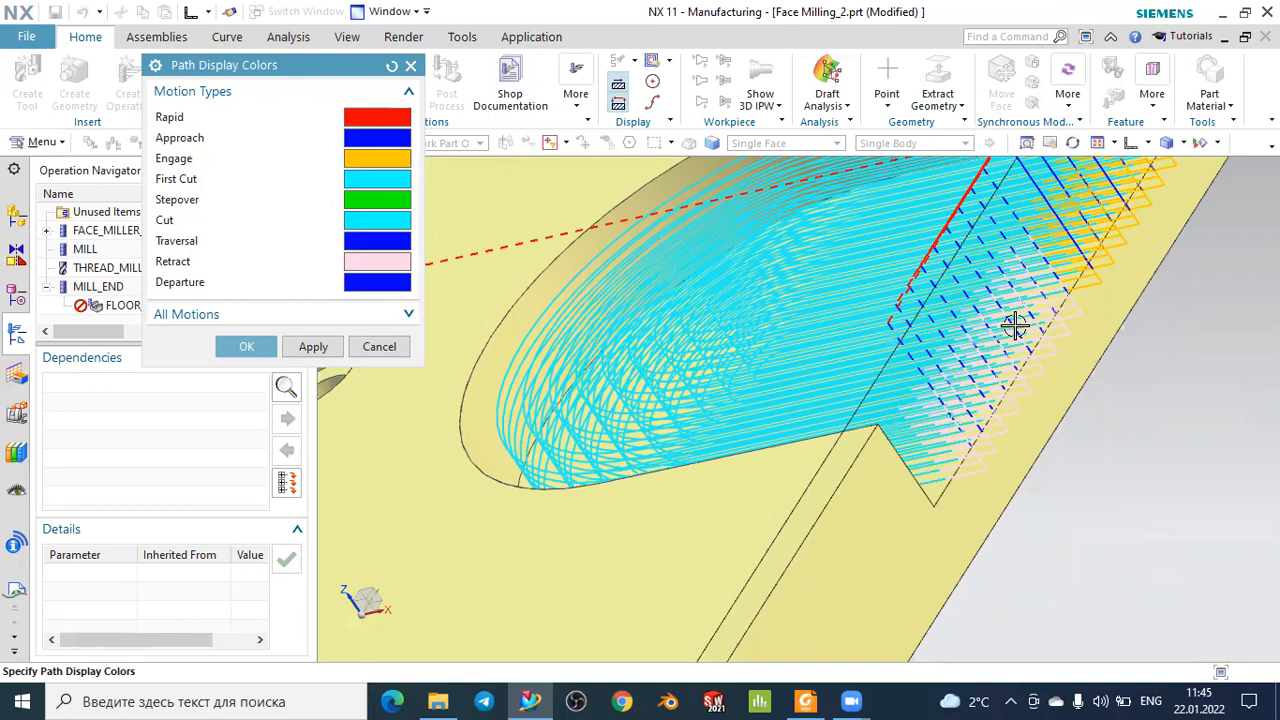
scroll(1014, 325, "down", 3)
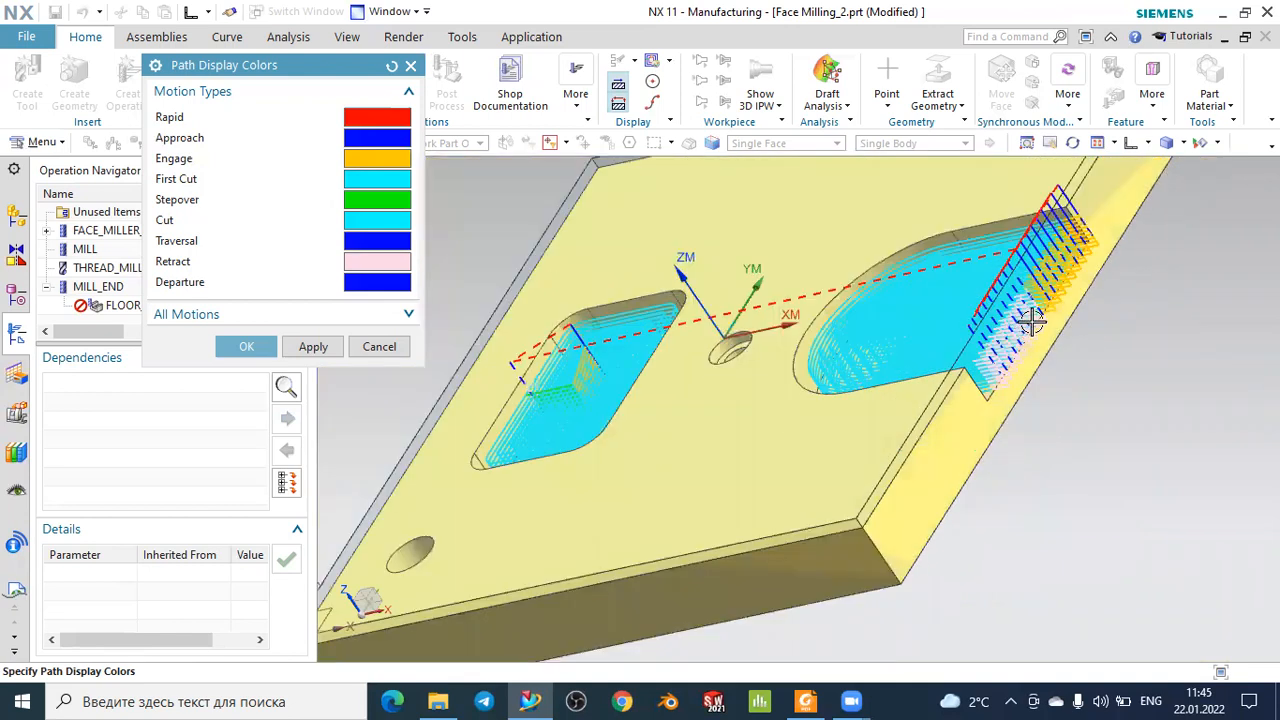
scroll(1048, 270, "up", 1)
scroll(1048, 270, "up", 1)
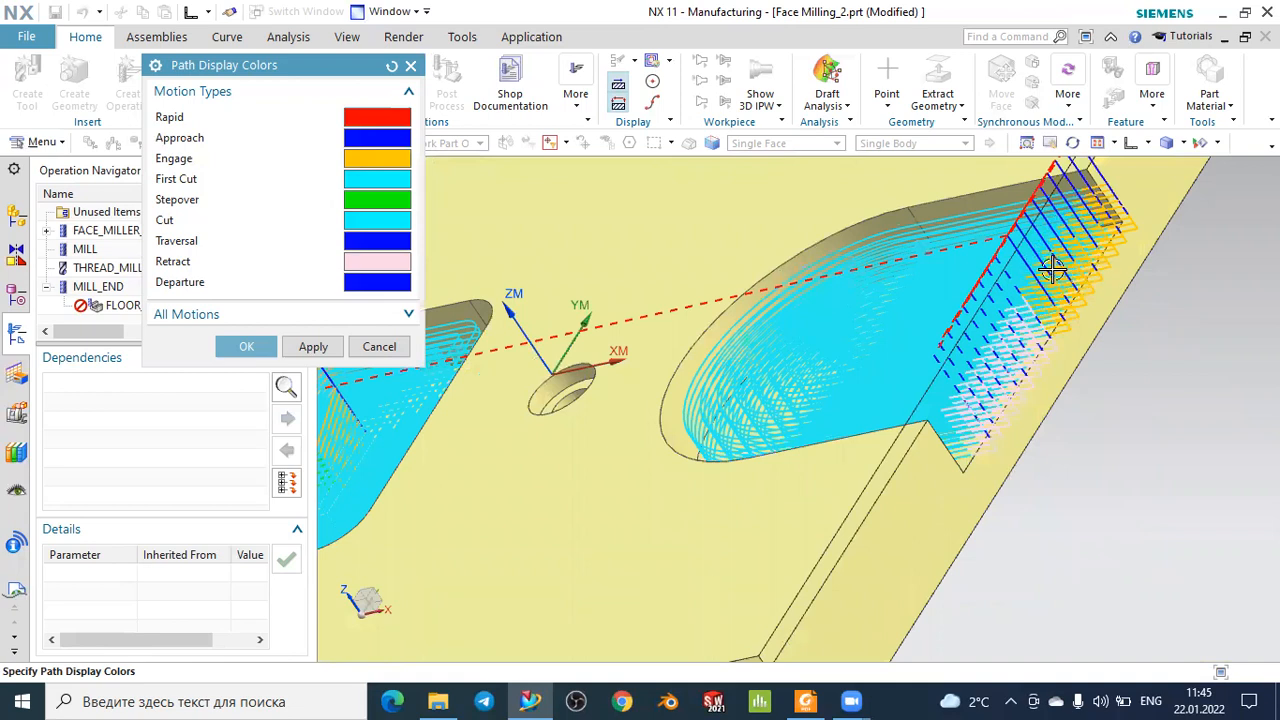
scroll(1018, 355, "down", 2)
middle_click_drag(799, 380, 751, 413)
scroll(760, 440, "up", 3)
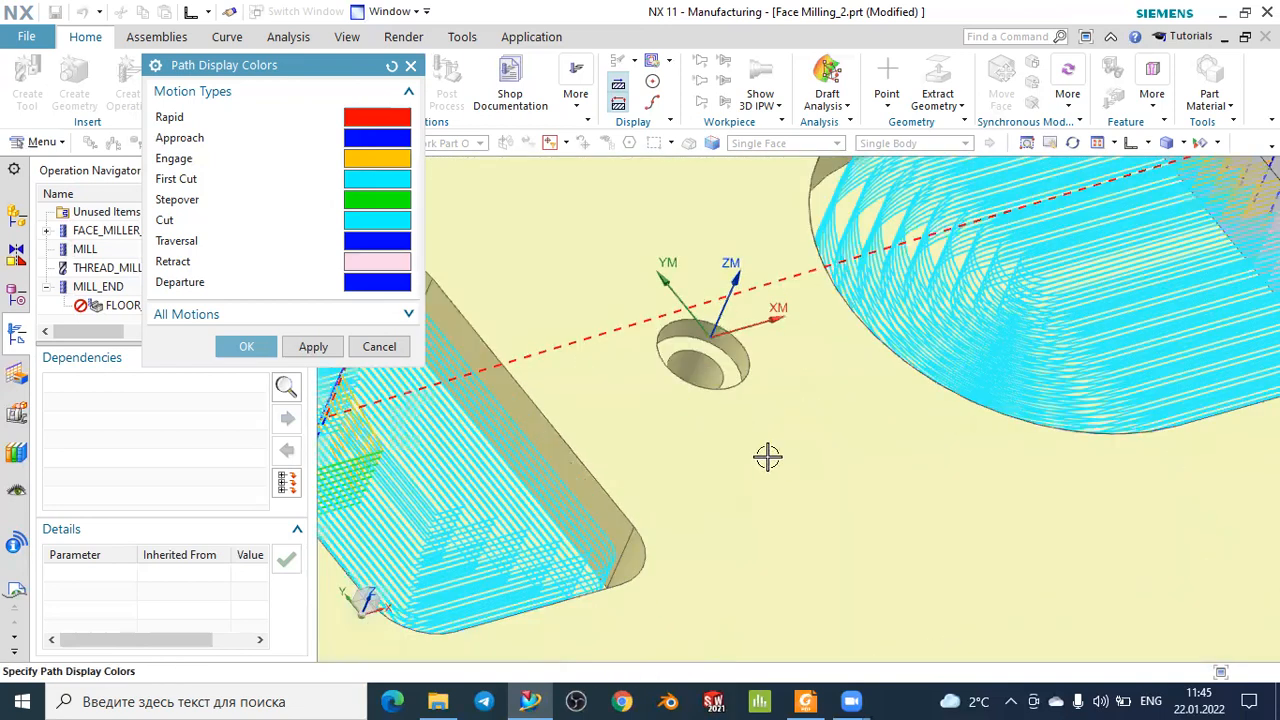
scroll(480, 430, "up", 2)
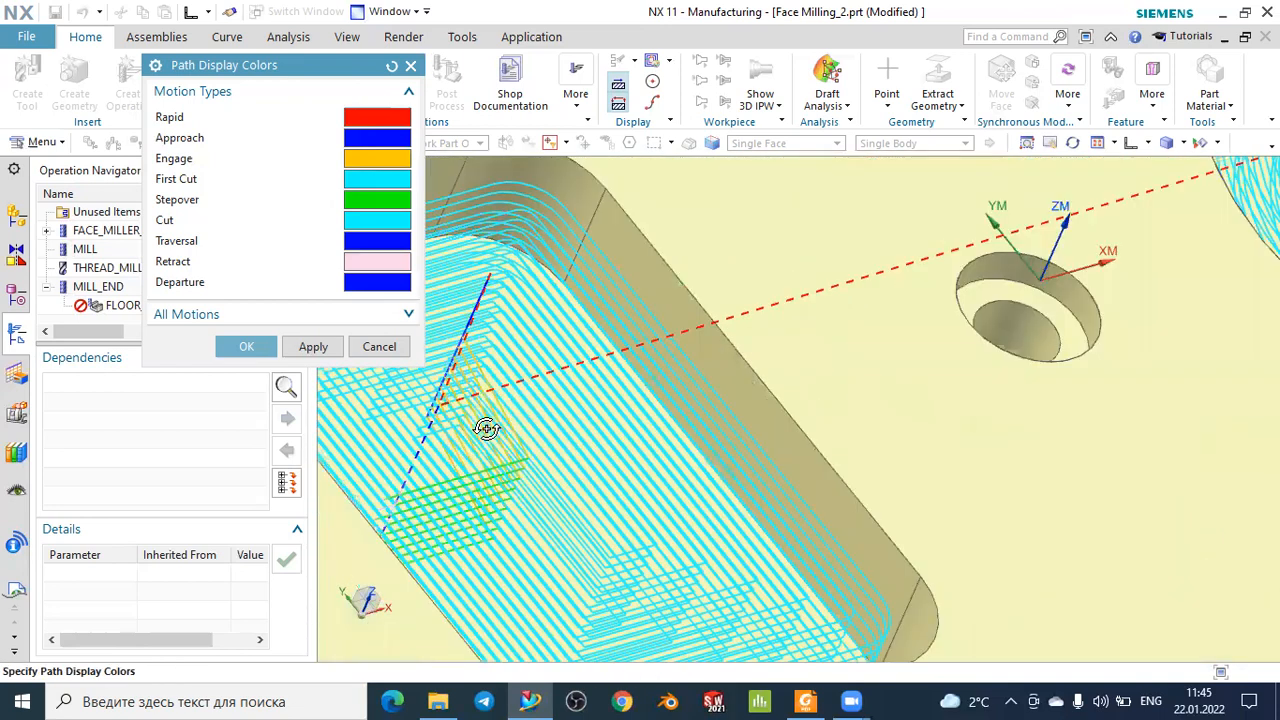
middle_click_drag(486, 423, 486, 428)
scroll(614, 391, "down", 2)
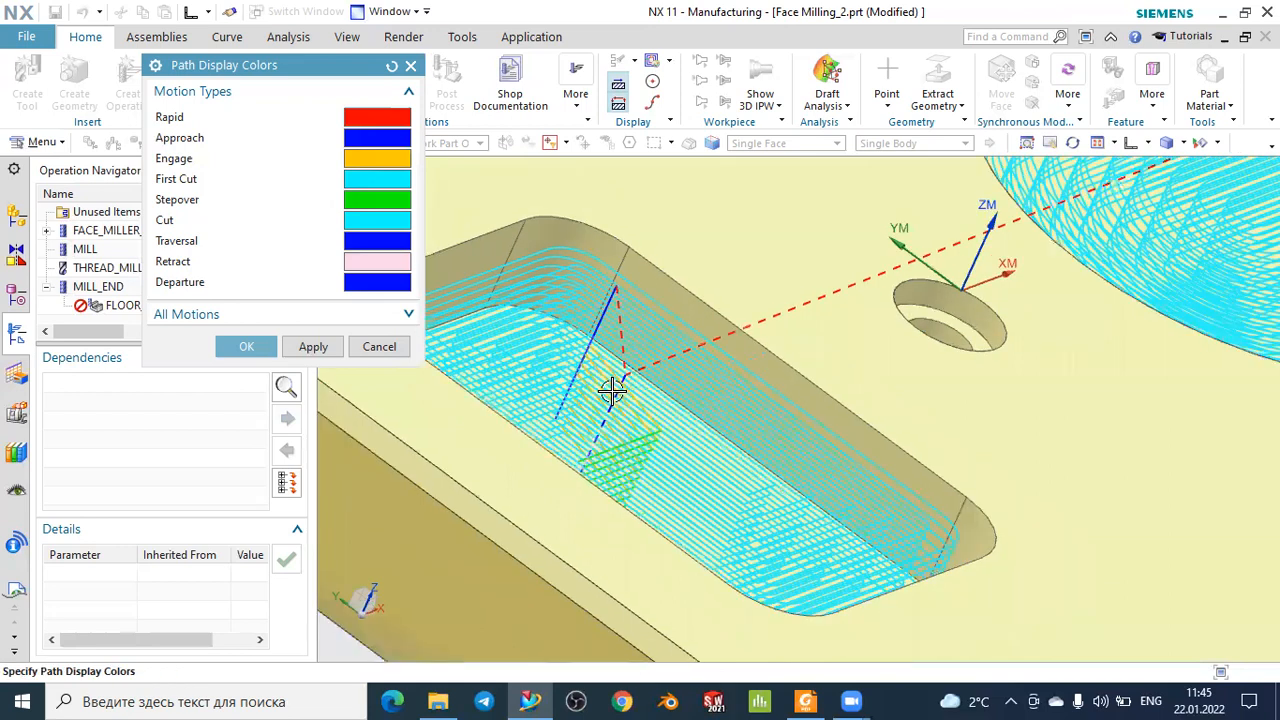
Set the Departure motion's display color to Emerald (ID 108), then accept the path colors and the display options.
scroll(946, 506, "down", 2)
middle_click_drag(838, 408, 693, 363)
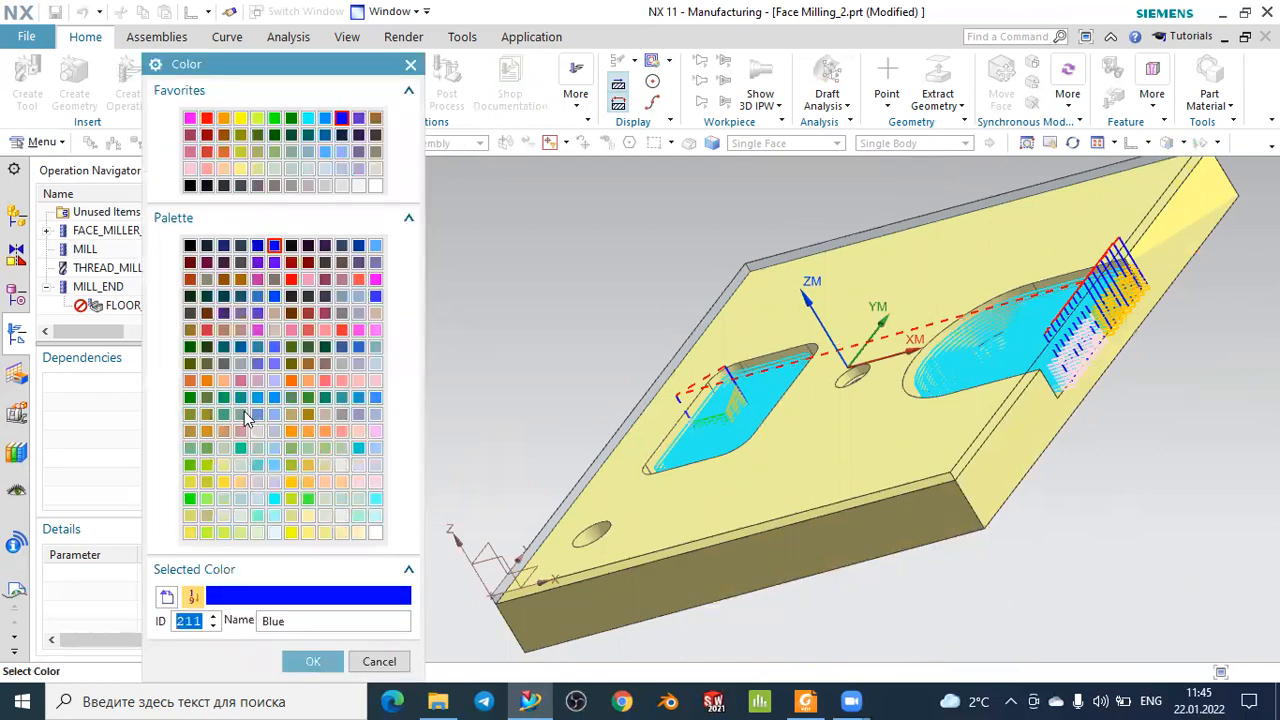
left_click(190, 398)
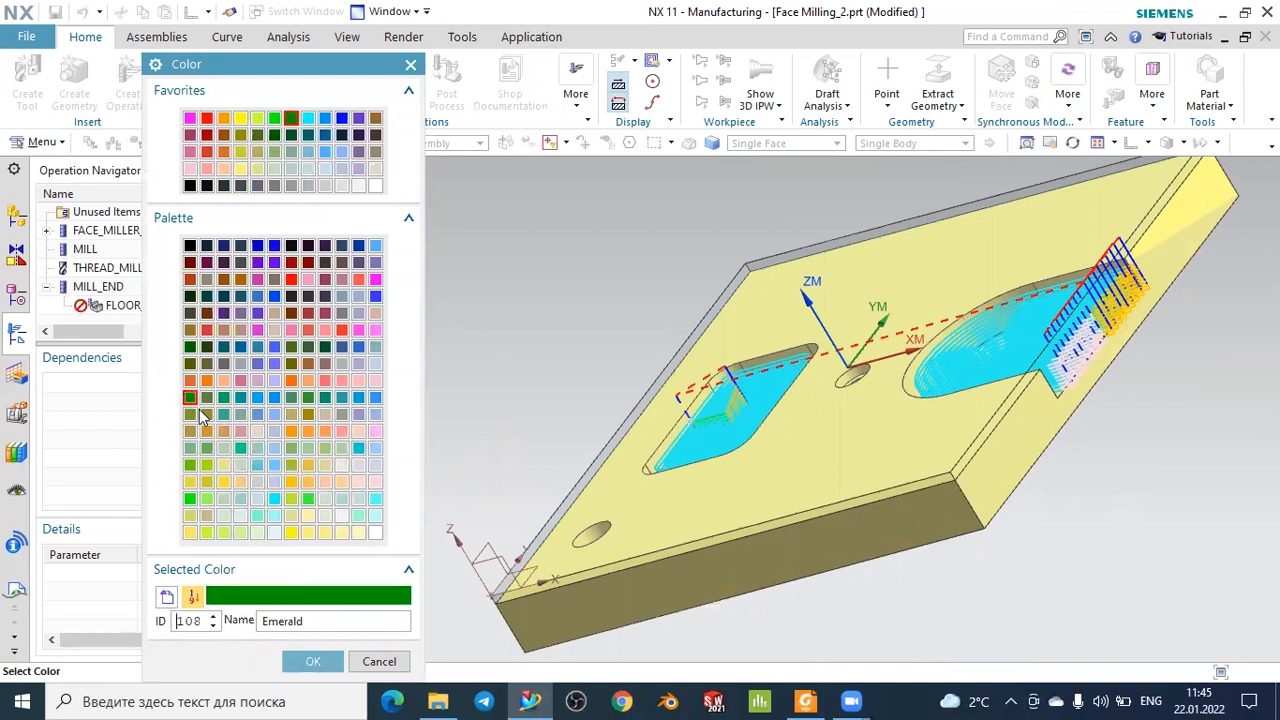
left_click(311, 661)
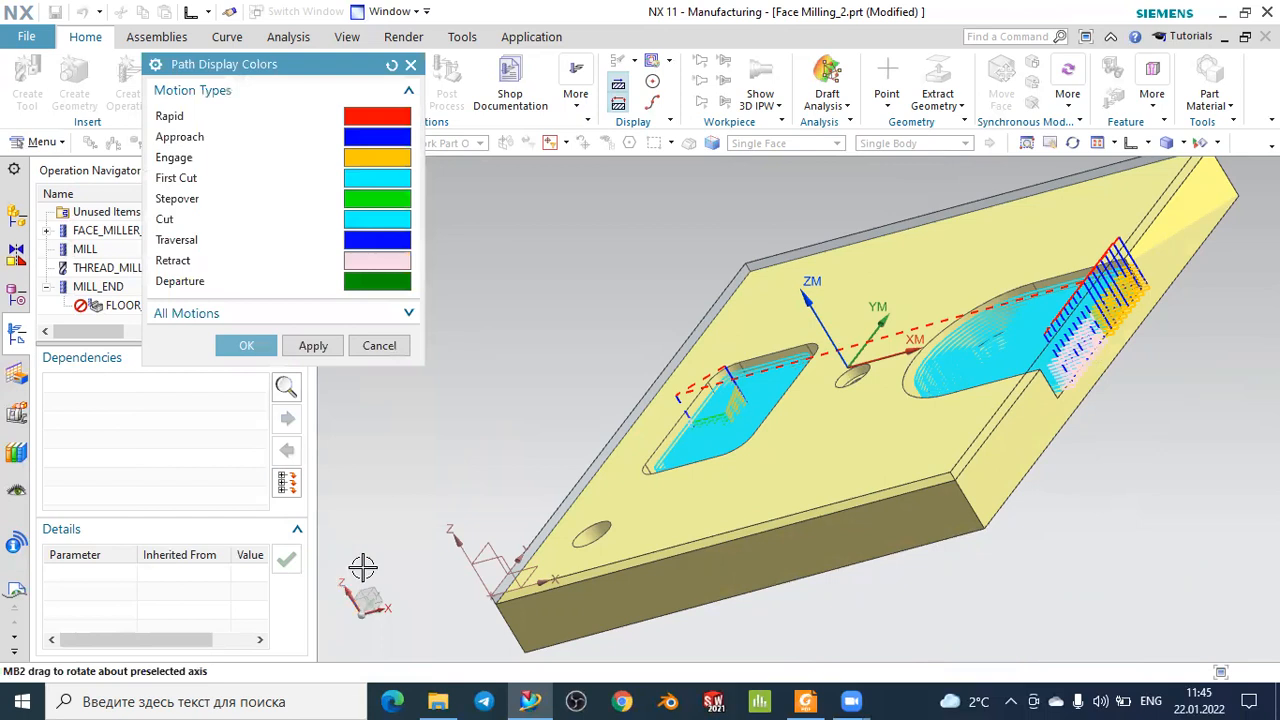
left_click(252, 348)
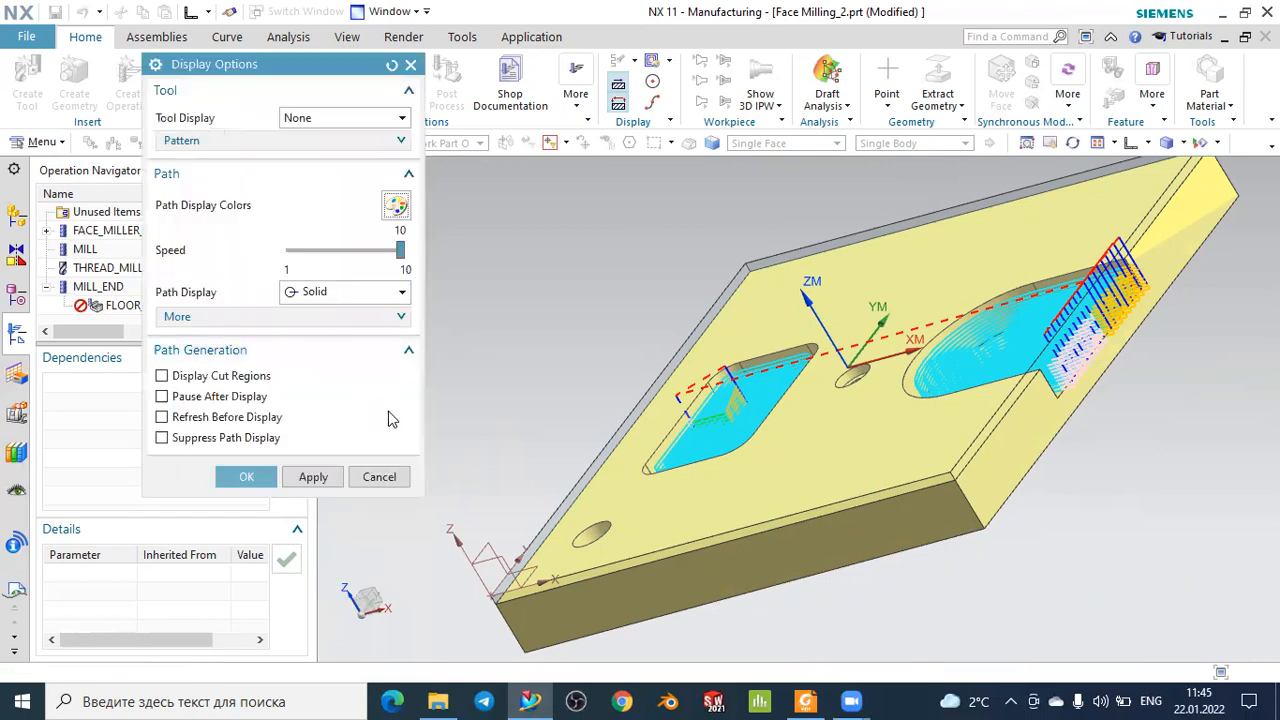
mouse_move(655, 400)
middle_mouse_down()
mouse_move(673, 389)
mouse_move(641, 396)
middle_mouse_up()
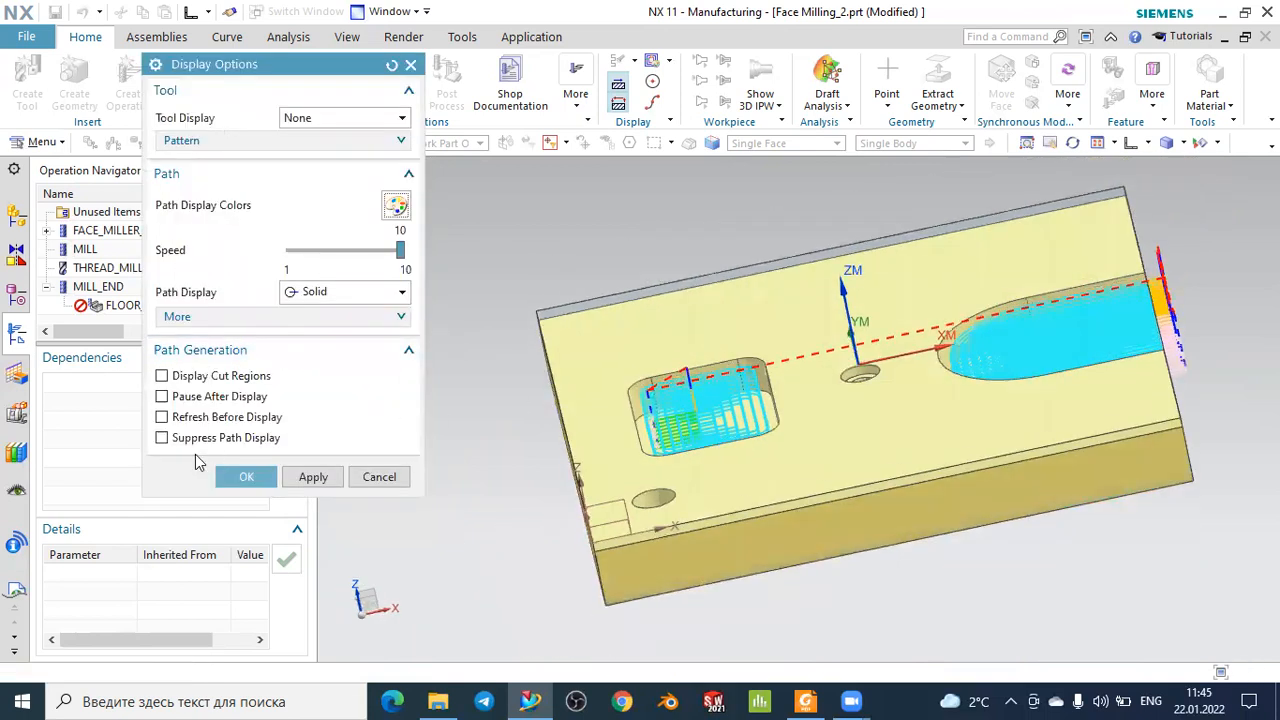
left_click(247, 478)
Regenerate the Floor Wall tool path and accept the operation.
scroll(229, 586, "down", 3)
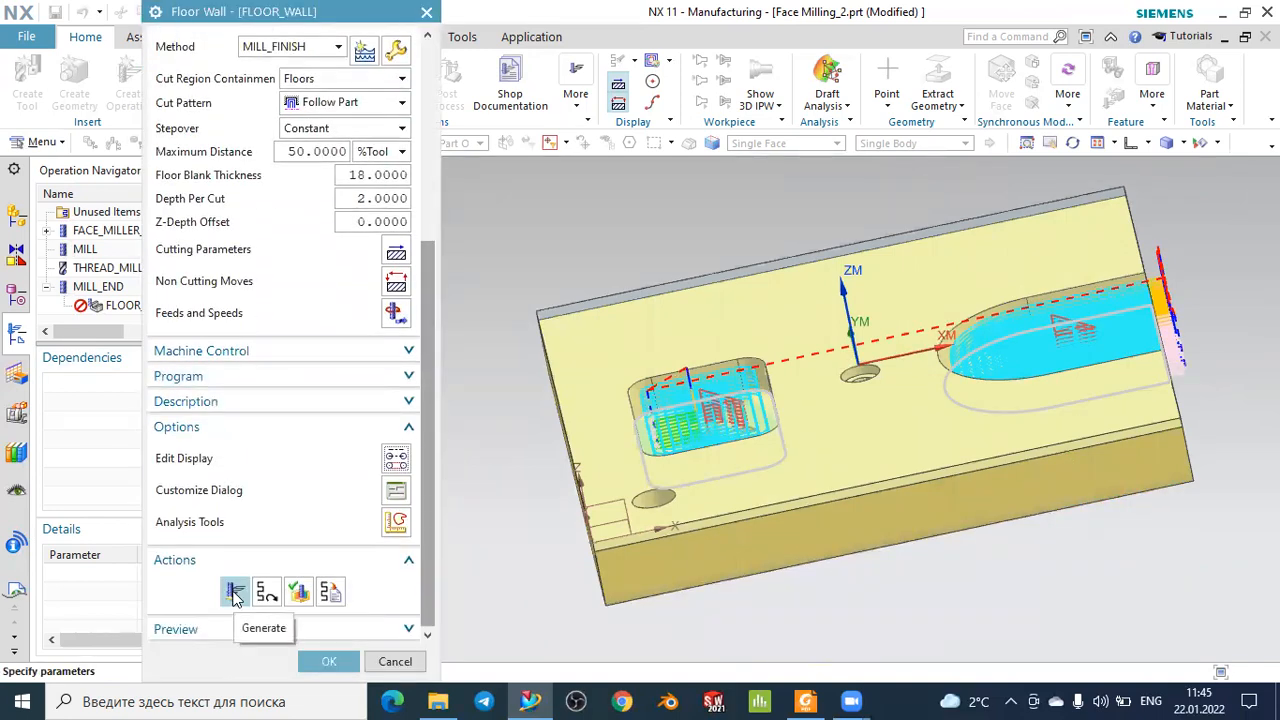
left_click(235, 593)
middle_click(636, 416)
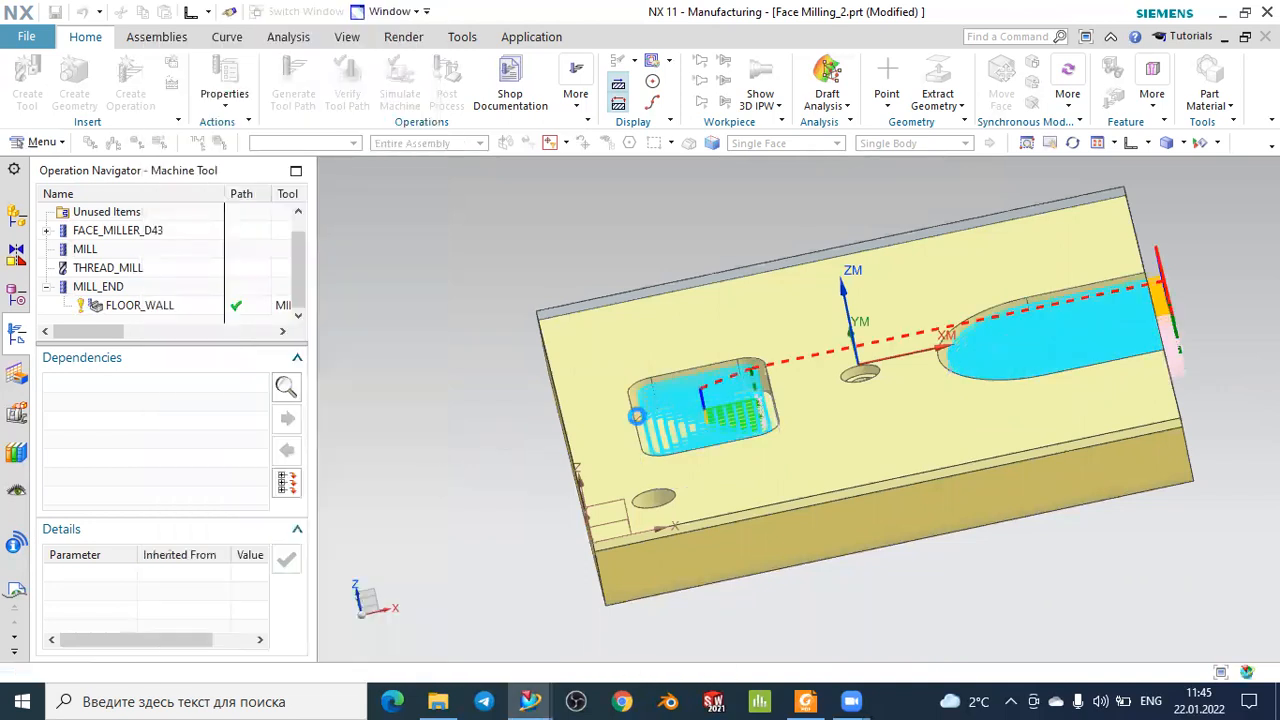
Reopen the Floor Wall operation from its tool path and examine the departure moves at both pockets.
double_click(1020, 340)
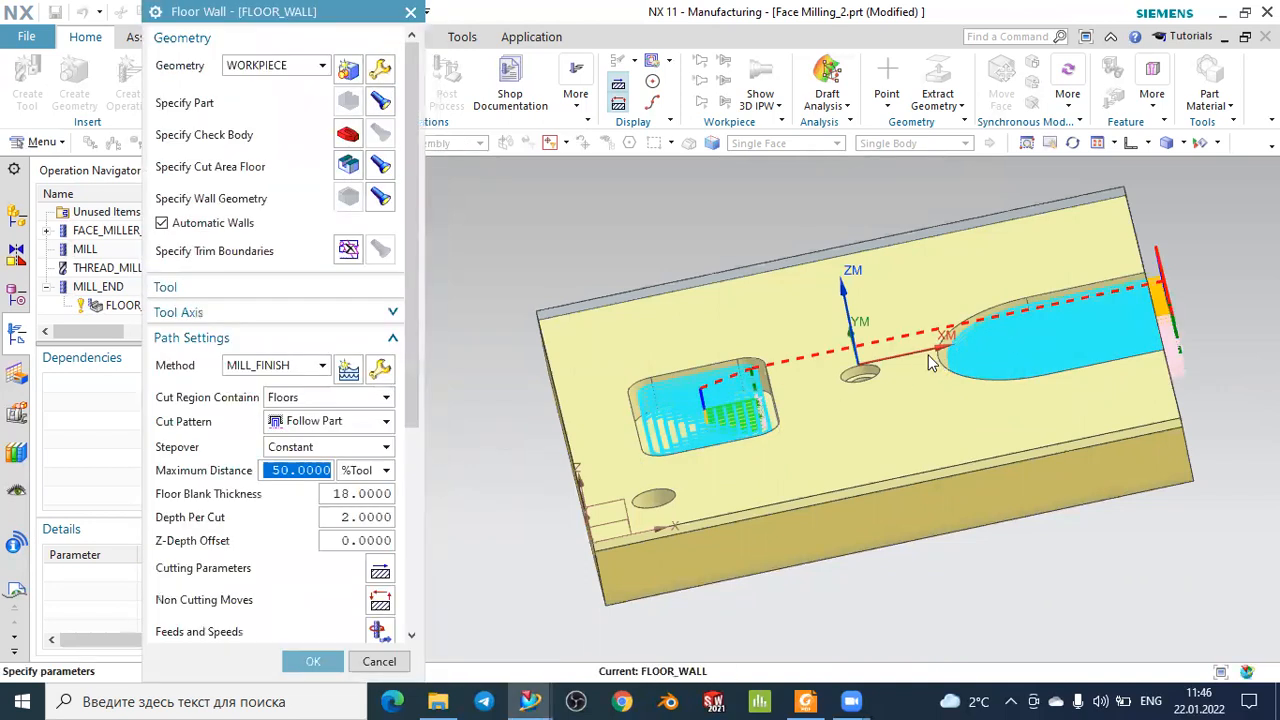
middle_click_drag(980, 345, 1036, 361)
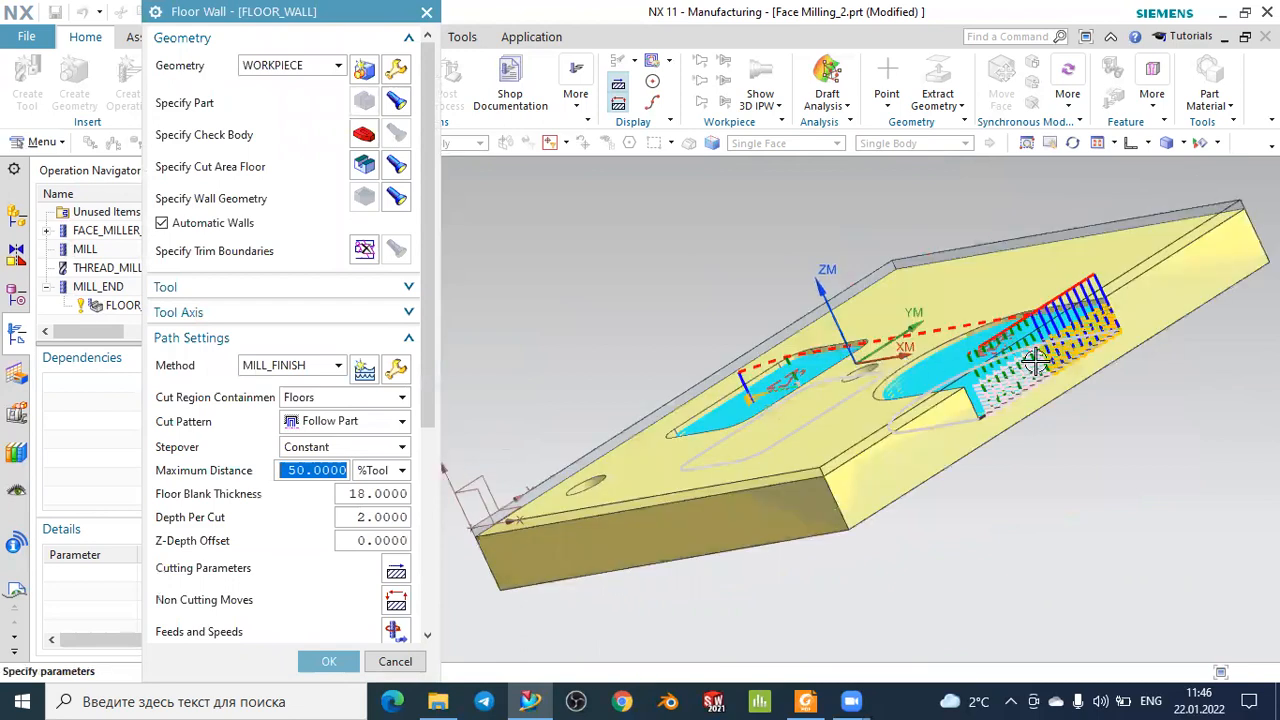
scroll(1068, 376, "up", 3)
scroll(1085, 440, "down", 3)
middle_click_drag(1094, 451, 1160, 449)
scroll(949, 366, "down", 5)
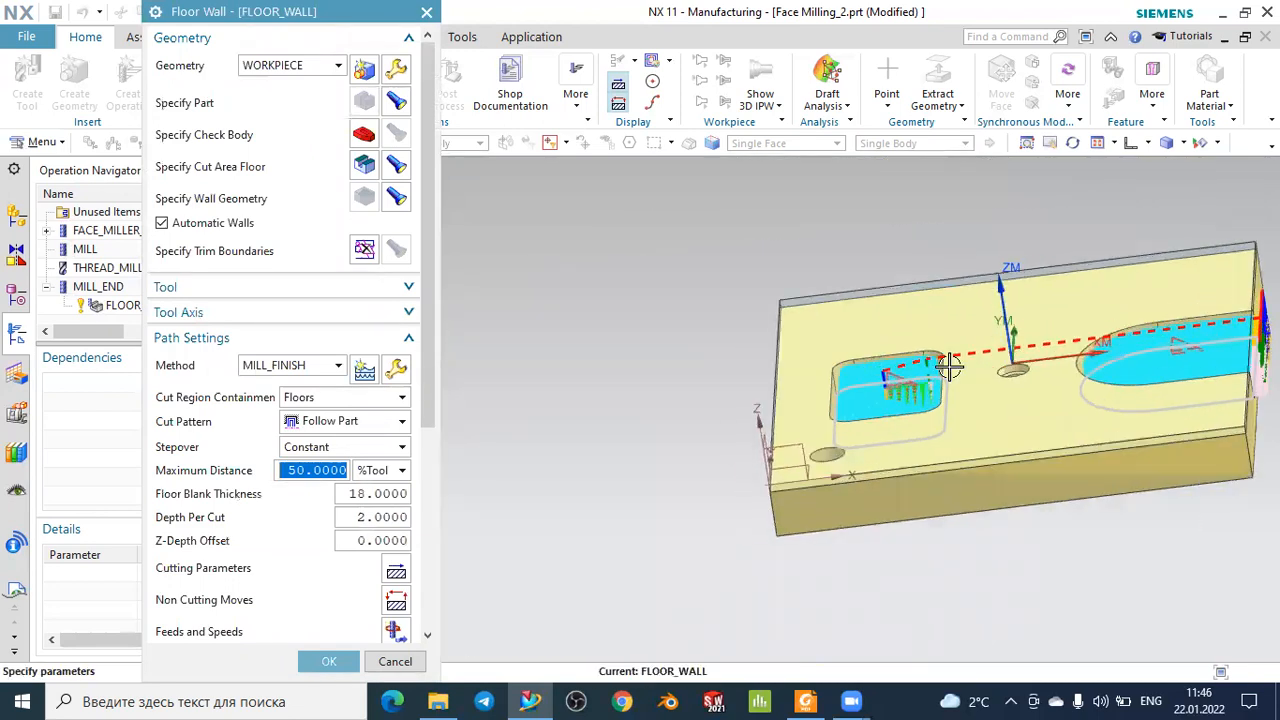
scroll(1160, 341, "up", 3)
scroll(1070, 385, "up", 5)
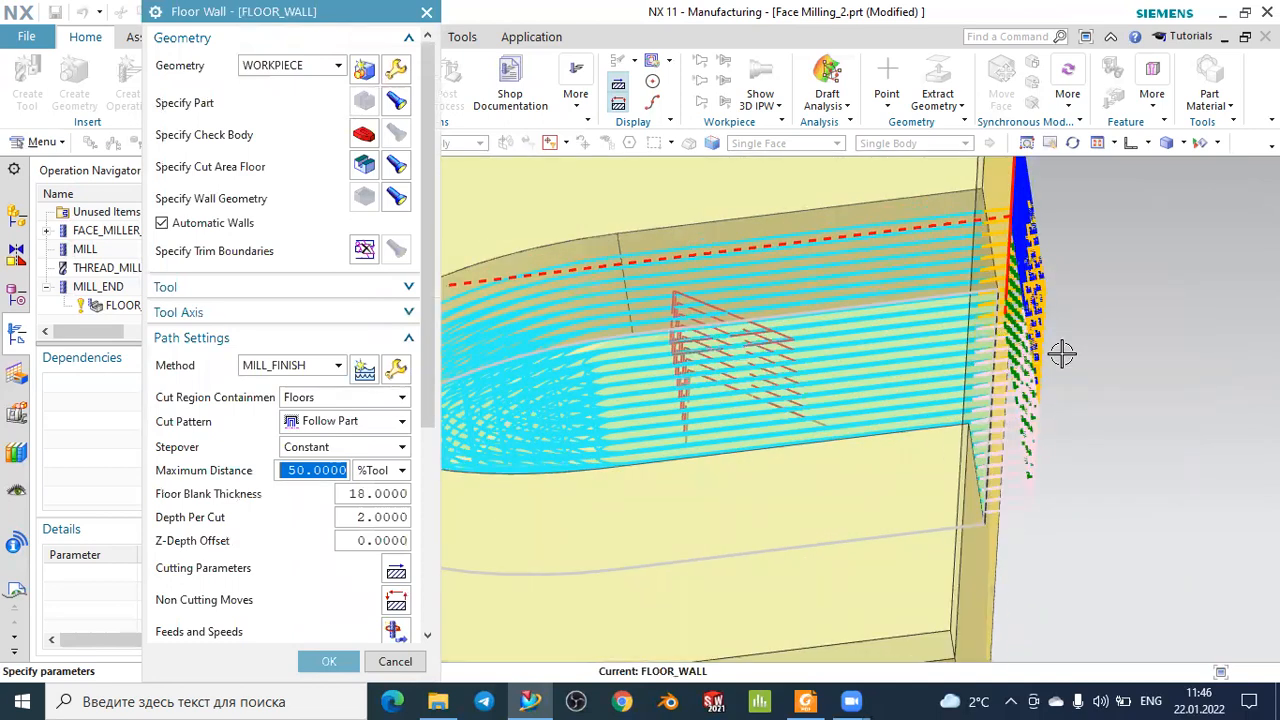
scroll(1088, 411, "down", 4)
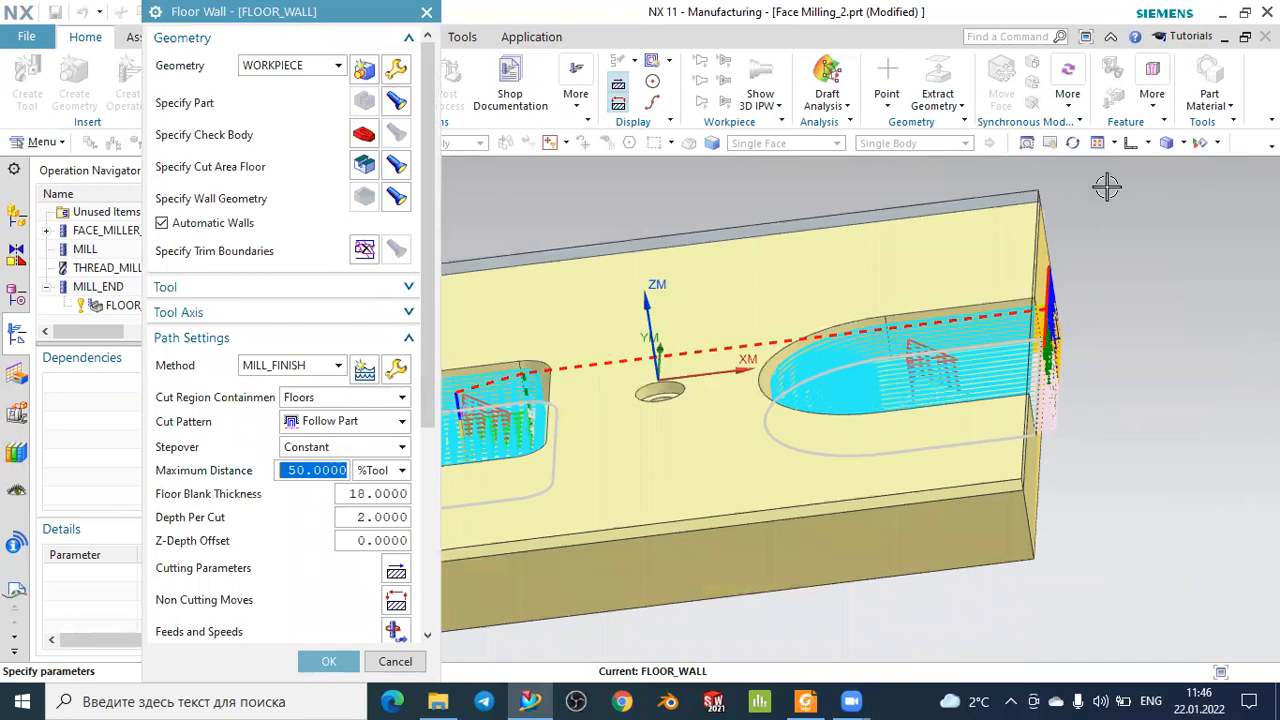
Start verifying the Floor Wall tool path and set the visualization's Tool Path display to All.
left_click(1100, 145)
middle_click_drag(800, 246, 850, 325)
scroll(296, 529, "down", 6)
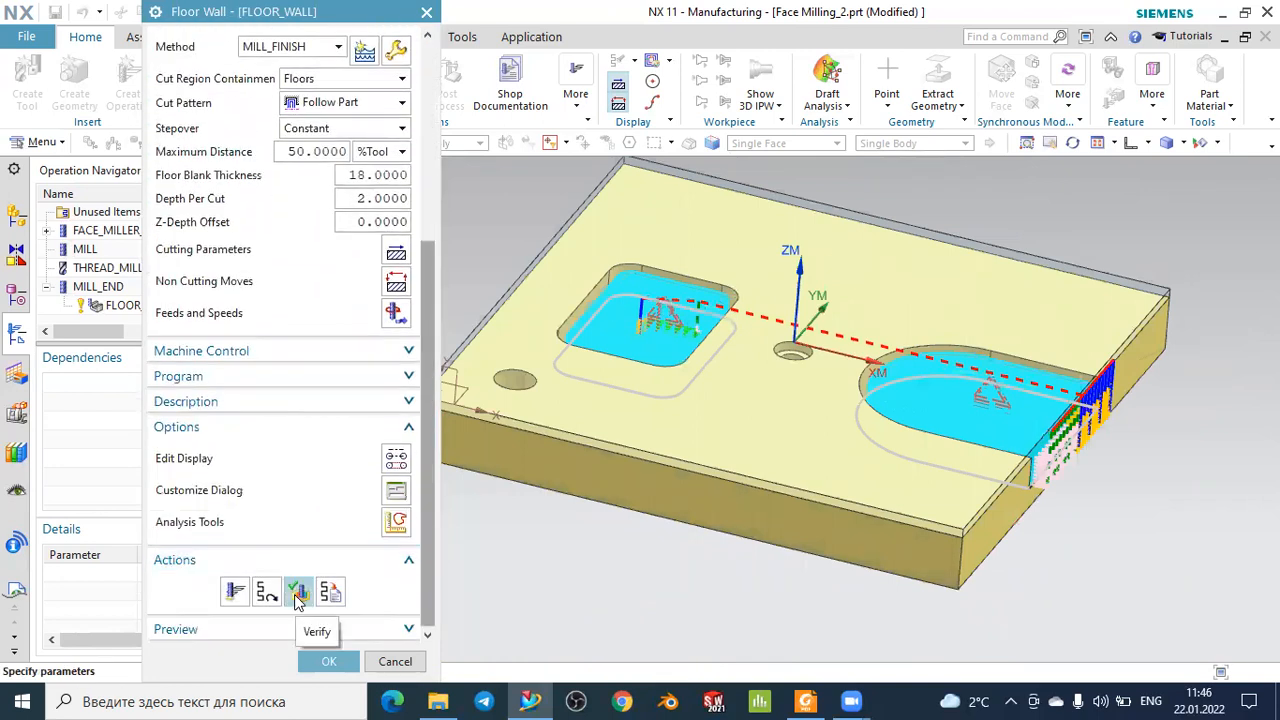
left_click(298, 593)
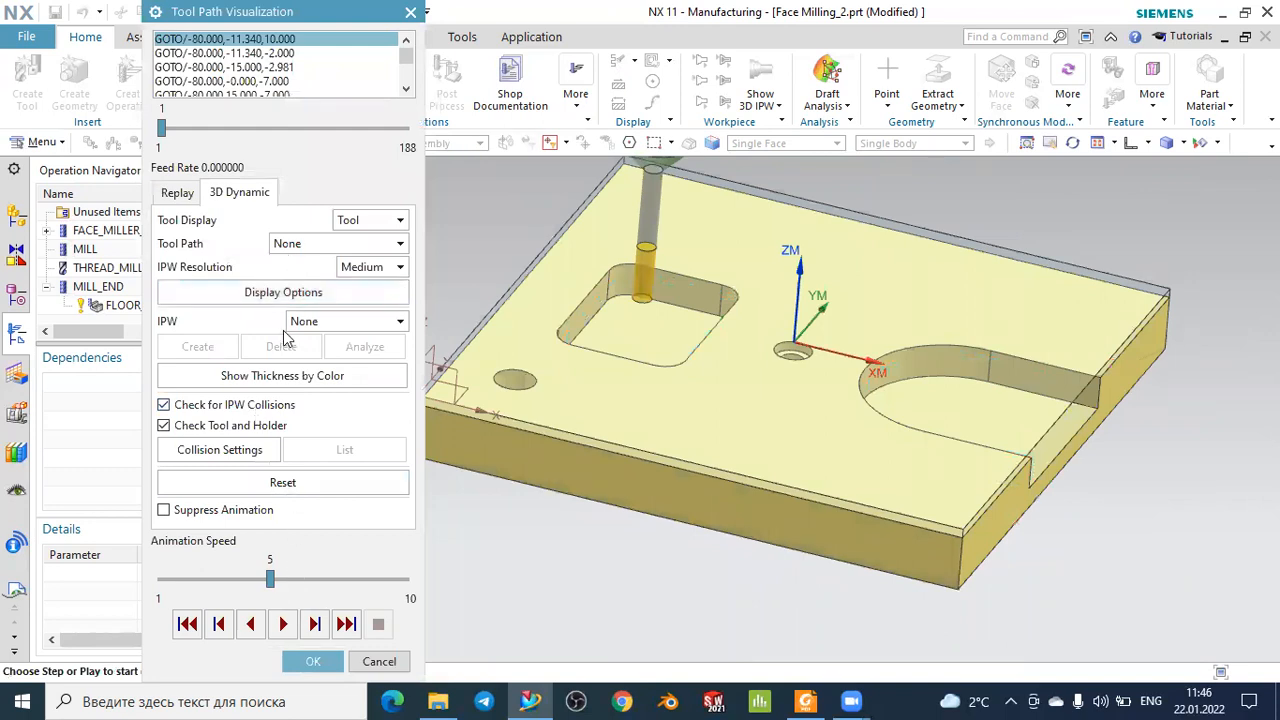
left_click(297, 250)
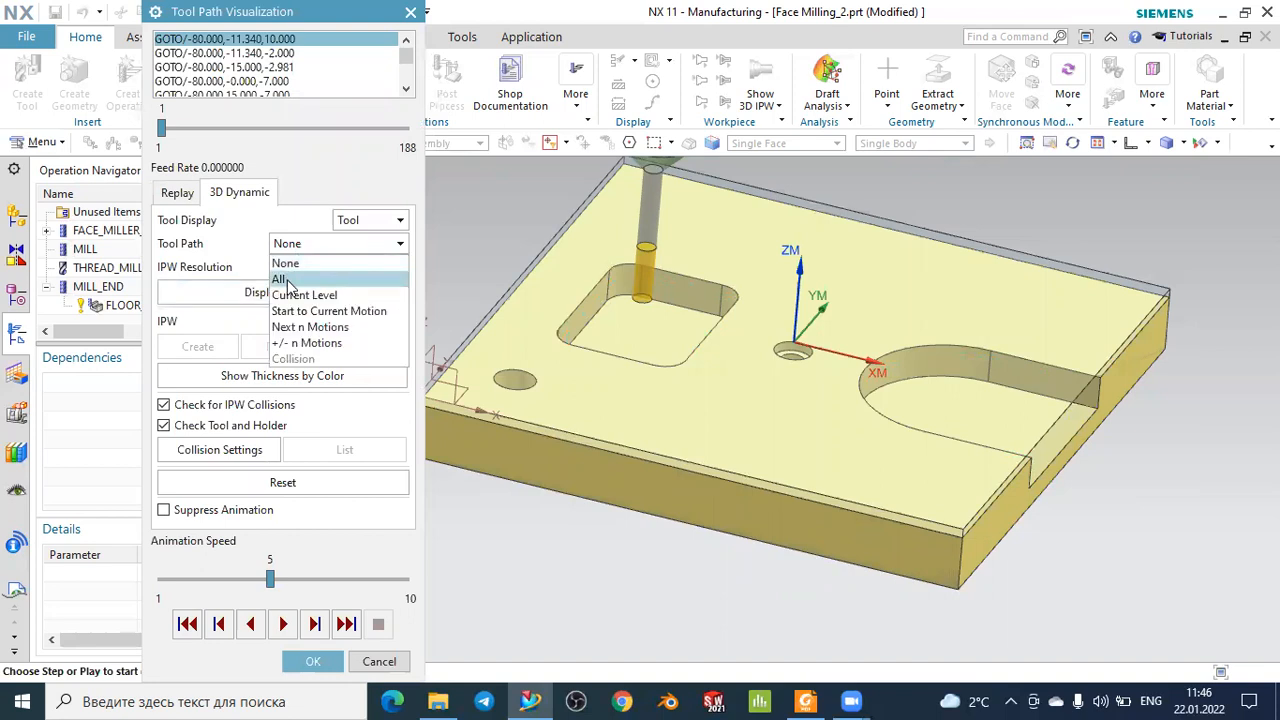
left_click(285, 280)
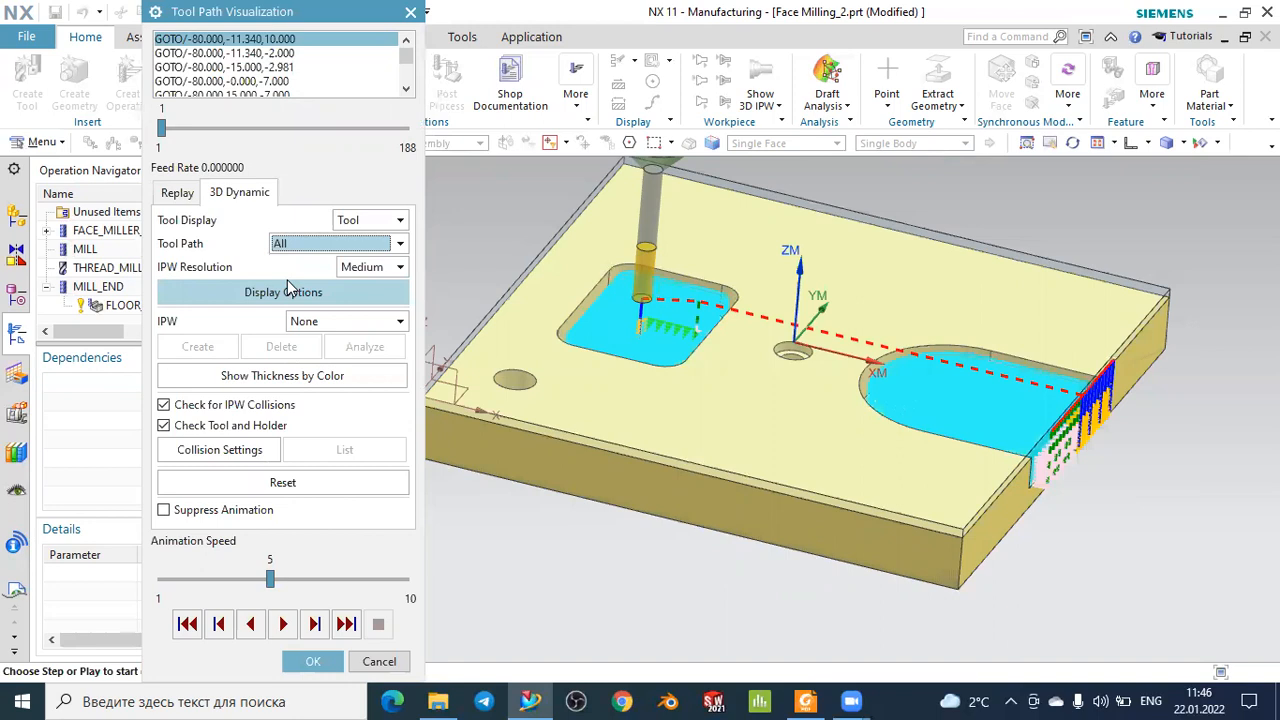
Step the 3D Dynamic simulation through the tool's approach and ramped engagement into the rectangular pocket's first depth level.
left_click(316, 625)
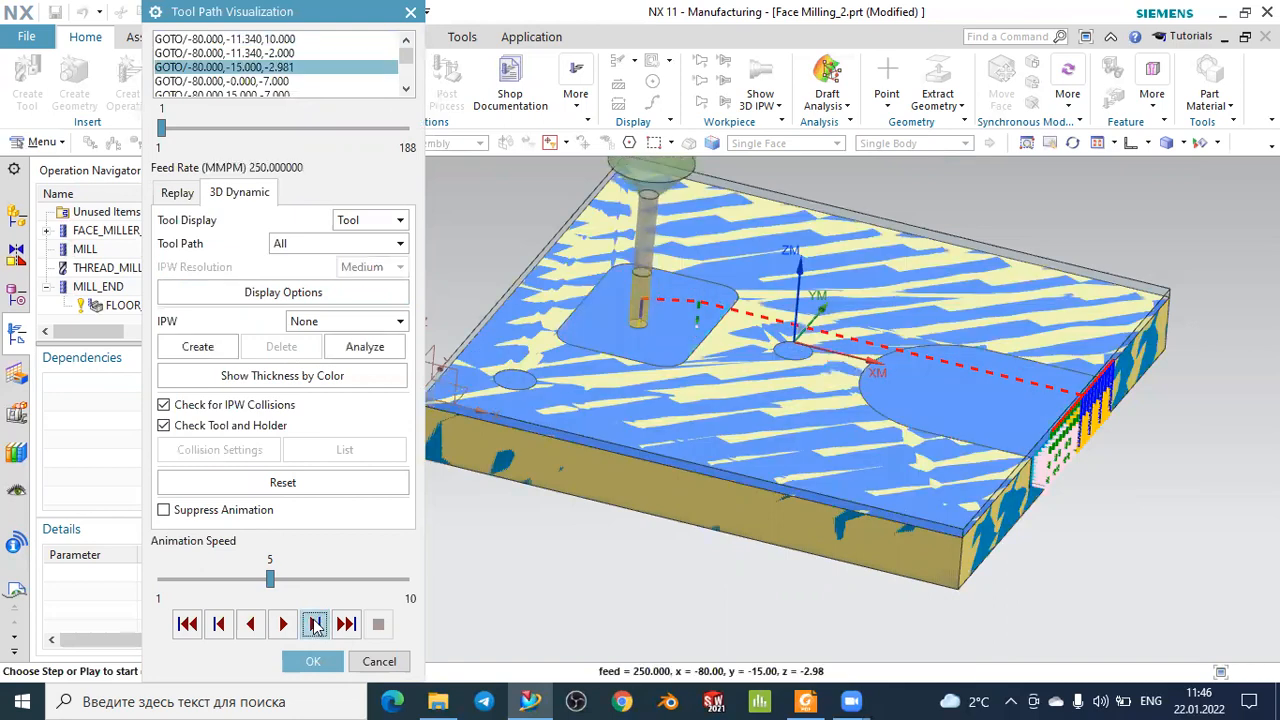
scroll(612, 333, "up", 2)
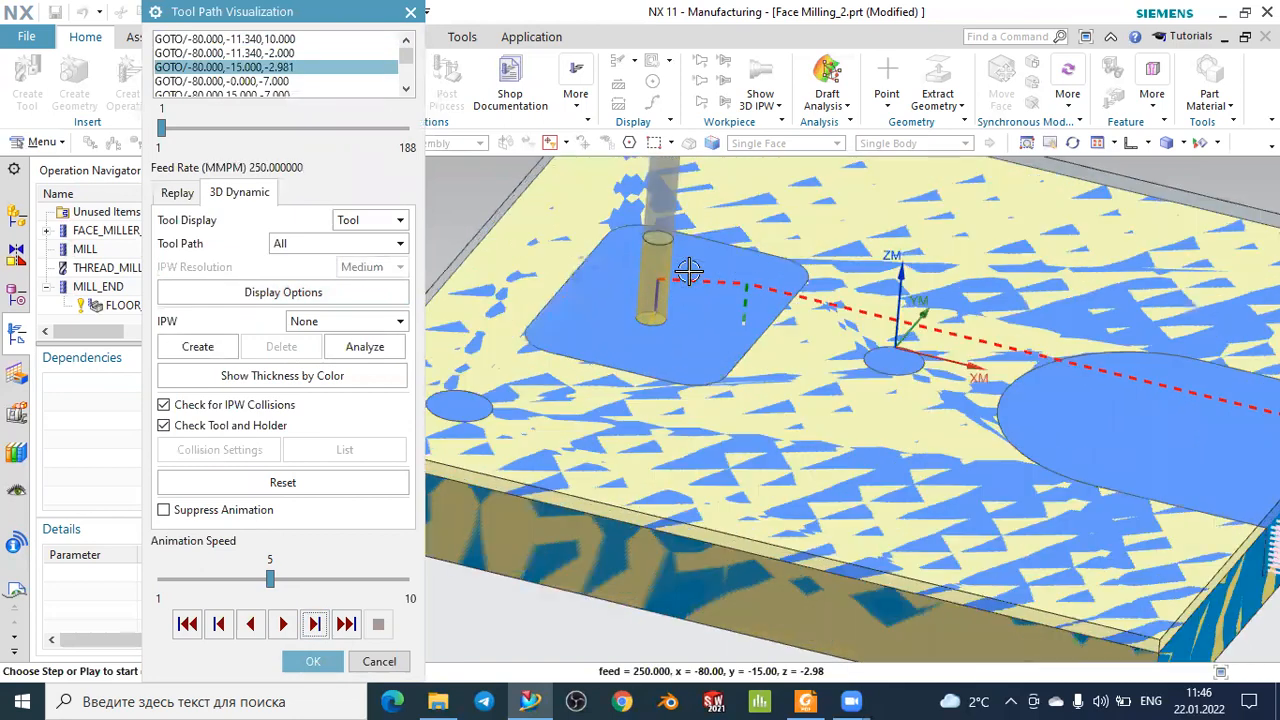
scroll(660, 312, "up", 1)
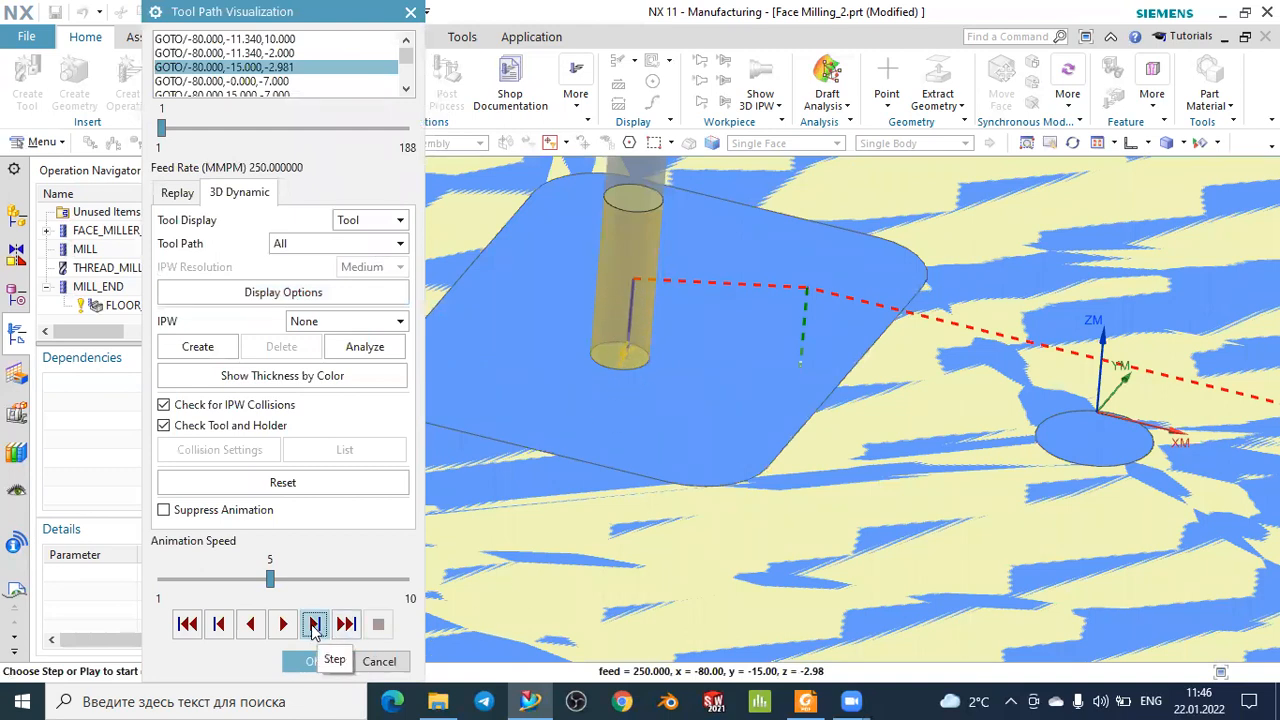
left_click(314, 625)
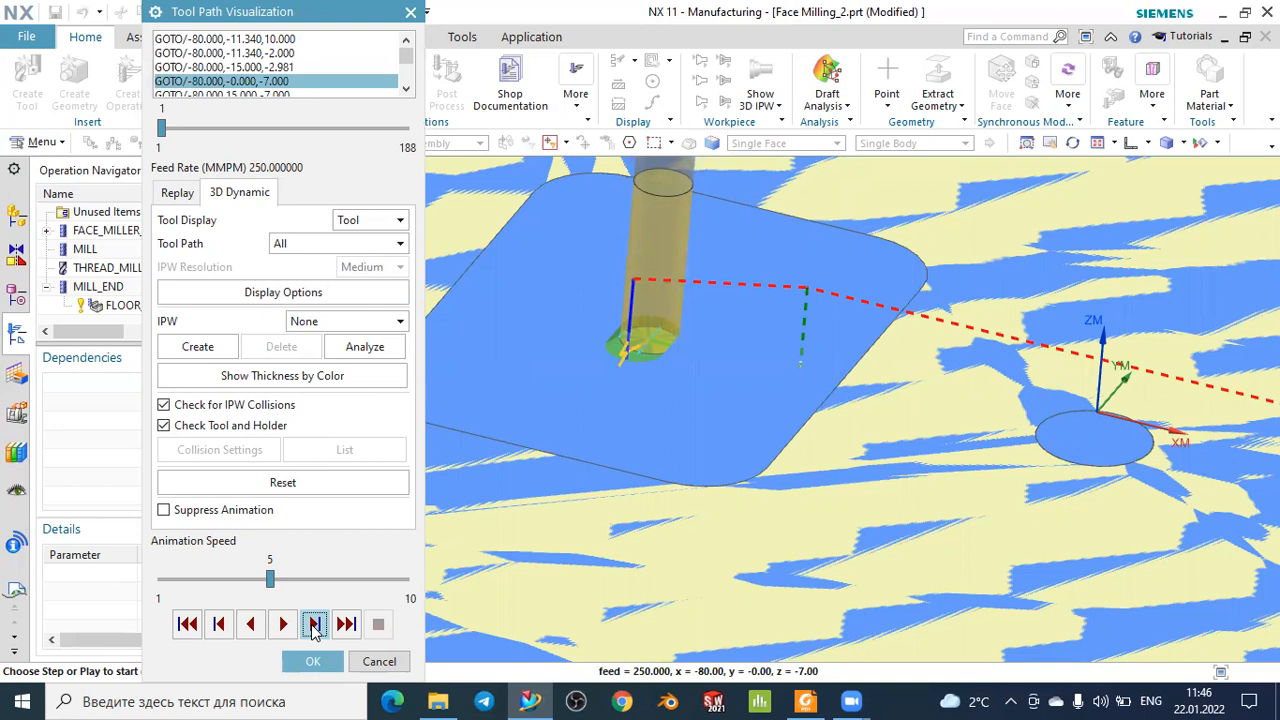
left_click(314, 625)
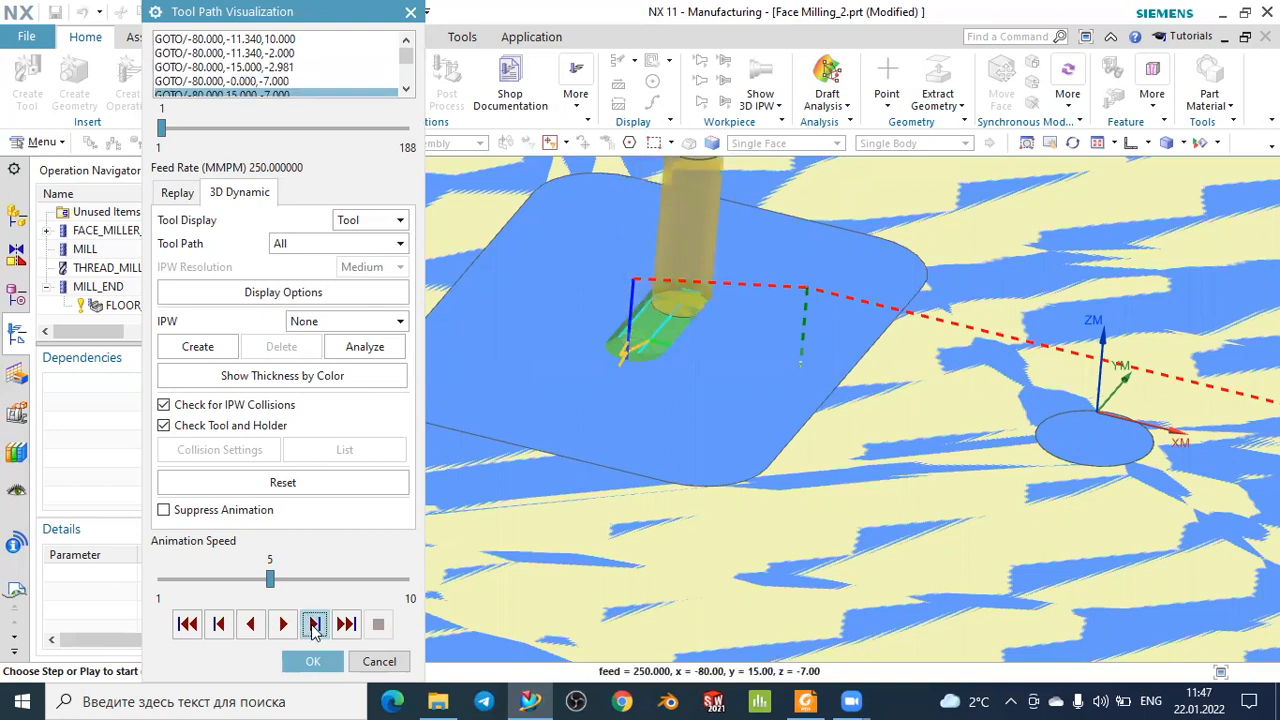
Step through the expanding cutting passes and stepovers of the rectangular pocket's first level until the outermost loop closes.
left_click(314, 625)
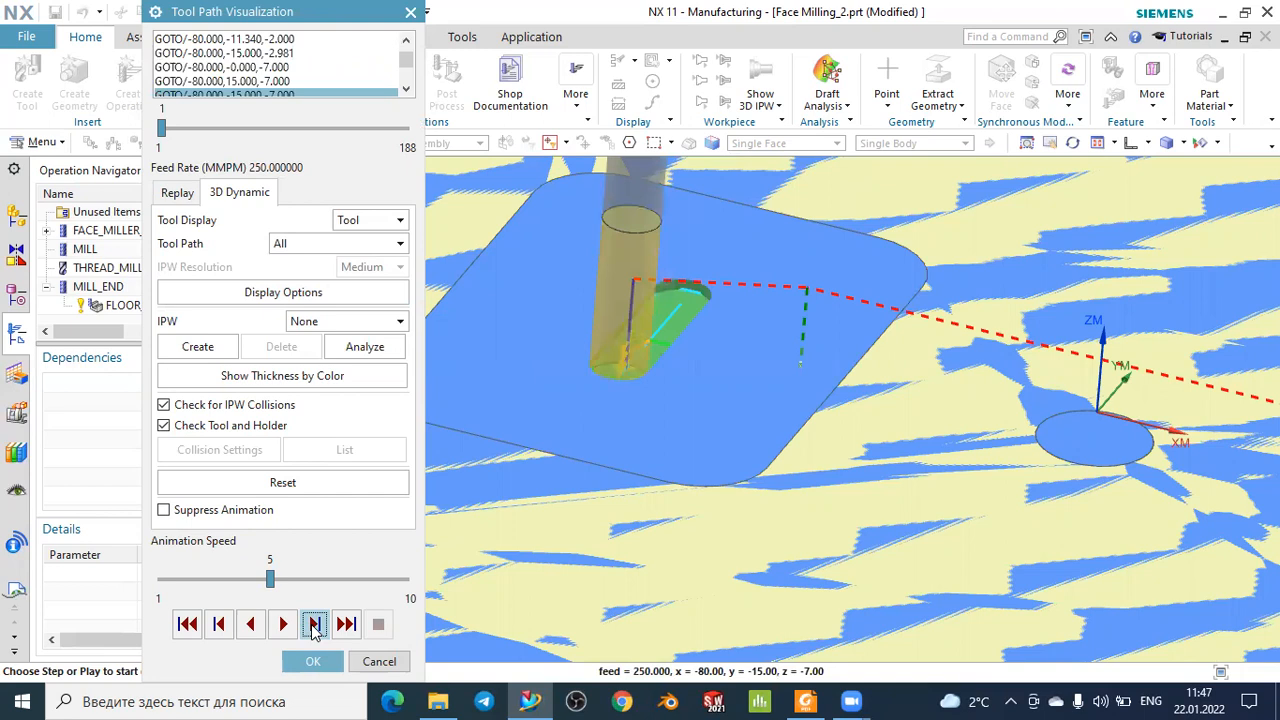
left_click(314, 625)
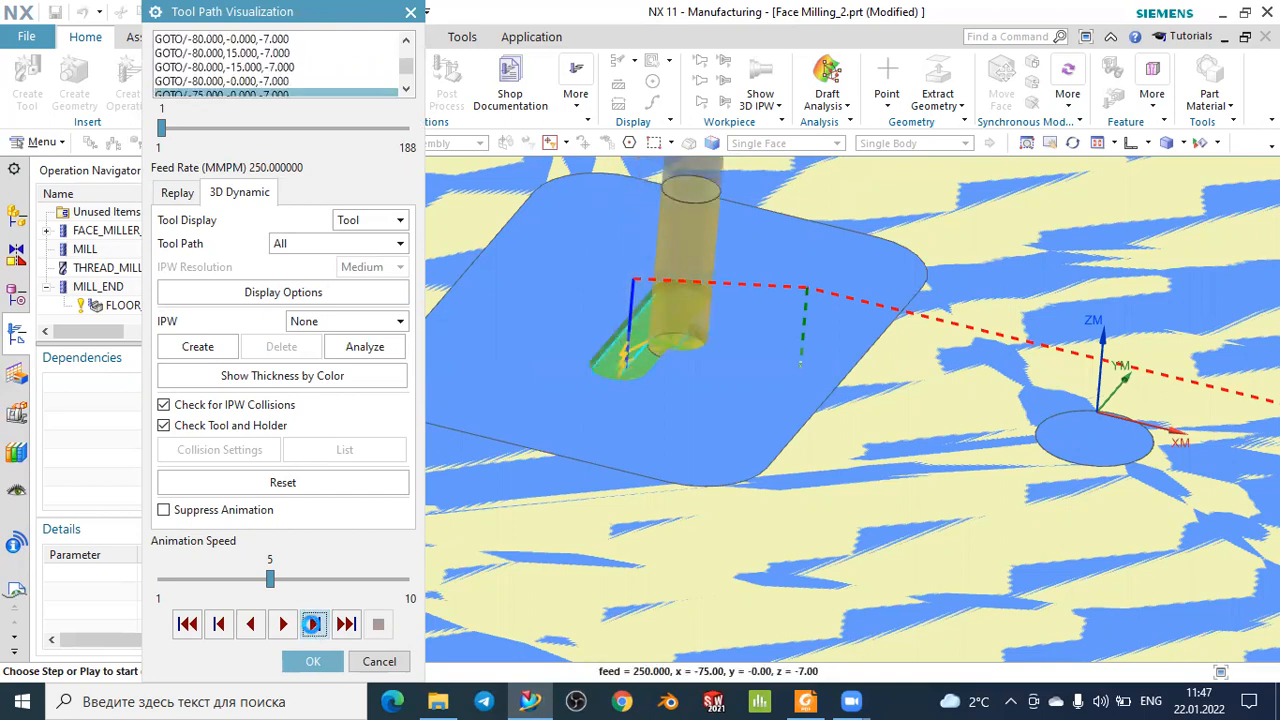
left_click(313, 625)
left_click(313, 625)
left_click(313, 625)
left_click(313, 625)
left_click(313, 625)
left_click(314, 625)
left_click(314, 625)
left_click(314, 625)
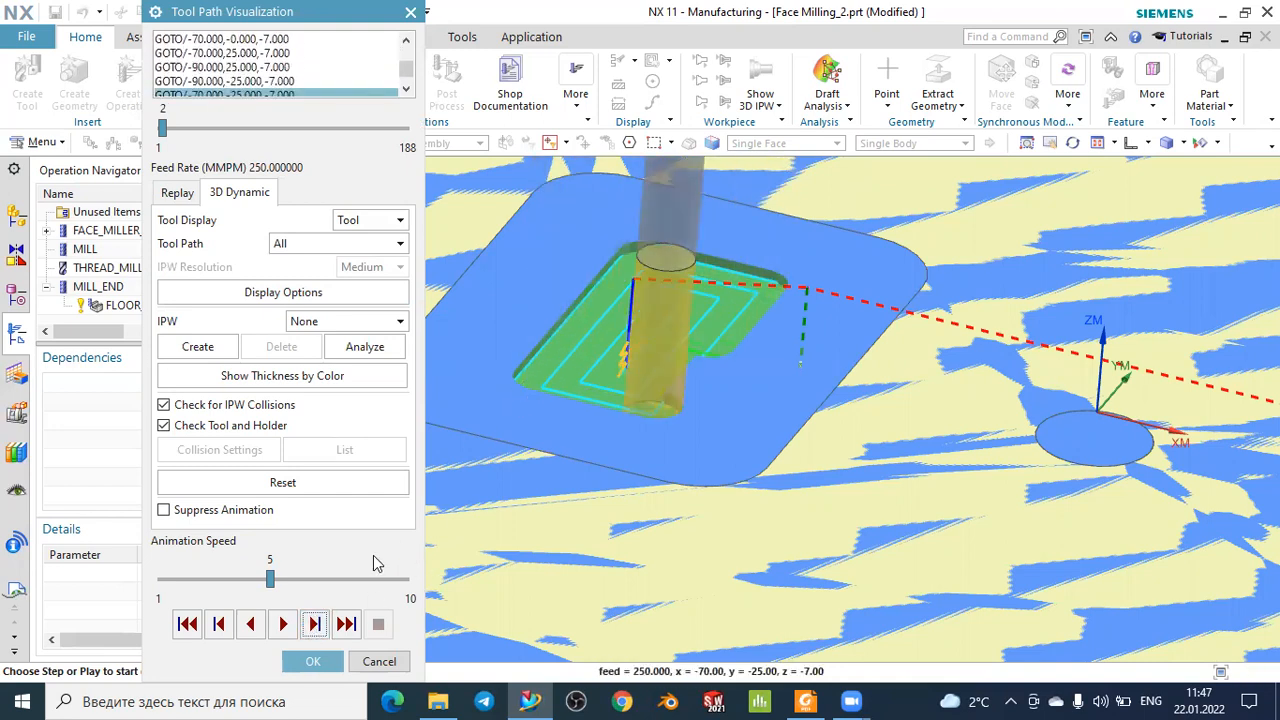
left_click(313, 625)
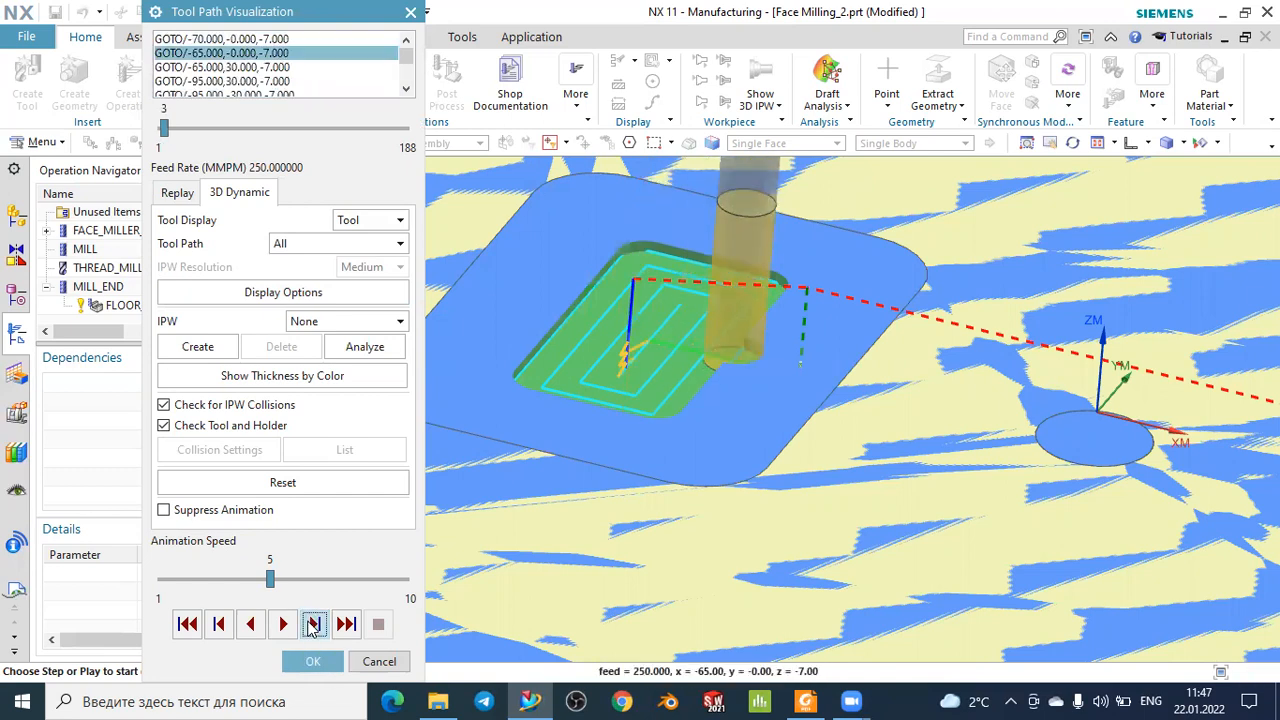
left_click(313, 627)
left_click(313, 627)
left_click(313, 627)
left_click(313, 627)
left_click(313, 627)
left_click(312, 626)
left_click(312, 627)
left_click(312, 627)
left_click(312, 627)
left_click(312, 627)
left_click(313, 627)
left_click(313, 627)
left_click(312, 625)
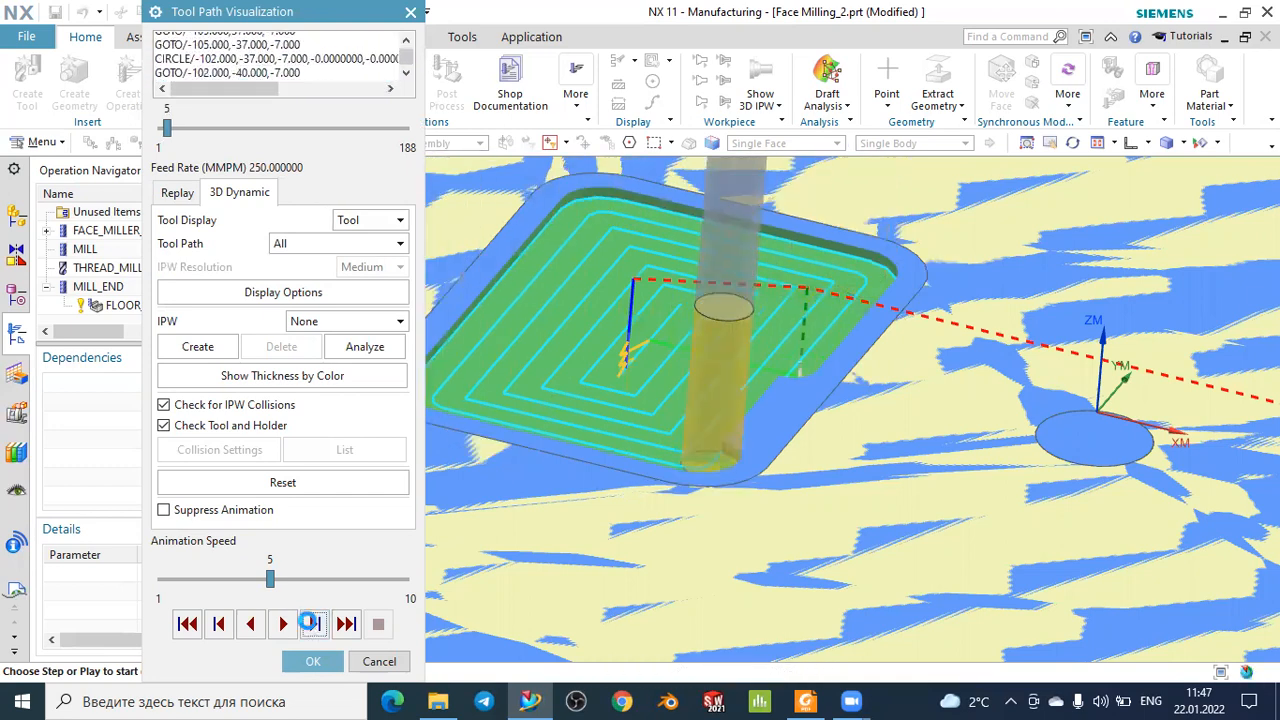
left_click(313, 626)
left_click(313, 626)
left_click(313, 626)
left_click(313, 626)
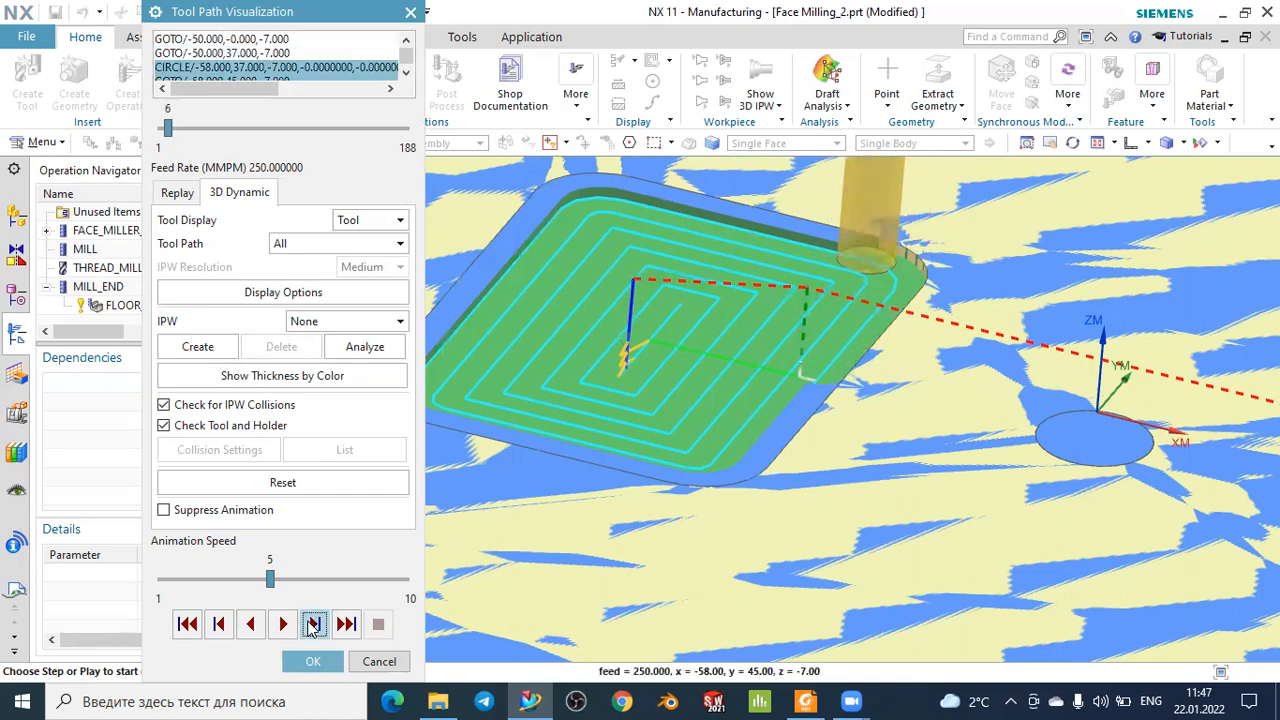
left_click(313, 626)
left_click(313, 626)
left_click(313, 626)
left_click(313, 626)
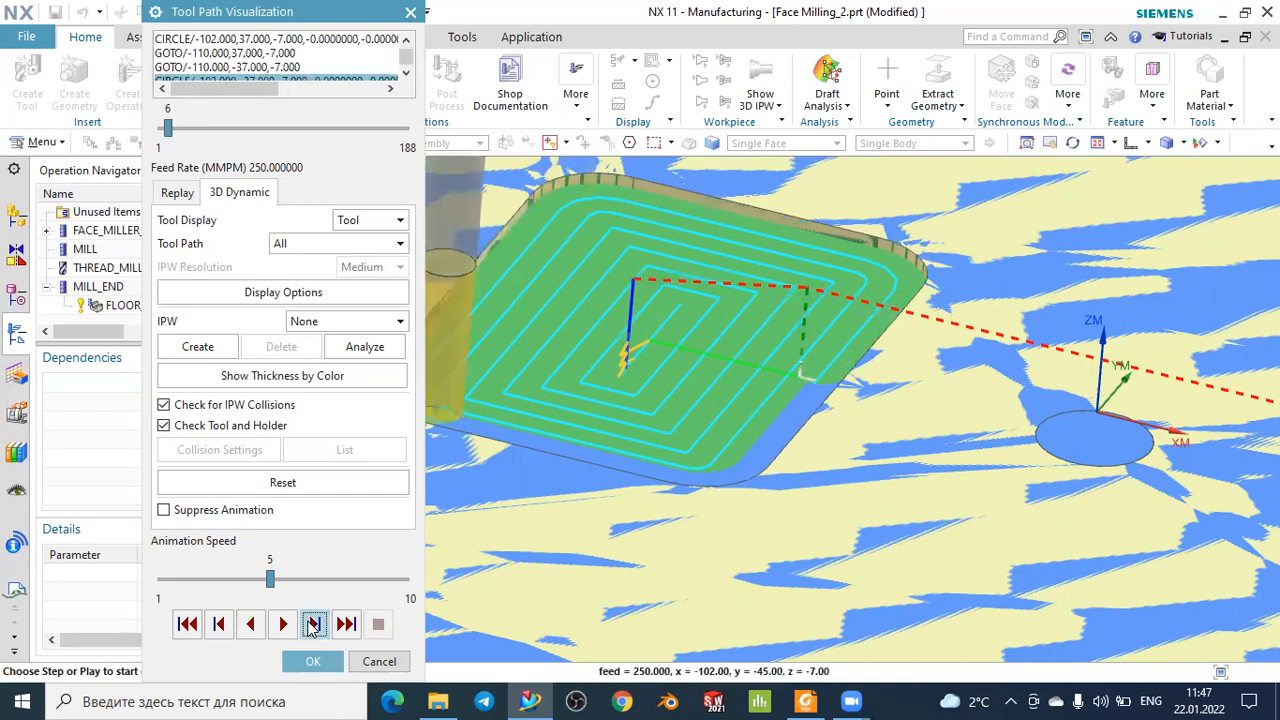
left_click(313, 626)
left_click(313, 626)
left_click(313, 626)
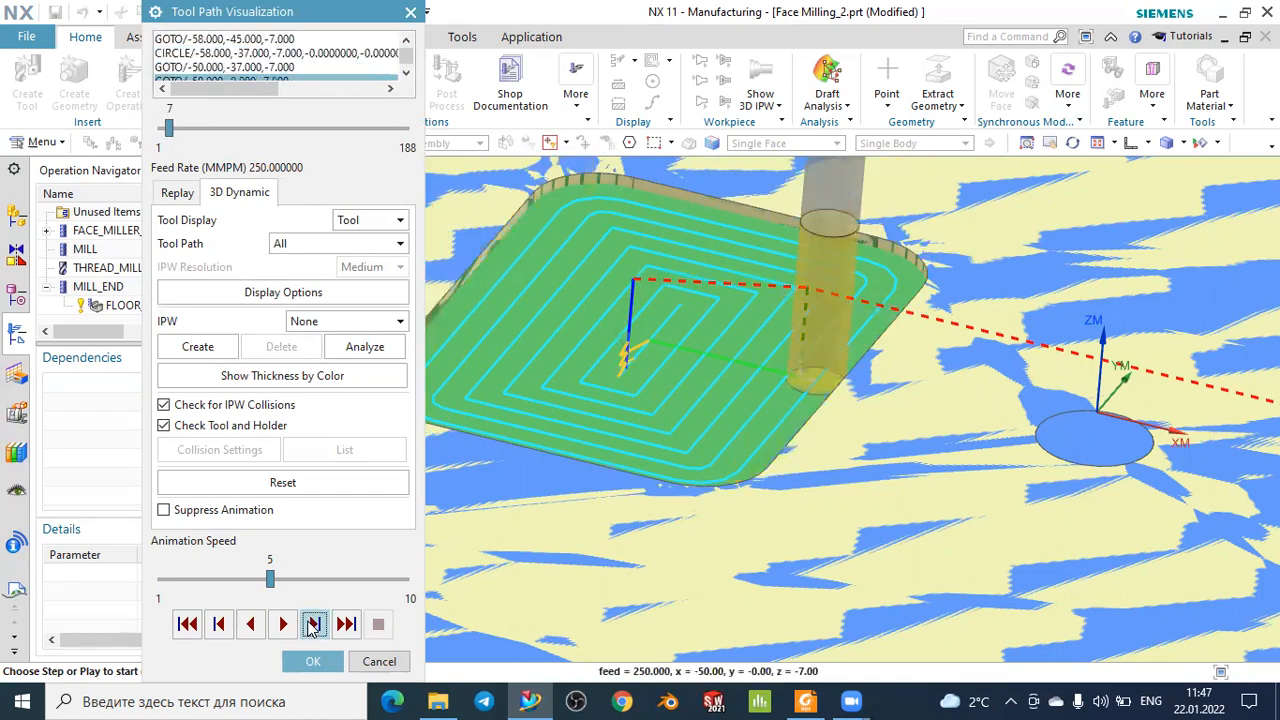
Step through the tool's move off the pocket wall, its retract, and its traverse back above the entry point.
left_click(313, 625)
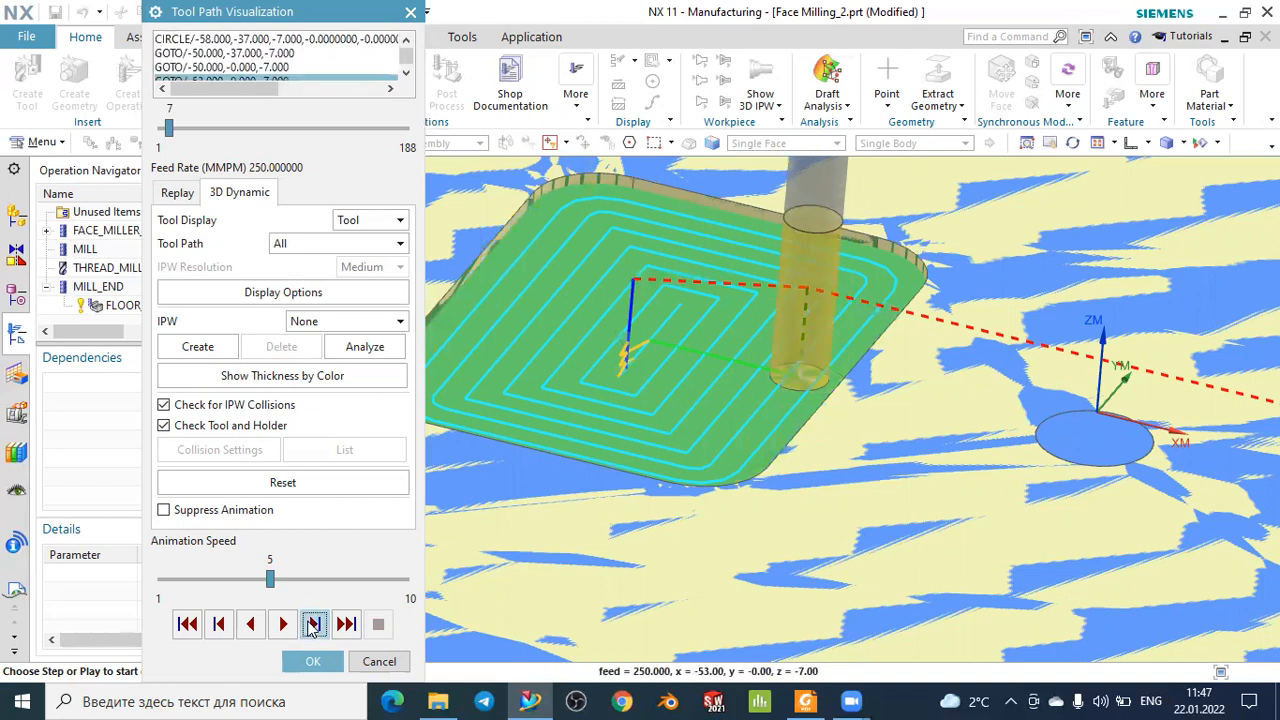
left_click(313, 626)
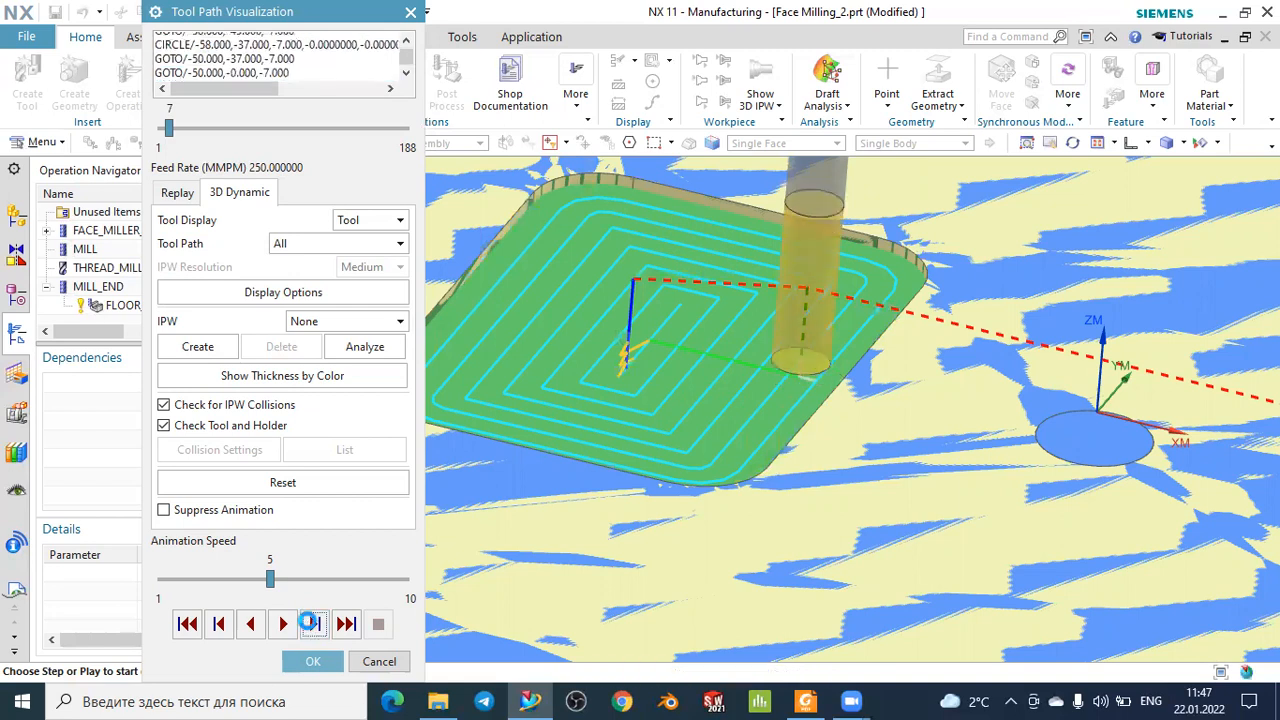
left_click(313, 626)
left_click(313, 626)
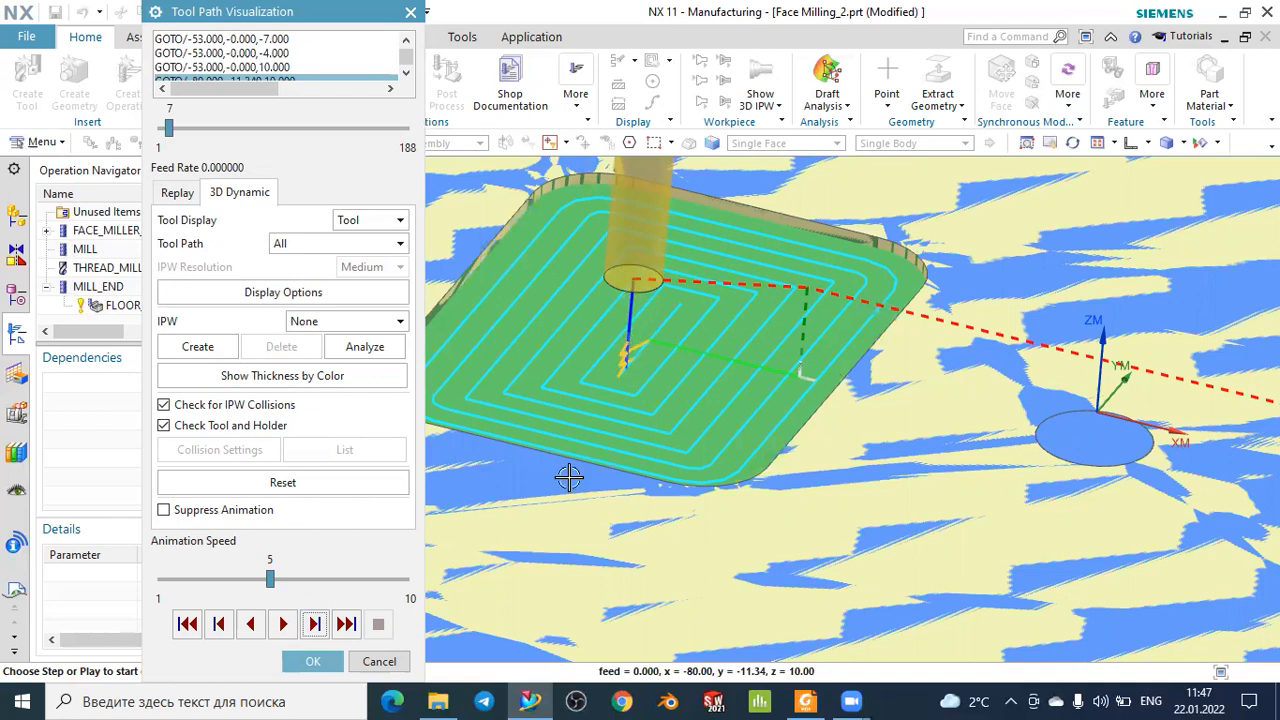
Step through the tool's descent, ramped engagement and first cut on the rectangular pocket's second depth level.
left_click(314, 624)
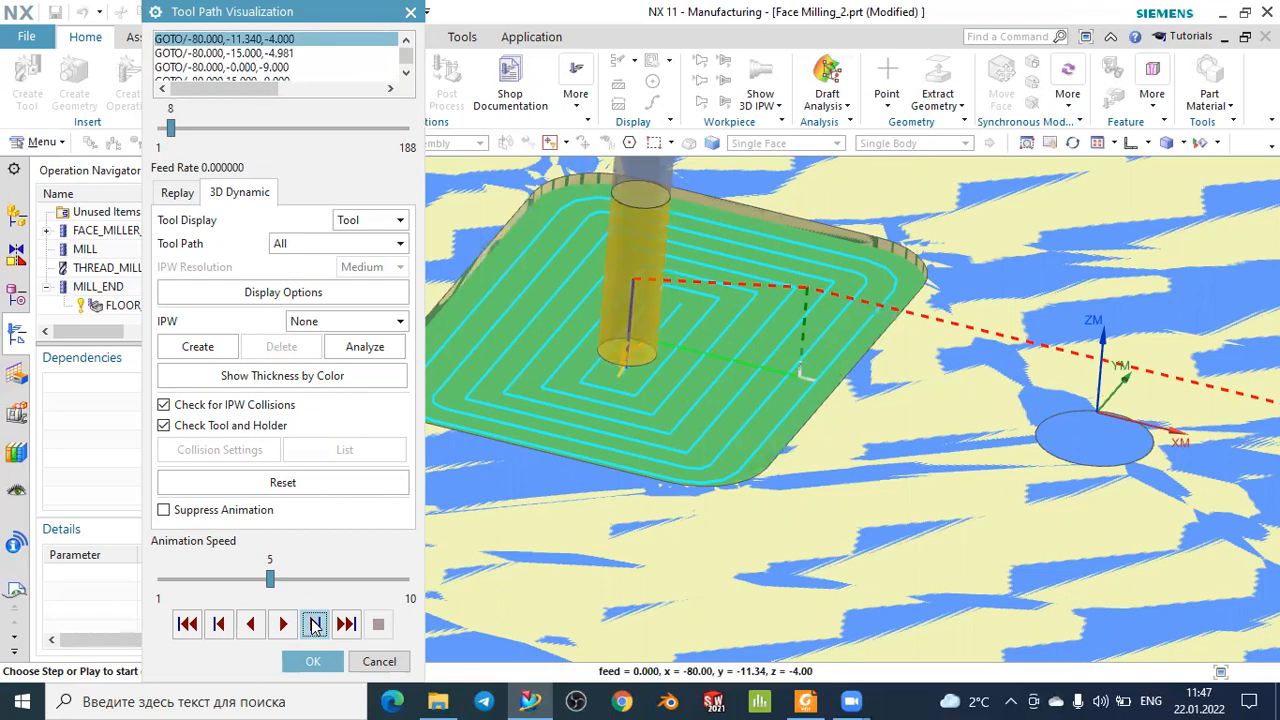
left_click(314, 624)
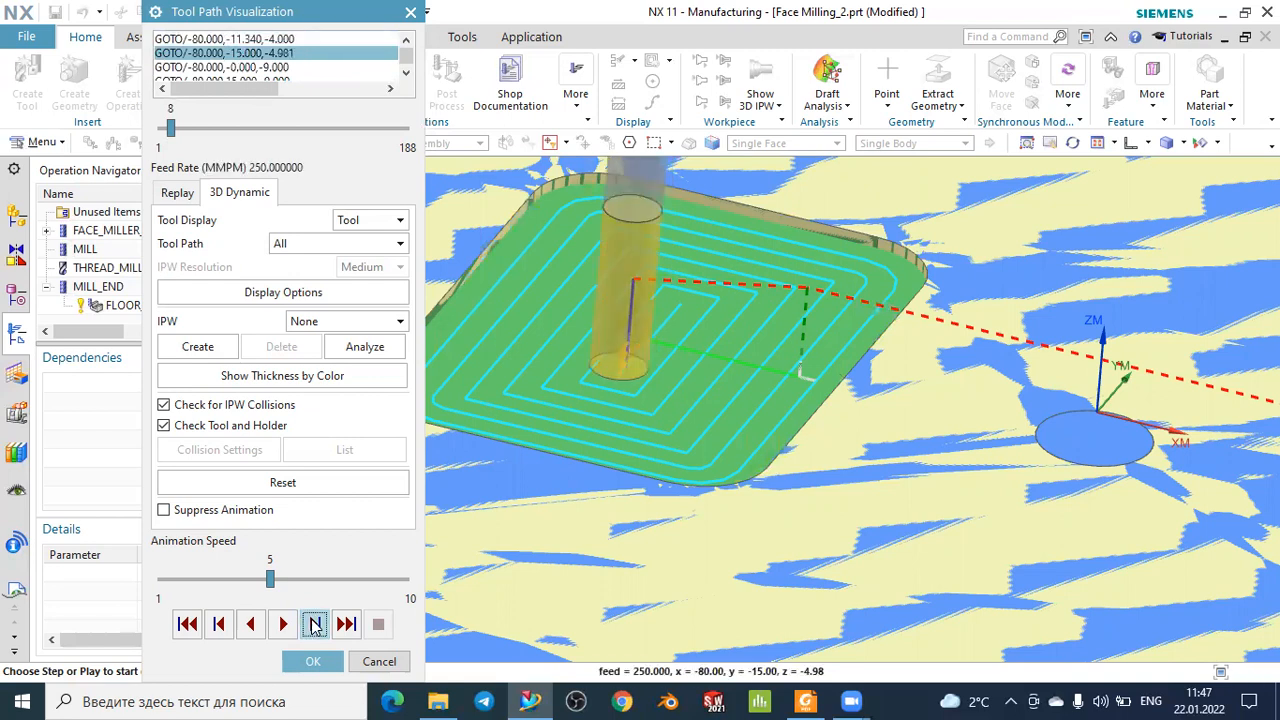
left_click(314, 624)
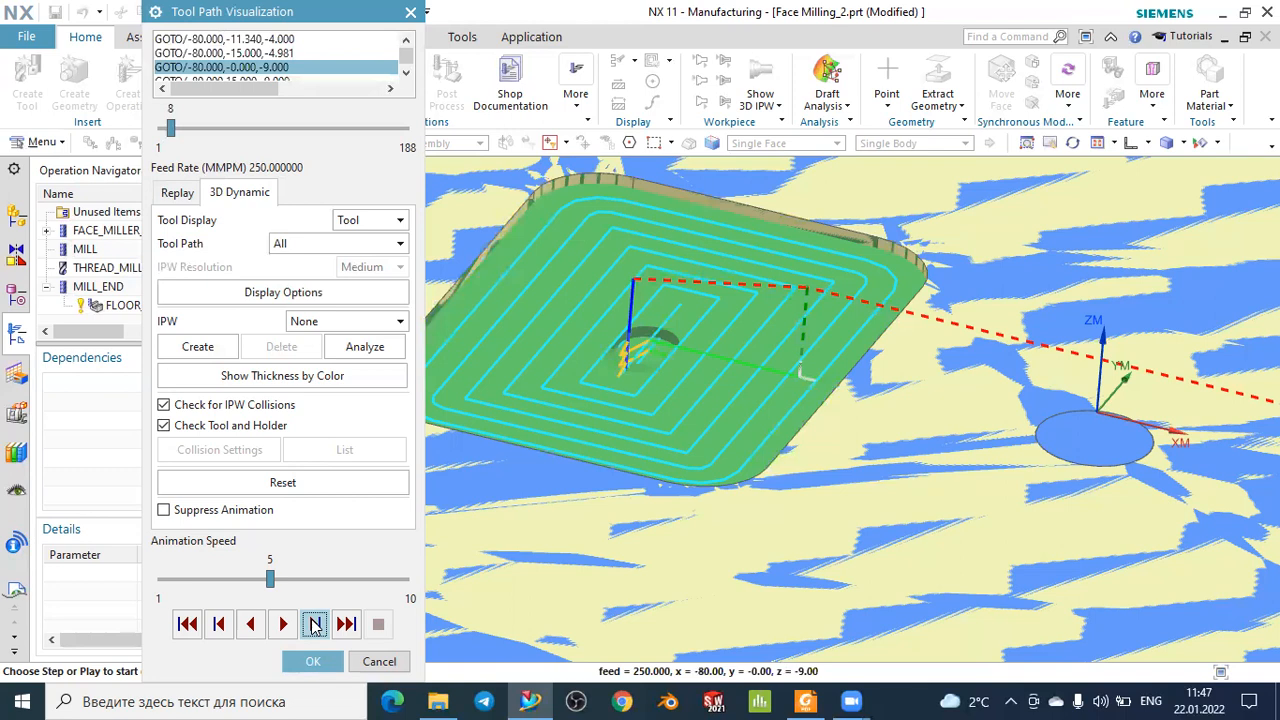
left_click(315, 625)
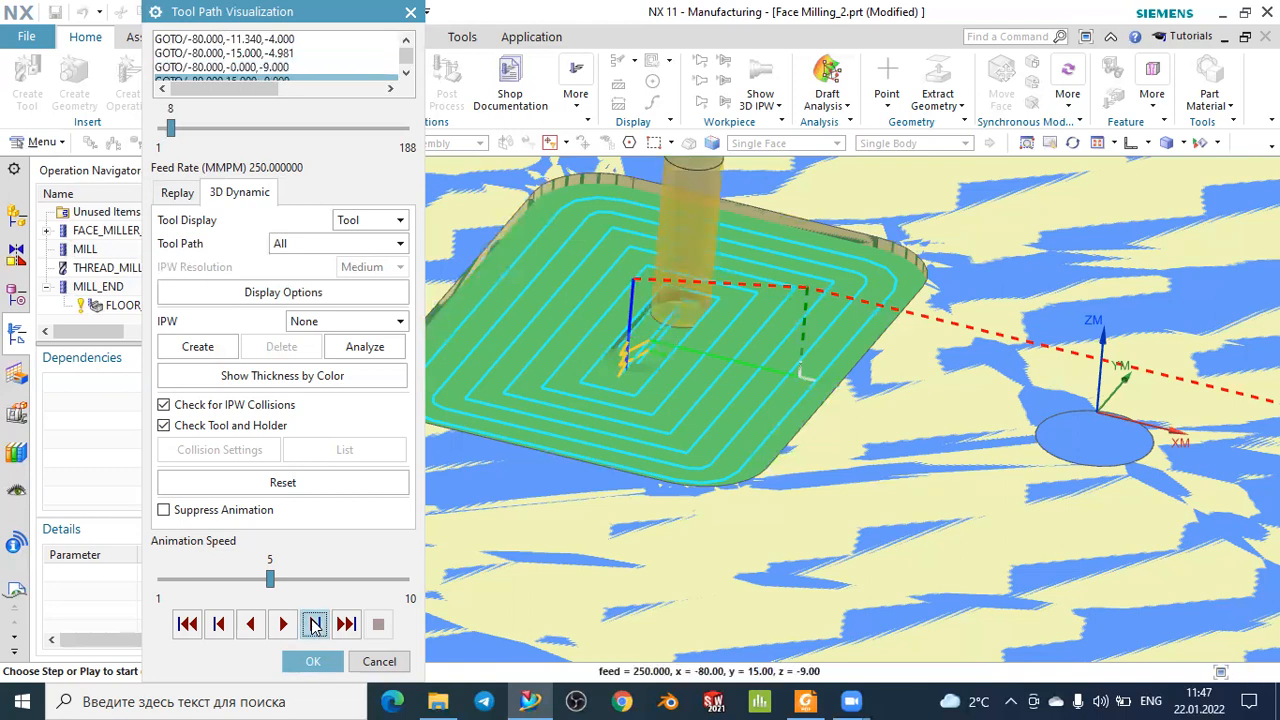
Step through the second level's cutting passes up to the outermost loop and examine the colored motions inside the rectangular pocket.
left_click(315, 625)
left_click(315, 625)
left_click(314, 624)
left_click(314, 624)
left_click(314, 624)
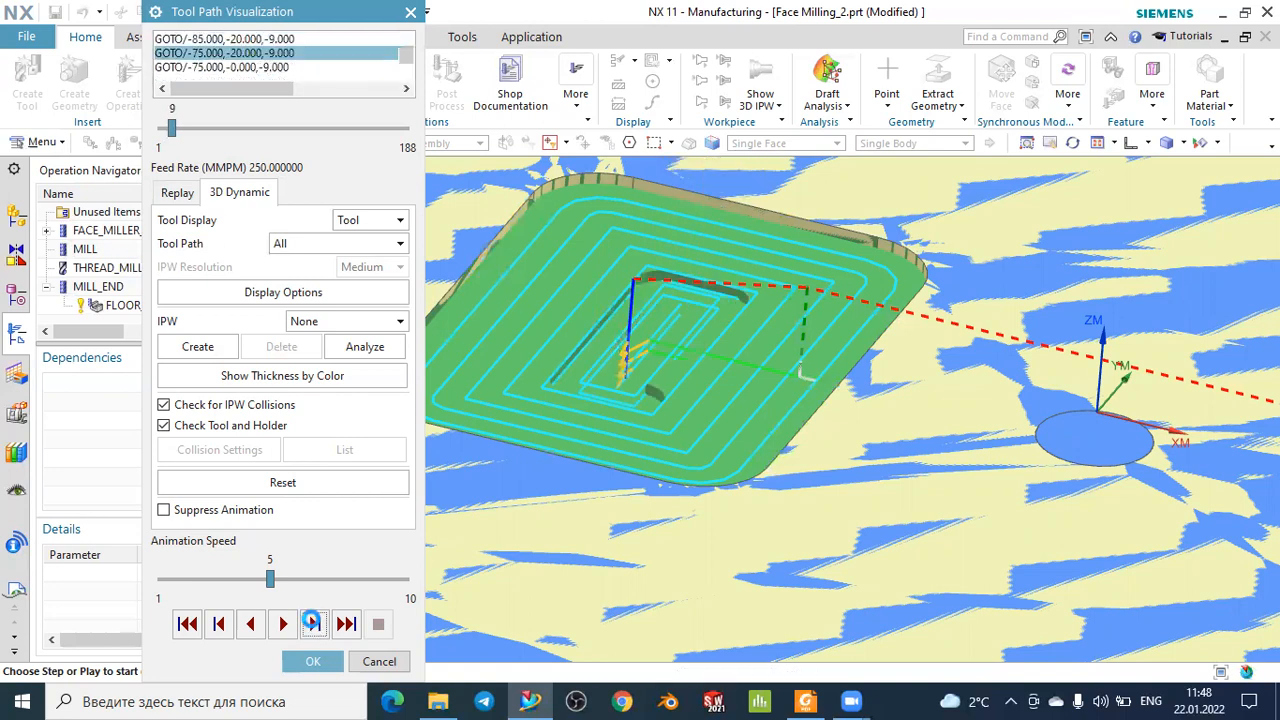
left_click(314, 624)
left_click(315, 625)
left_click(314, 624)
left_click(314, 624)
left_click(314, 624)
left_click(313, 624)
left_click(313, 624)
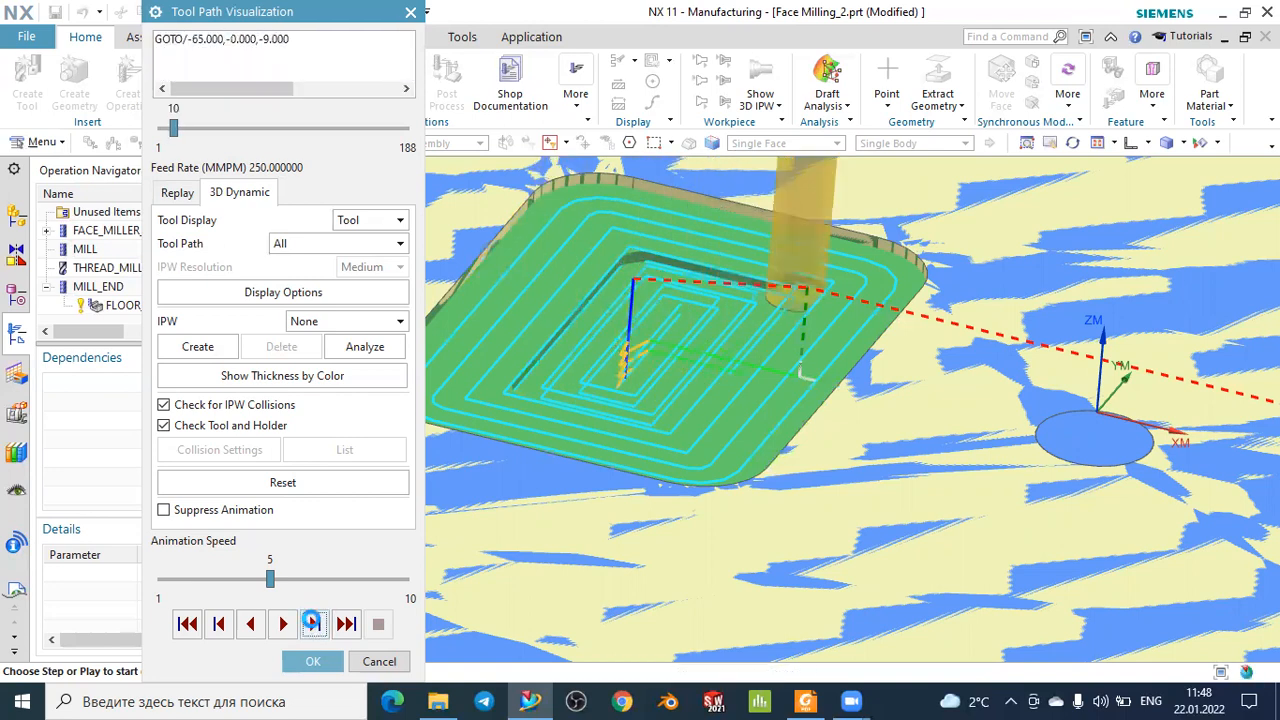
left_click(313, 624)
left_click(313, 624)
left_click(313, 624)
left_click(313, 624)
left_click(313, 624)
left_click(314, 624)
left_click(315, 625)
left_click(314, 624)
left_click(313, 624)
left_click(313, 624)
left_click(312, 623)
left_click(313, 624)
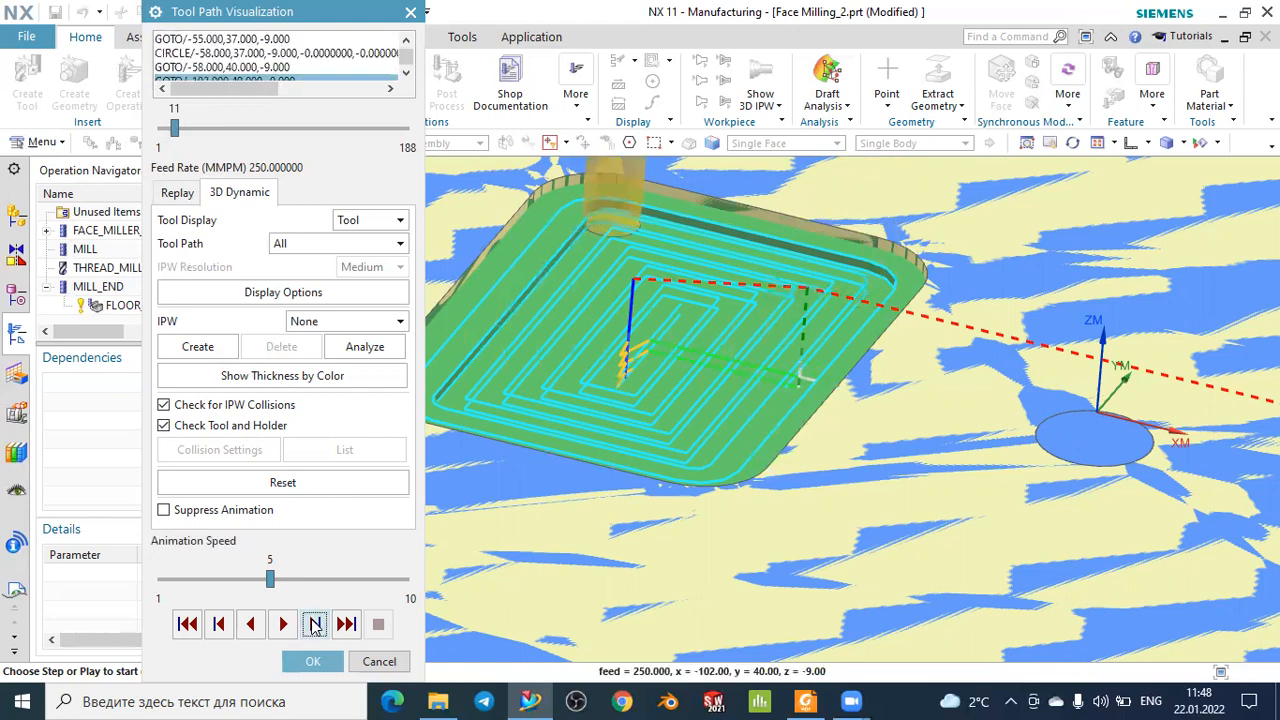
left_click(313, 624)
left_click(313, 624)
left_click(313, 624)
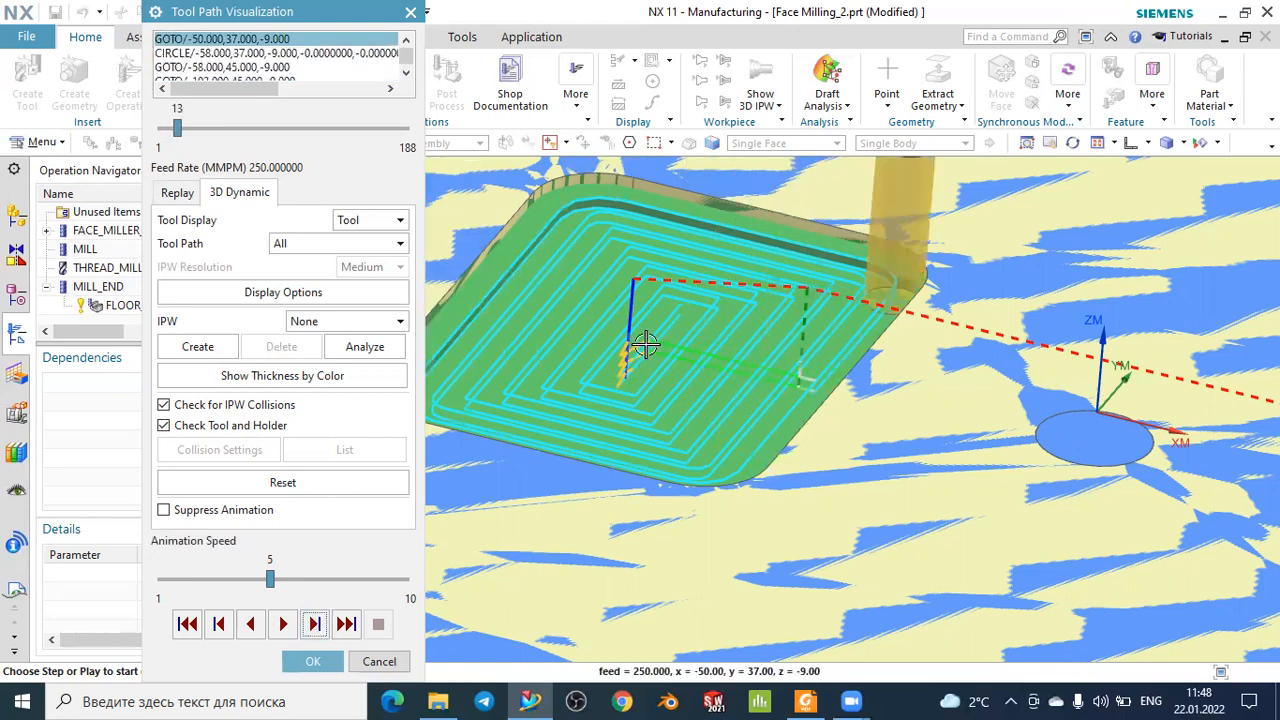
scroll(700, 305, "down", 1)
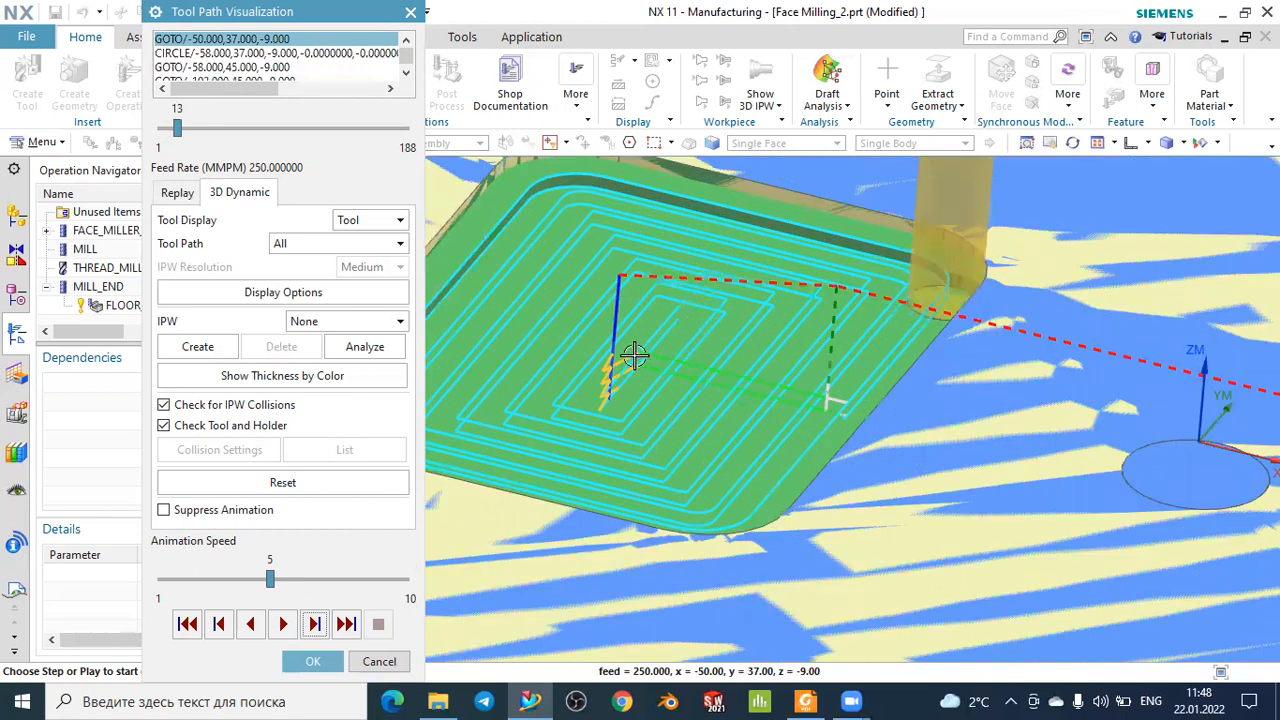
scroll(700, 308, "down", 1)
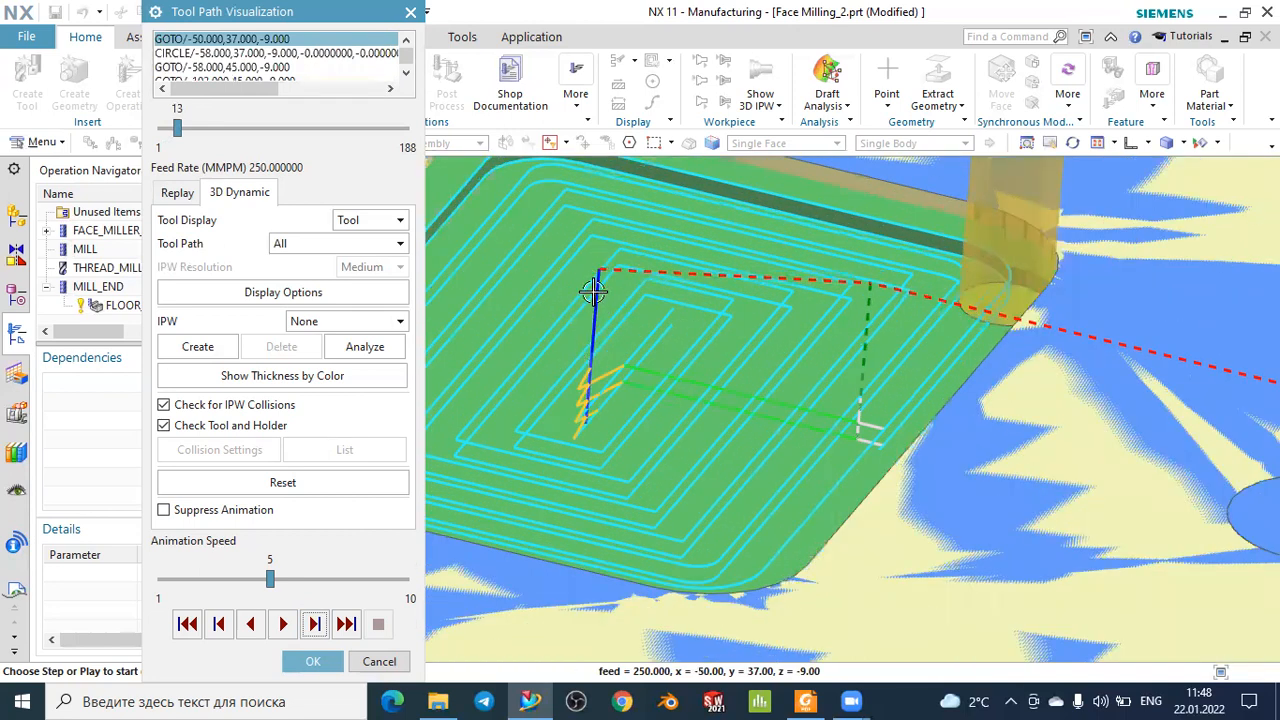
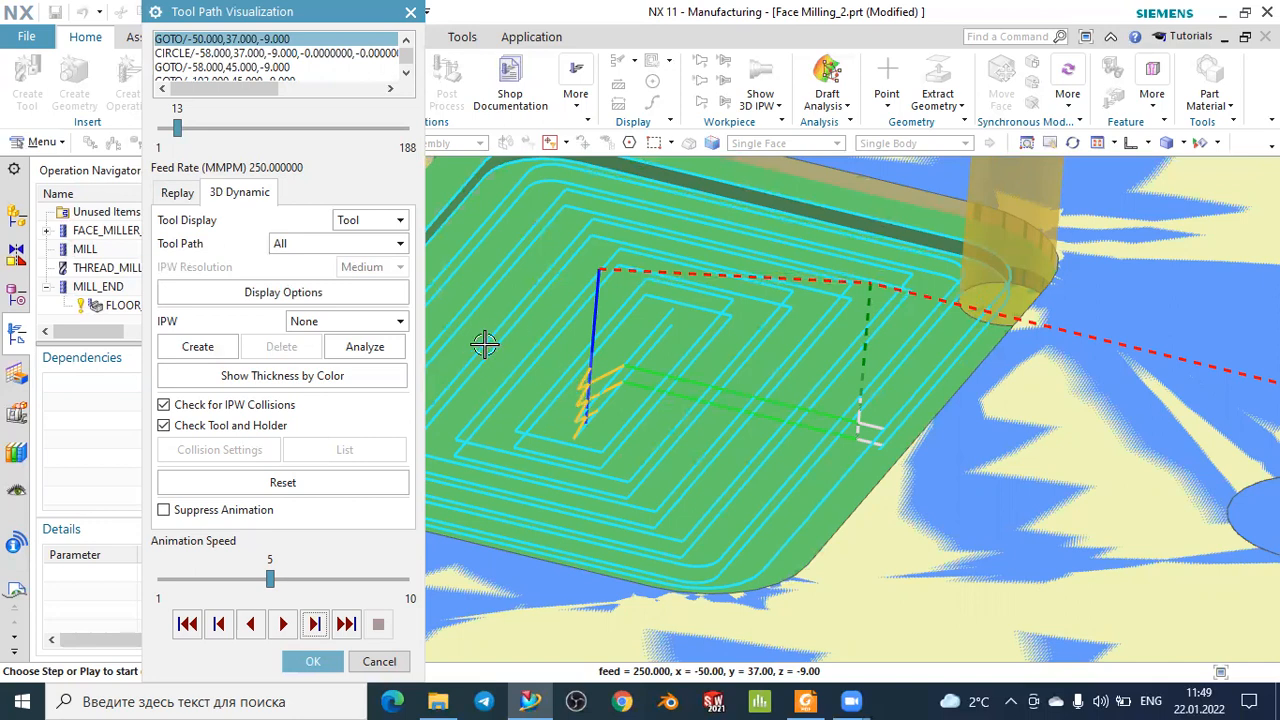
Play the remaining material removal continuously with the animation speed set to 3 and watch the rectangular pocket being cut.
scroll(545, 370, "down", 1)
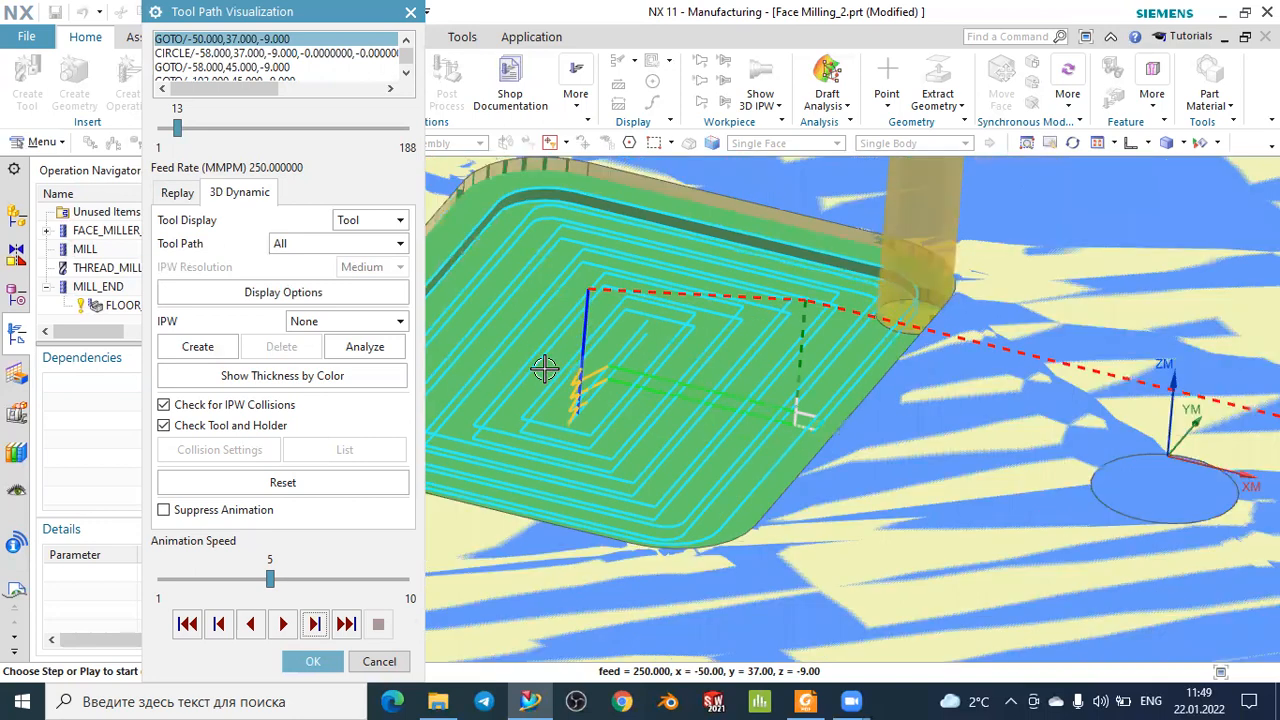
scroll(545, 370, "down", 1)
left_click(284, 623)
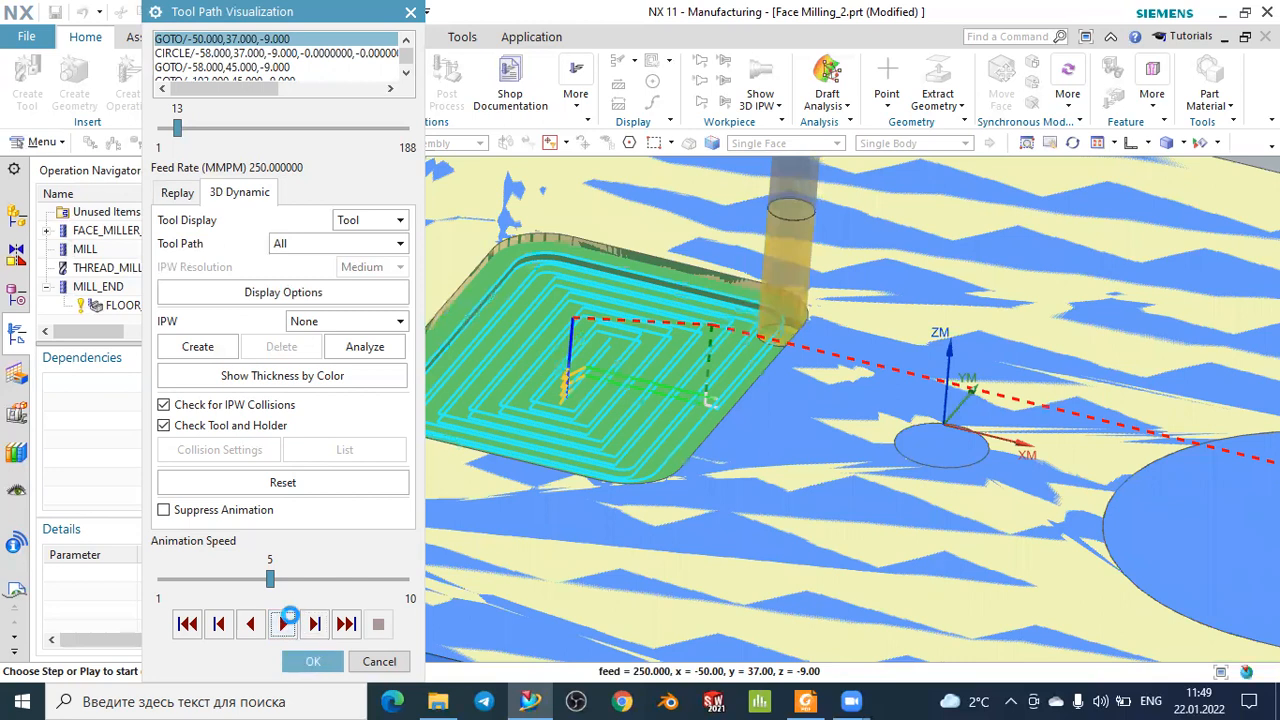
left_click_drag(265, 581, 232, 583)
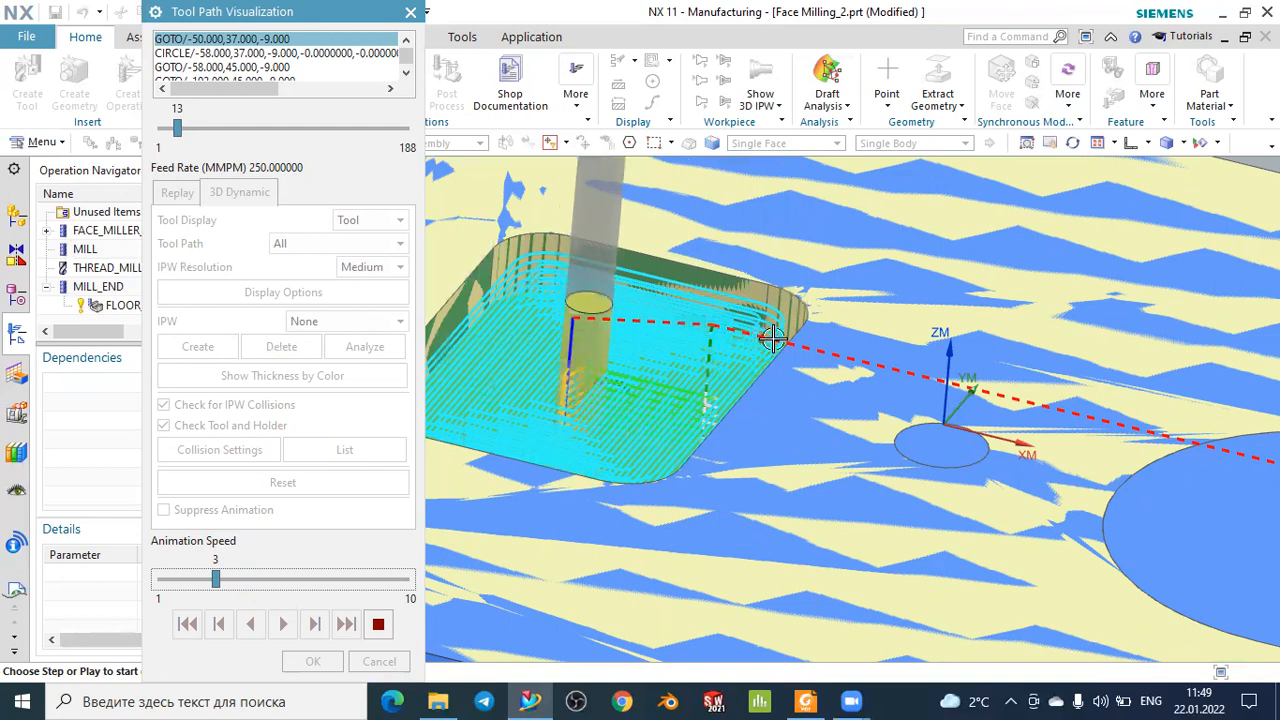
middle_click_drag(800, 350, 877, 368)
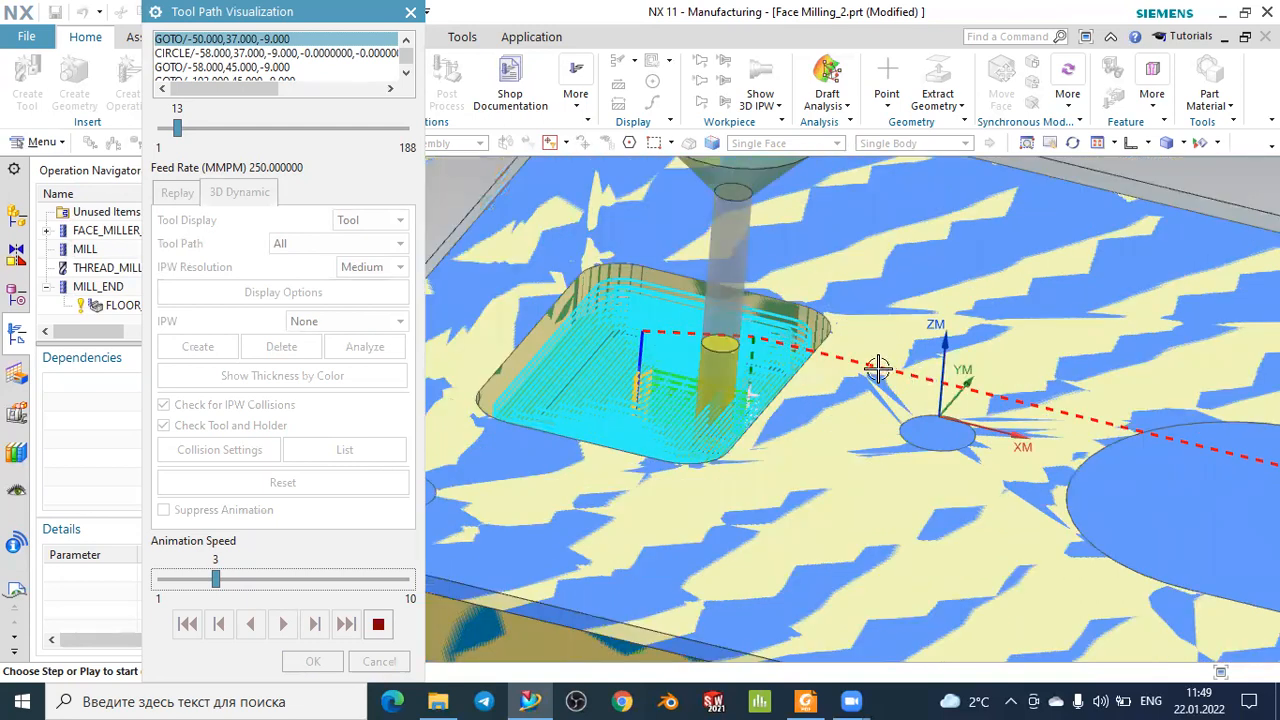
Watch the simulated cutting continue into the rounded open pocket at the plate's edge, viewing both the whole plate and the pocket up close.
scroll(877, 368, "down", 3)
scroll(920, 395, "down", 2)
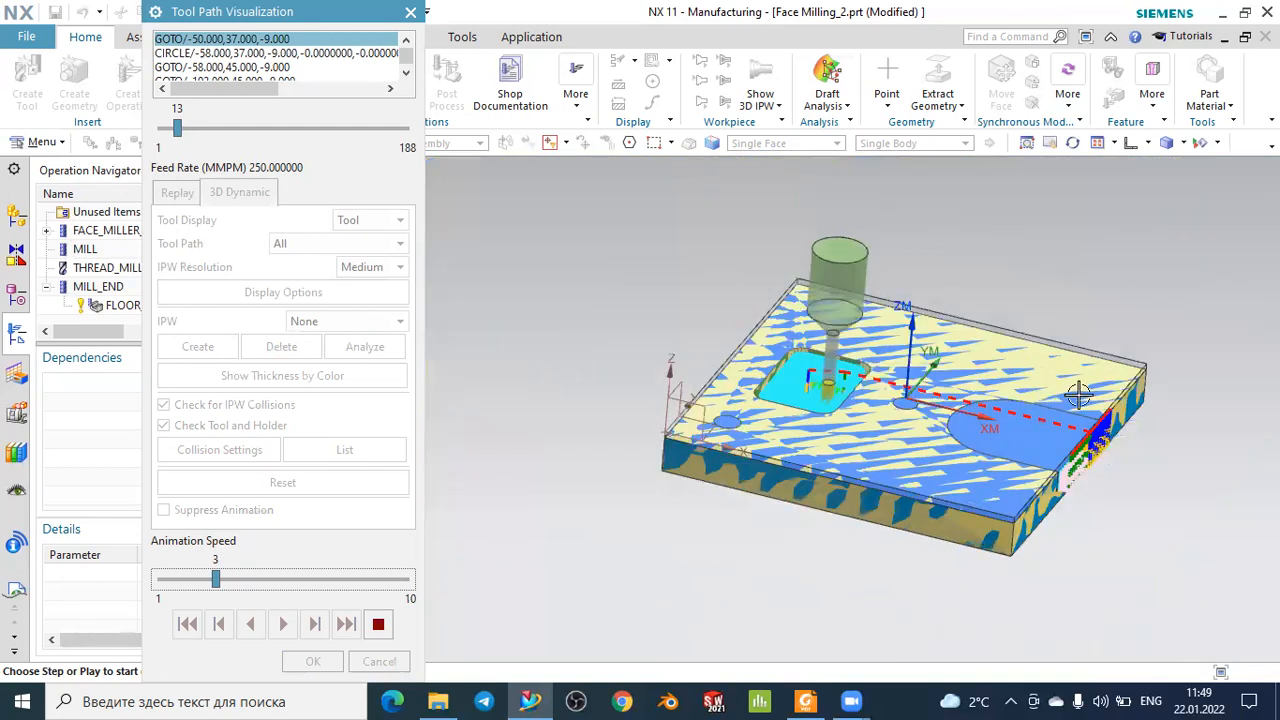
scroll(1078, 395, "up", 3)
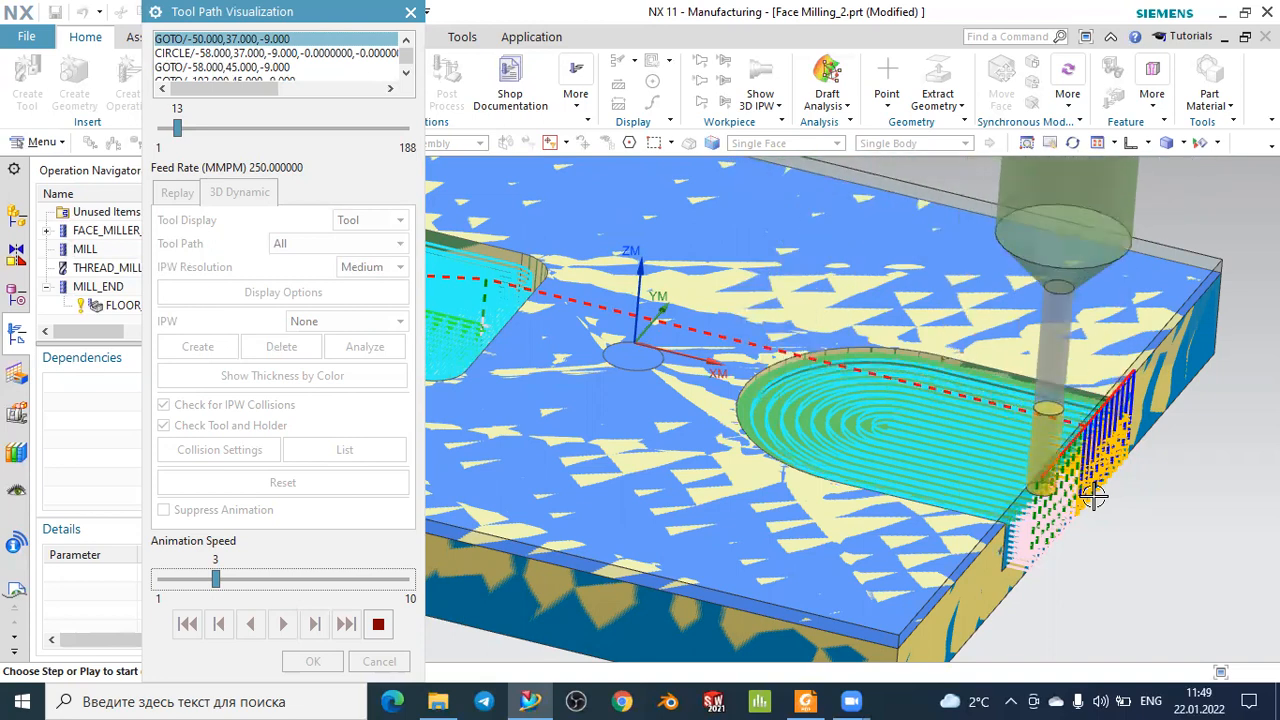
scroll(1093, 495, "down", 2)
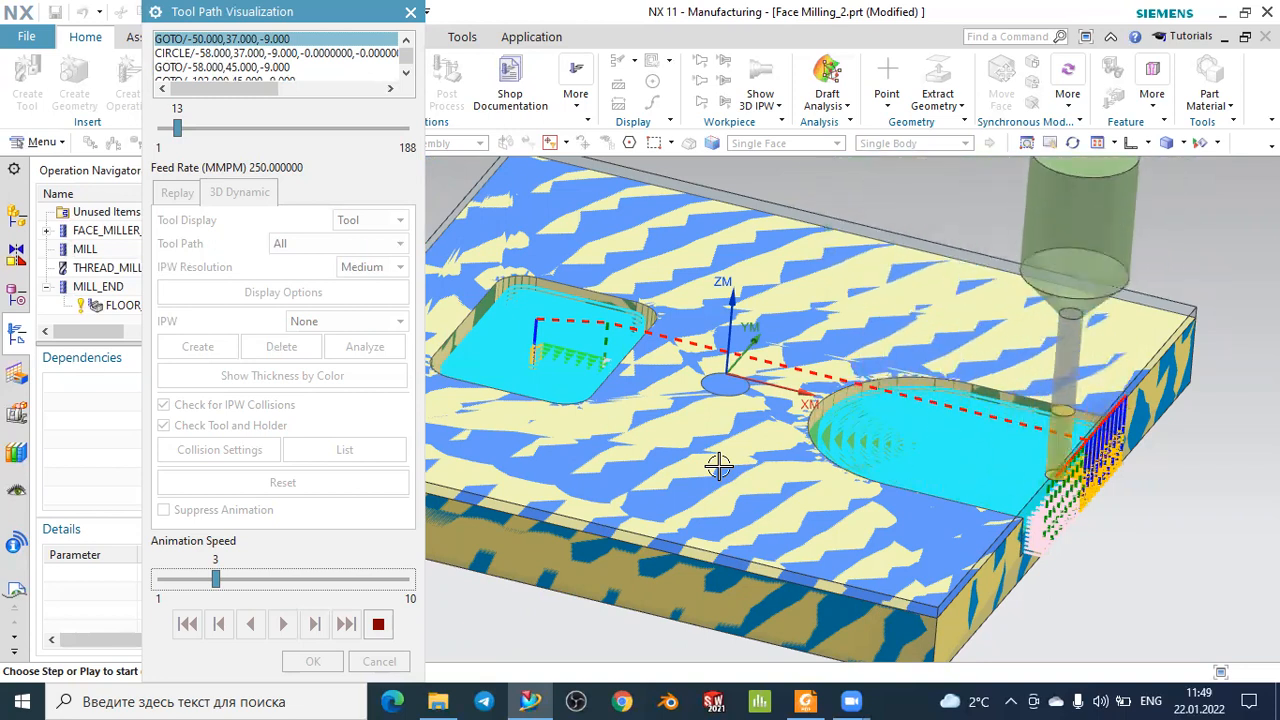
Set the animation speed to 5, finish the tool path visualization and accept the Floor Wall operation.
left_click_drag(217, 580, 243, 580)
left_click(275, 584)
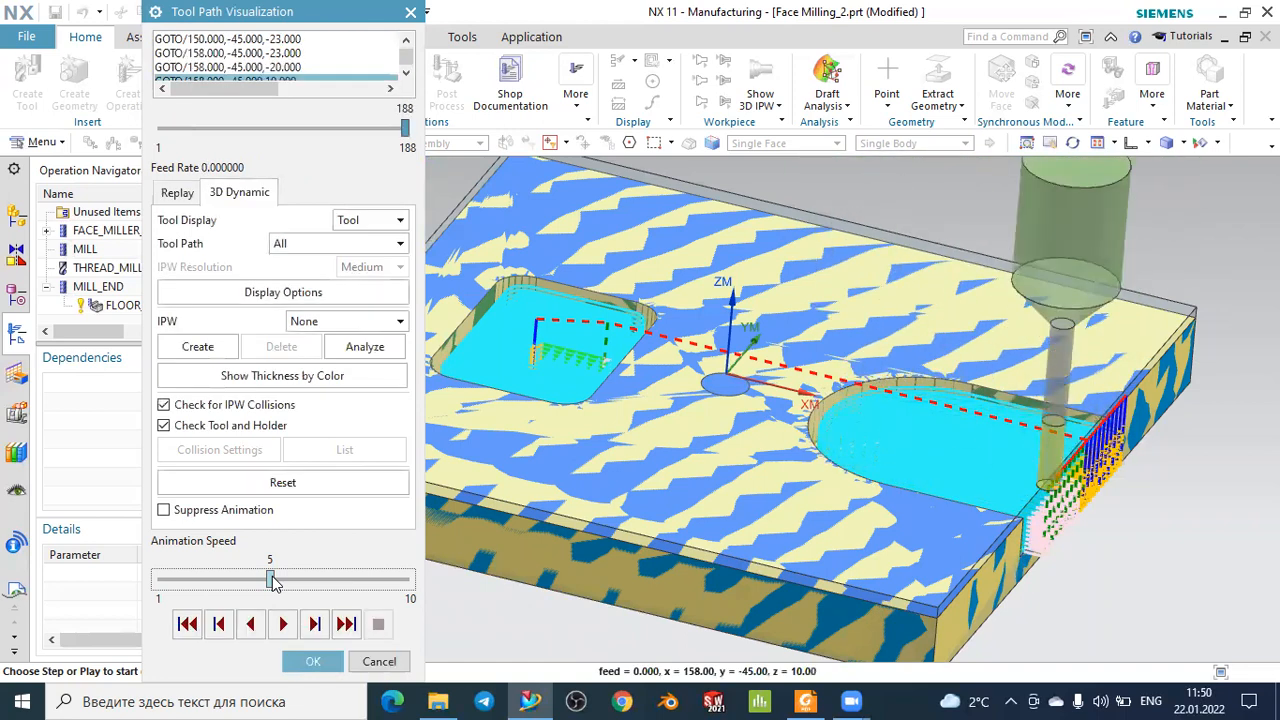
left_click(310, 659)
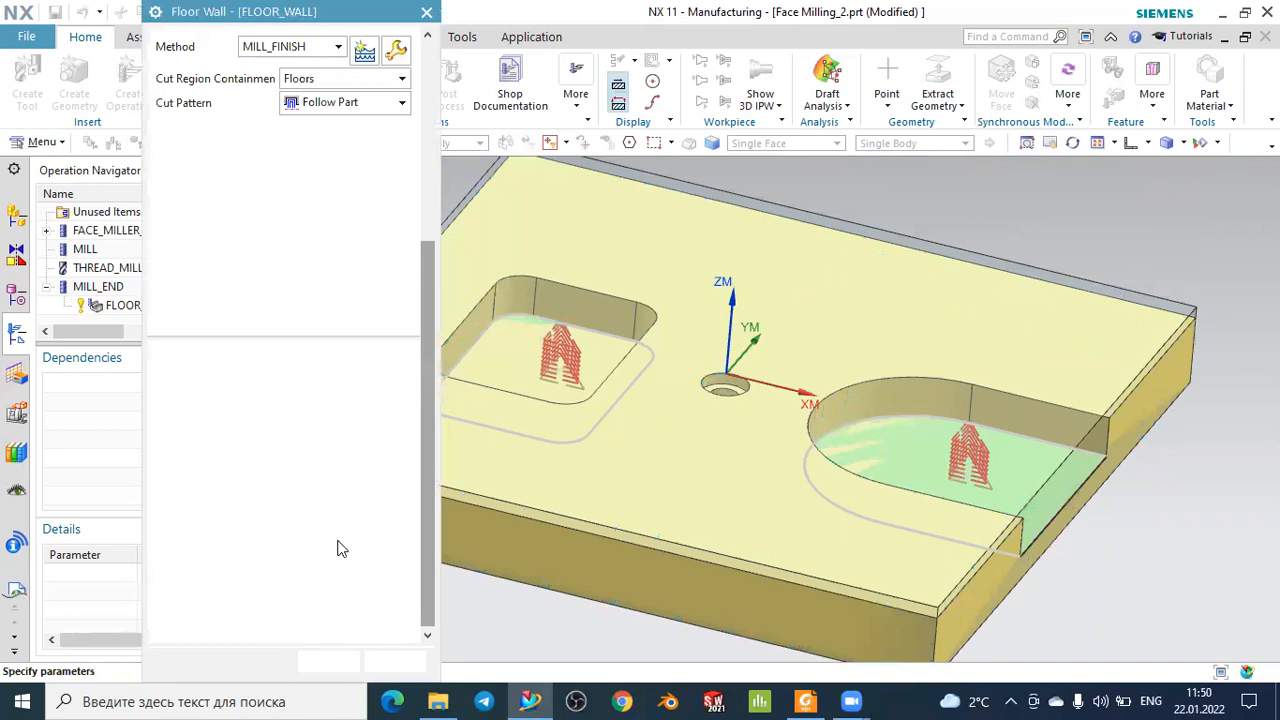
left_click(328, 659)
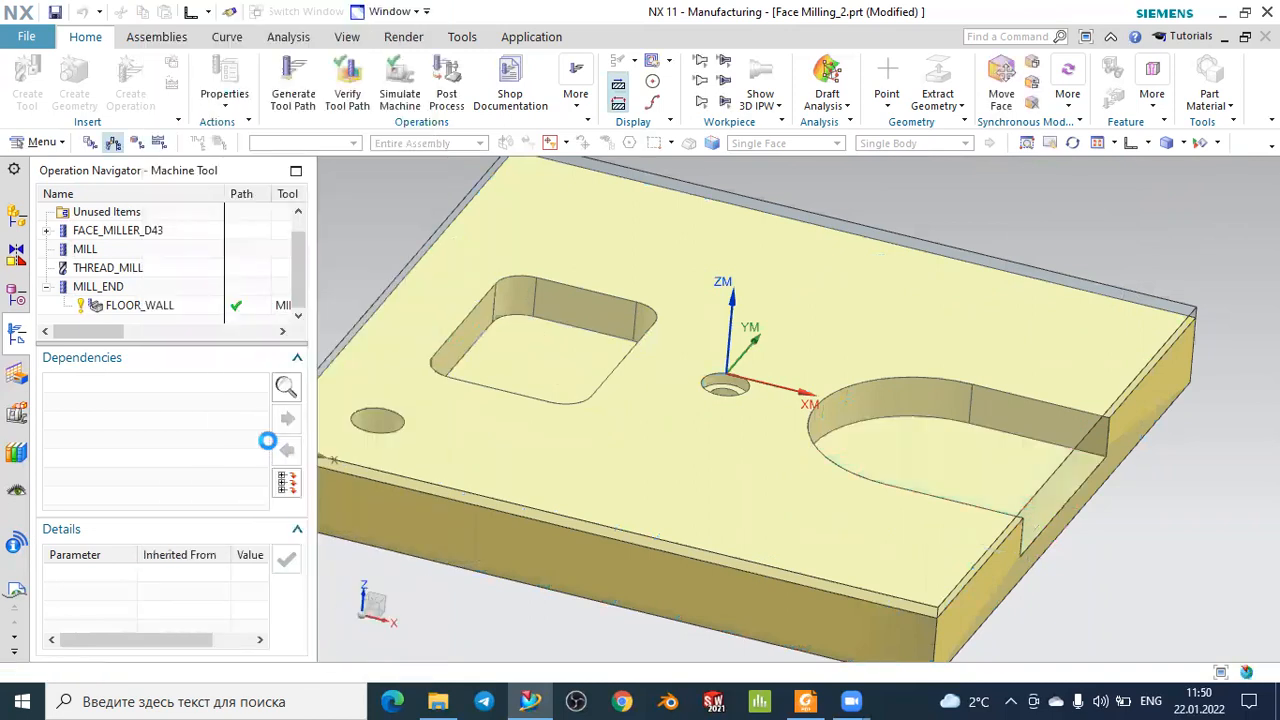
List the operations in program order, expand the PROGRAM group and display the FLOOR_WALL and FACE_MILLING_MANUAL tool paths in turn.
left_click(90, 143)
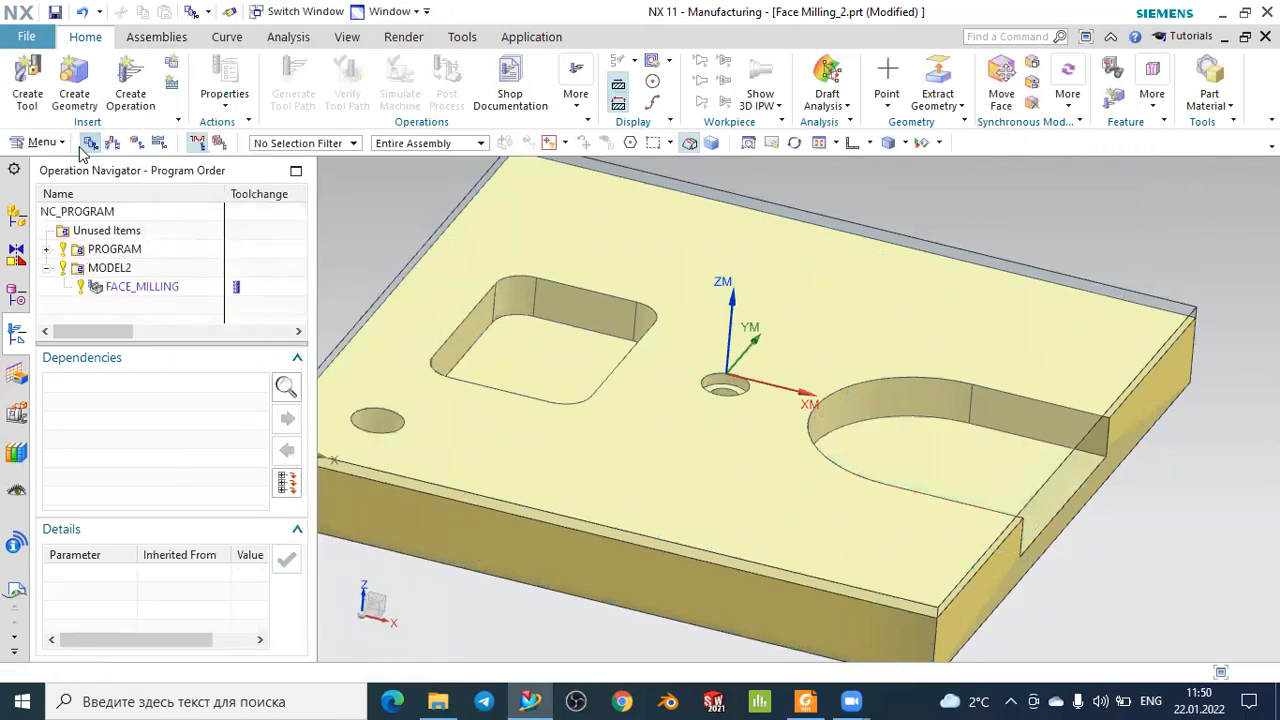
left_click(46, 268)
left_click(46, 249)
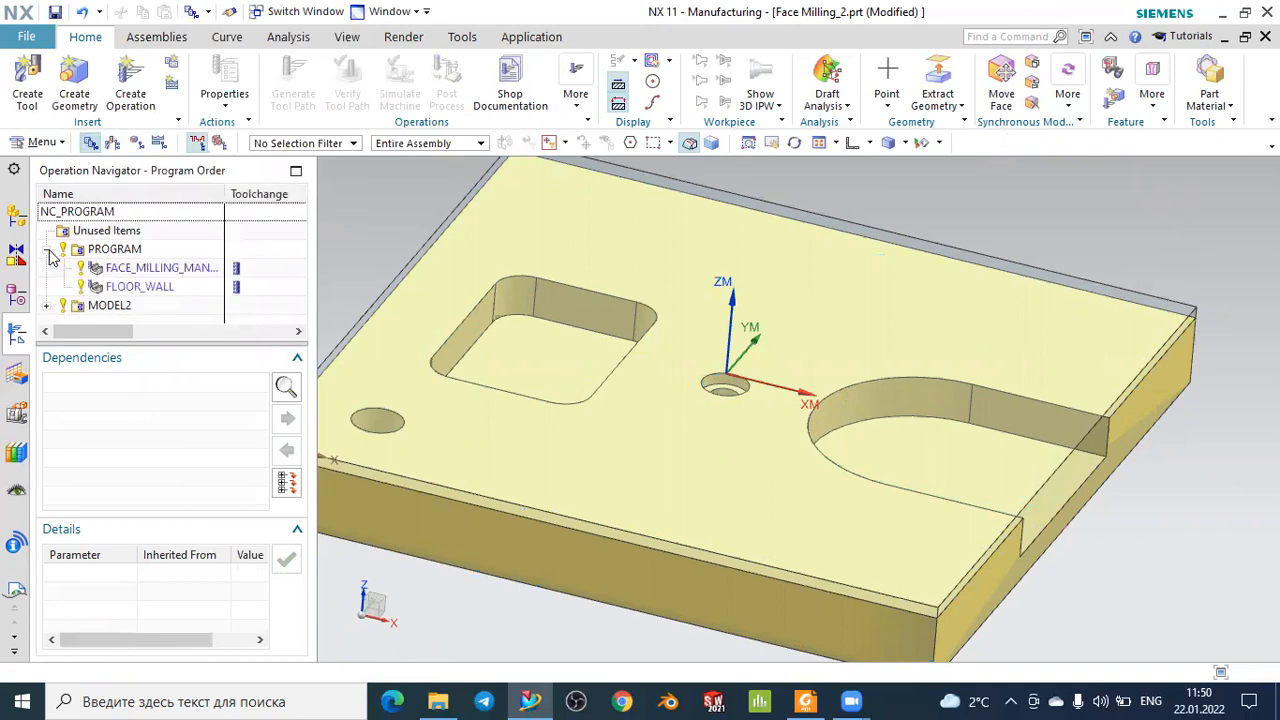
left_click(133, 288)
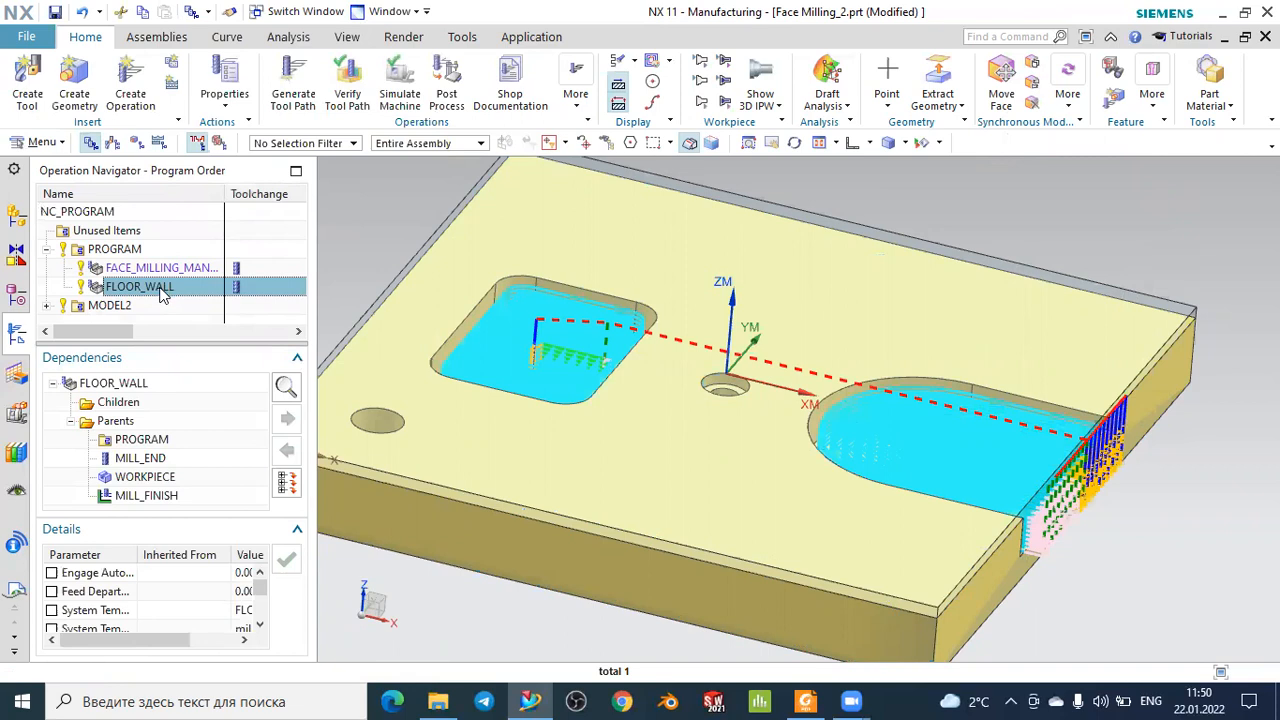
left_click(157, 270)
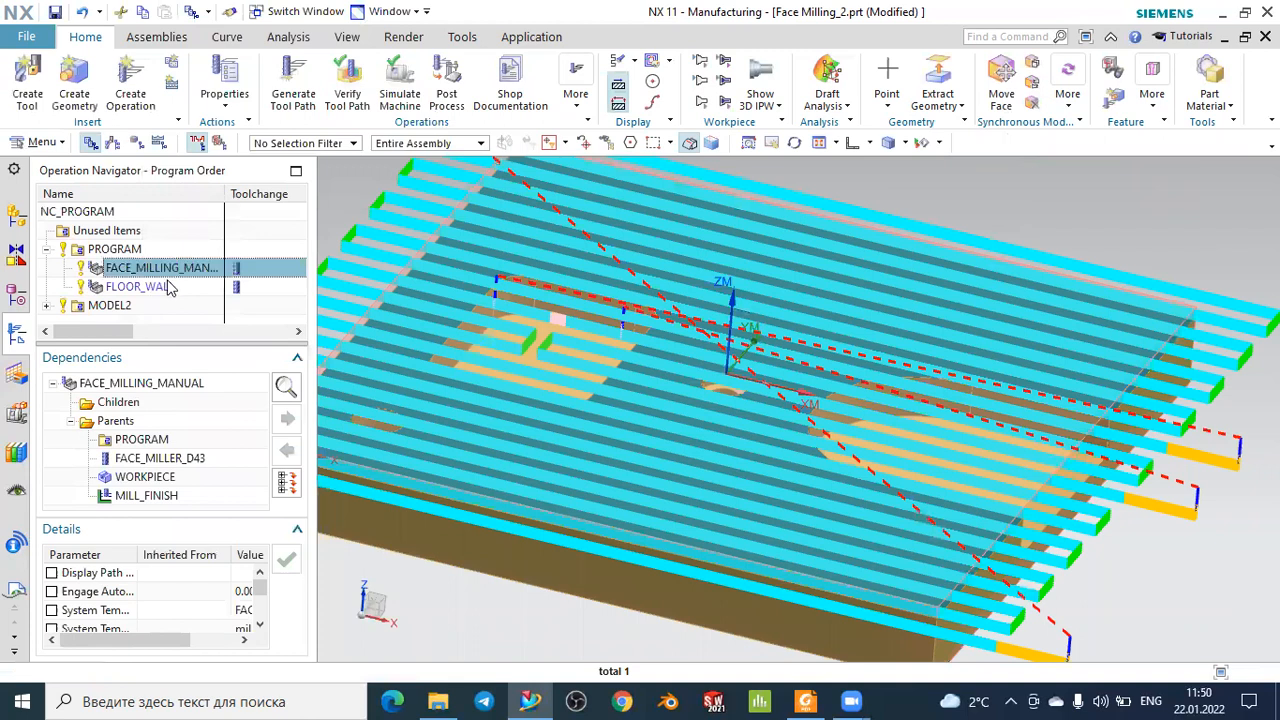
Postprocess the FLOOR_WALL operation with MILL_3_AXIS and Metric/PART units, continuing past the units warning.
left_click(167, 289)
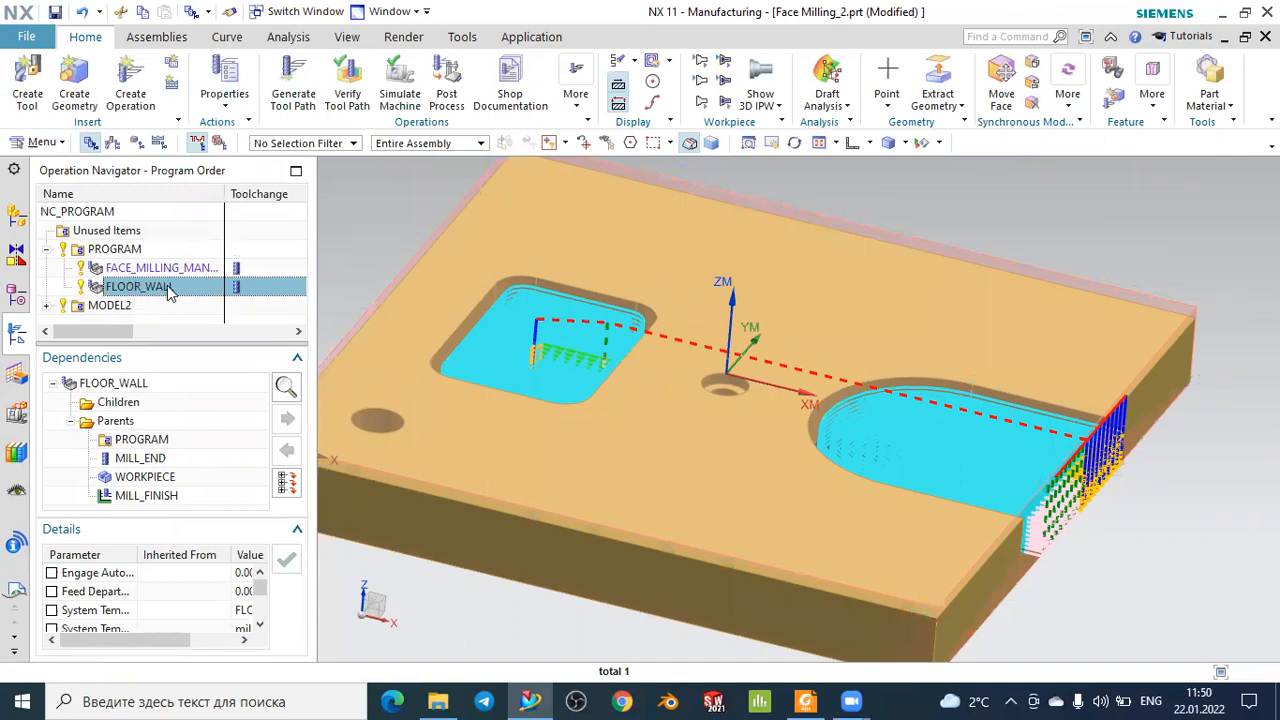
left_click(447, 70)
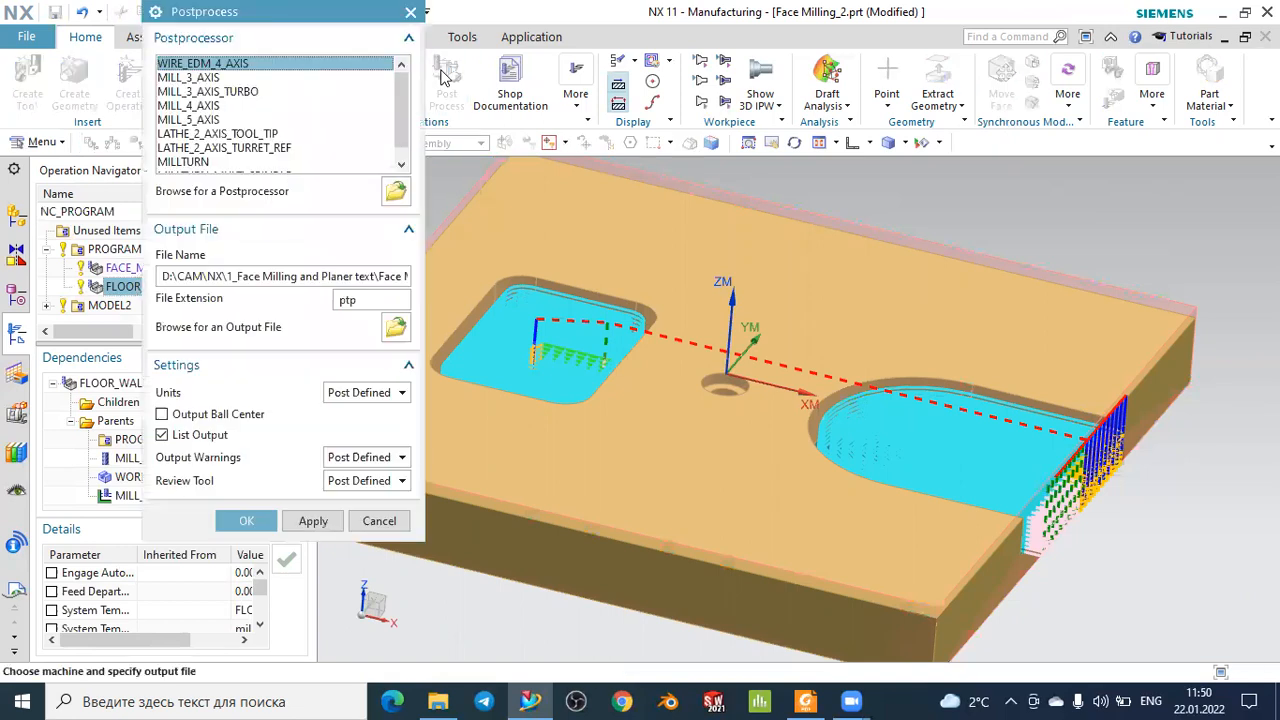
left_click(205, 78)
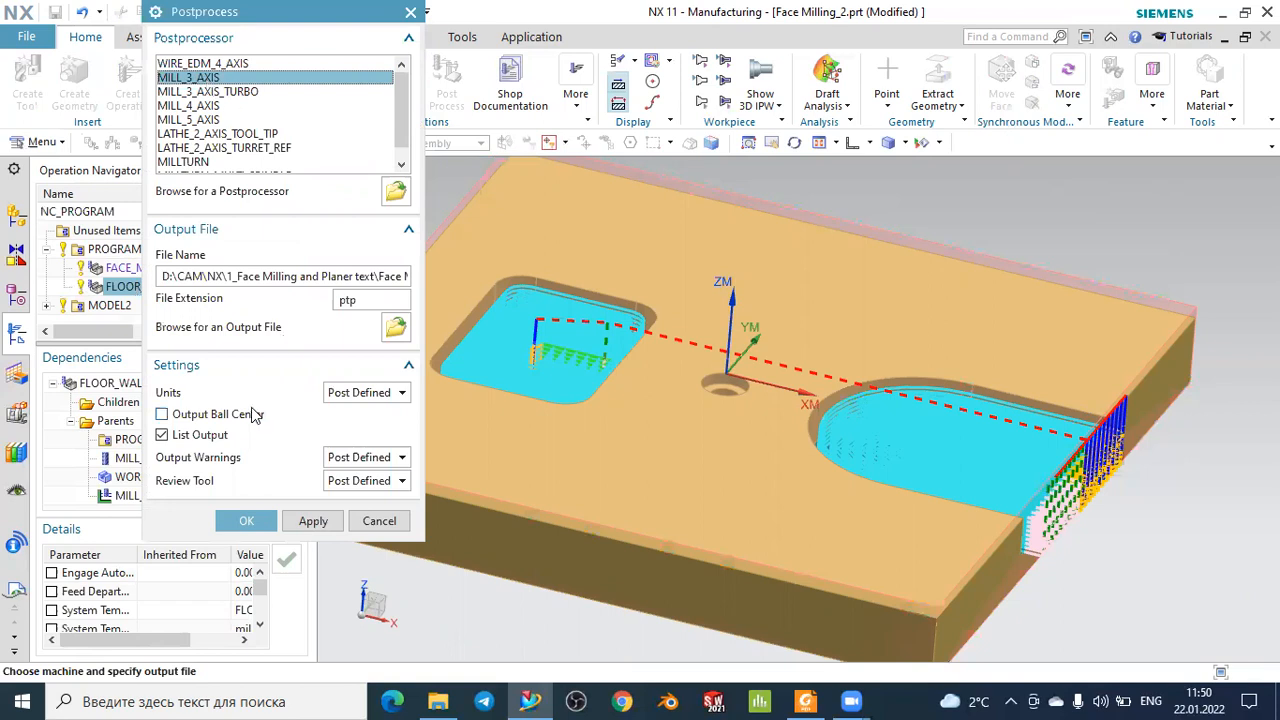
left_click(352, 394)
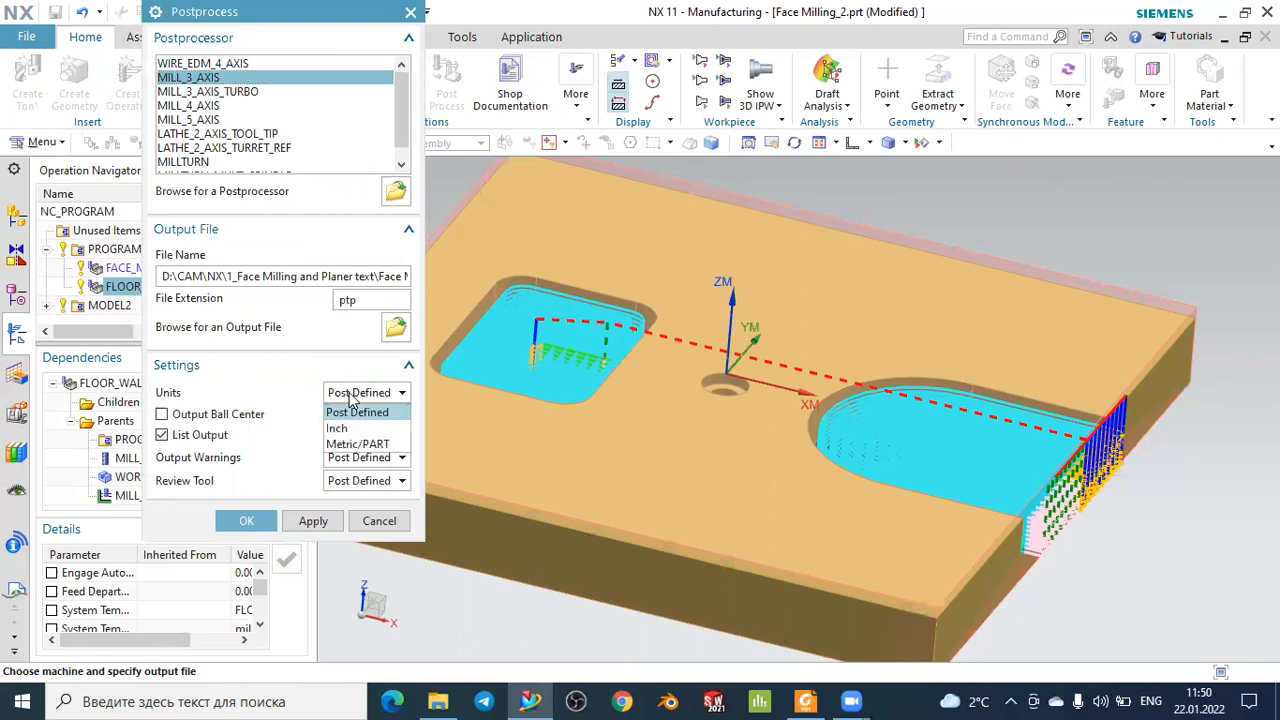
left_click(342, 444)
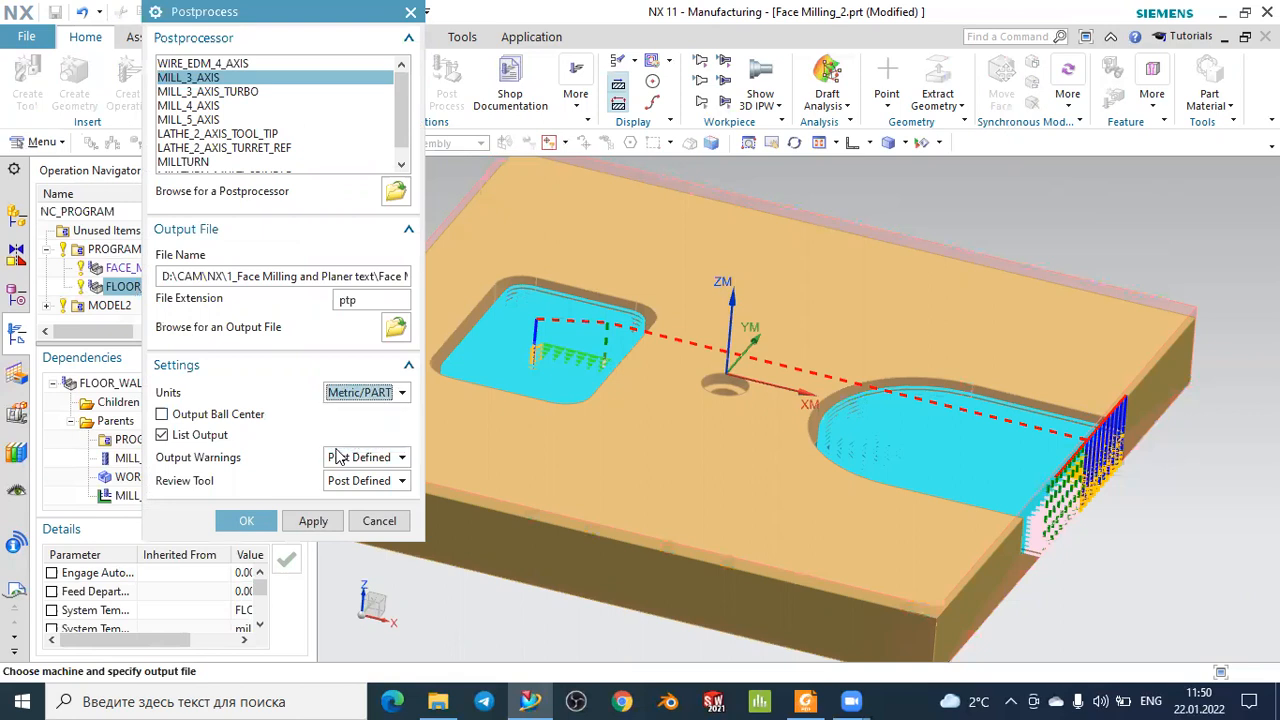
left_click(246, 521)
left_click(455, 386)
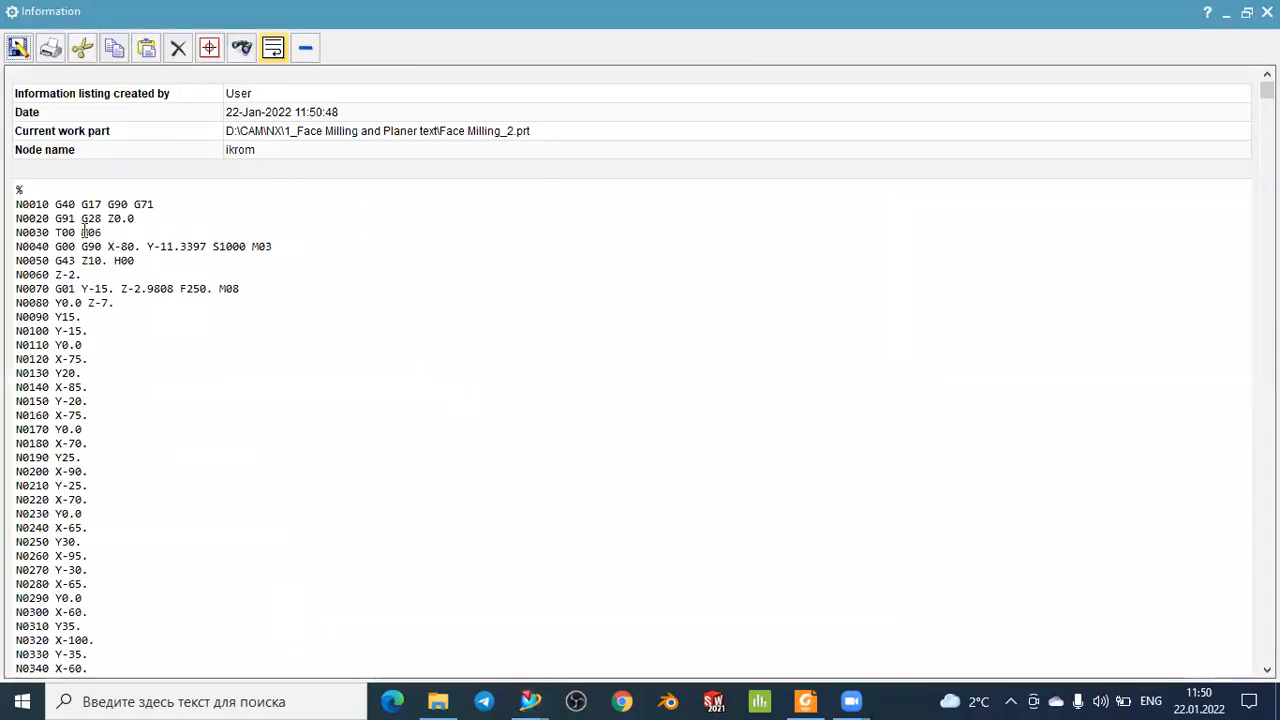
Read through the G-code generated for FLOOR_WALL and close the listing.
scroll(84, 232, "down", 3)
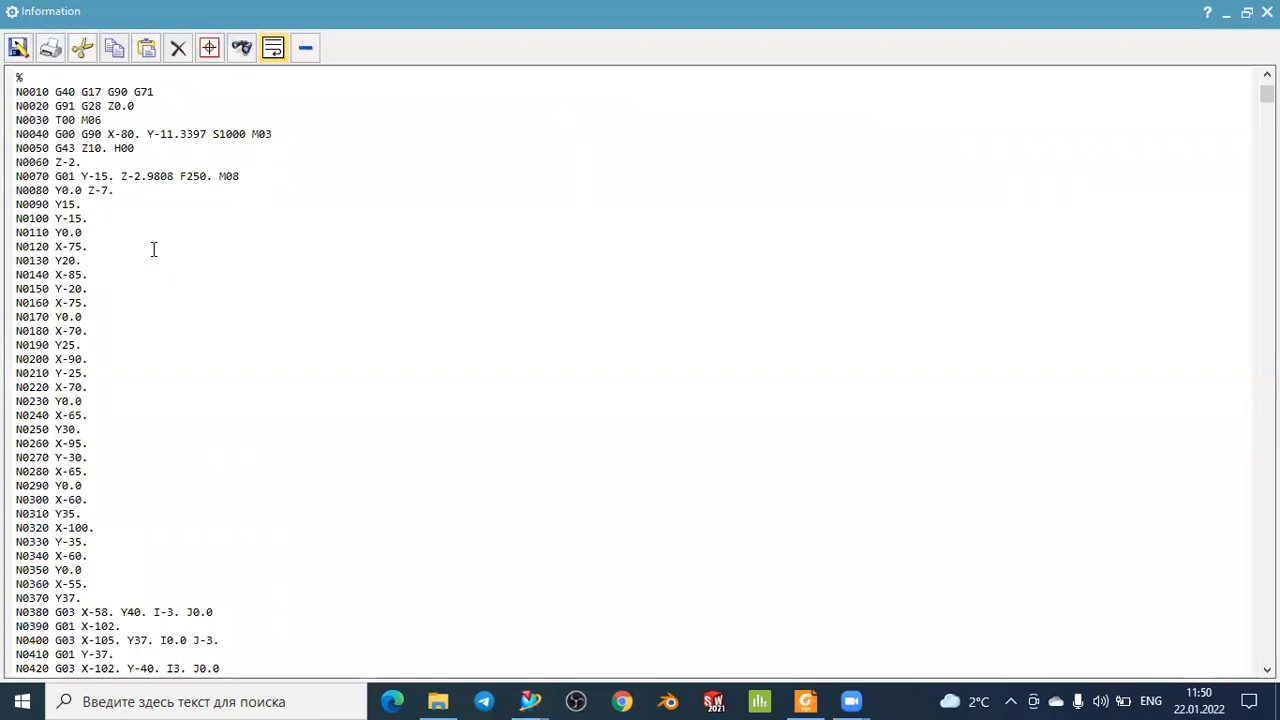
scroll(153, 249, "up", 2)
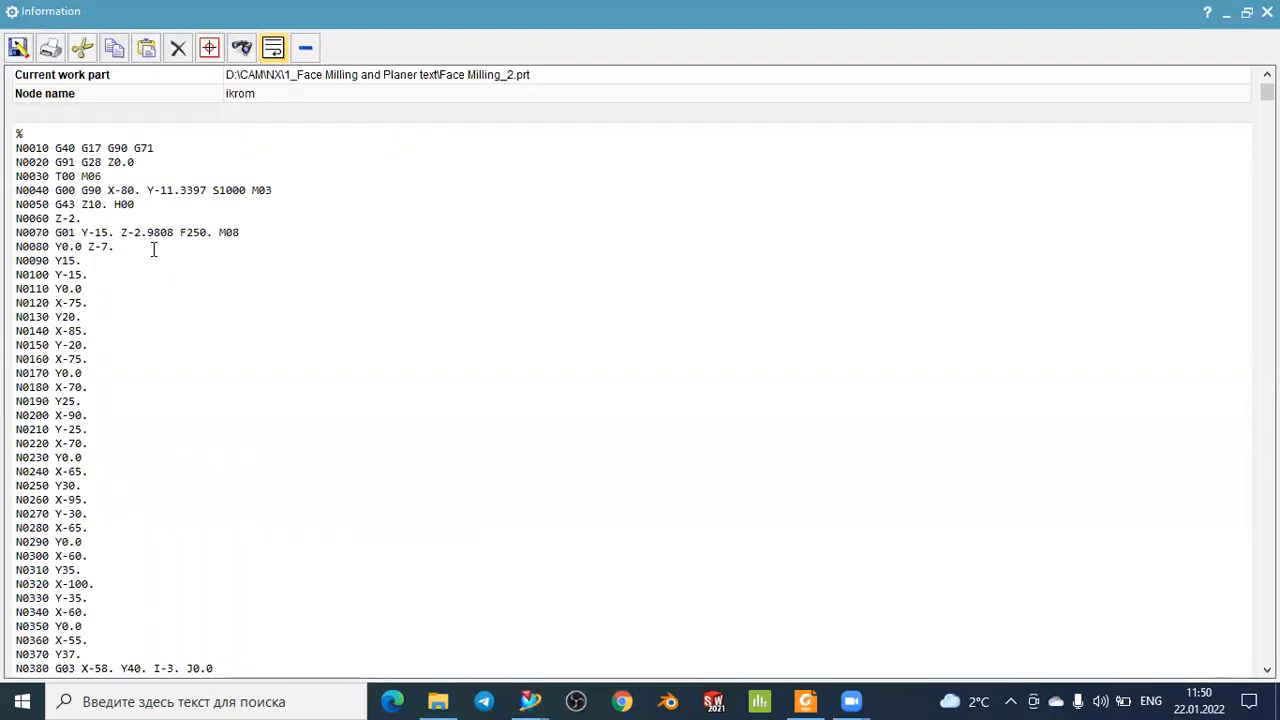
scroll(153, 249, "down", 20)
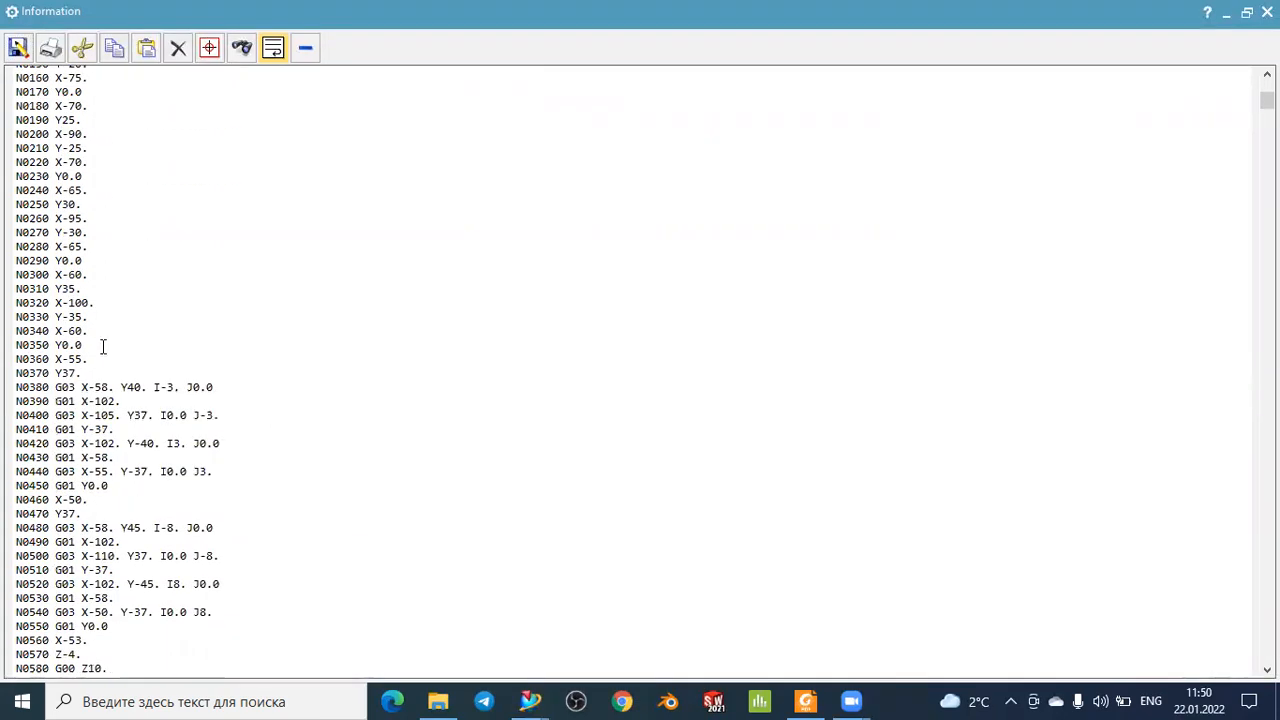
scroll(106, 355, "down", 5)
scroll(391, 306, "up", 11)
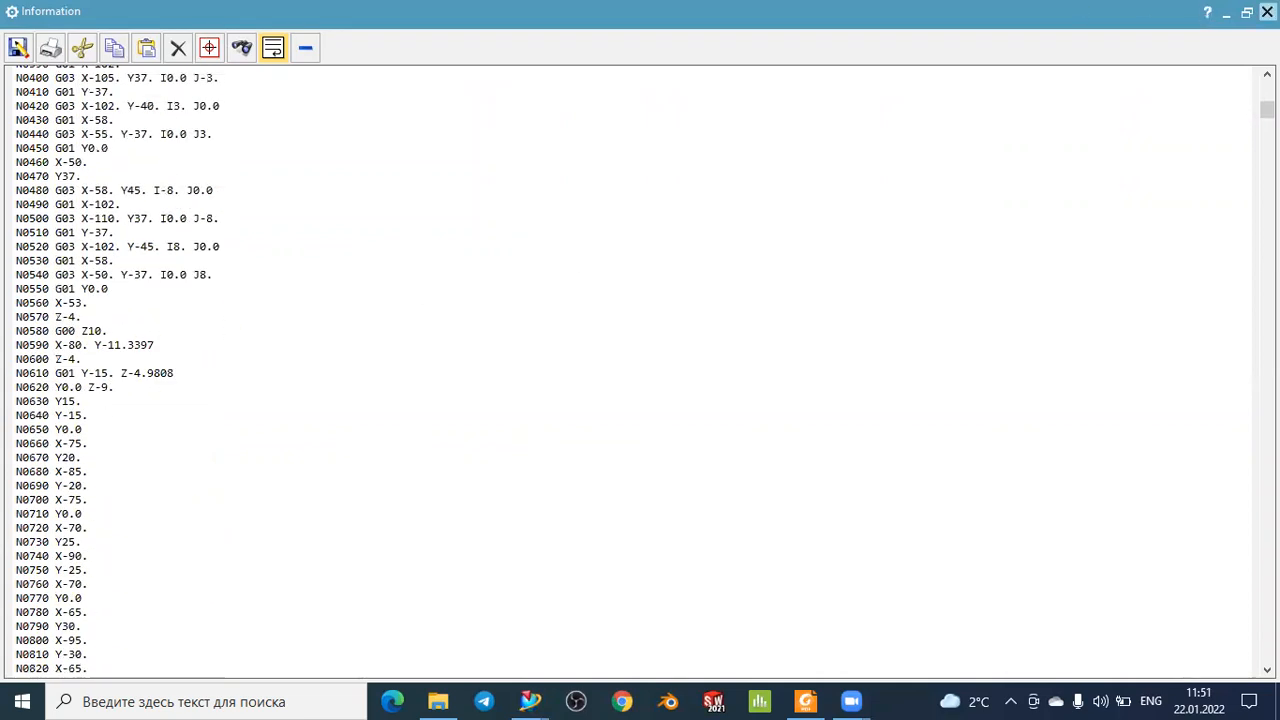
left_click(1266, 12)
Select FACE_MILLING_MANUAL and FLOOR_WALL together and postprocess both with MILL_3_AXIS in Metric/PART units.
left_click(190, 268)
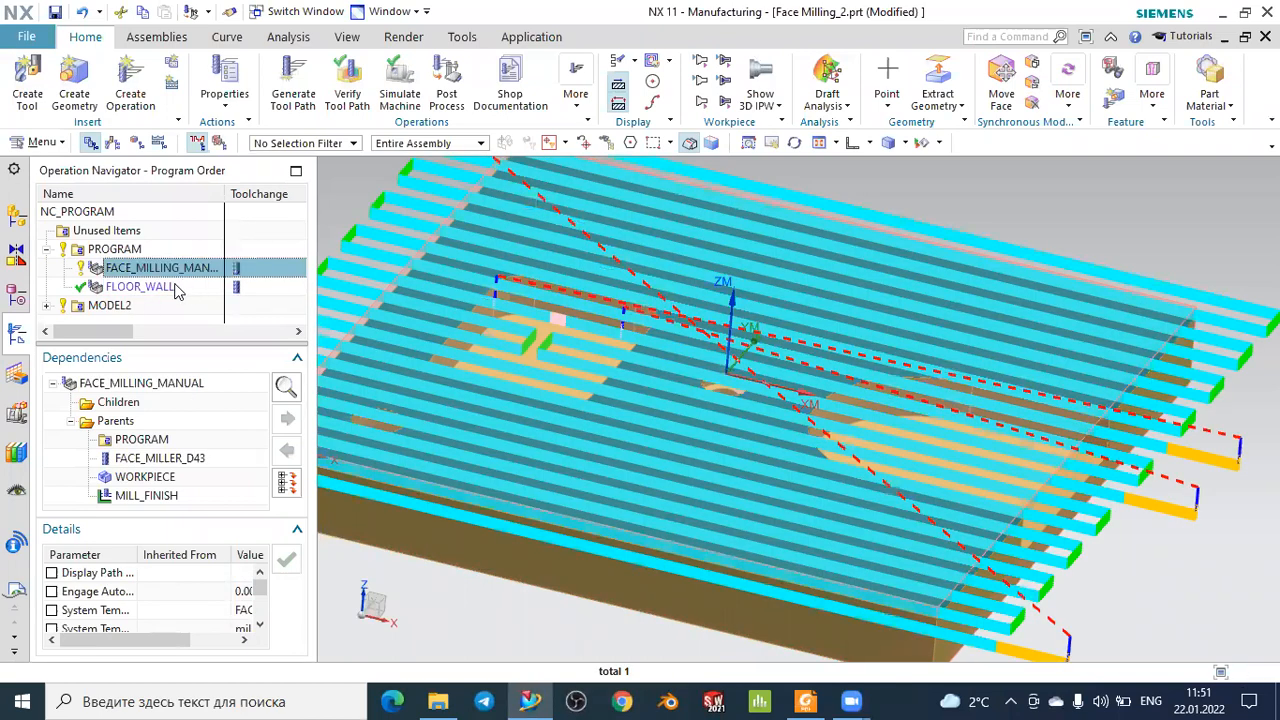
left_click(163, 289)
left_click(163, 270)
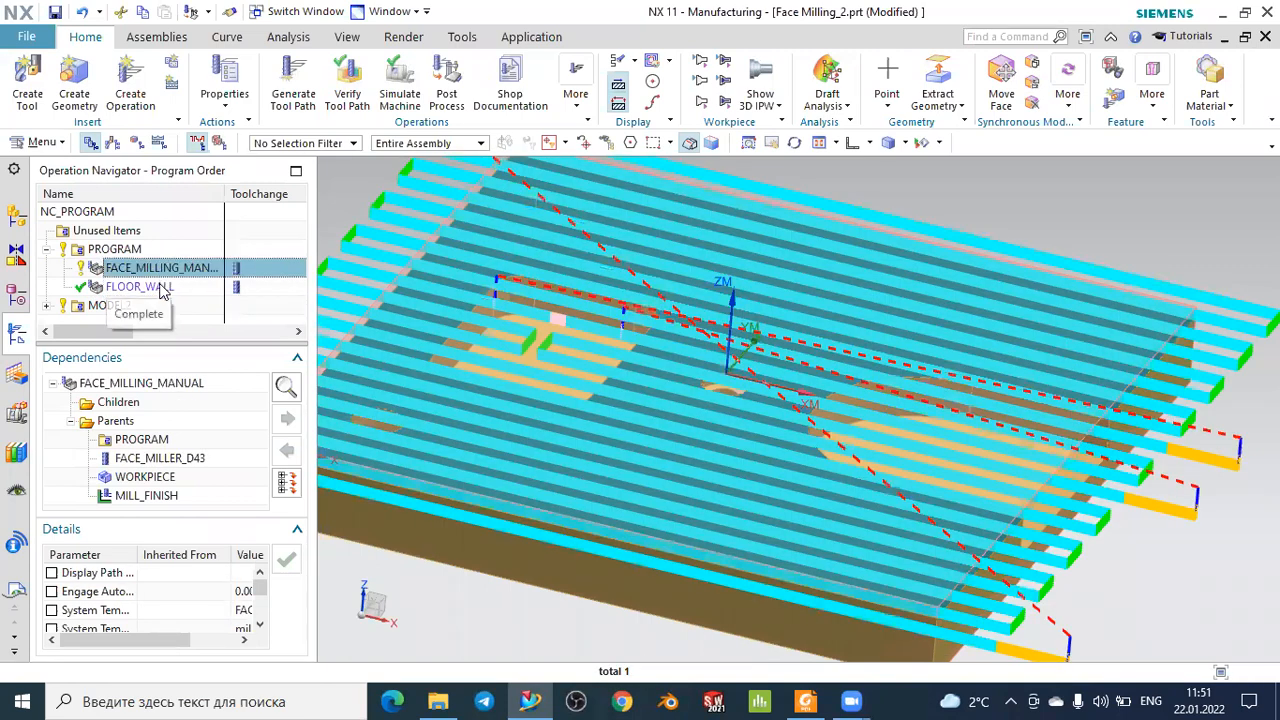
left_click(163, 289, "ctrl")
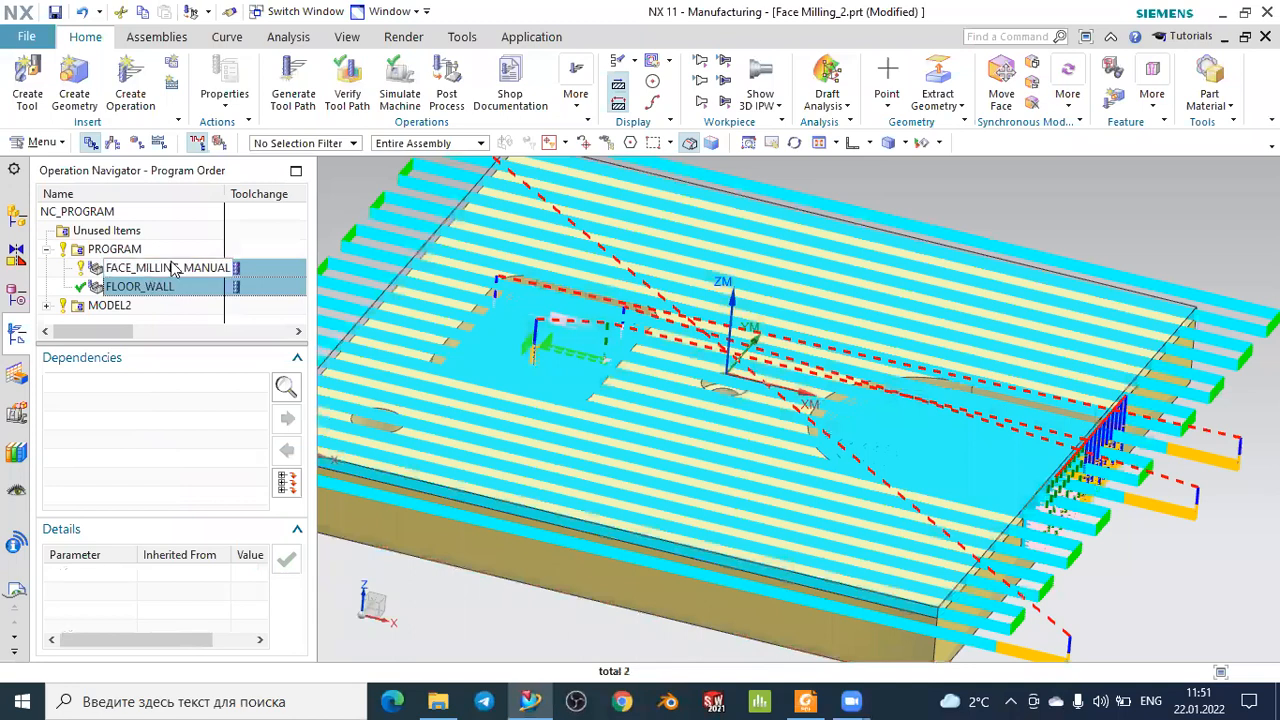
scroll(638, 265, "down", 1)
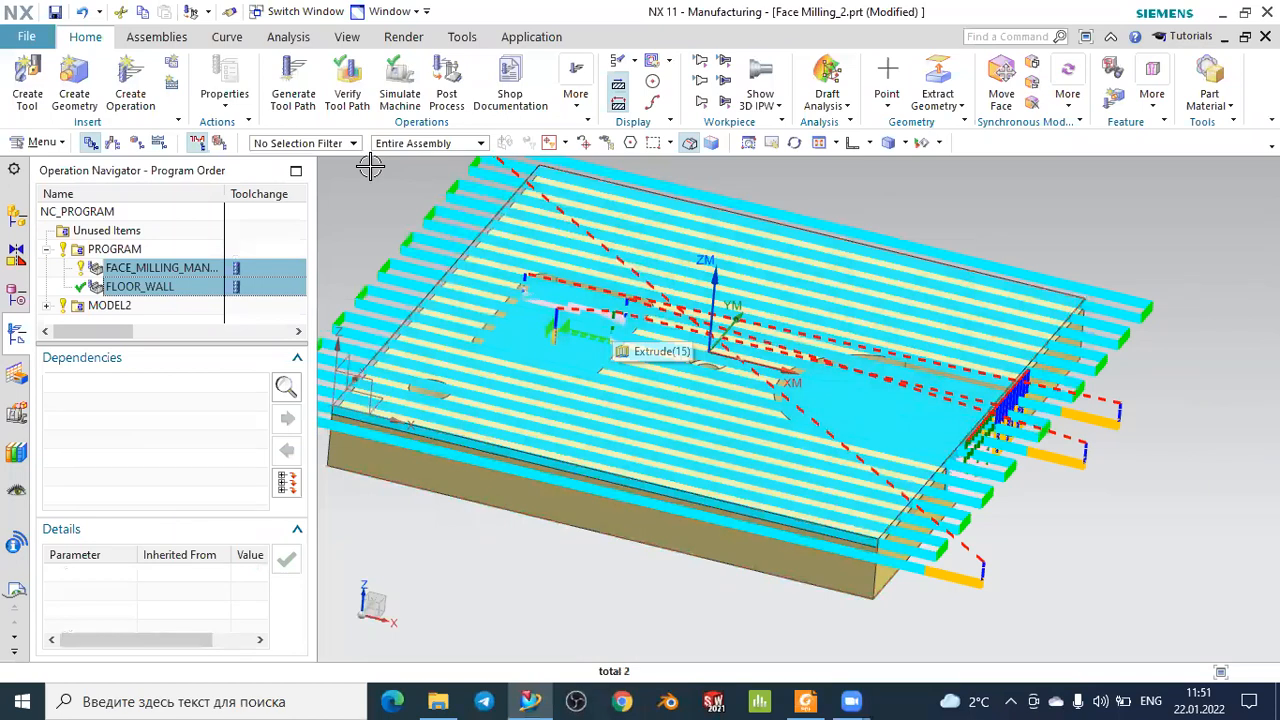
left_click(447, 75)
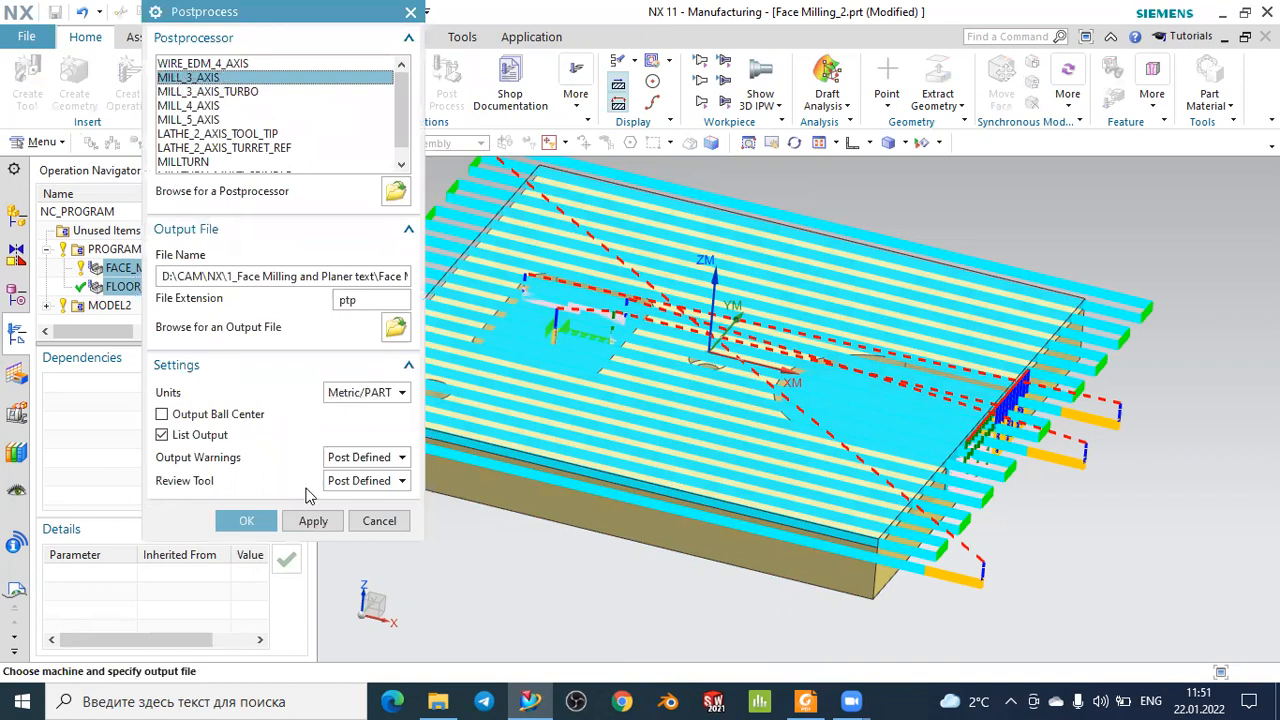
left_click(262, 521)
left_click(515, 377)
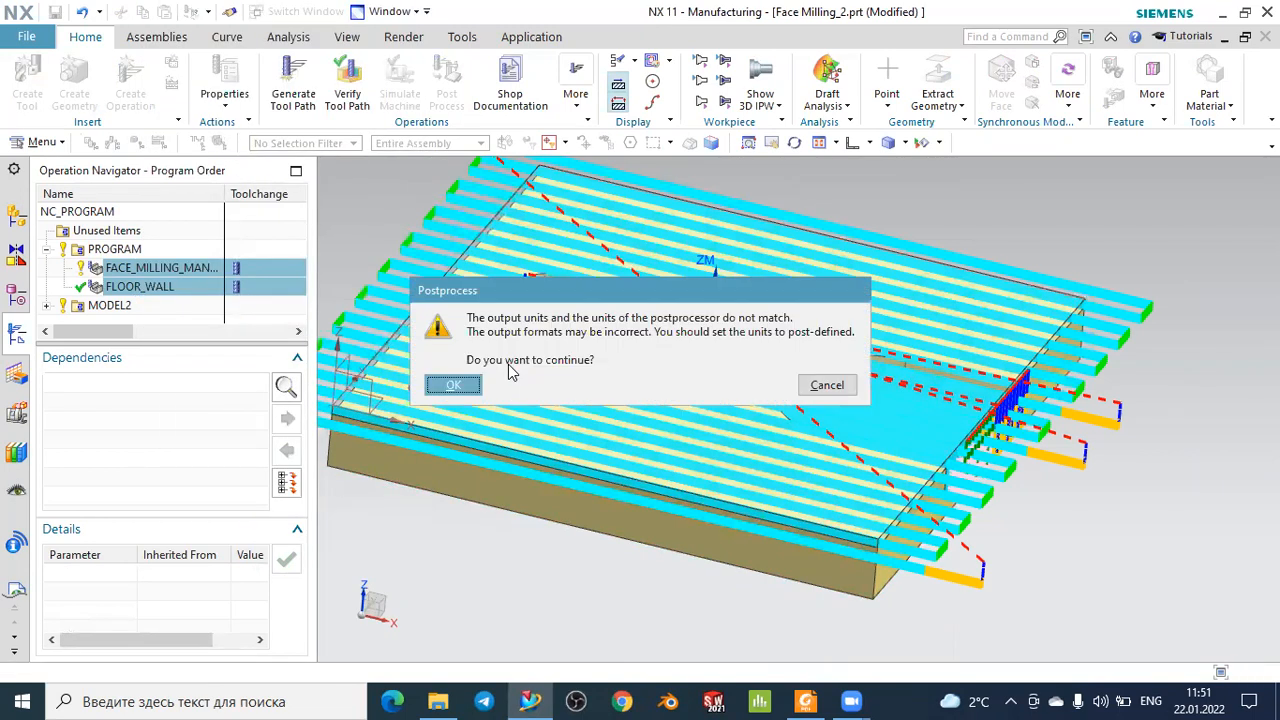
left_click(452, 383)
left_click(550, 402)
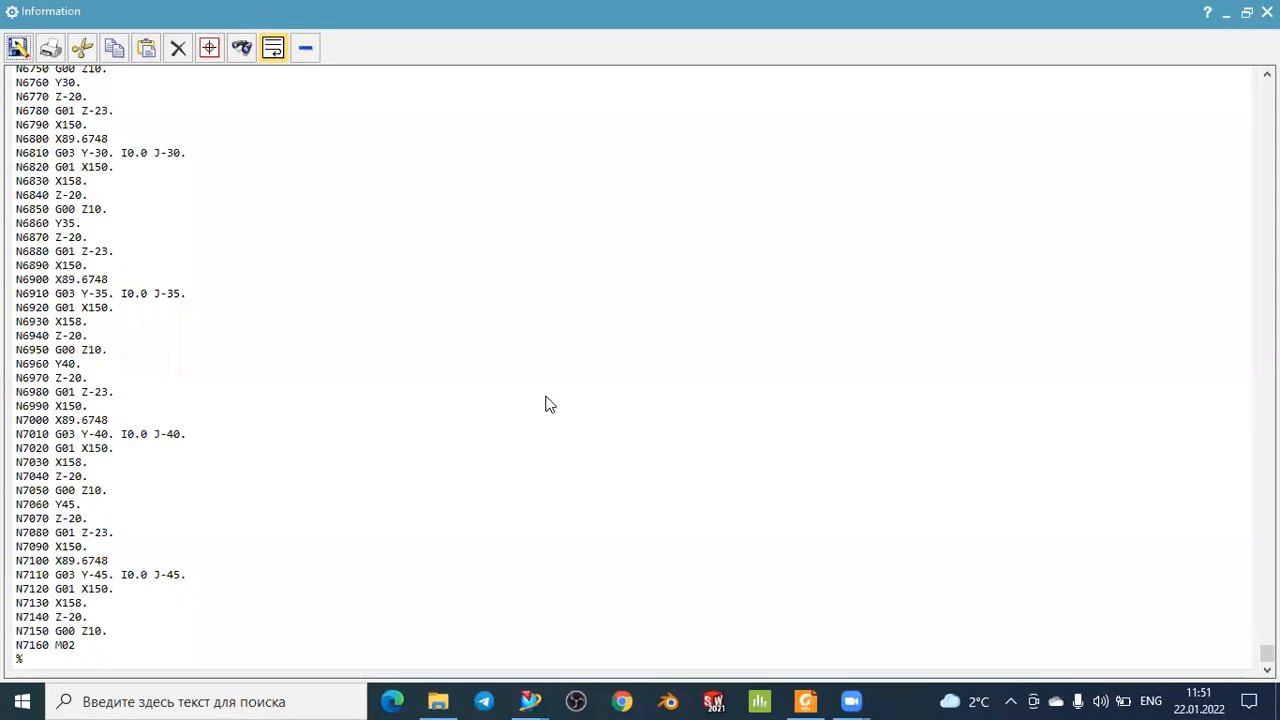
Review the combined G-code of both operations near its end and from its first blocks, and close the listing.
scroll(148, 258, "up", 15)
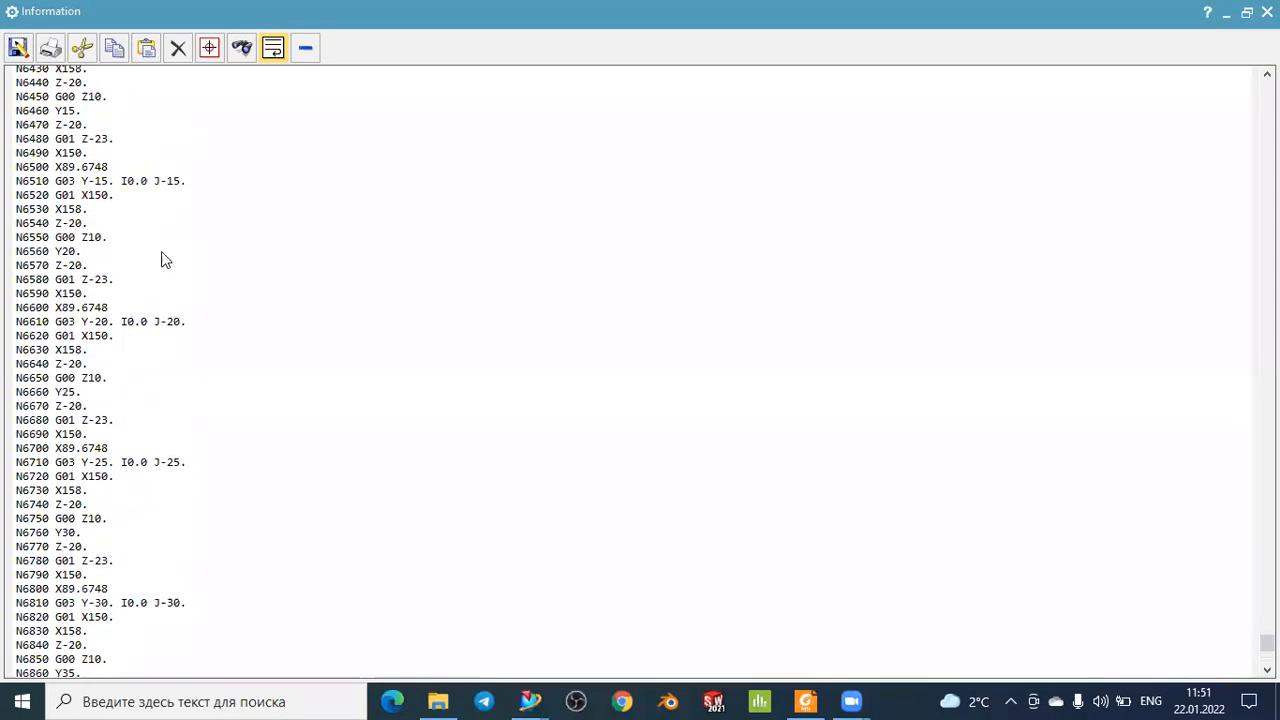
scroll(535, 285, "up", 4)
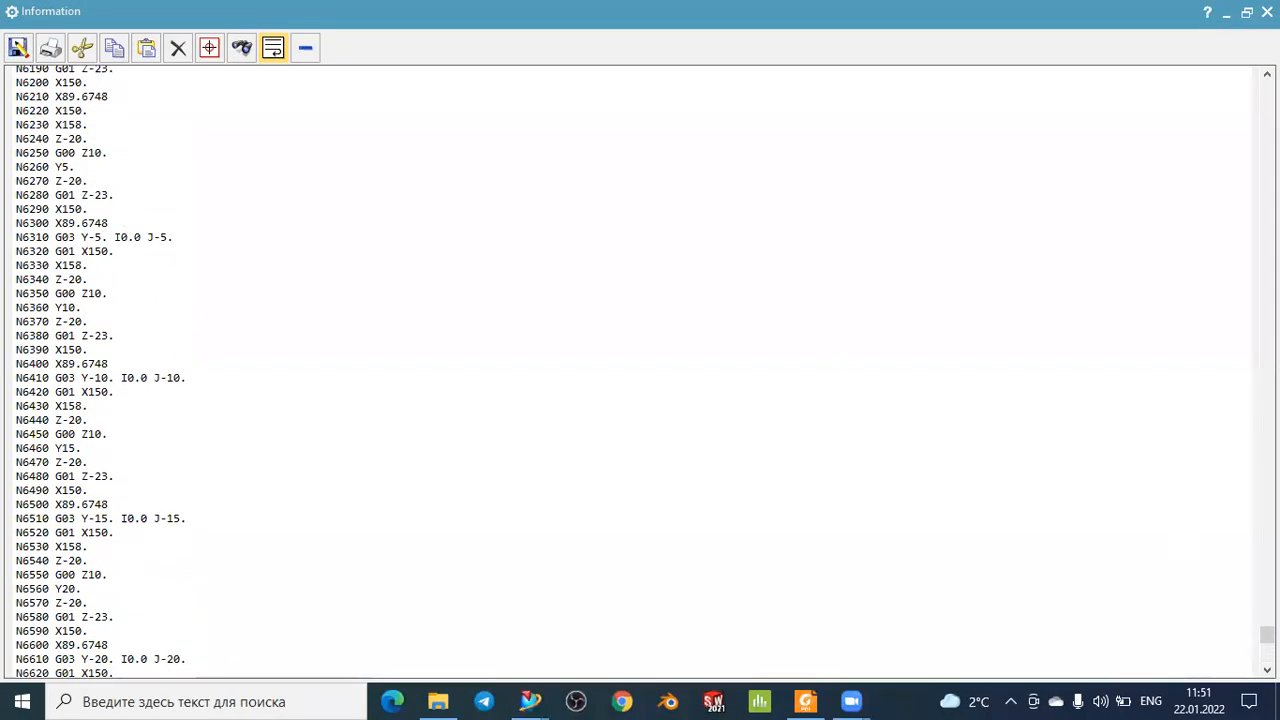
left_click_drag(1267, 634, 1267, 90)
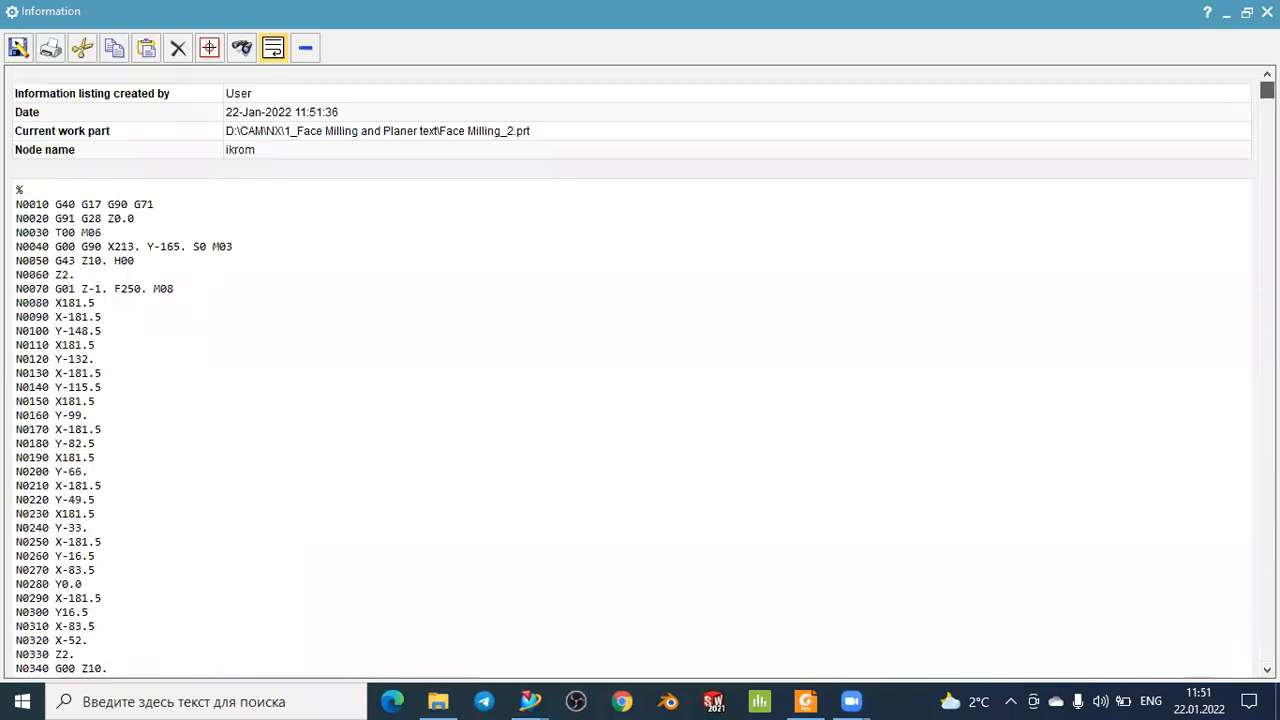
scroll(273, 307, "down", 20)
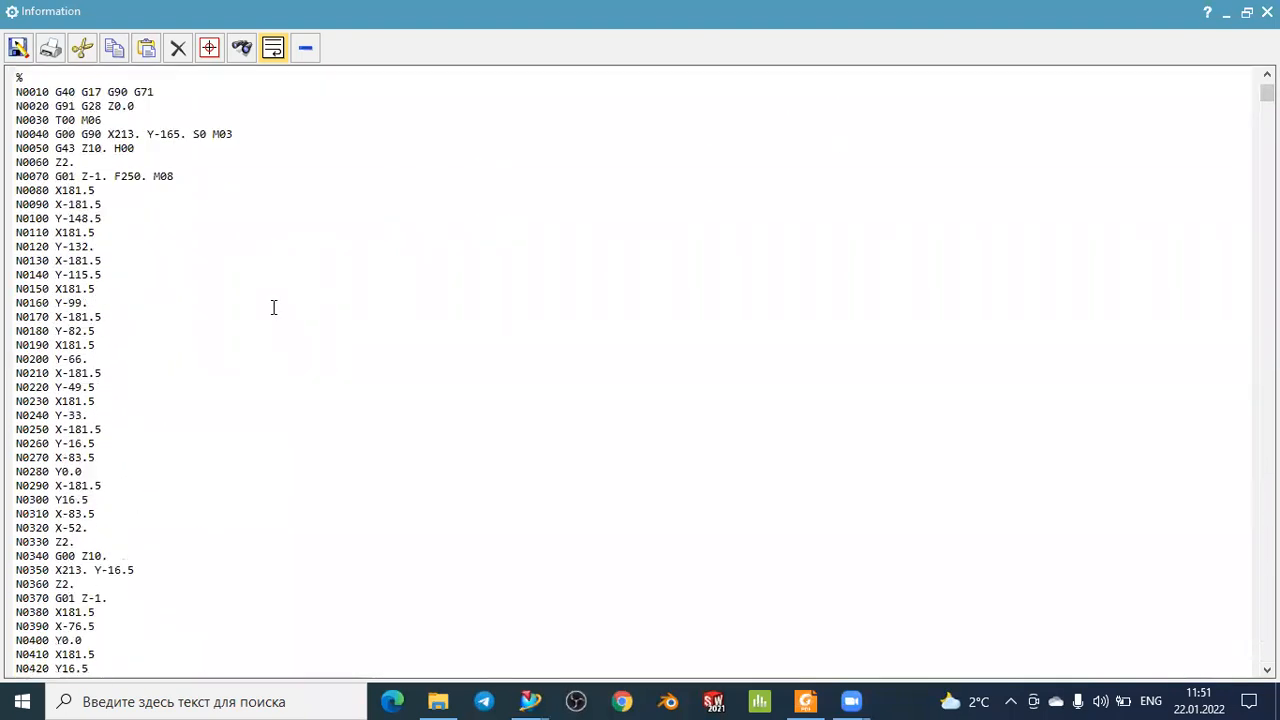
scroll(273, 307, "down", 16)
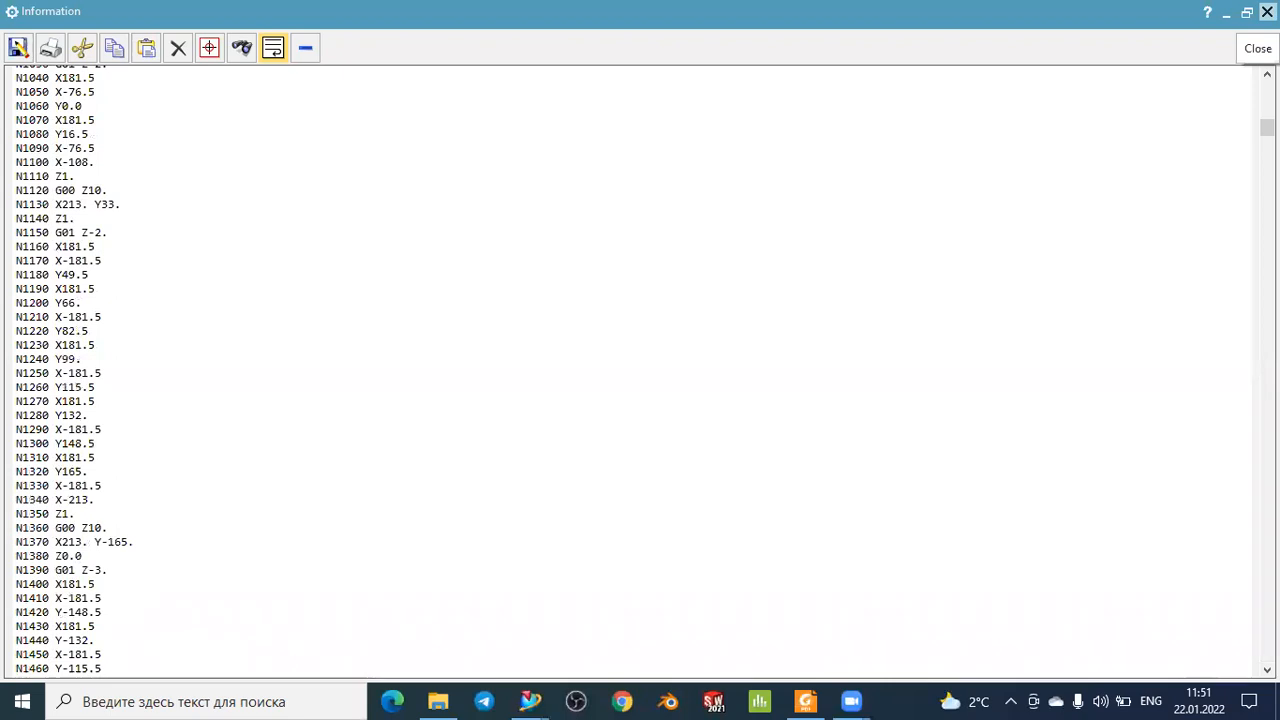
left_click(1266, 11)
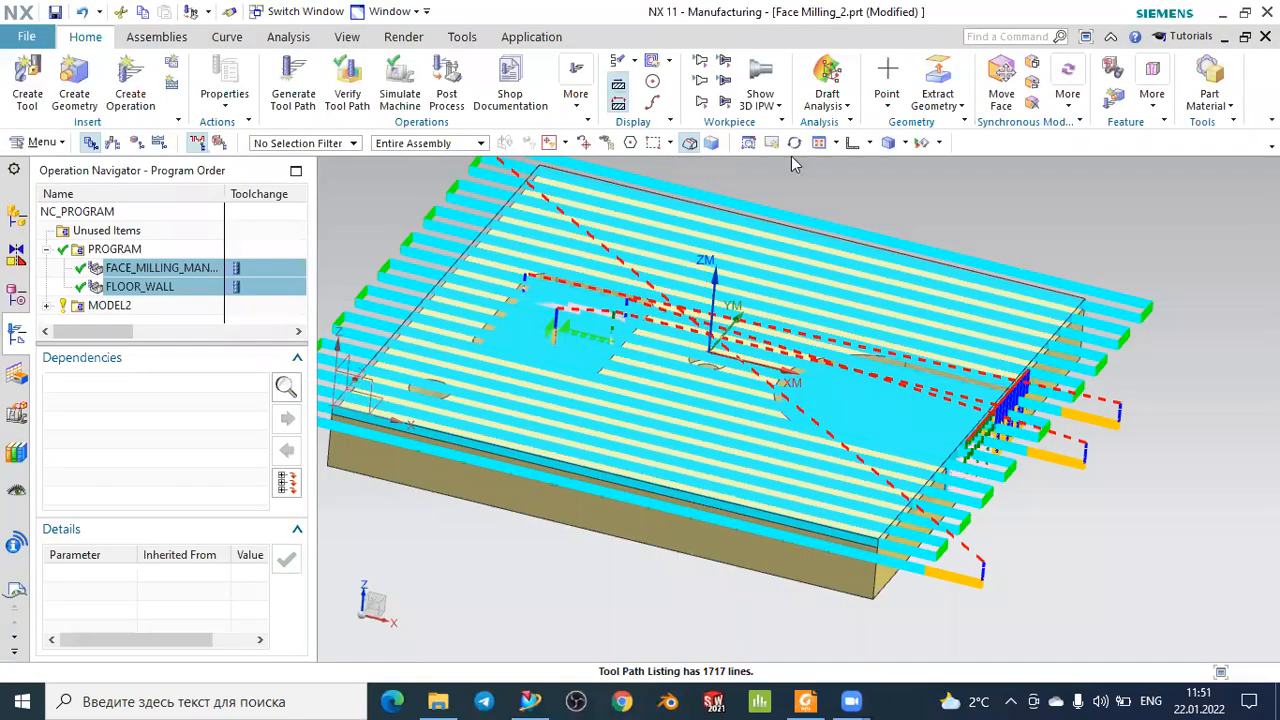
Display only the FLOOR_WALL tool path, bring the Path and Tool columns into view, and examine the plate's pockets from several angles.
scroll(740, 330, "down", 5)
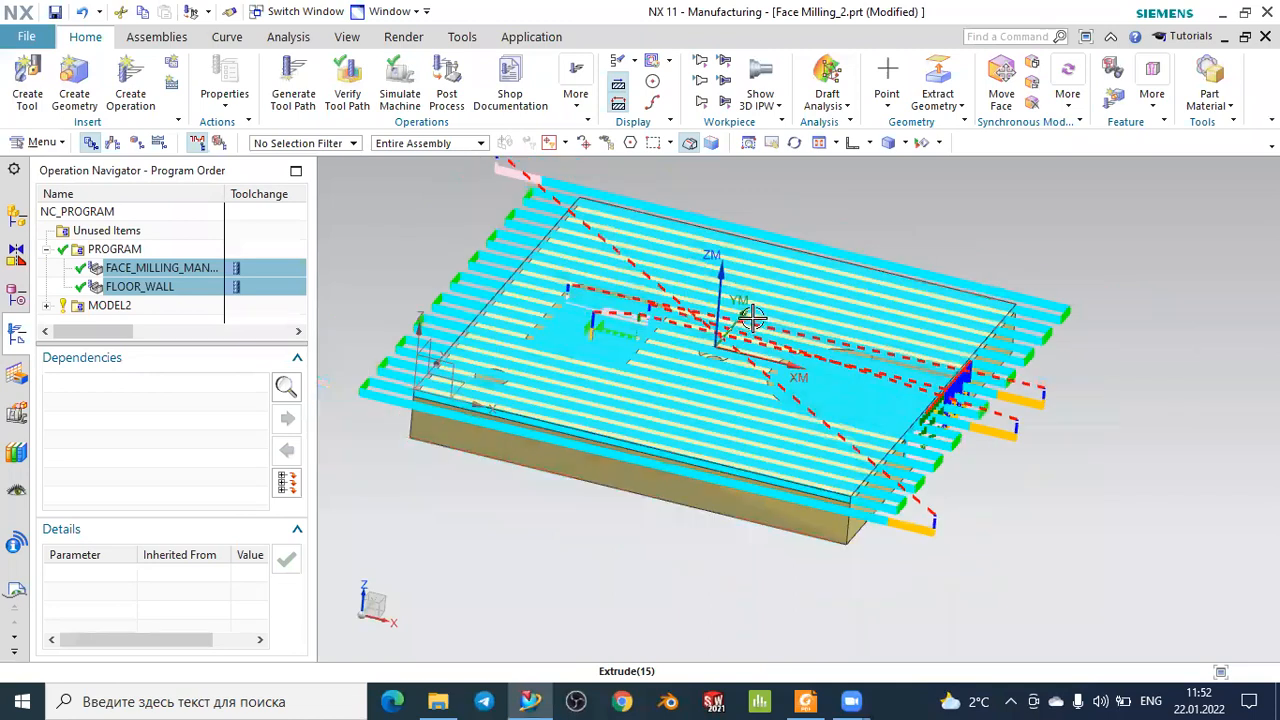
scroll(822, 231, "up", 1)
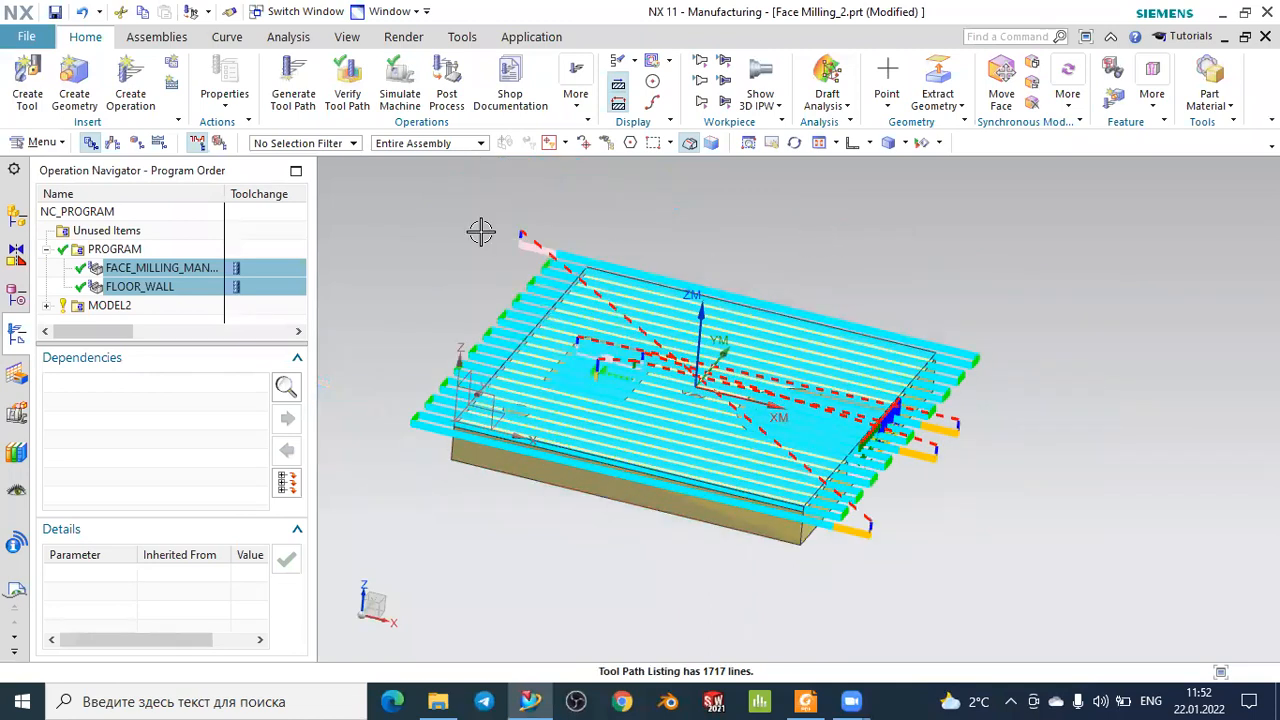
left_click(140, 287)
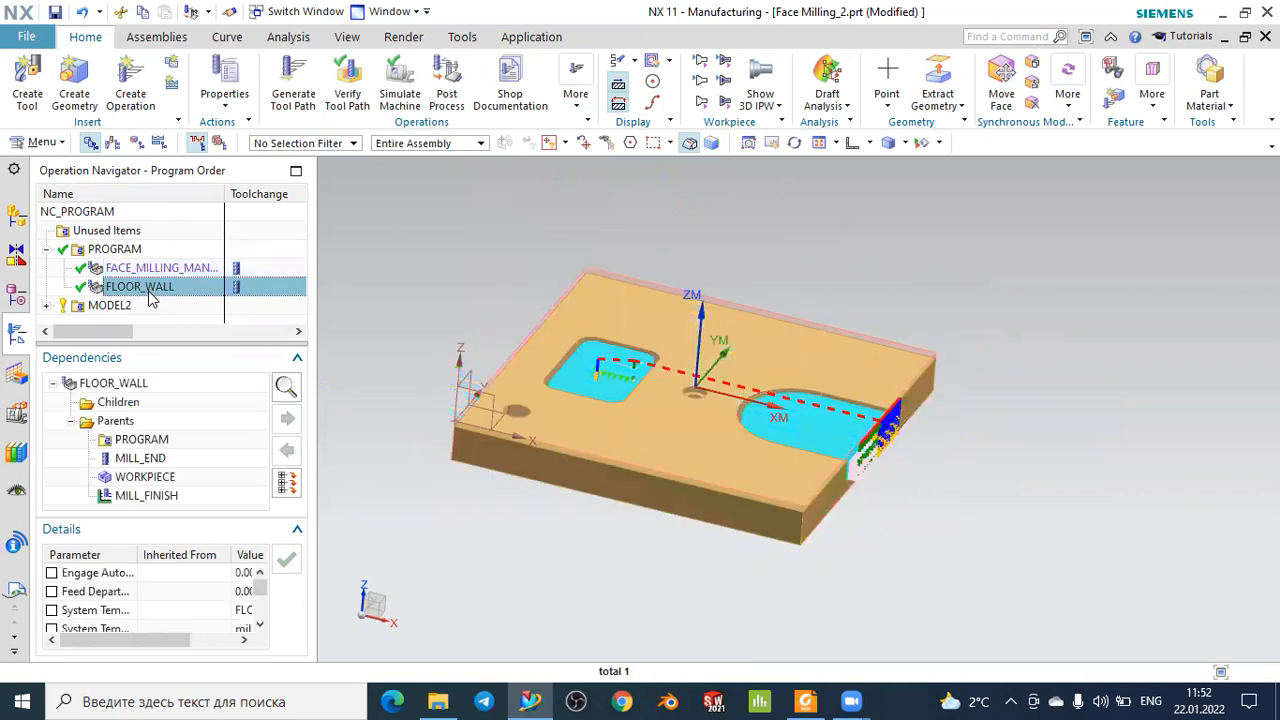
left_click(176, 332)
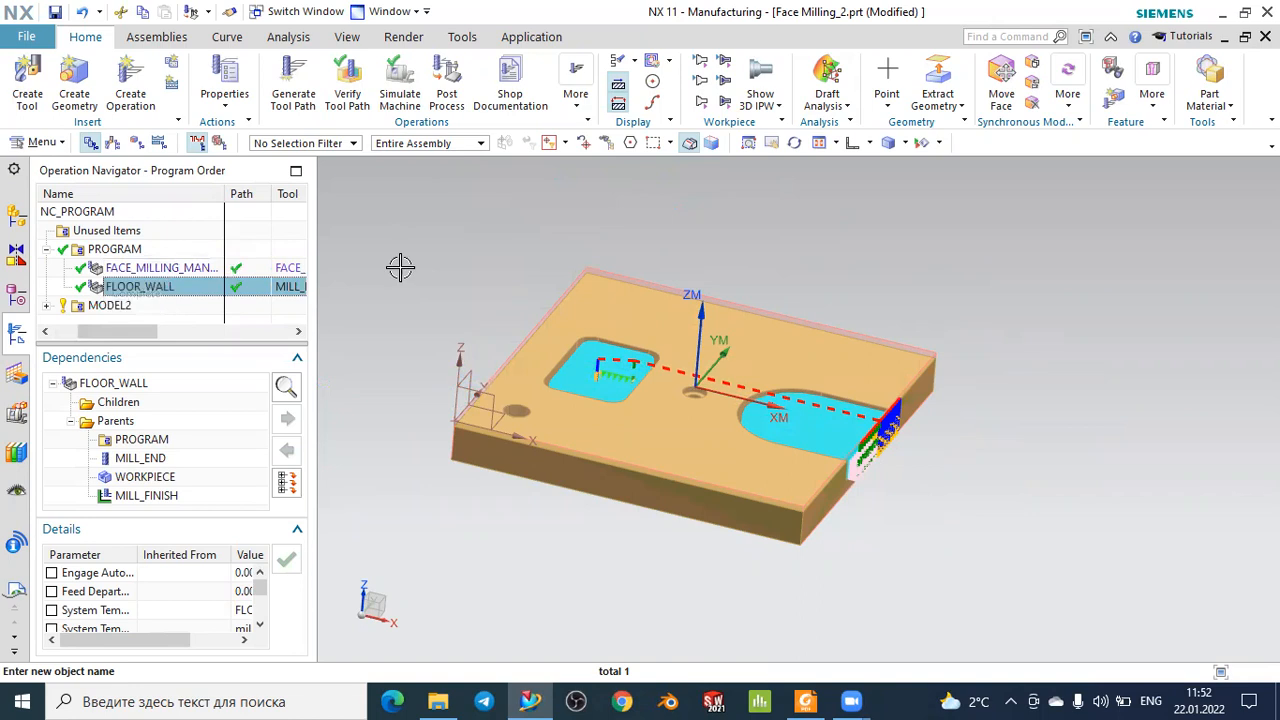
mouse_move(677, 237)
middle_mouse_down()
mouse_move(663, 243)
mouse_move(711, 220)
mouse_move(697, 228)
middle_mouse_up()
scroll(697, 230, "up", 4)
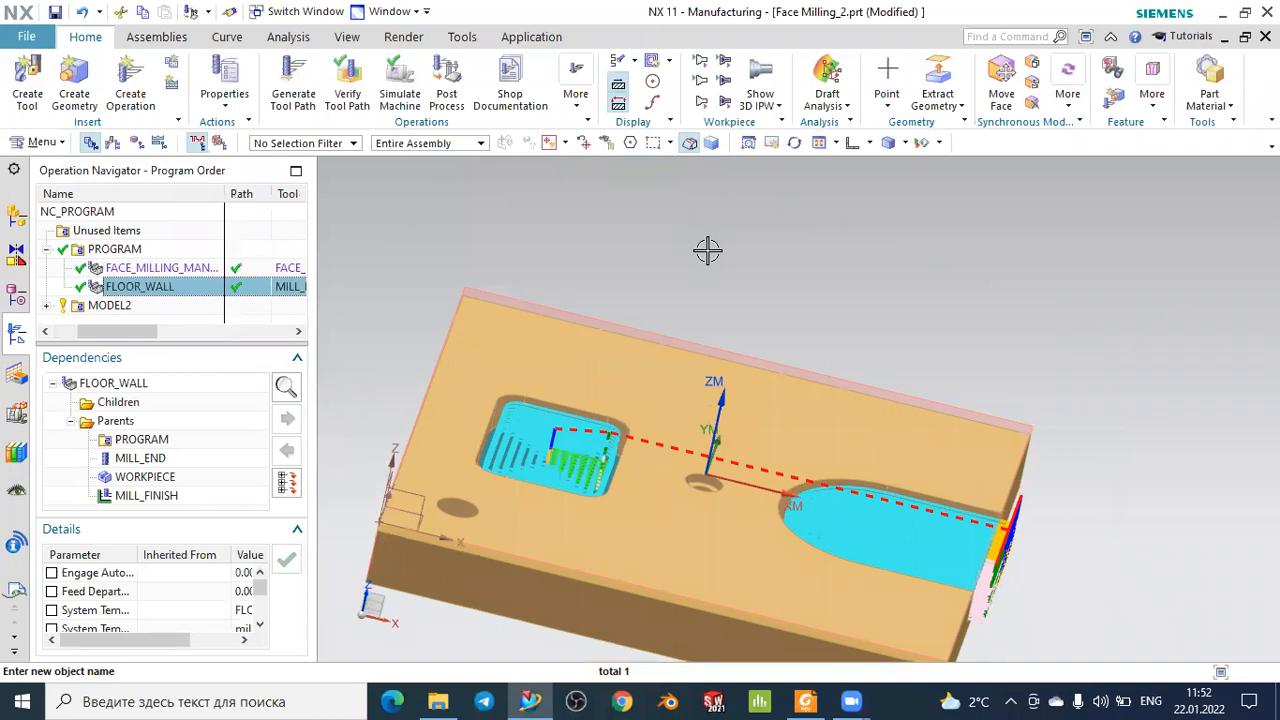
middle_click_drag(698, 241, 723, 245)
mouse_move(697, 252)
left_mouse_down()
mouse_move(663, 251)
mouse_move(704, 247)
left_mouse_up()
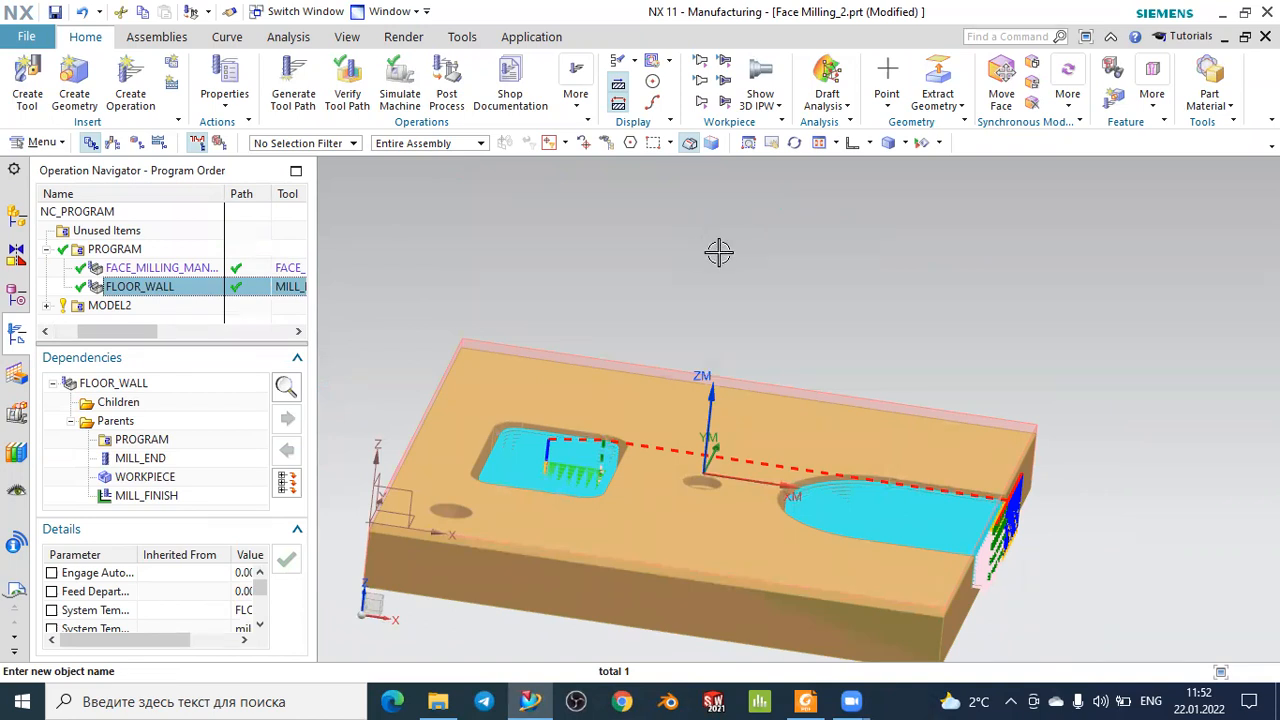
mouse_move(726, 260)
middle_mouse_down()
mouse_move(704, 277)
mouse_move(697, 263)
mouse_move(729, 266)
mouse_move(714, 266)
middle_mouse_up()
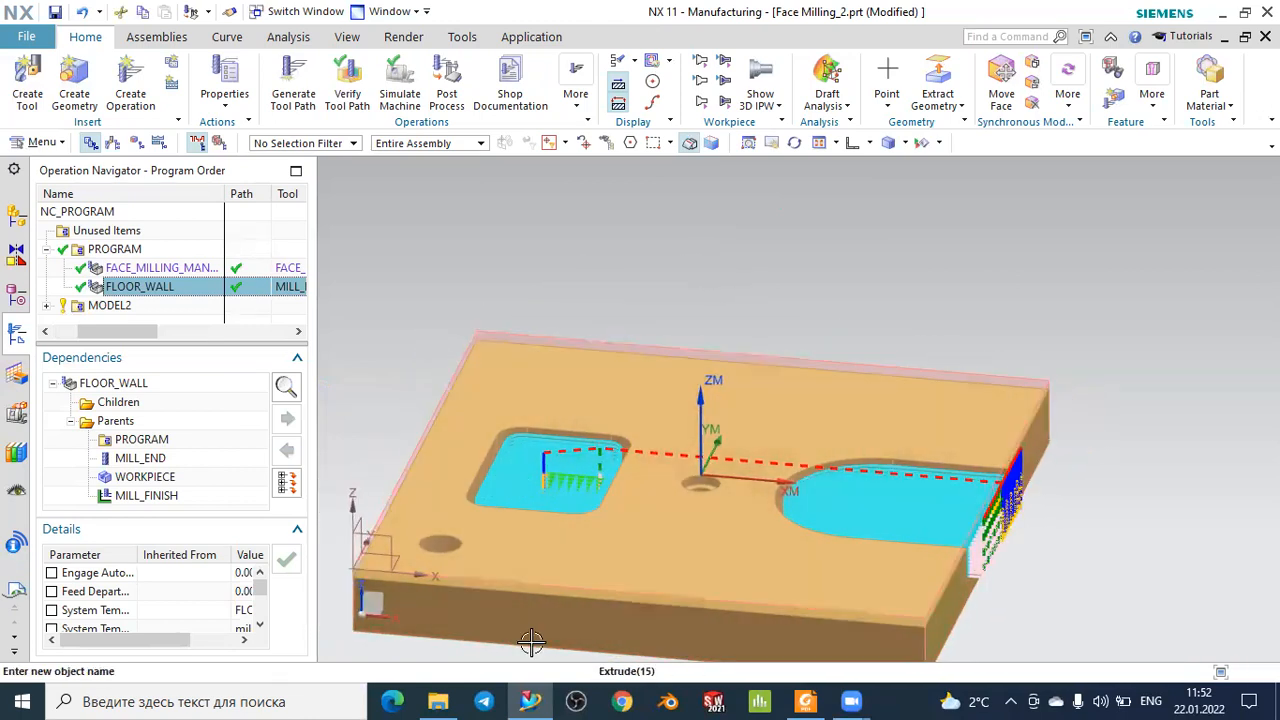